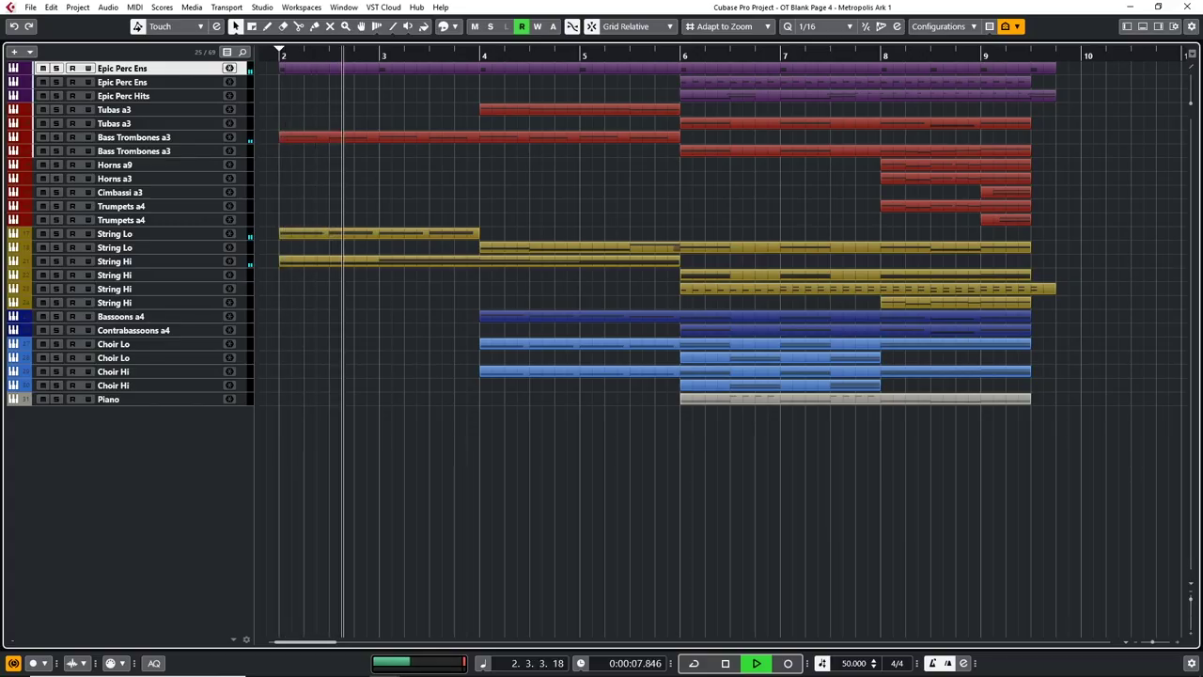
Check the Epic Perc Ens notes, then open String Lo's Wolfenstein Strings (Low) Mult instrument
key(ctrl+e)
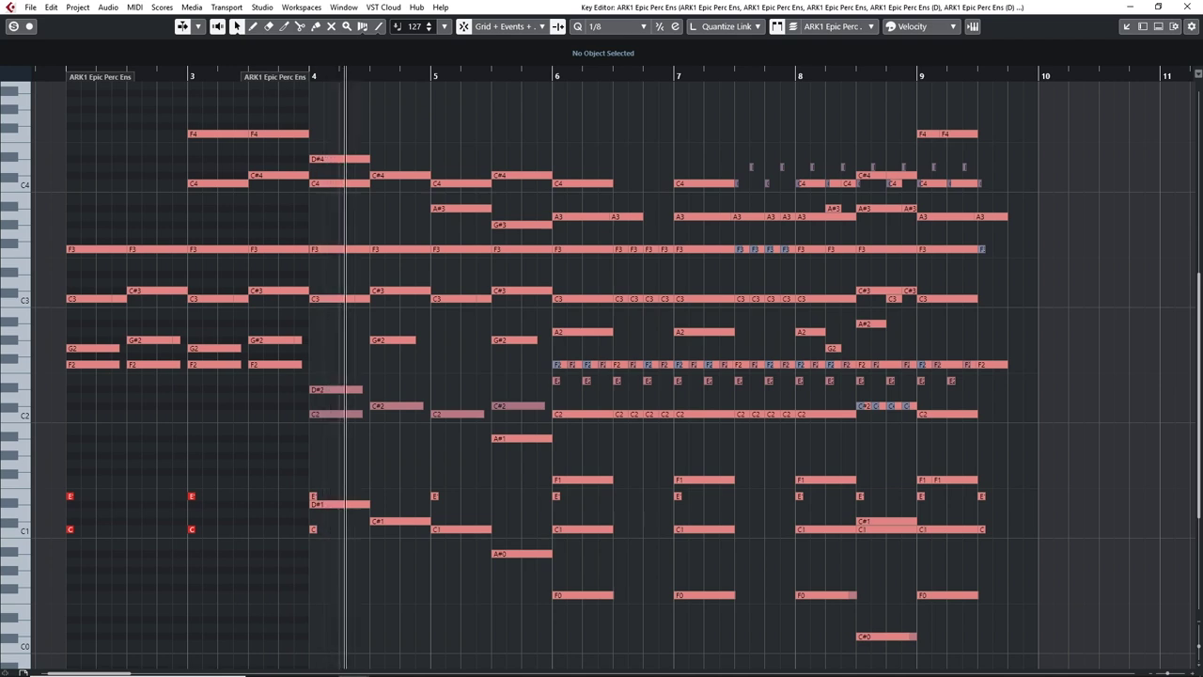
key(Return)
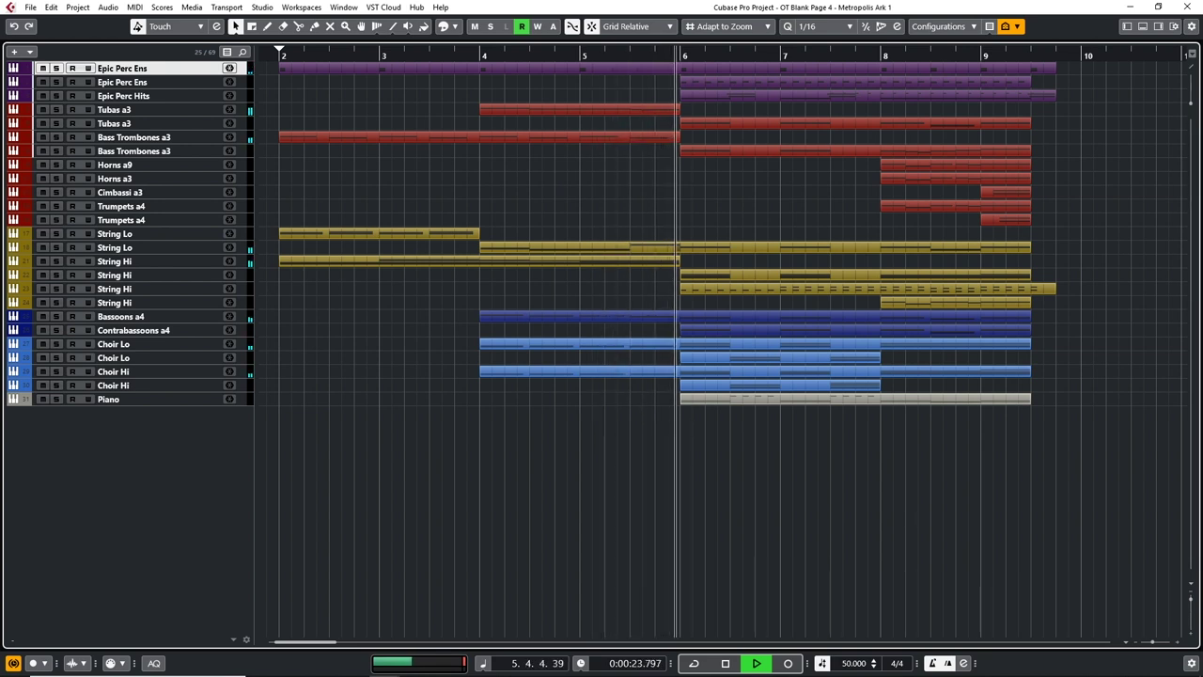
key(ctrl+e)
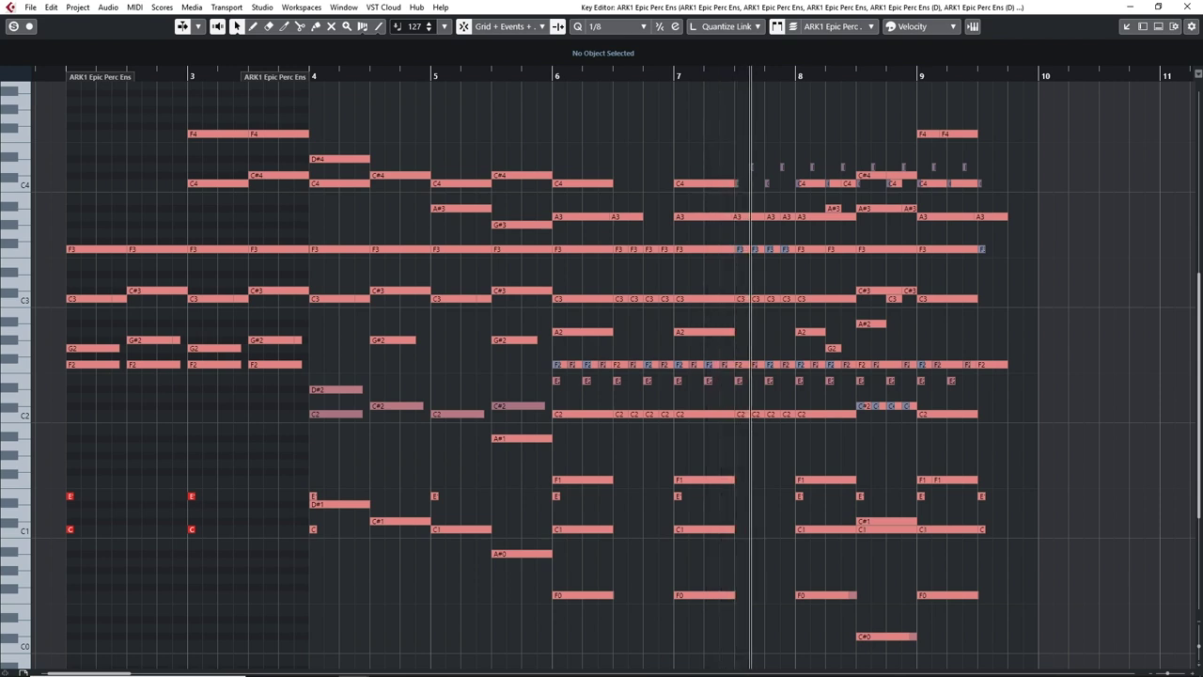
key(ctrl+w)
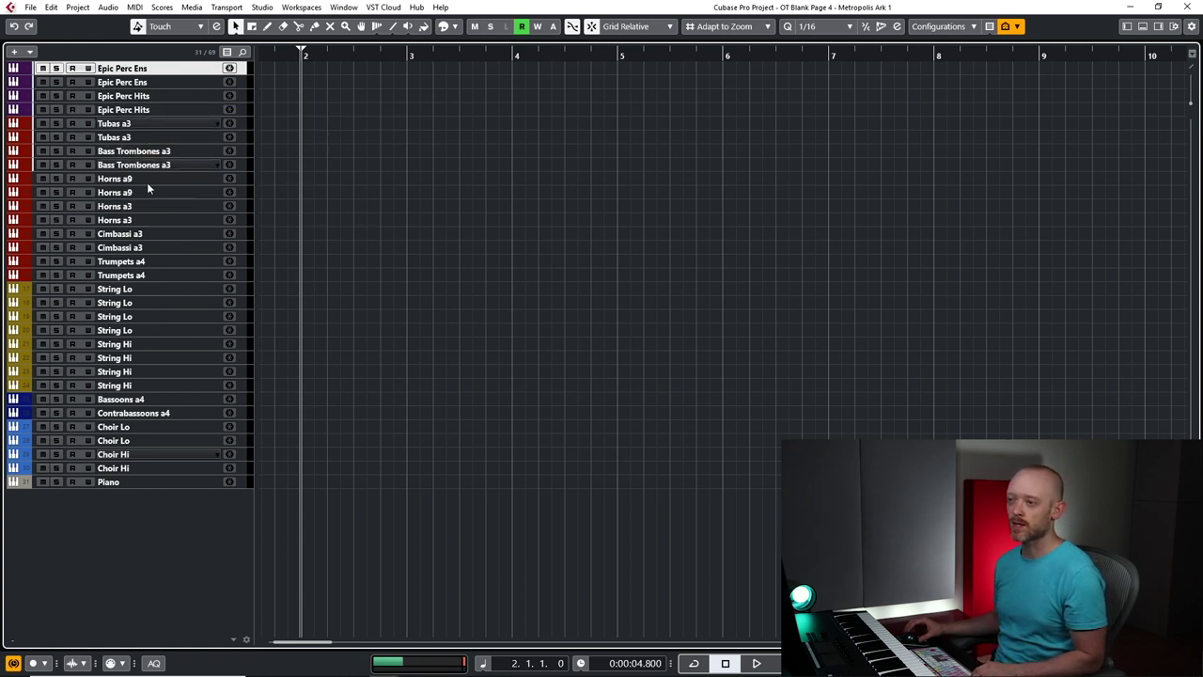
click(113, 293)
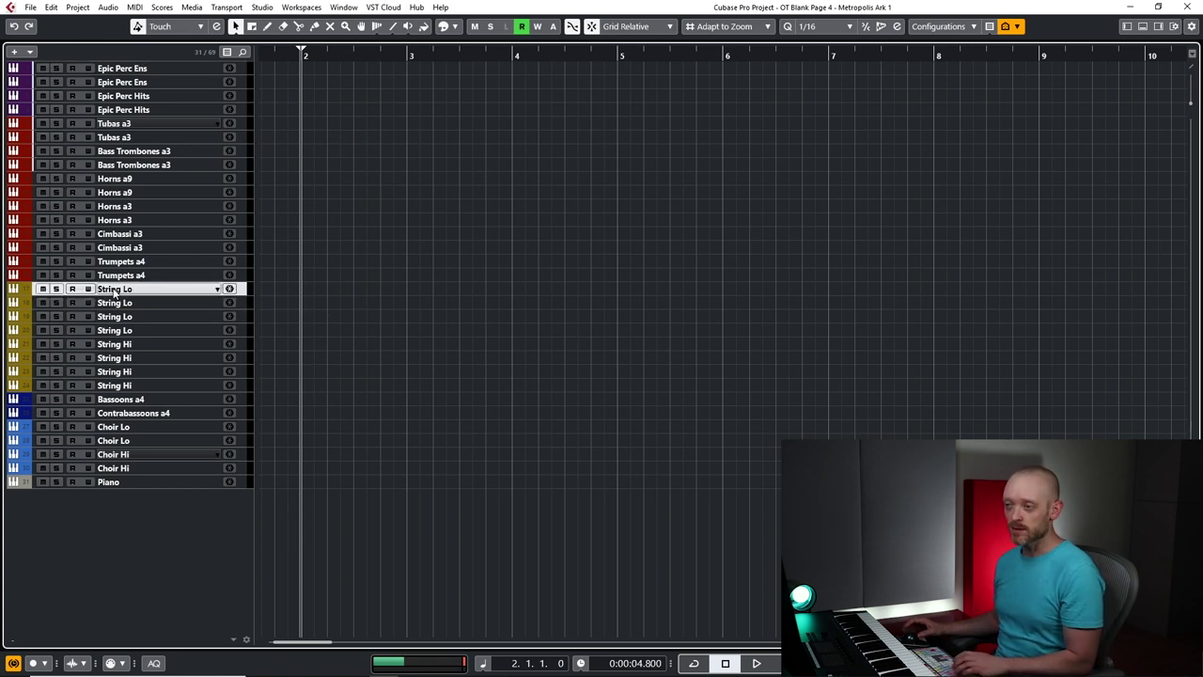
key(Return)
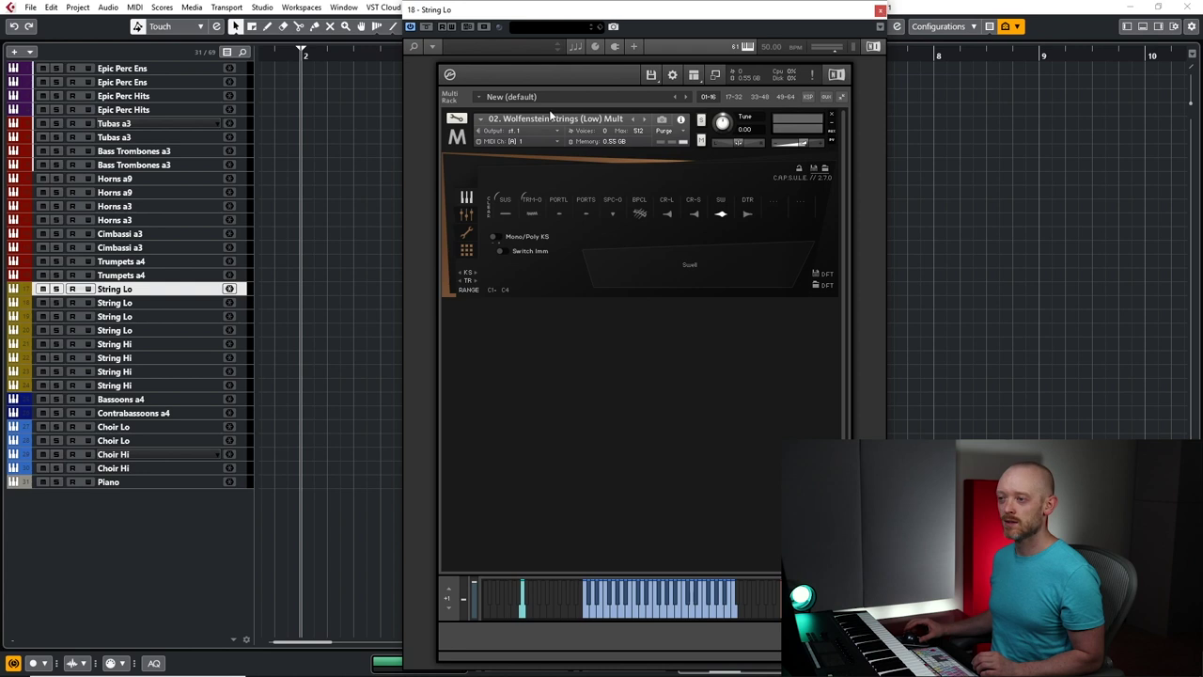
Audition String Hi's '01. Finckenstein Strings (High)' patch, then close its Kontakt window
click(147, 344)
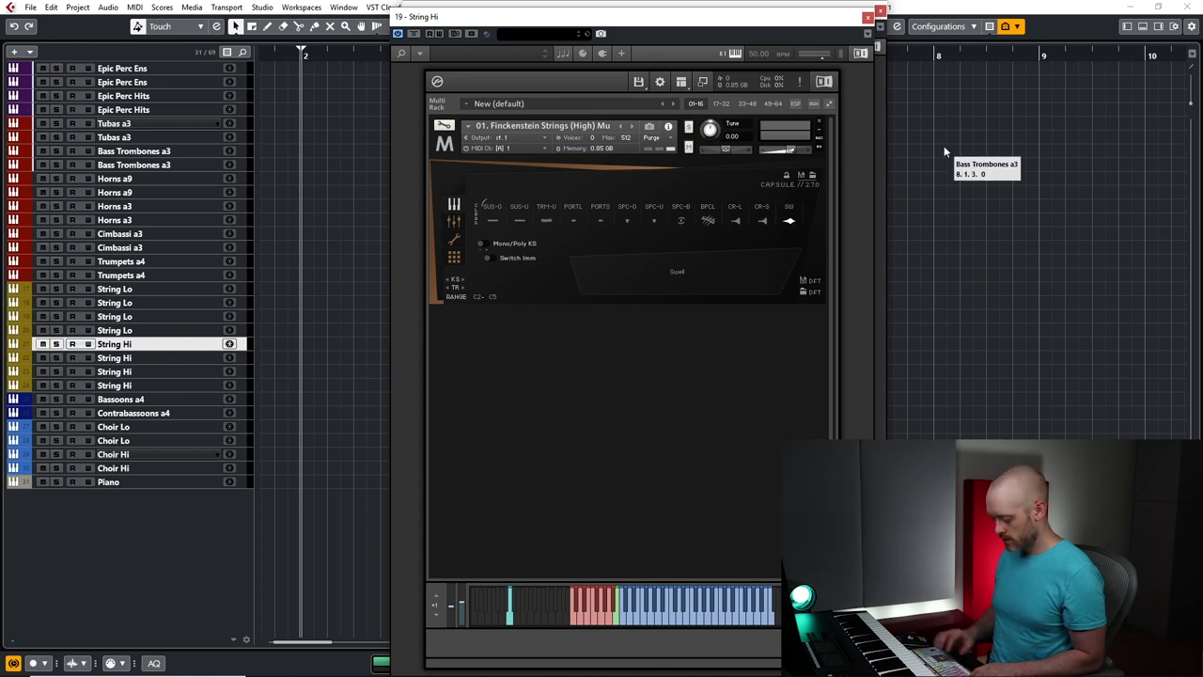
key(Escape)
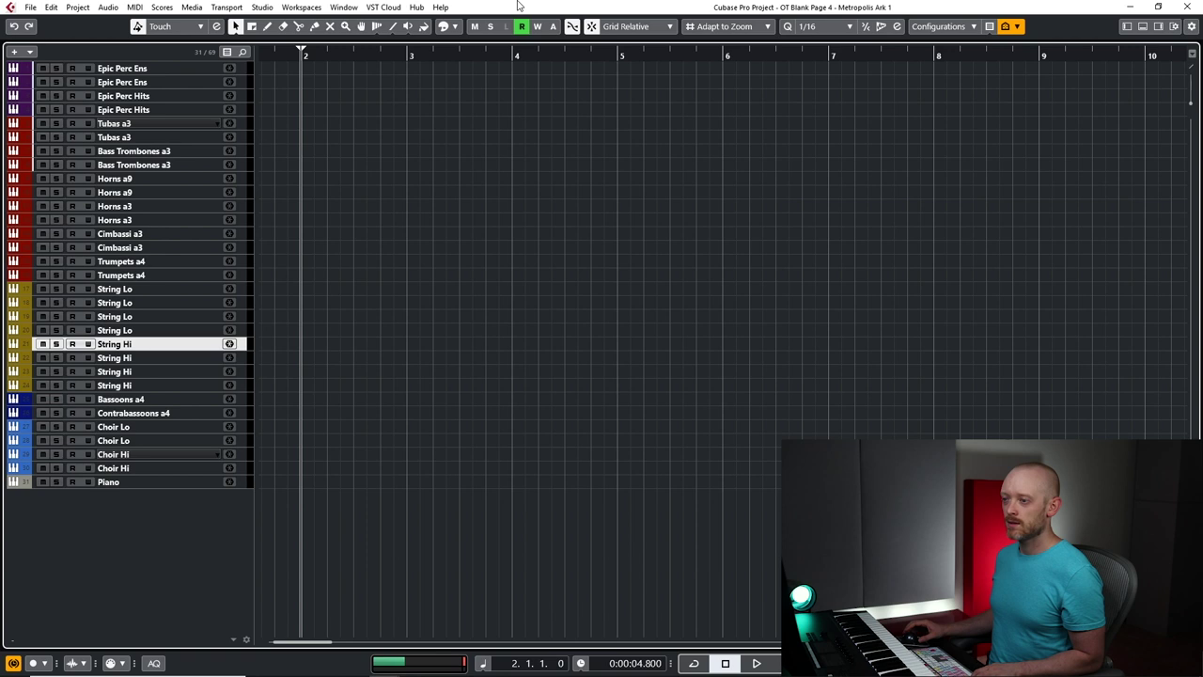
Record the String Hi chords from bar 2 to about bar 10, retaking after a false start
key(KP_Multiply)
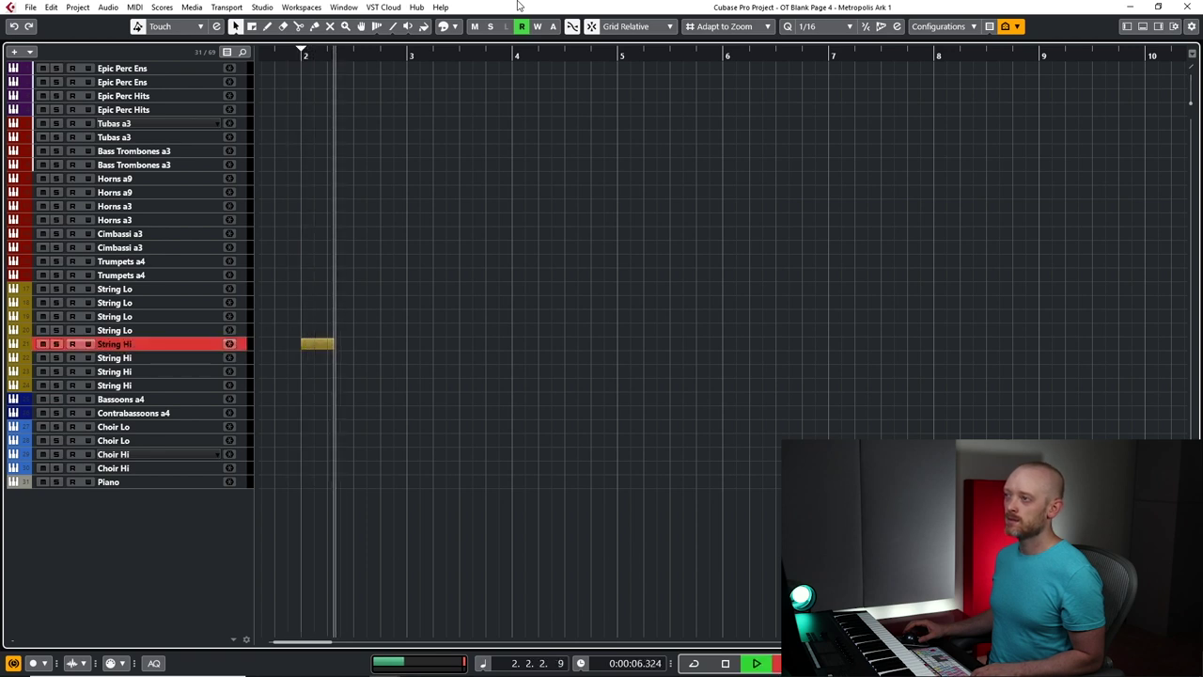
key(space)
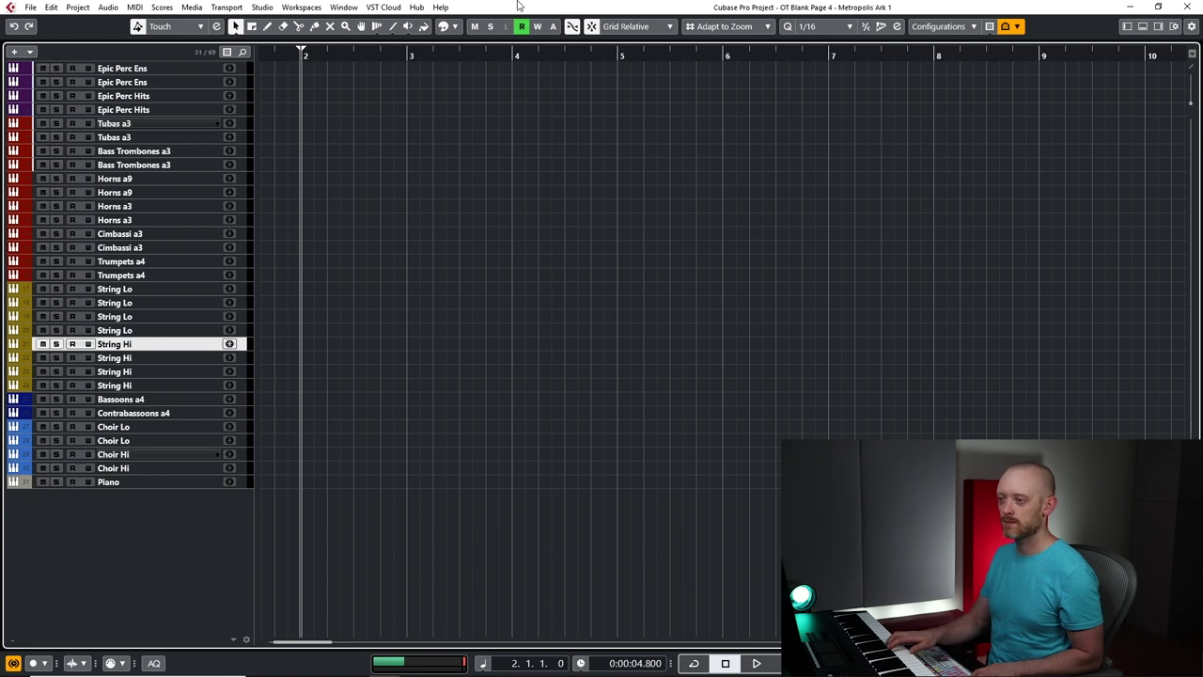
key(KP_Multiply)
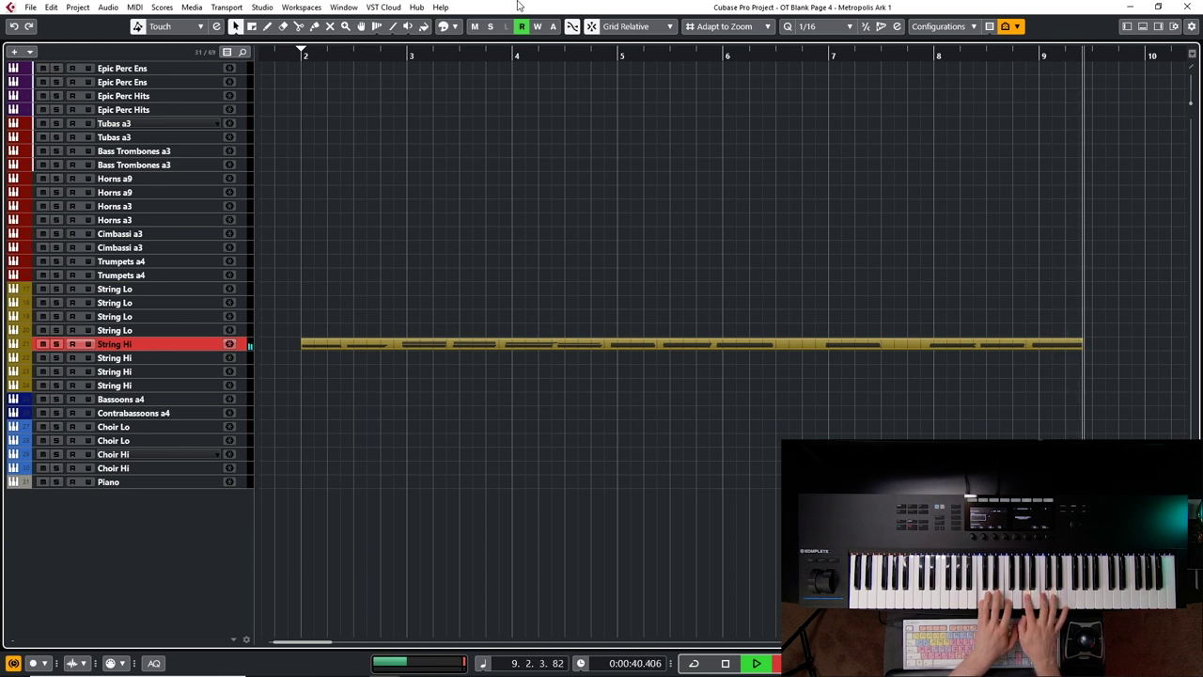
key(KP_Decimal)
key(space)
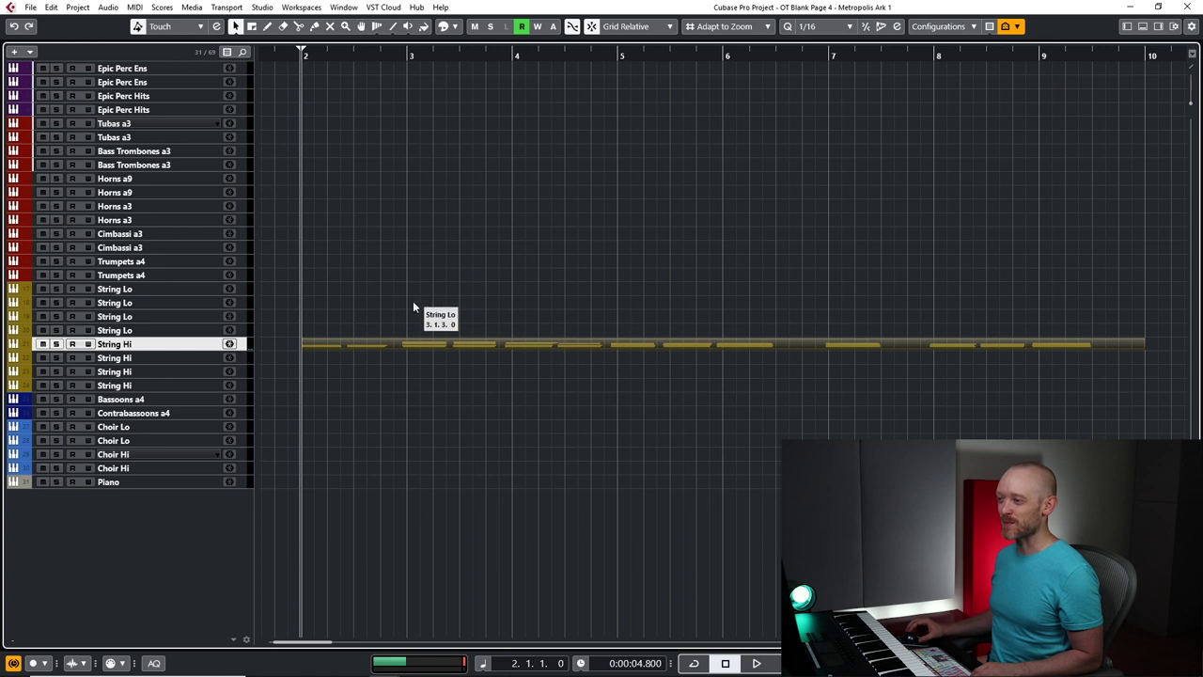
Nudge the String Hi note timing, quantize all notes to the grid and apply legato
double_click(462, 345)
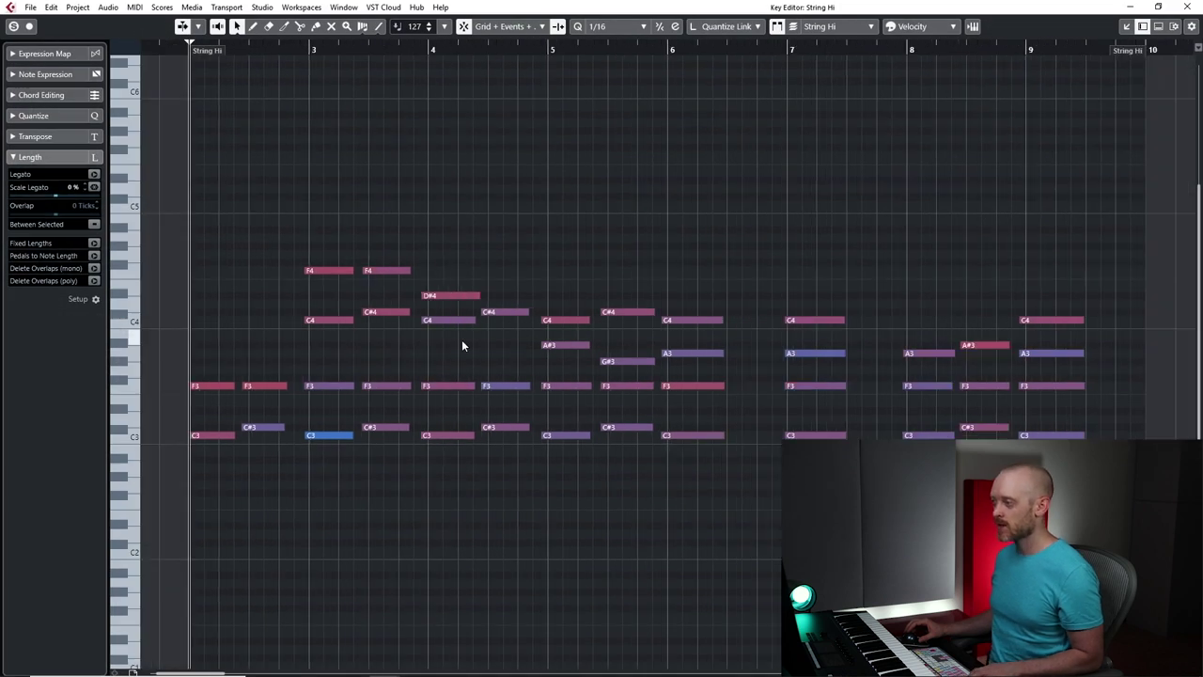
click(461, 345)
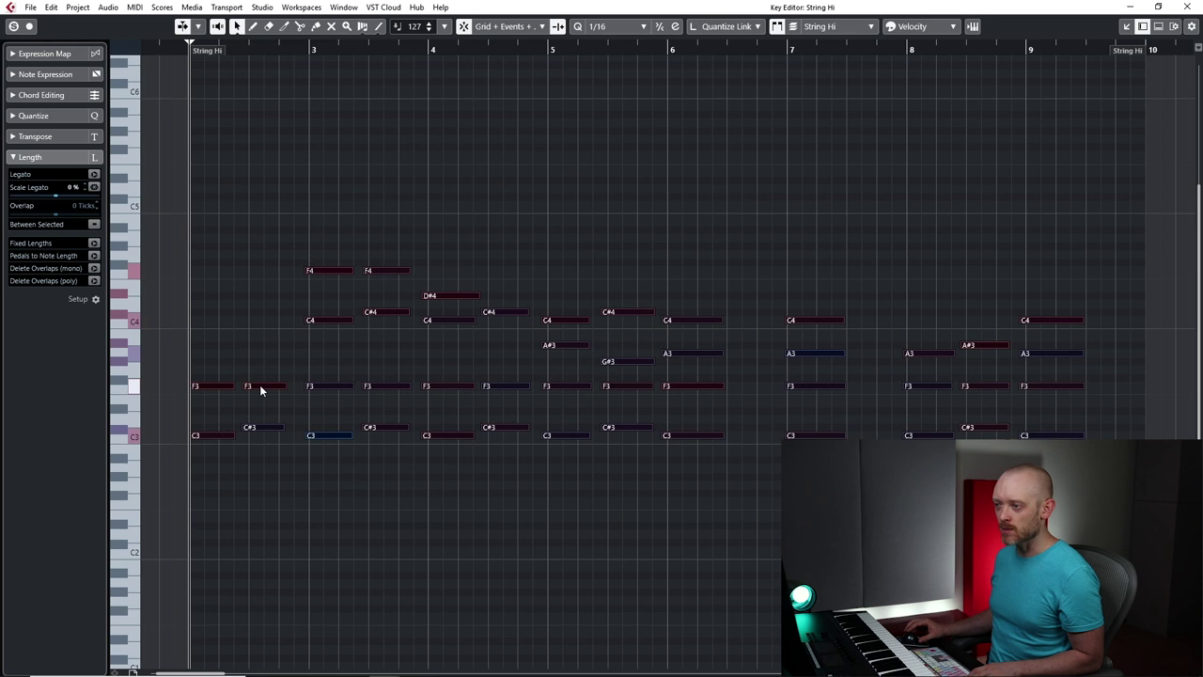
drag(262, 385, 265, 389)
click(220, 411)
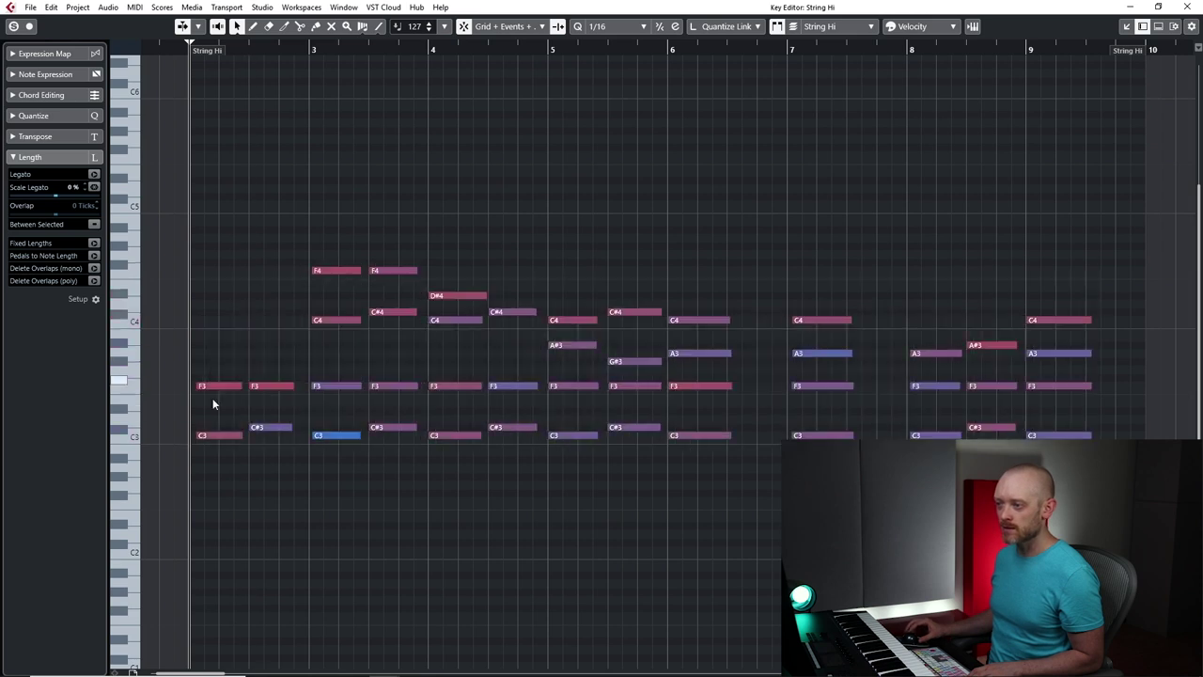
drag(207, 386, 198, 387)
key(ctrl+a)
key(q)
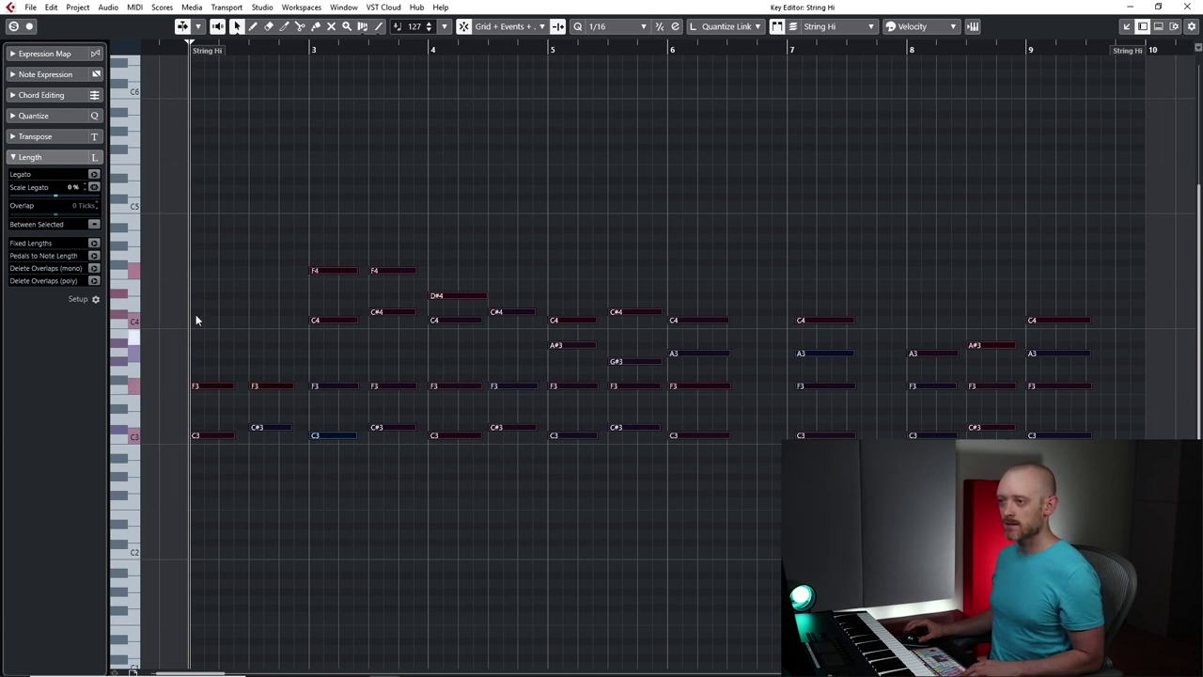
click(94, 175)
Shorten the bar 6, 7 and 9 chords to half a bar and audition from bar 6
key(ctrl+a)
drag(728, 284, 814, 393)
drag(788, 321, 801, 437)
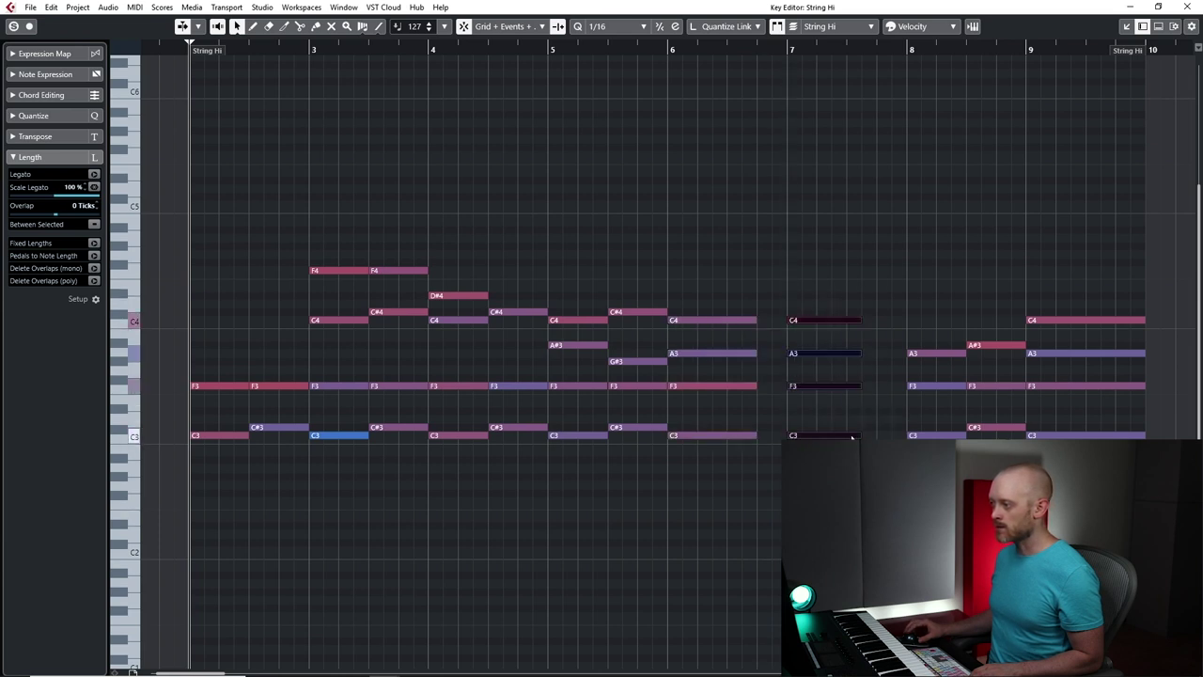
drag(873, 436, 841, 436)
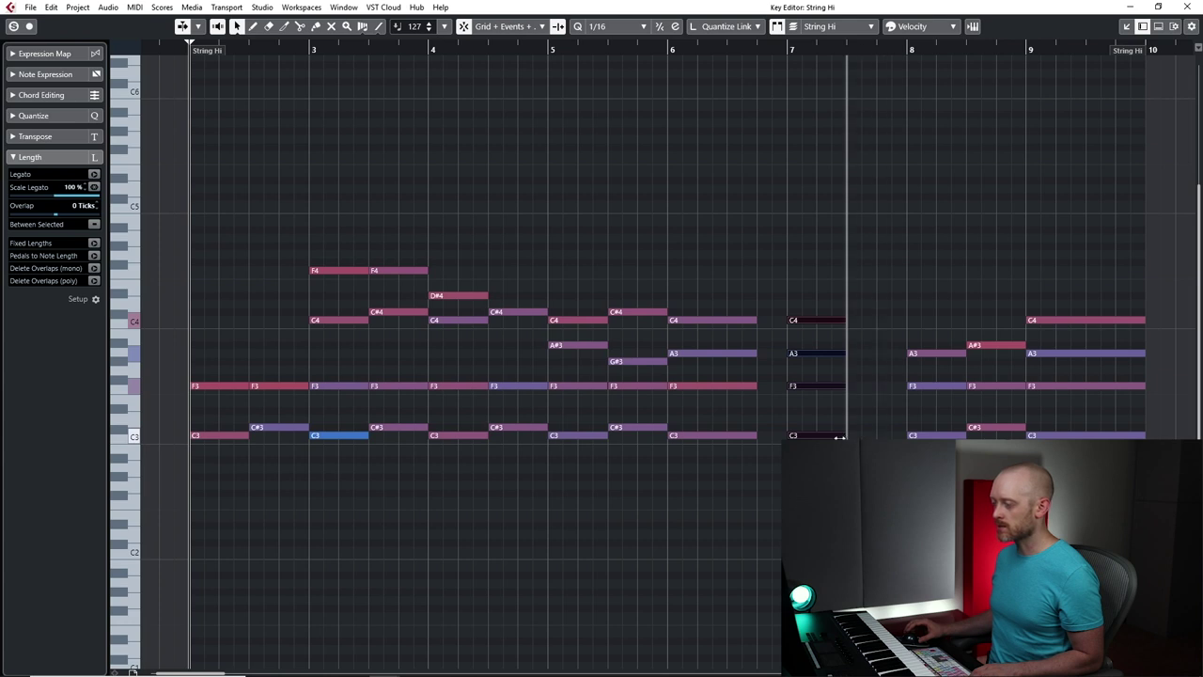
drag(723, 288, 726, 436)
drag(1098, 277, 1081, 451)
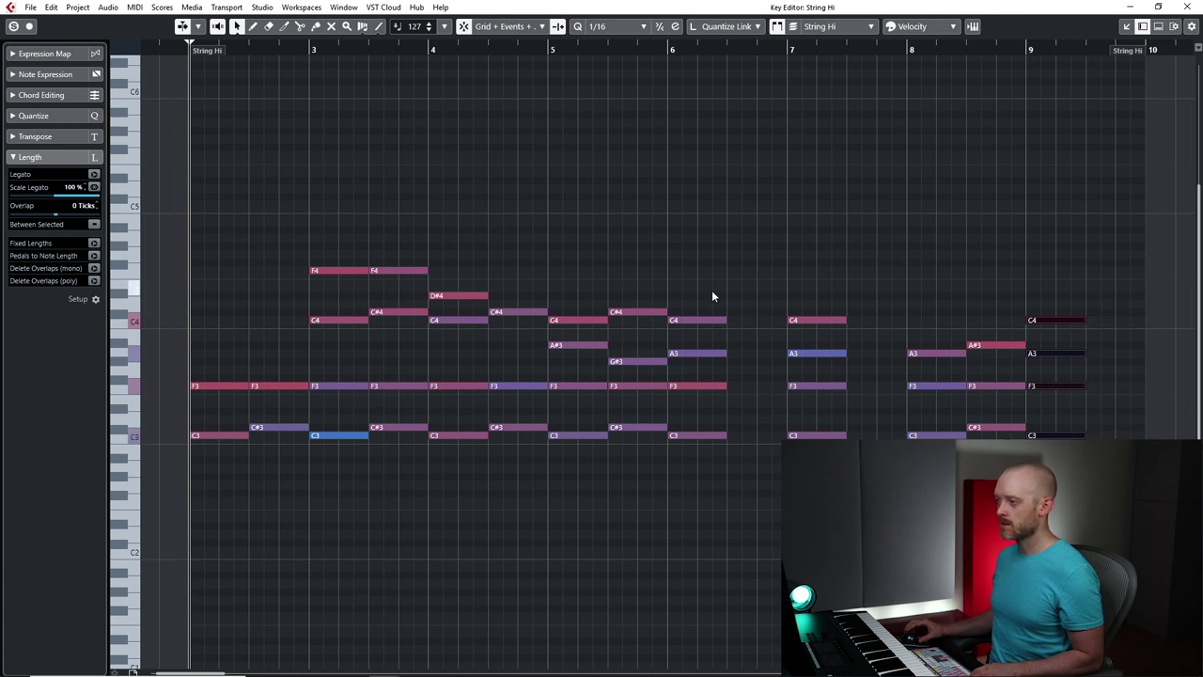
drag(711, 296, 713, 355)
key(alt+space)
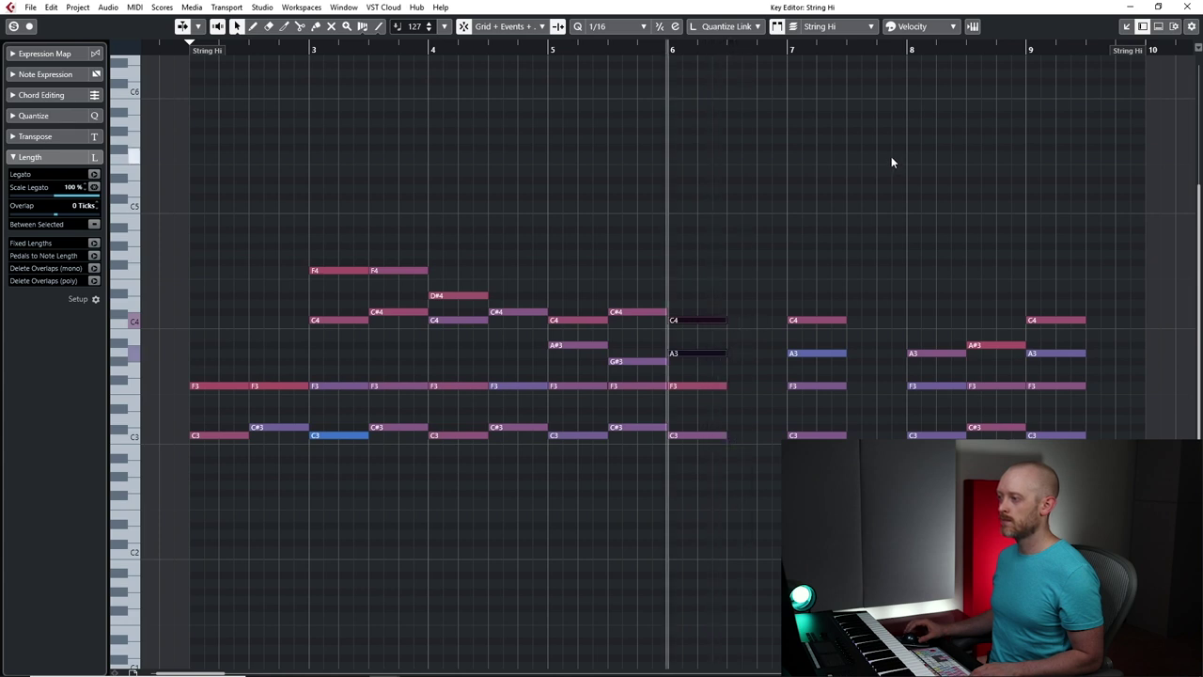
click(1186, 7)
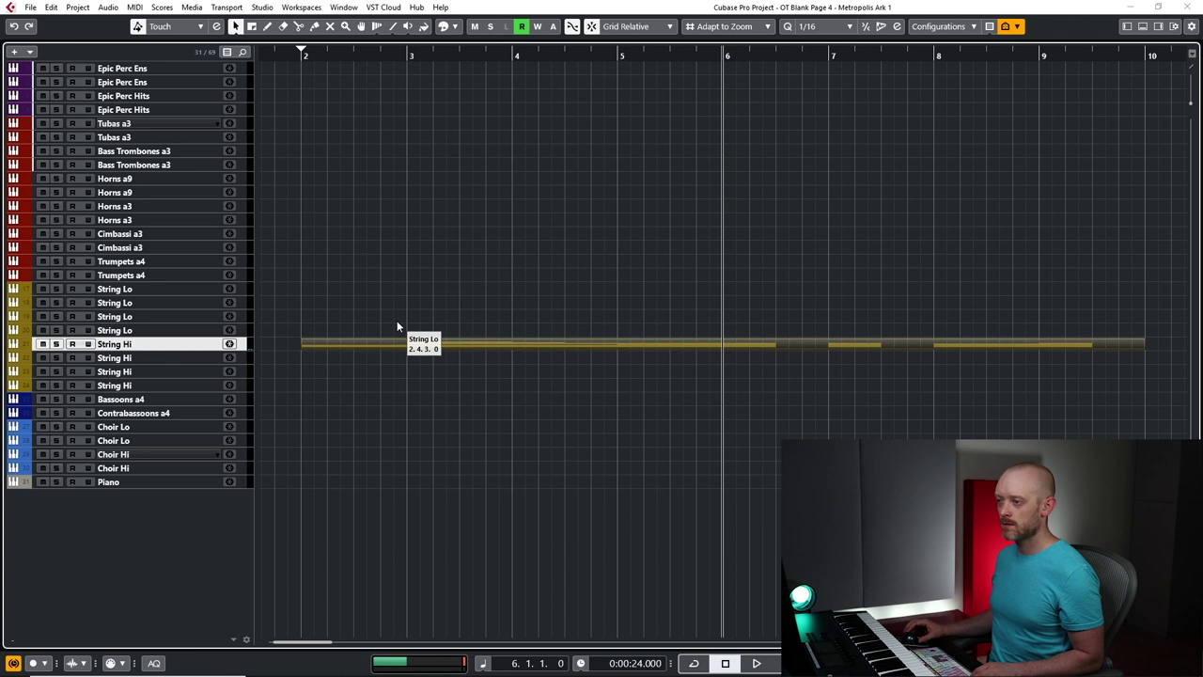
Audition from the start, then record the low string line on String Lo over bars 2–6
click(113, 292)
key(KP_1)
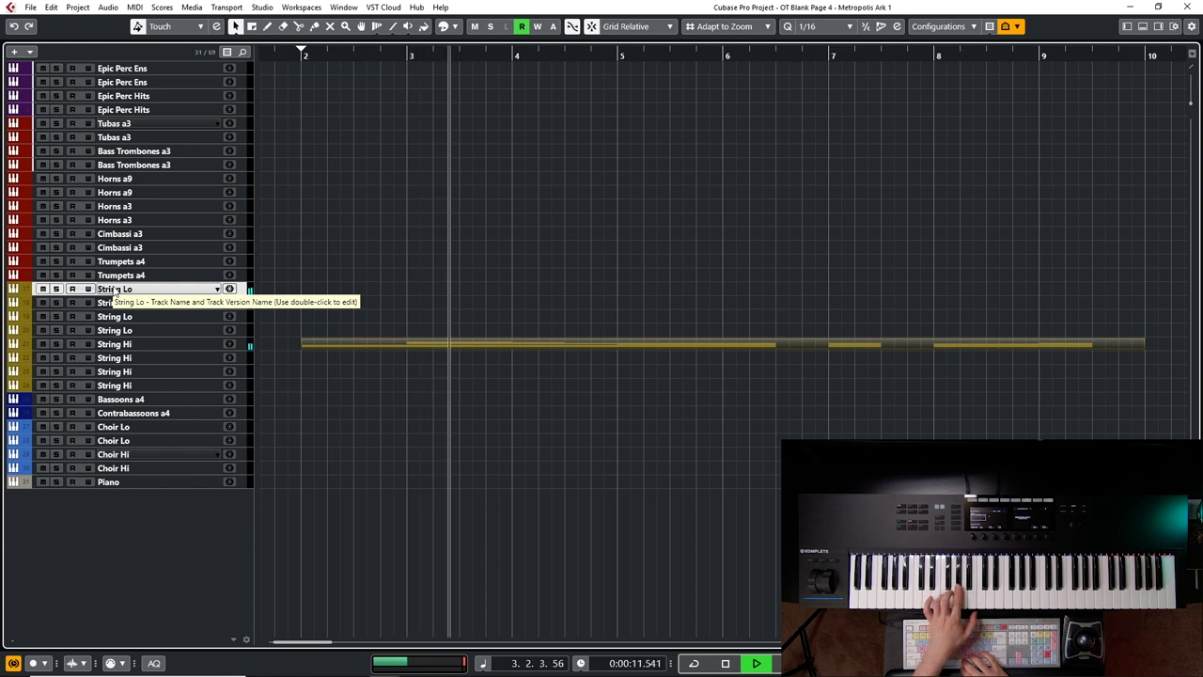
key(space)
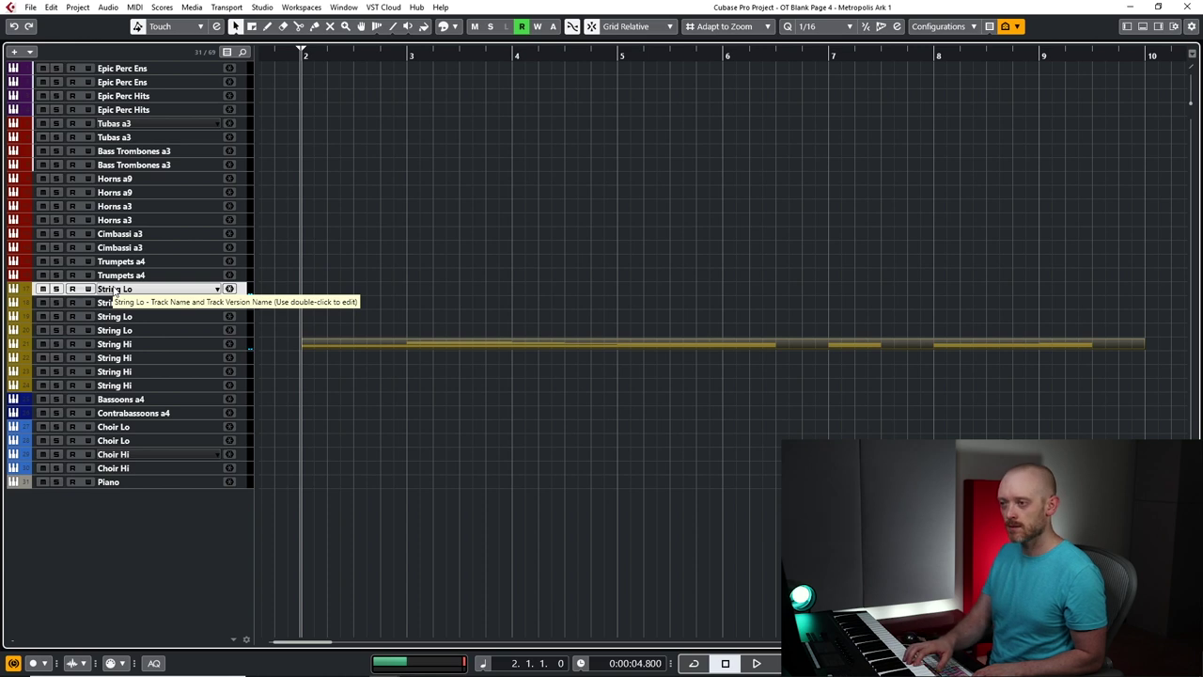
key(KP_Multiply)
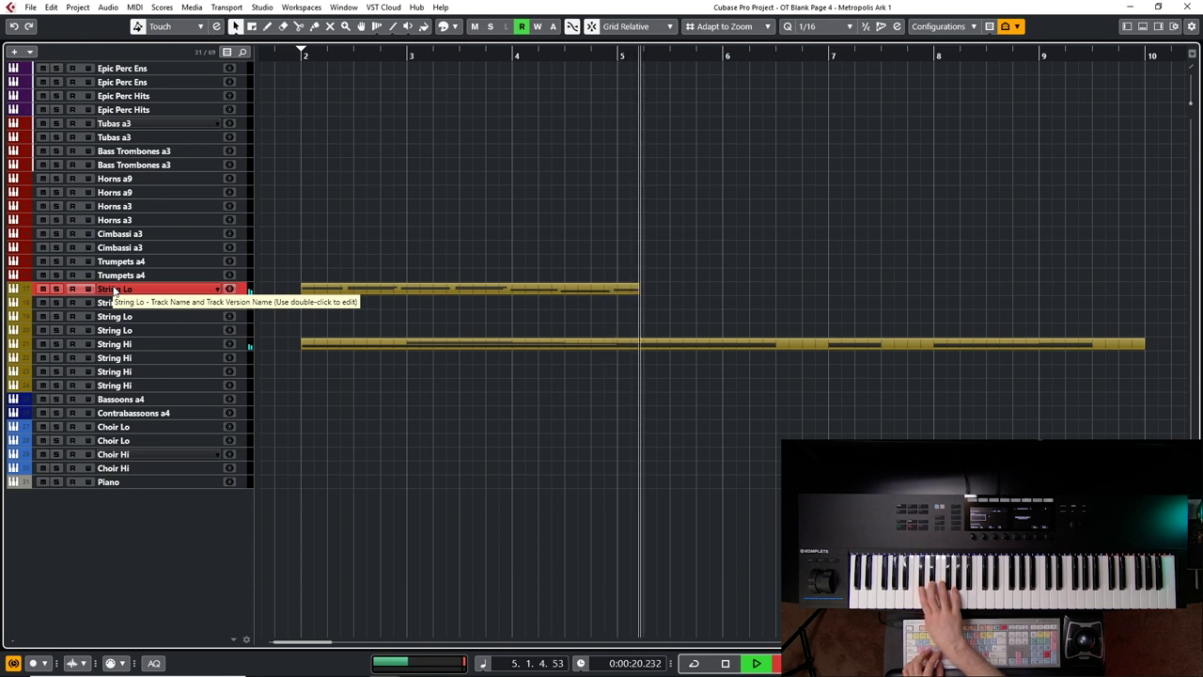
key(space)
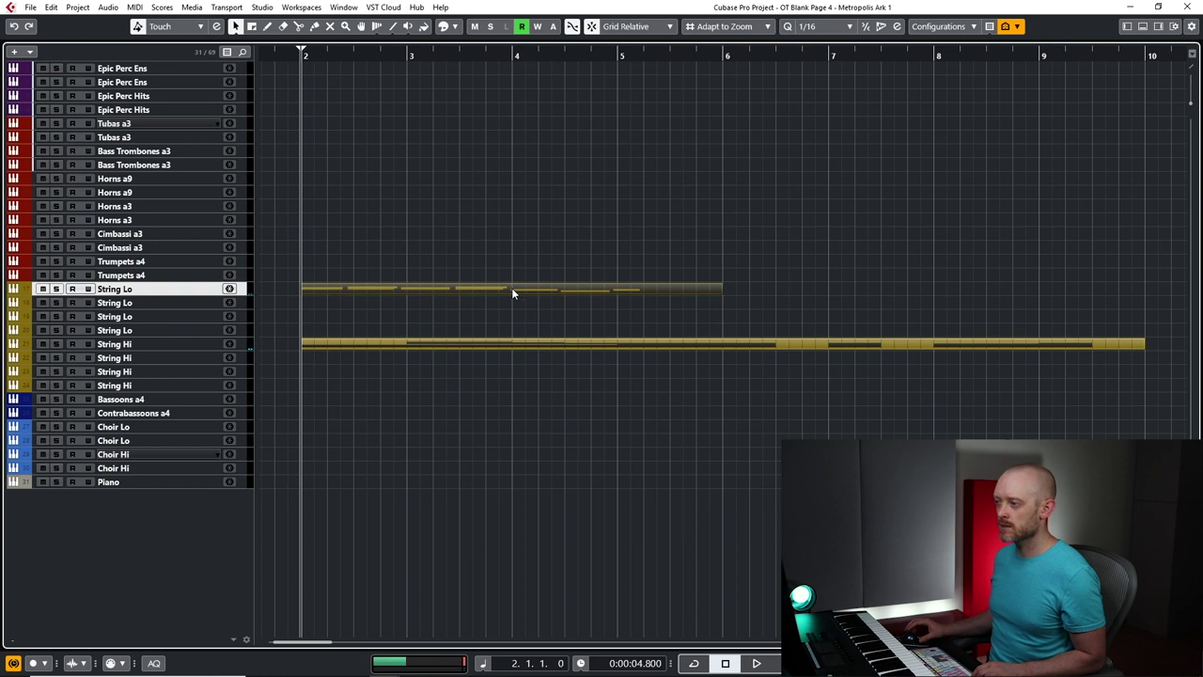
Delete the stray D#2 and C#2 notes, lengthen all notes, and shift the later ones a grid step
double_click(512, 292)
drag(393, 333, 549, 425)
key(Delete)
key(ctrl+a)
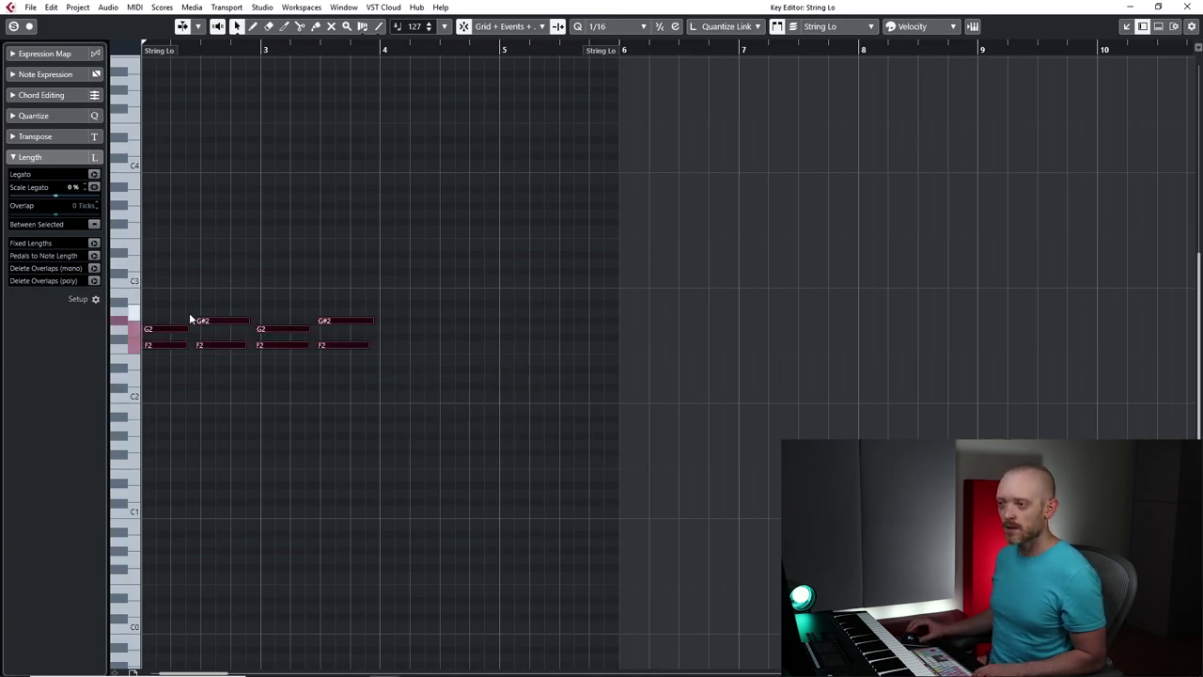
drag(185, 327, 195, 330)
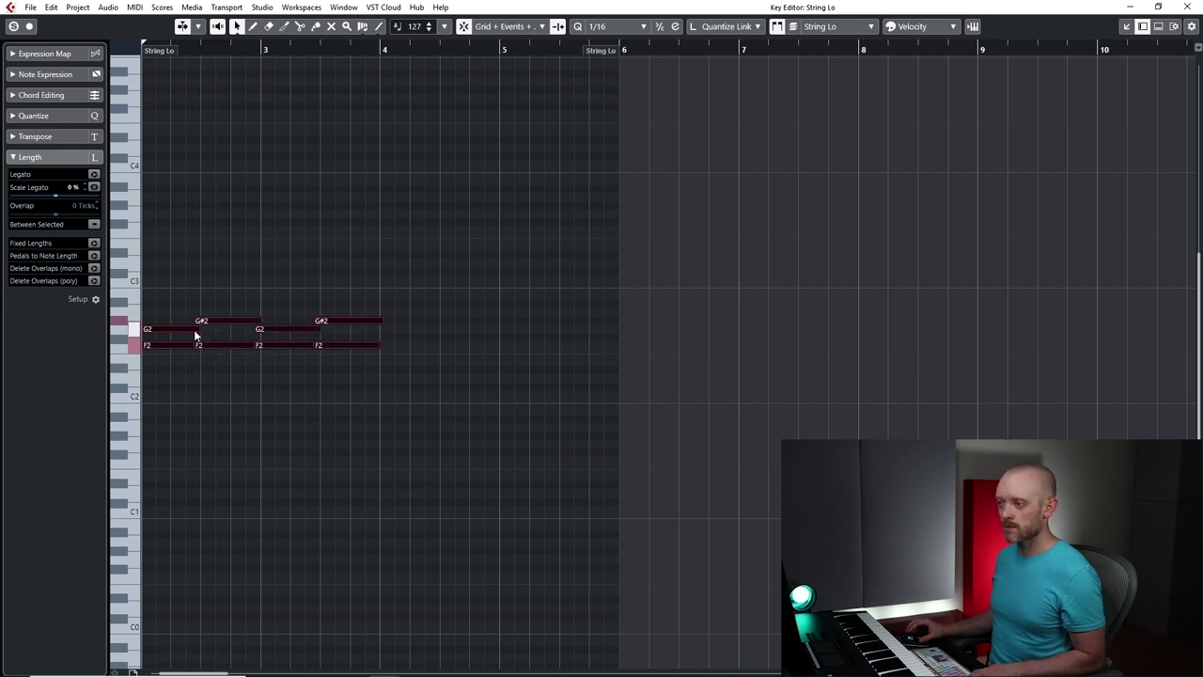
drag(205, 304, 328, 419)
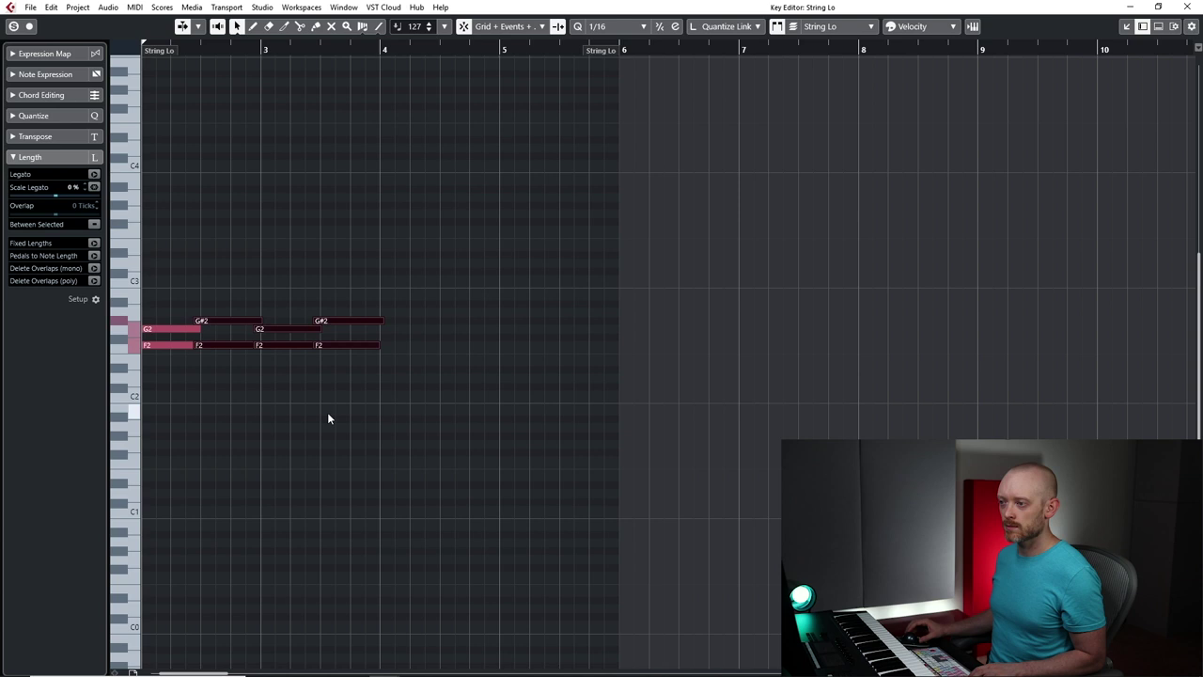
drag(213, 320, 323, 331)
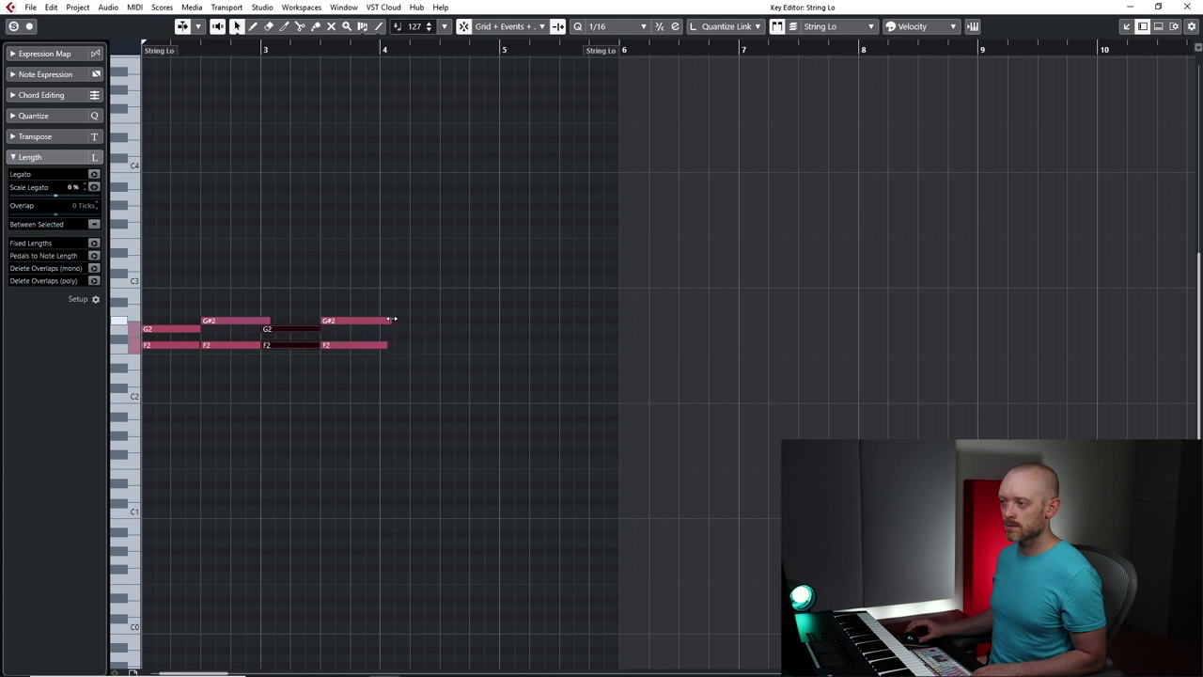
Trim the last G#2 and F2 to end at bar 4, the middle G#2 at bar 3, and loop playback
drag(393, 321, 383, 349)
key(h)
drag(440, 321, 427, 351)
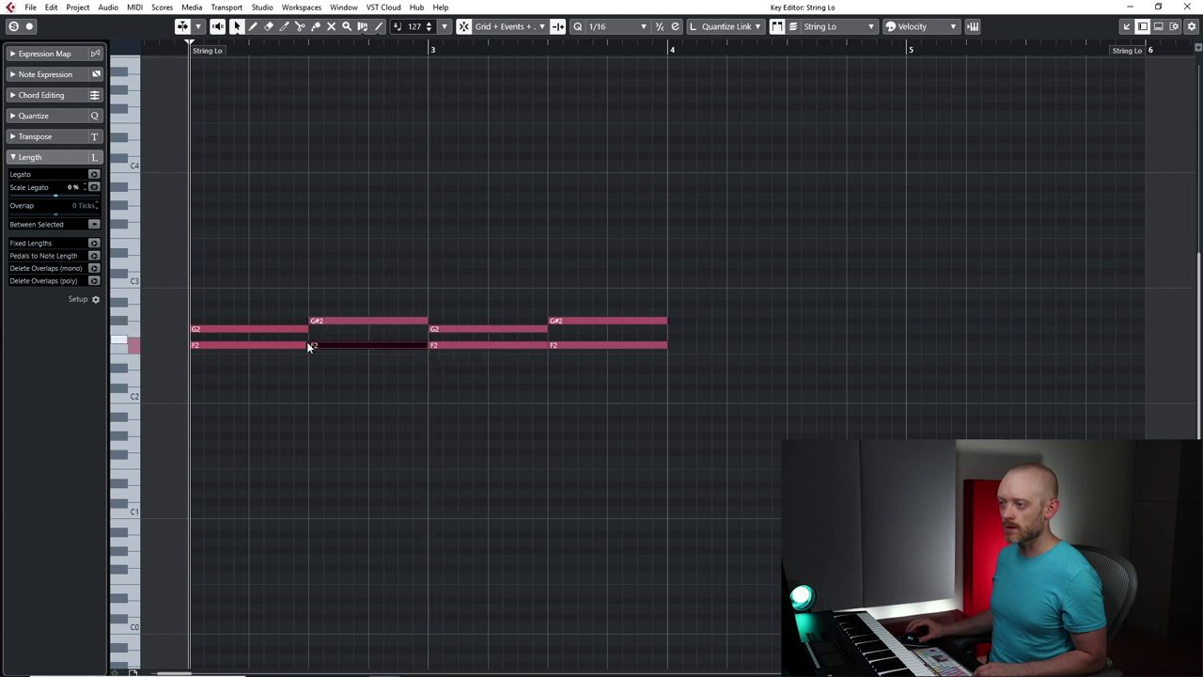
drag(305, 347, 310, 347)
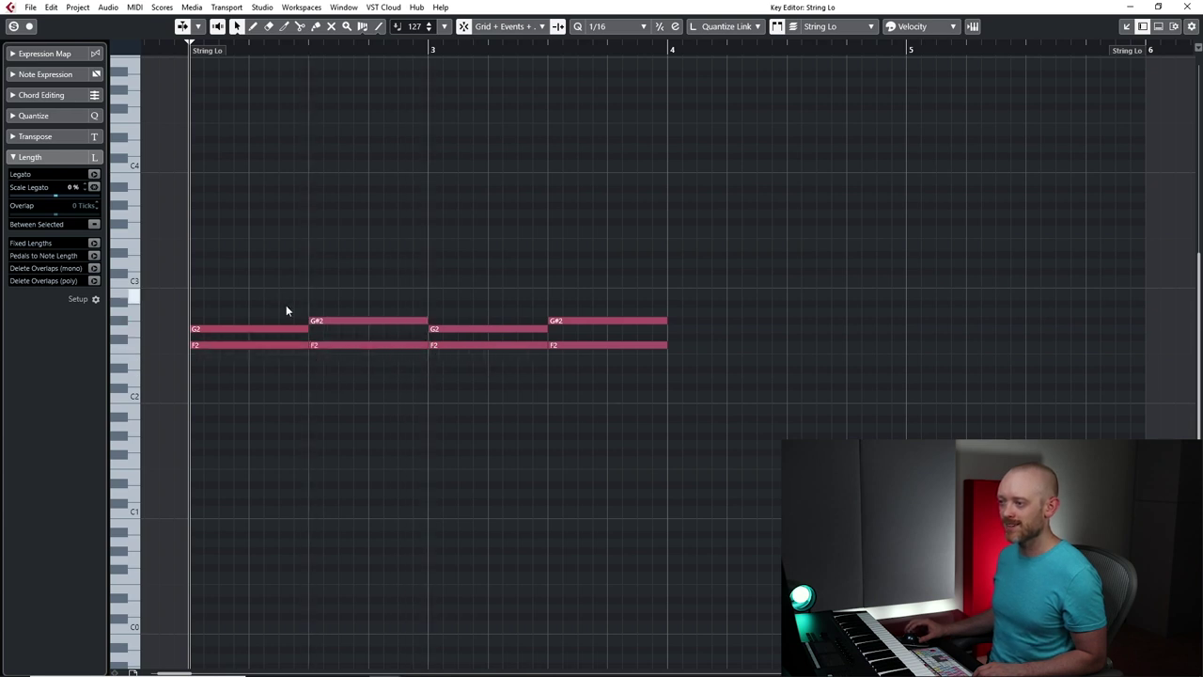
key(ctrl+a)
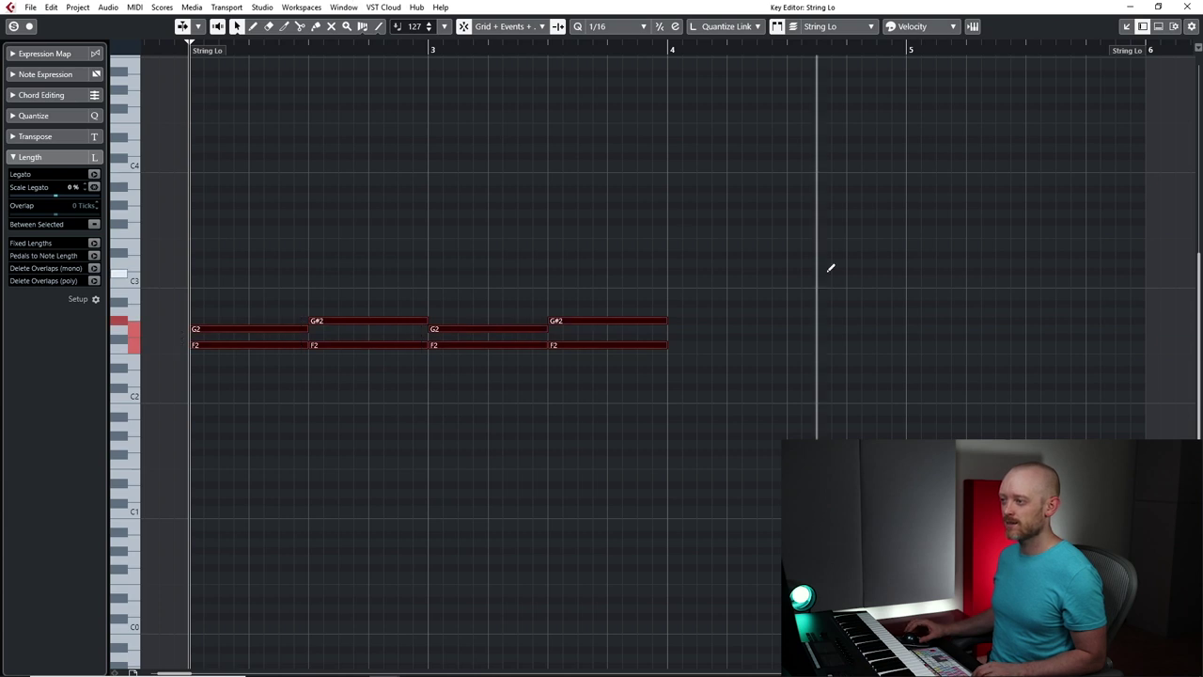
key(space)
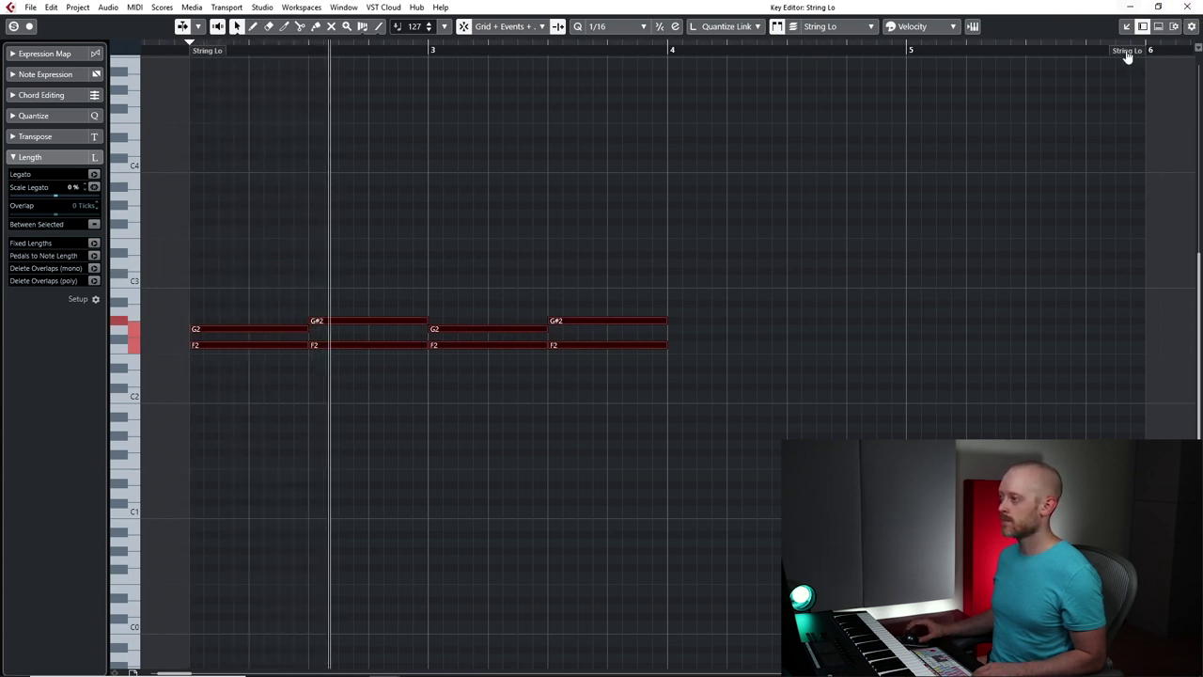
key(KP_Divide)
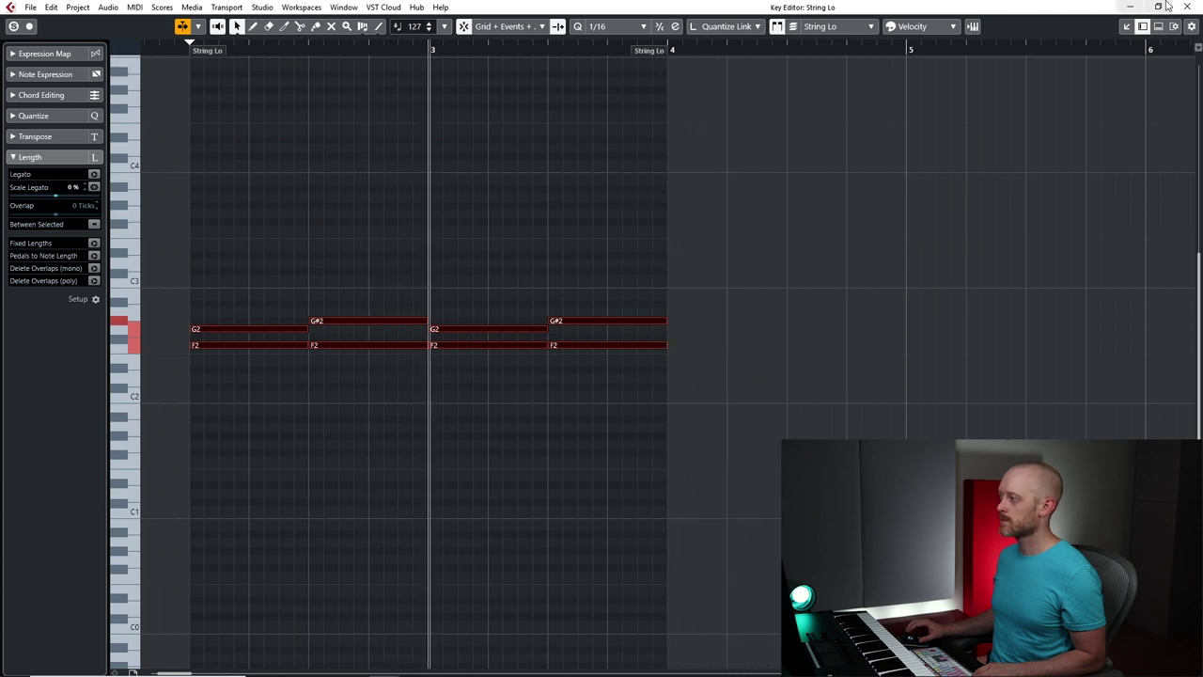
key(Escape)
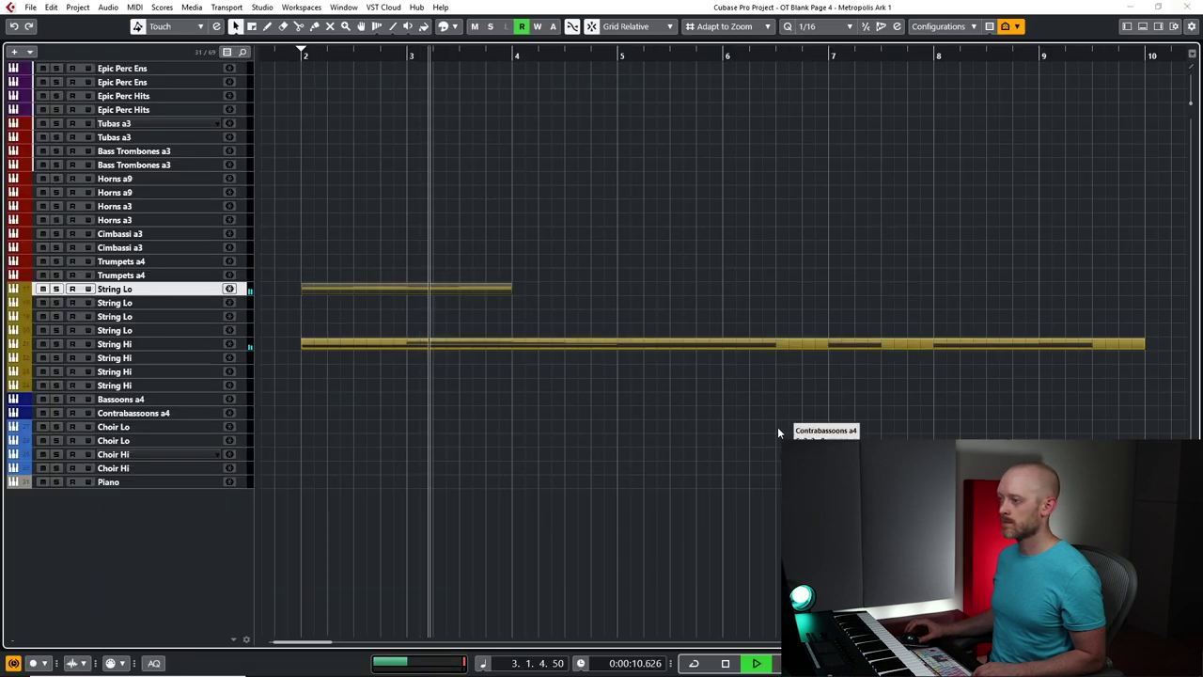
Review all the String Hi part's notes in the Key Editor, fitted to view
double_click(516, 344)
key(space)
key(shift+f)
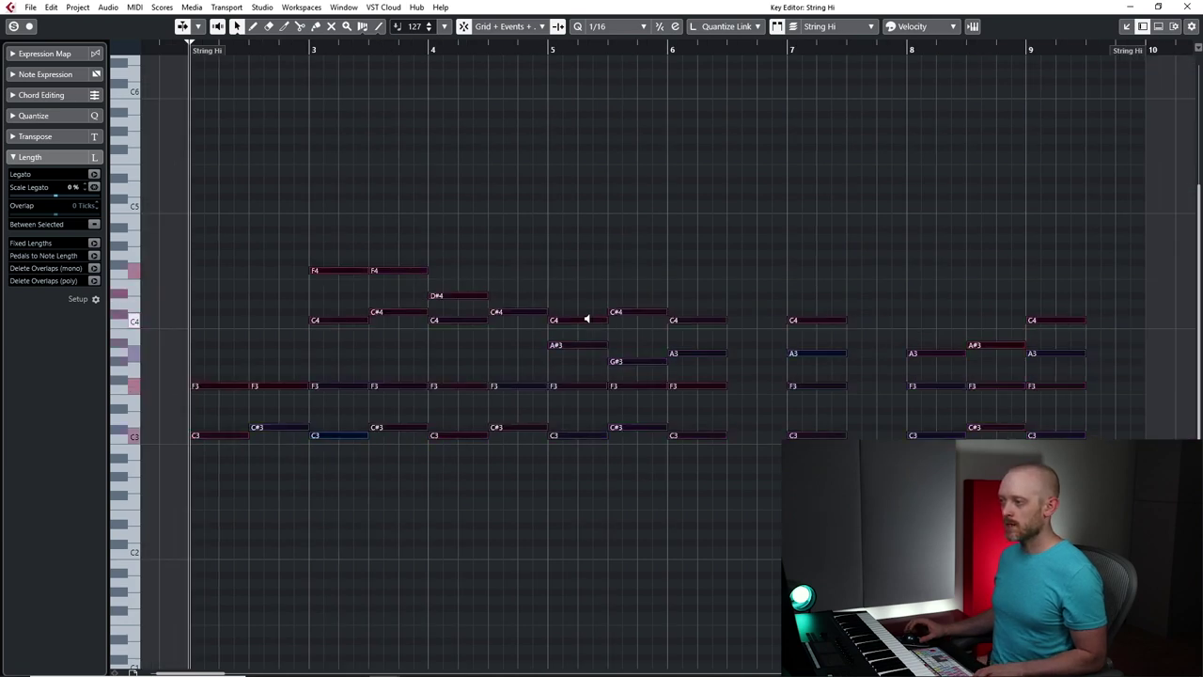
key(ctrl+a)
click(1188, 6)
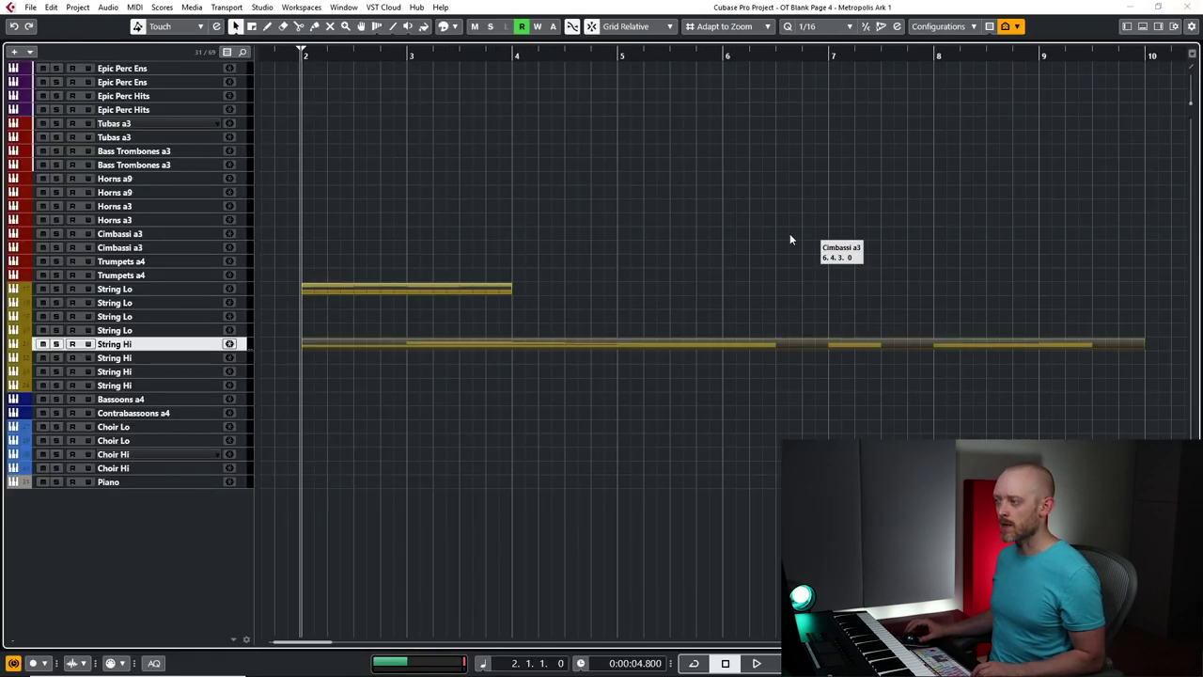
Record a D#1, C#1, C1, A#1, F1 bass line on the second String Lo track from bar 4
click(511, 300)
click(124, 304)
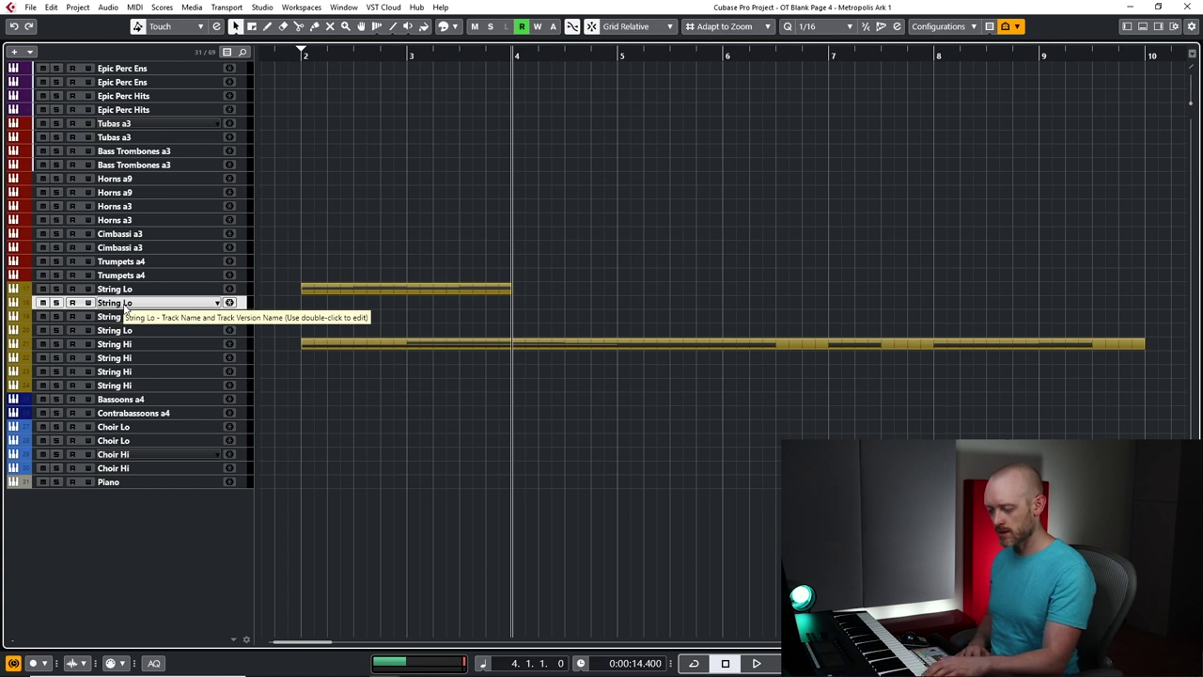
key(space)
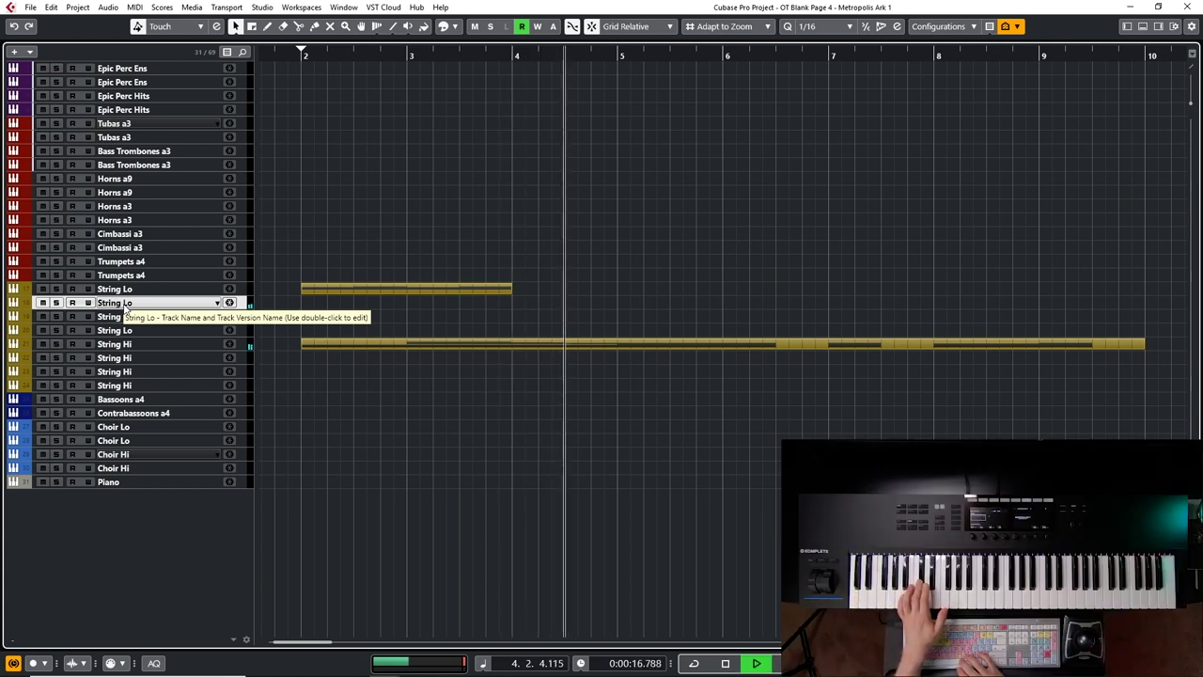
key(space)
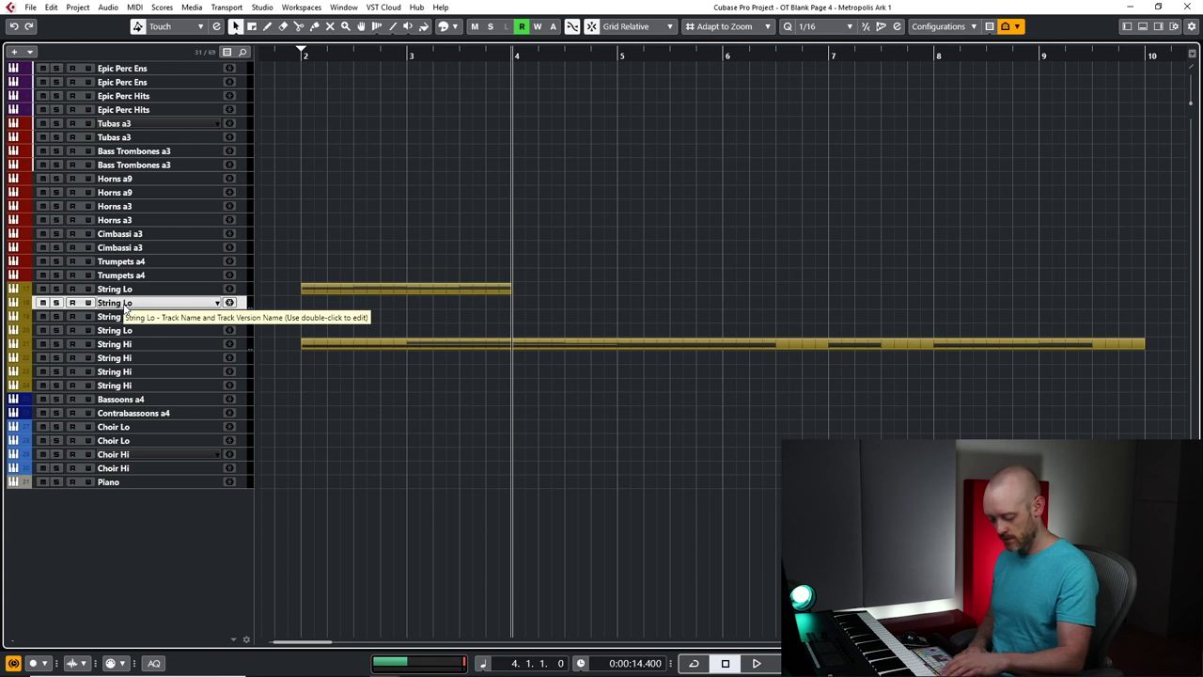
key(KP_Multiply)
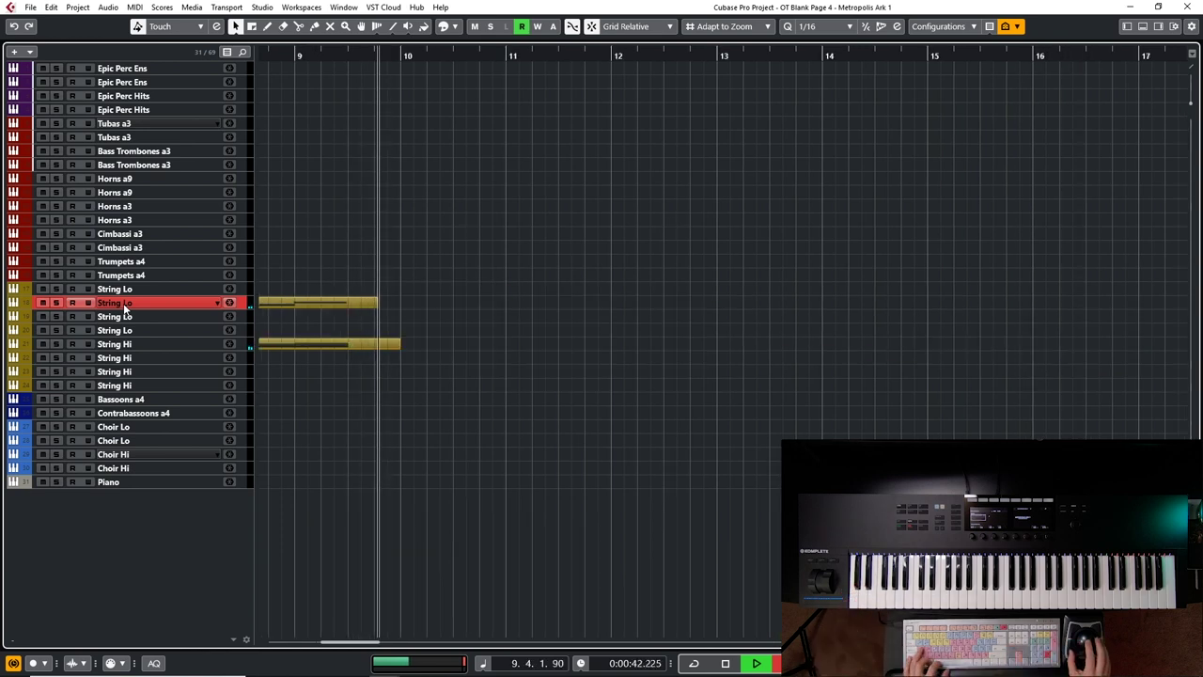
key(space)
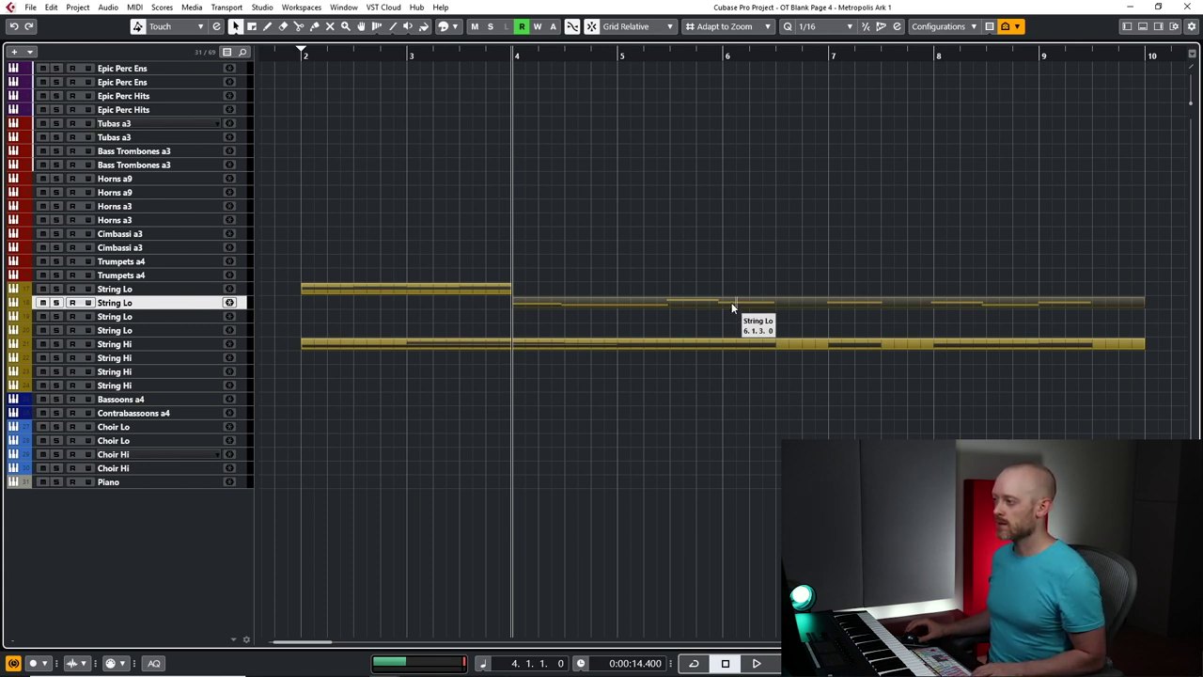
double_click(732, 301)
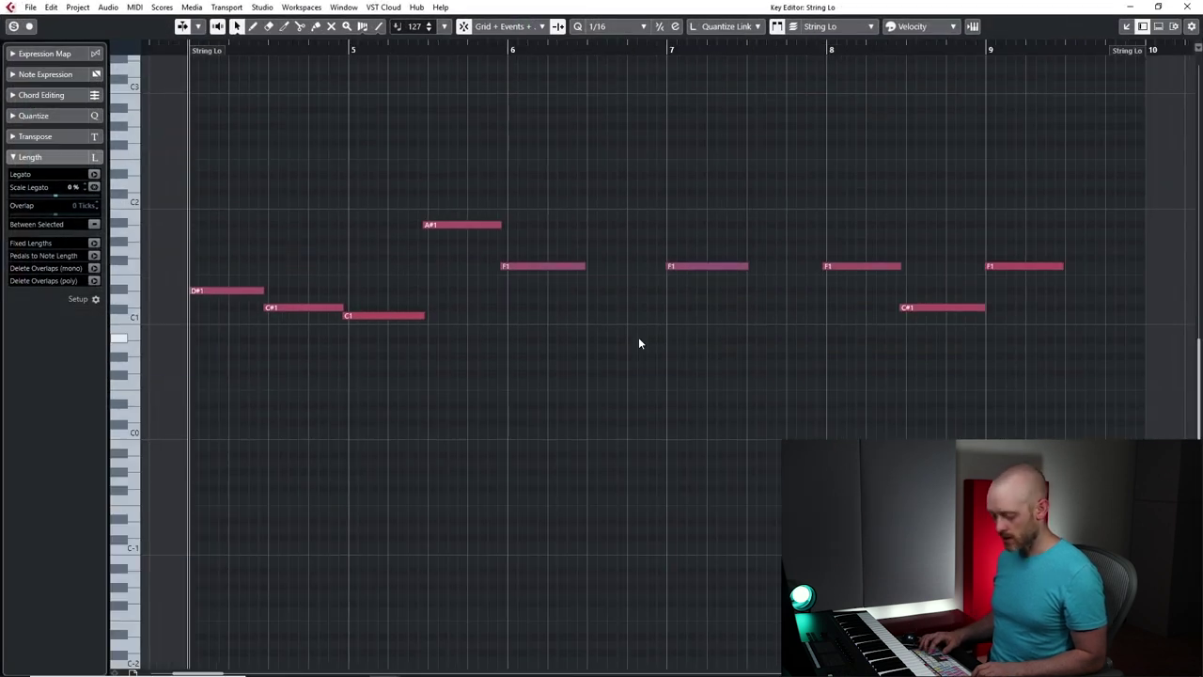
Quantize the bass notes, nudge the A#1 and F1 later, and shift and shorten the C1
key(ctrl+a)
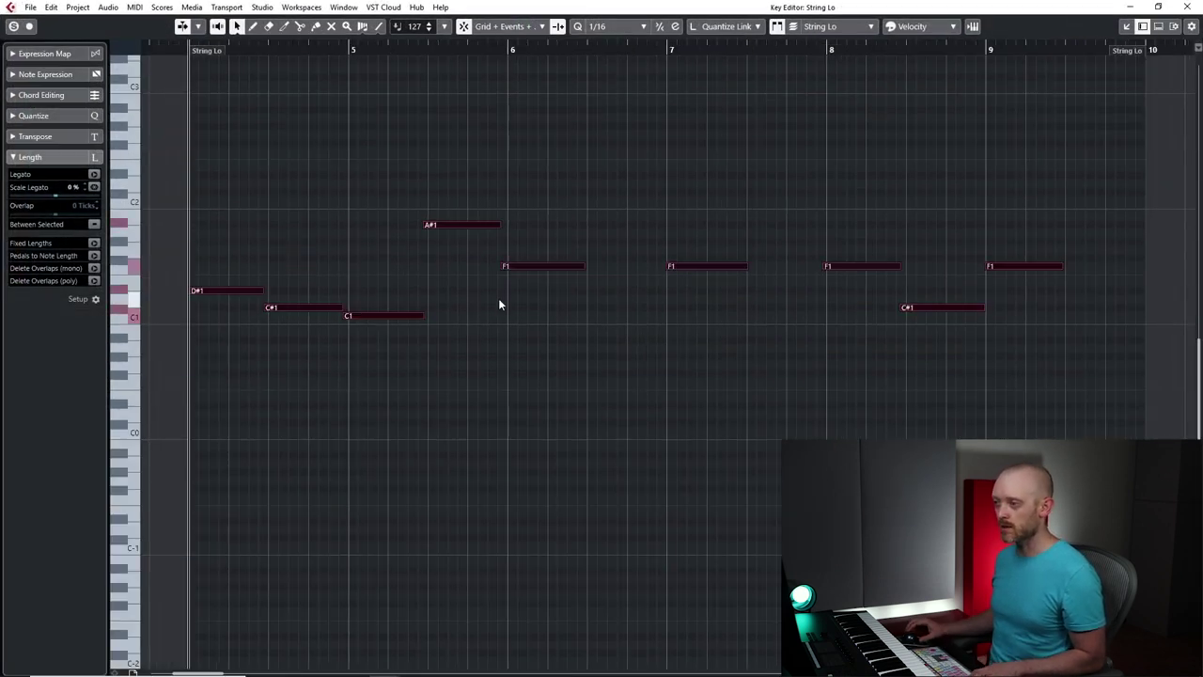
key(q)
click(489, 243)
drag(451, 170, 499, 280)
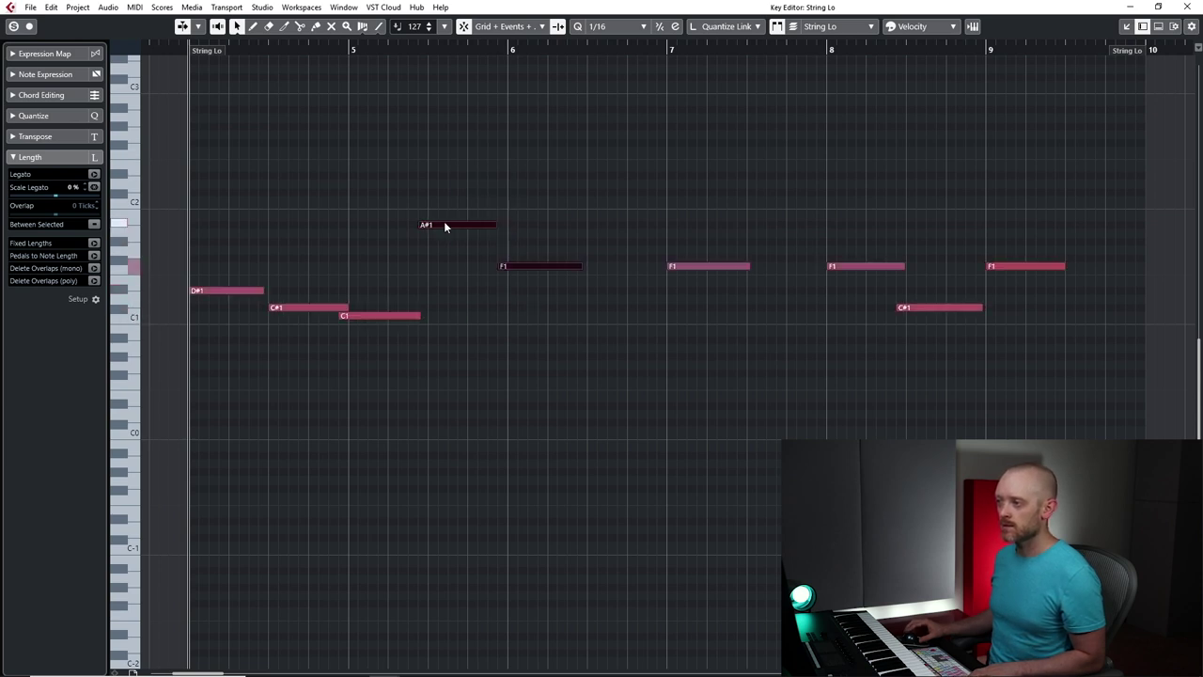
drag(445, 225, 457, 225)
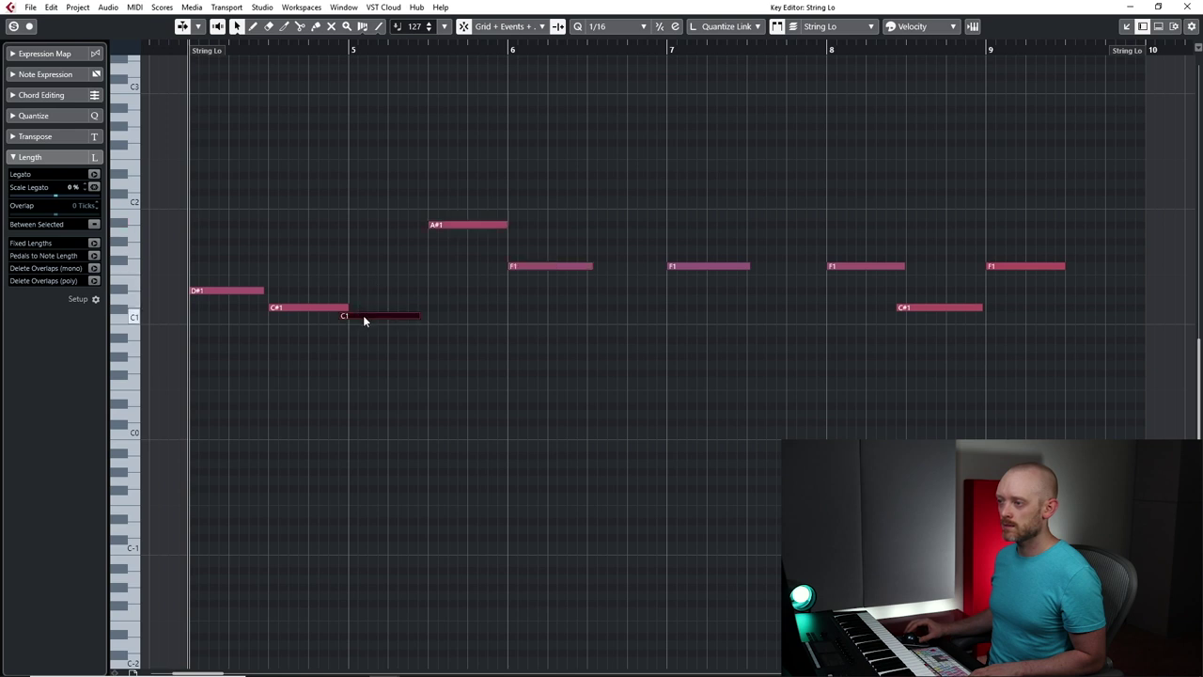
drag(364, 317, 365, 317)
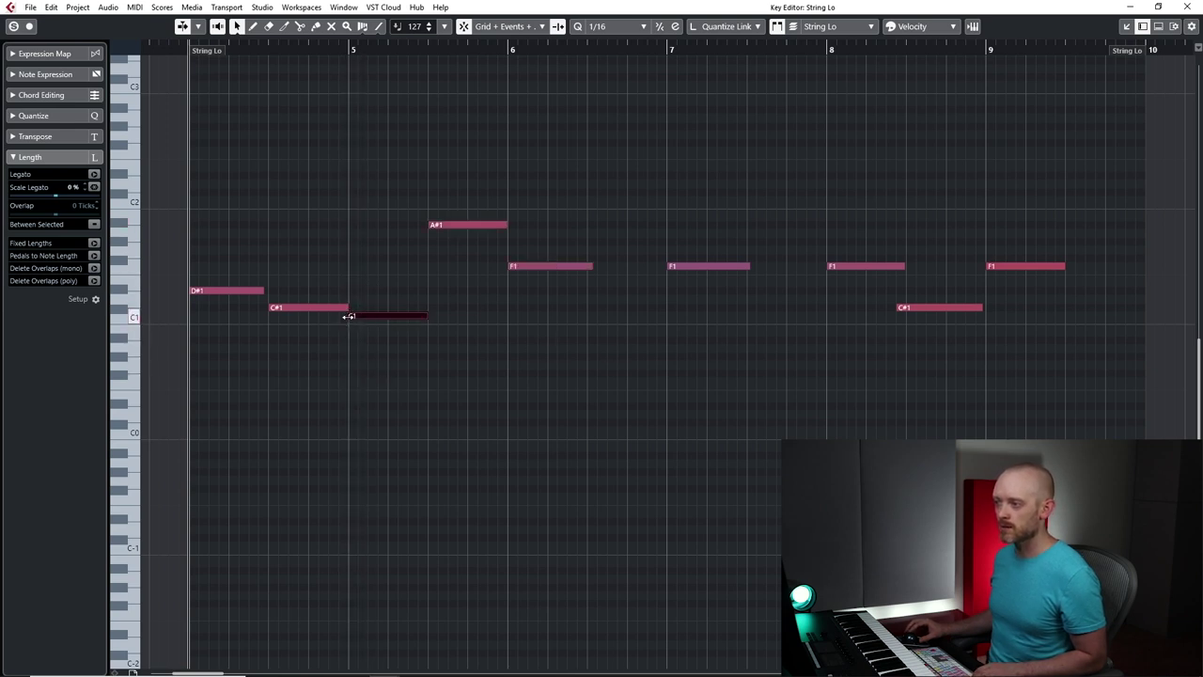
mouse_move(346, 315)
mouse_down()
mouse_move(365, 317)
mouse_move(349, 319)
mouse_up()
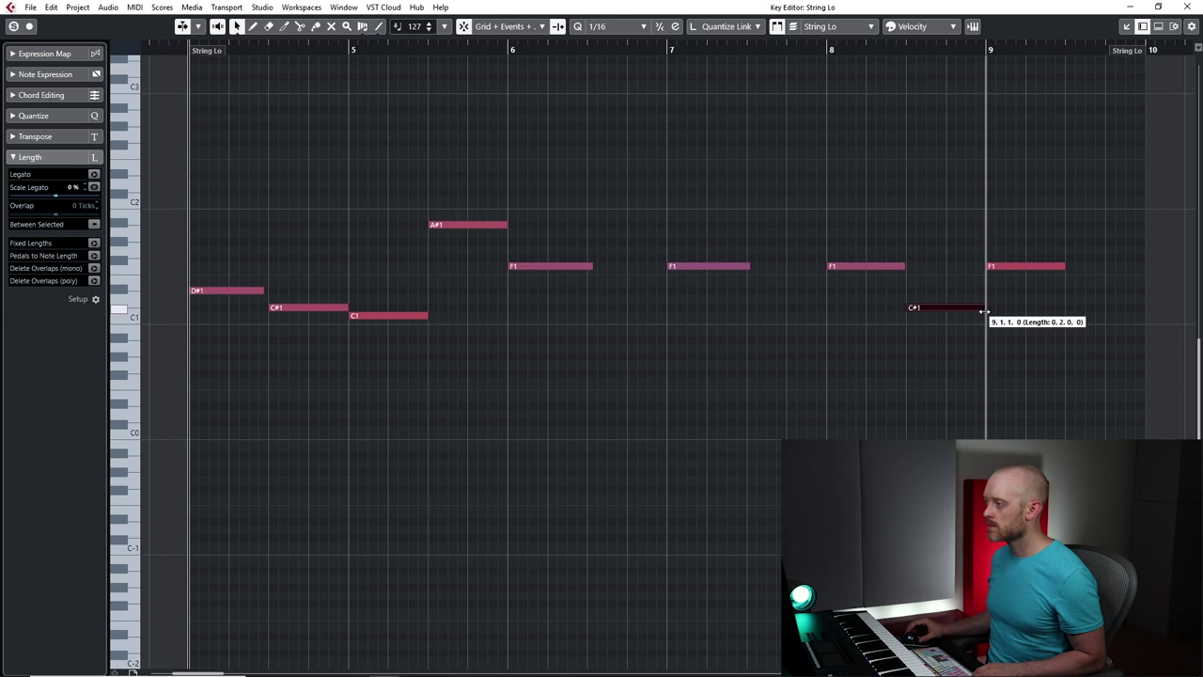
Adjust the lengths of the F1 notes at bars 6, 7 and 8, checking by playback
click(745, 264)
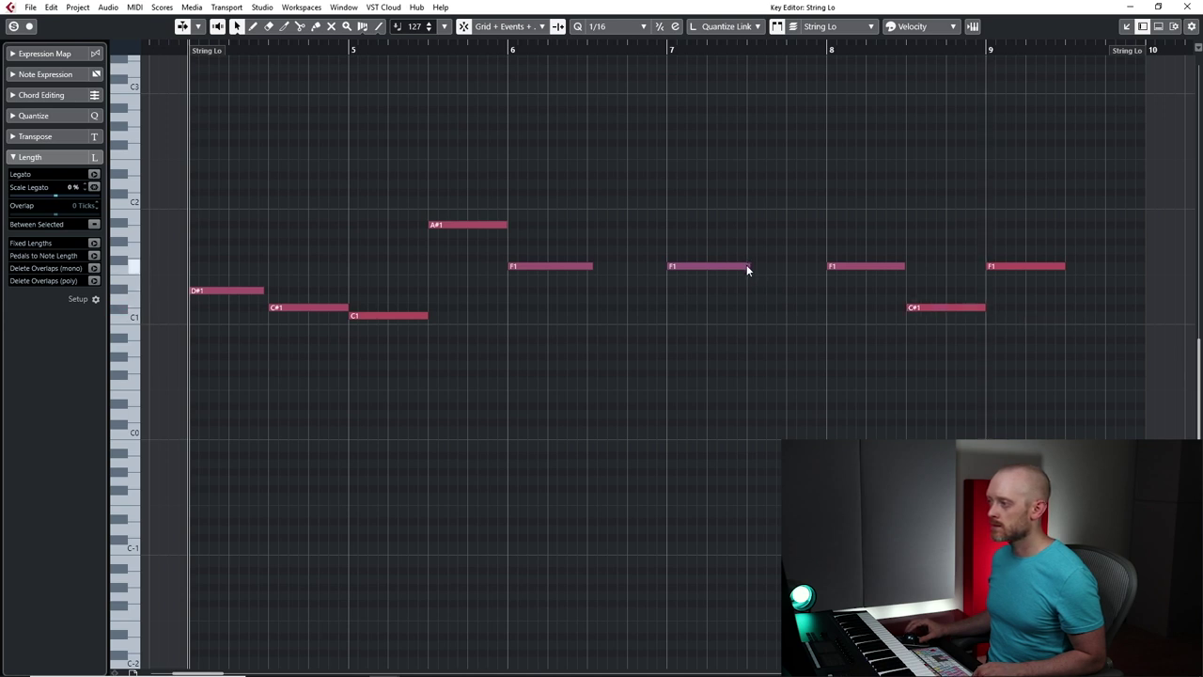
drag(589, 265, 587, 270)
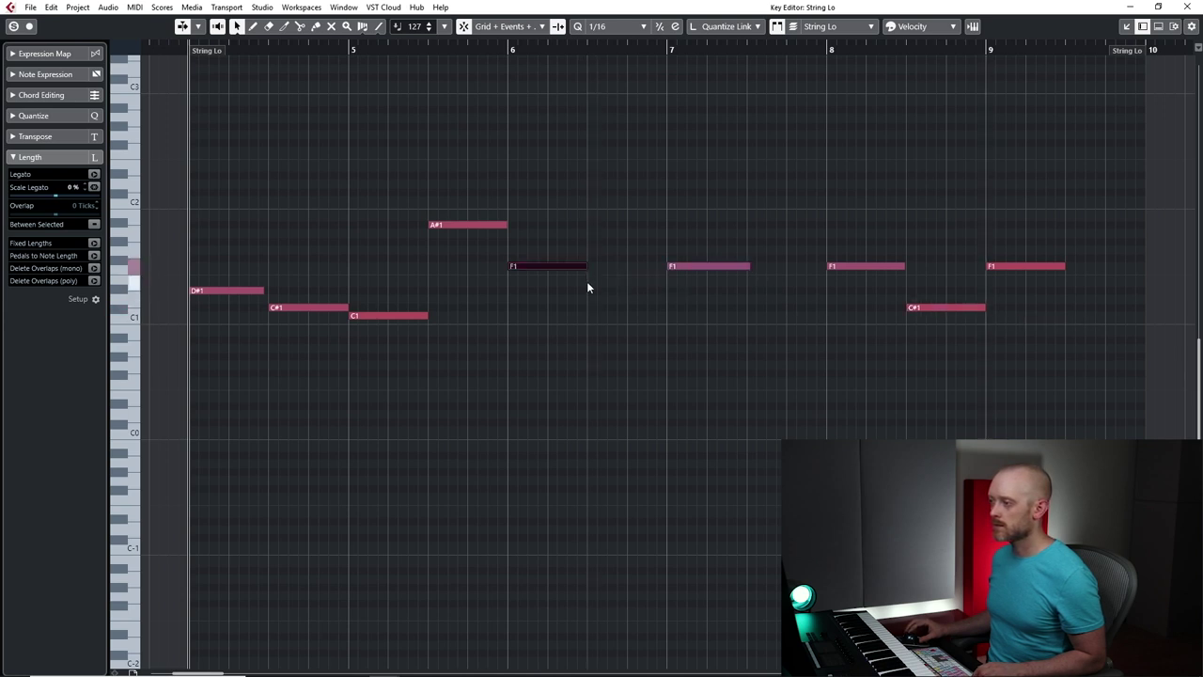
drag(745, 267, 741, 278)
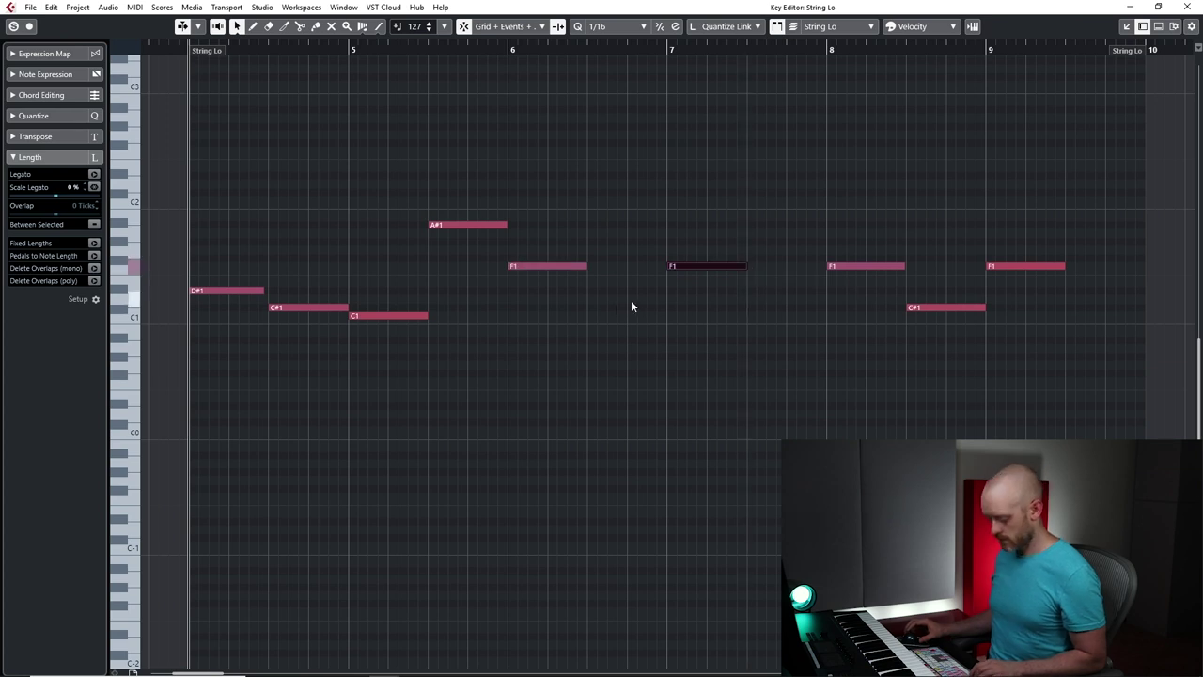
key(ctrl+a)
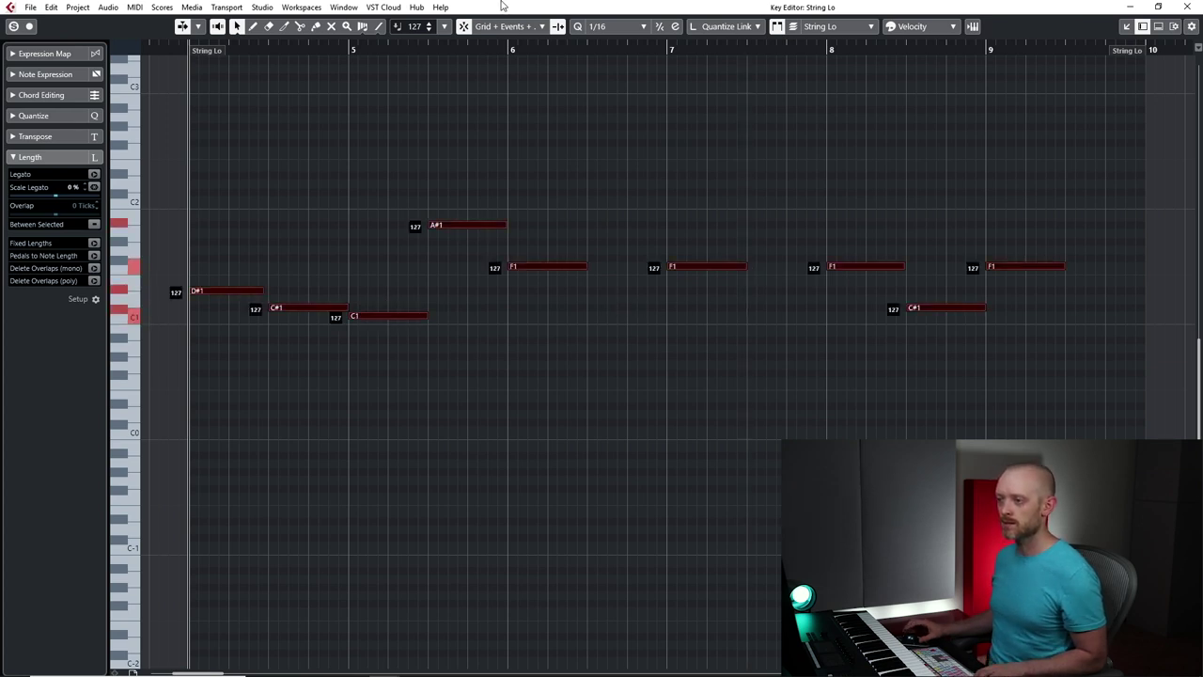
click(276, 275)
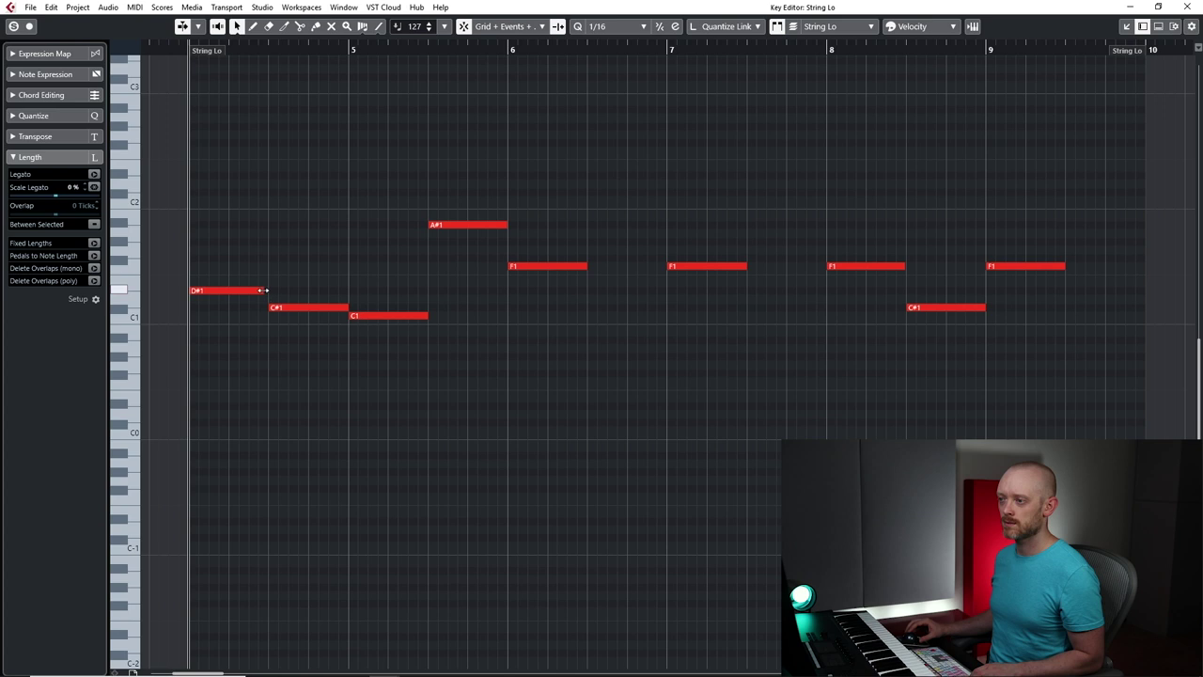
key(space)
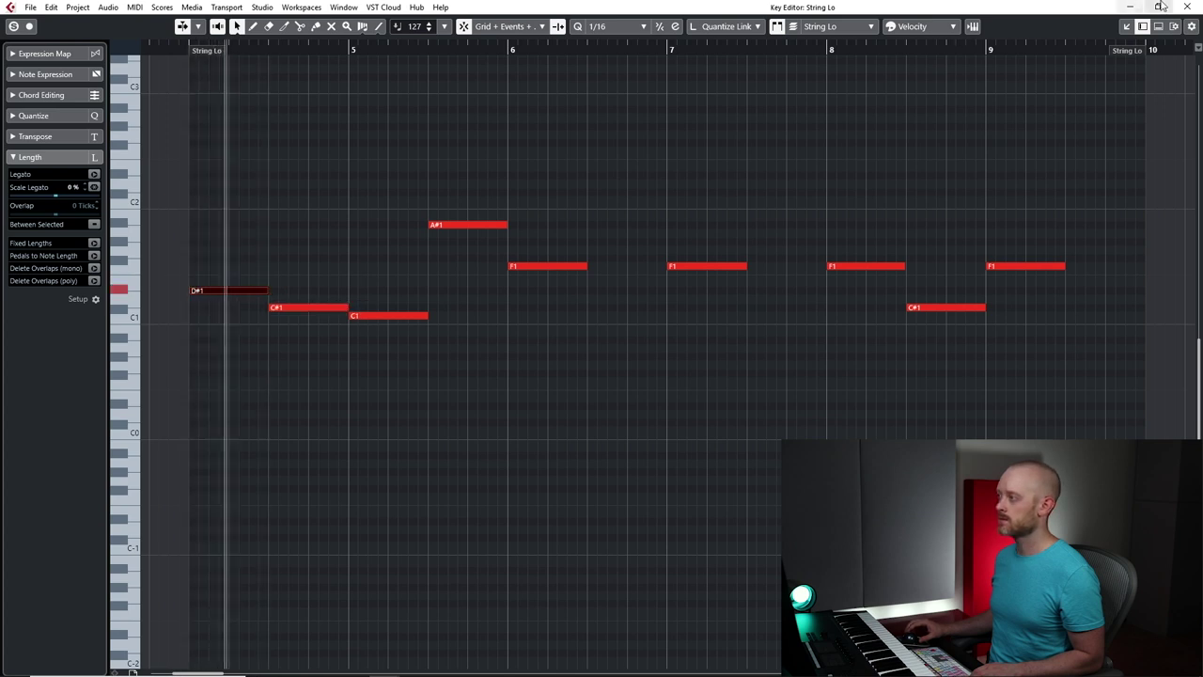
key(space)
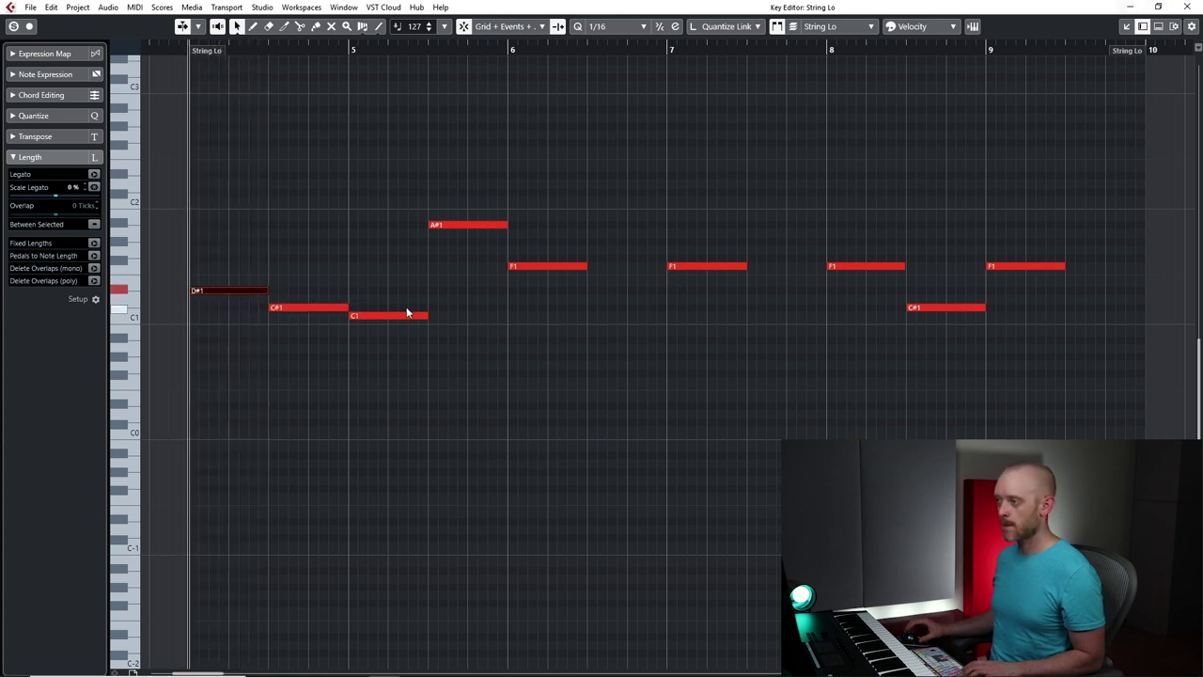
drag(901, 267, 912, 270)
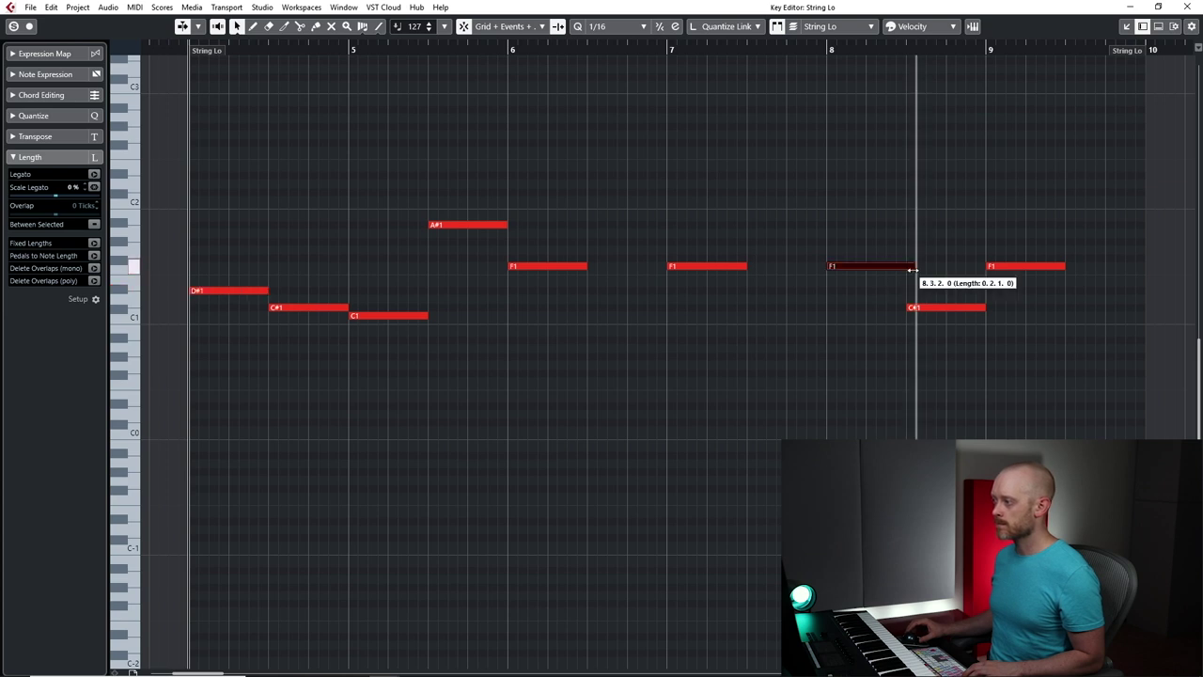
click(1190, 6)
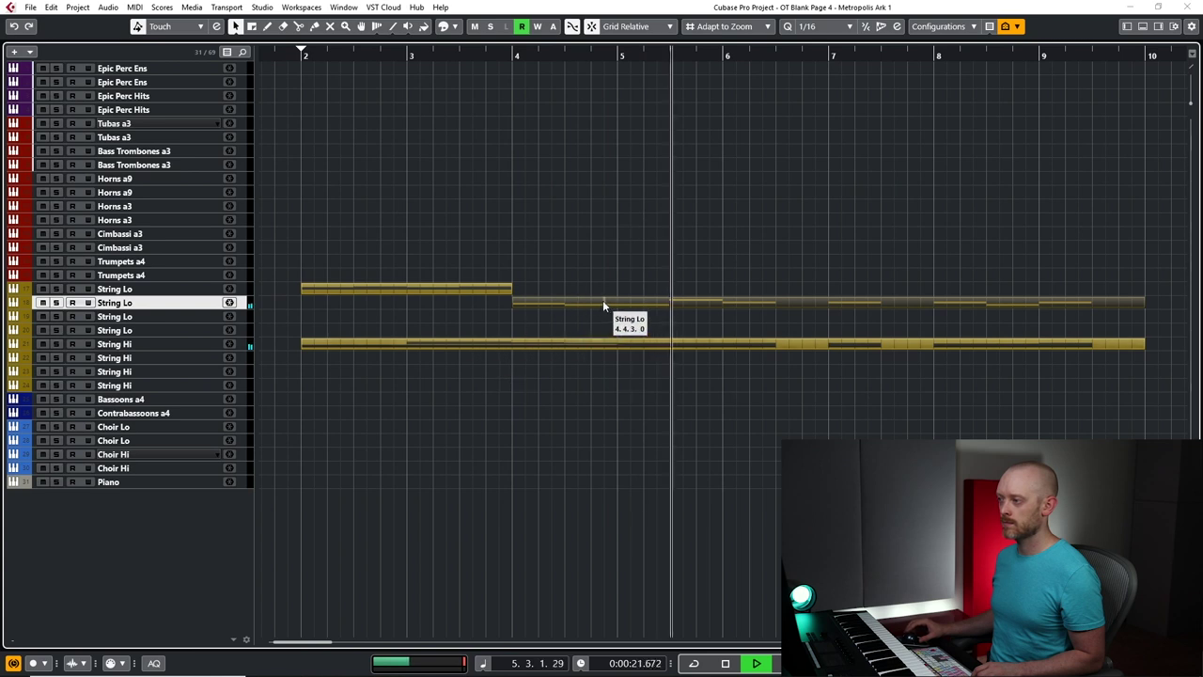
Copy the String Lo part onto Tubas a3 and switch the tubas to the Swell articulation
key(space)
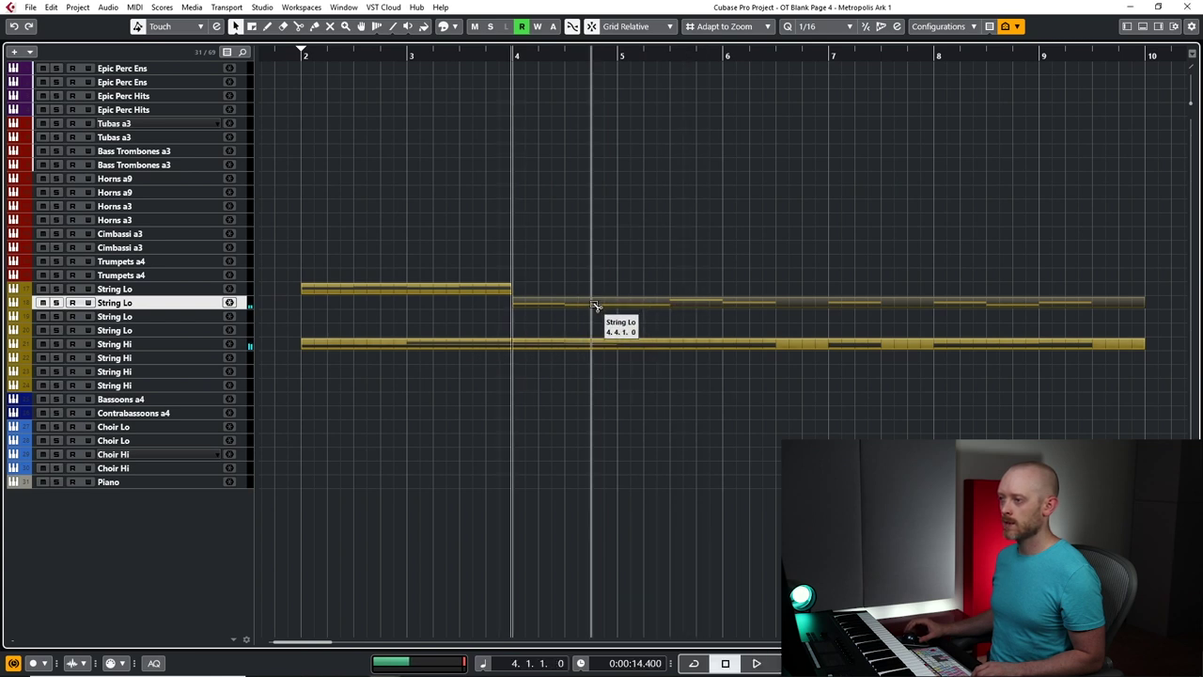
drag(594, 305, 595, 123)
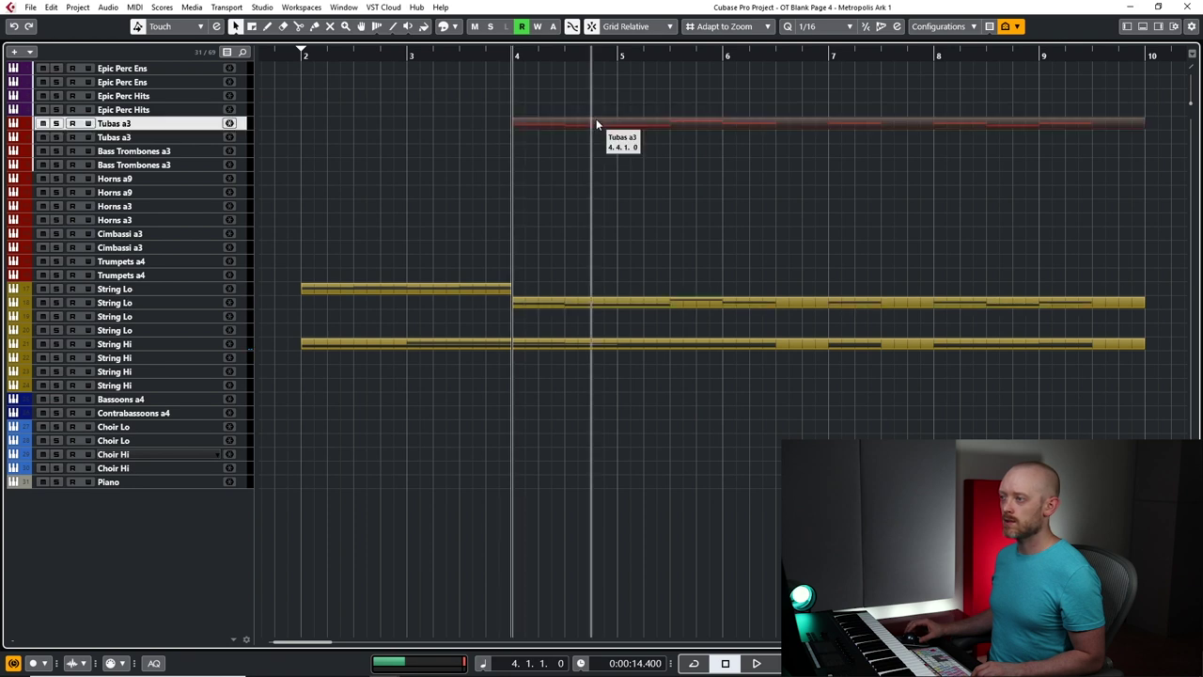
key(space)
key(space)
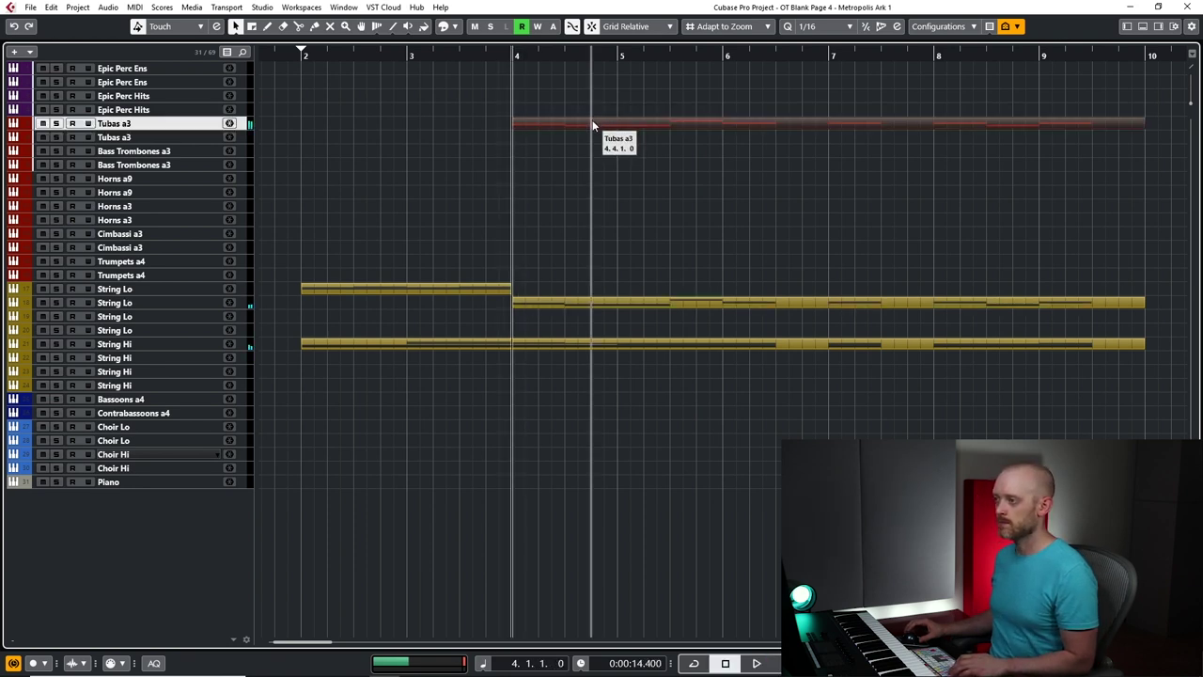
key(ctrl+e)
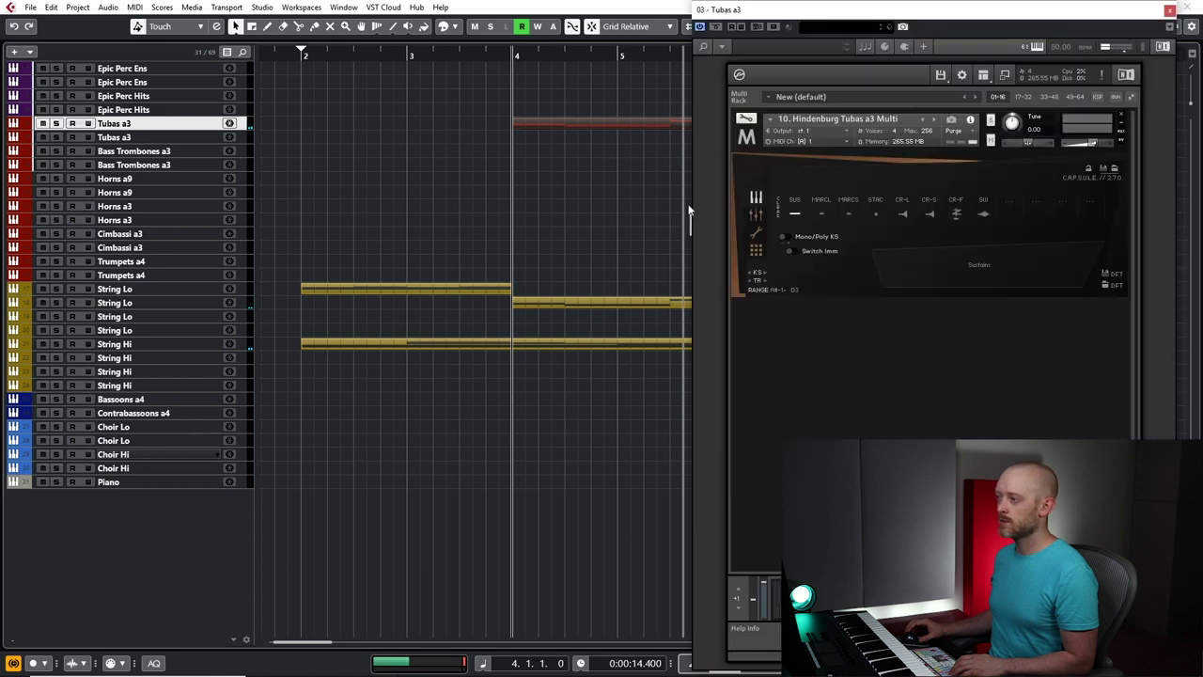
click(984, 215)
key(space)
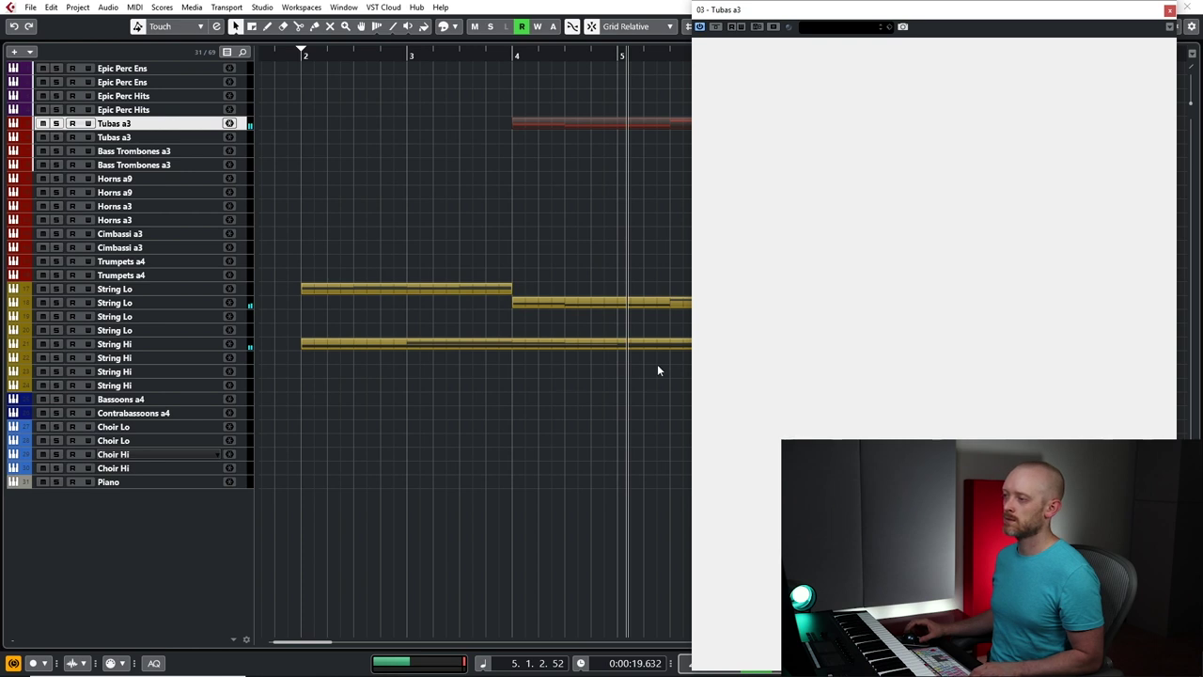
click(657, 363)
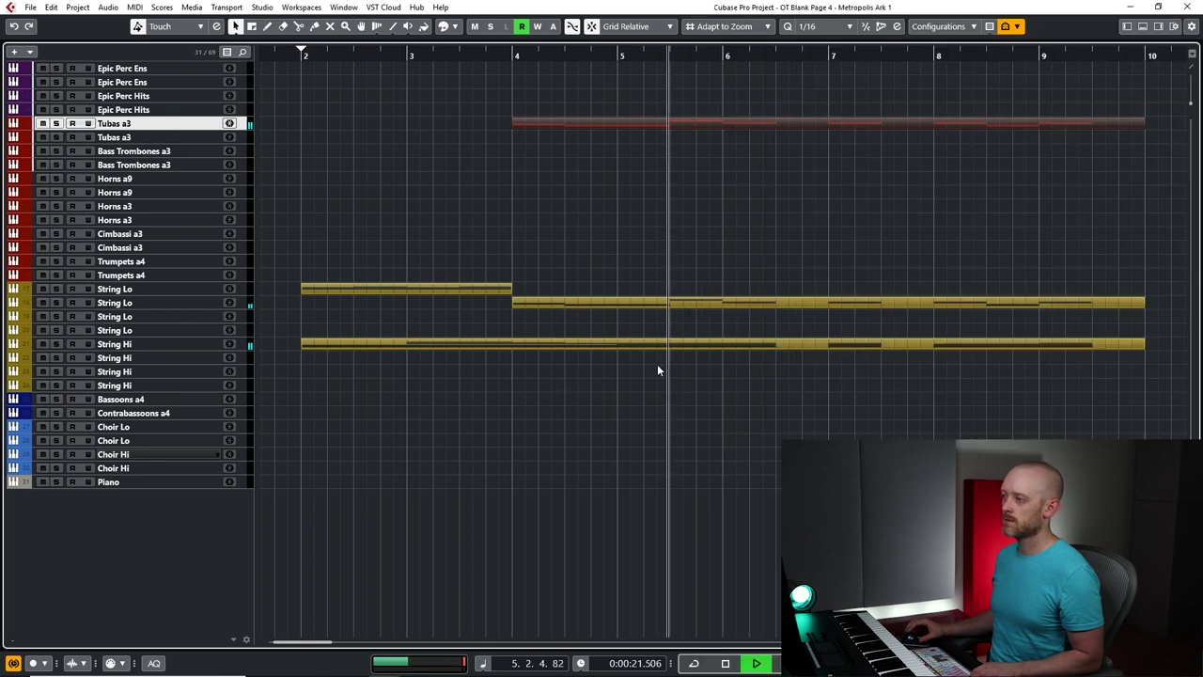
Drop the tuba notes from A#1 onward one octave, to A#0 and F0
double_click(685, 118)
drag(407, 277, 983, 490)
key(shift+Down)
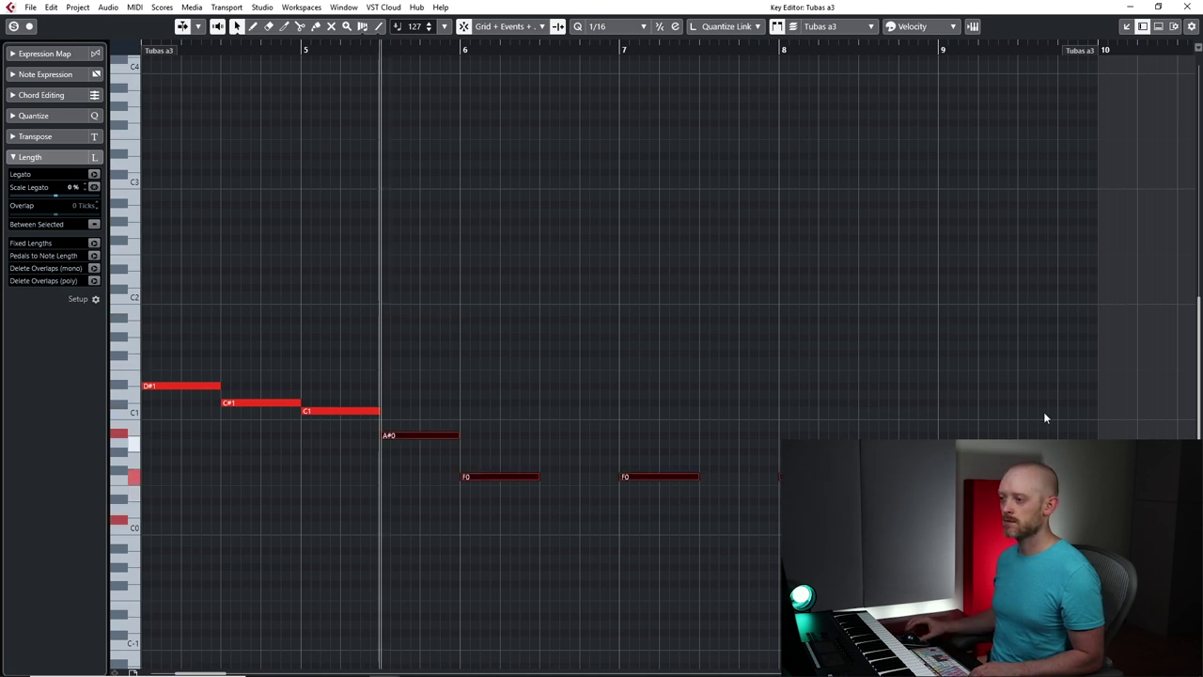
click(1187, 6)
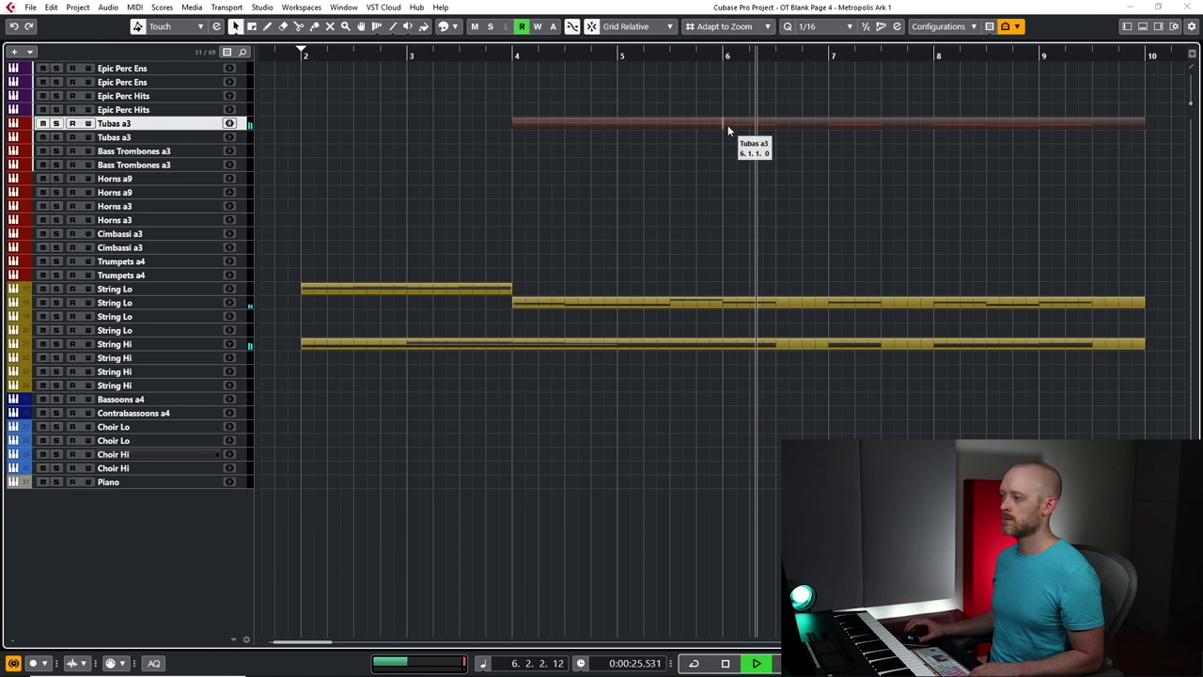
key(space)
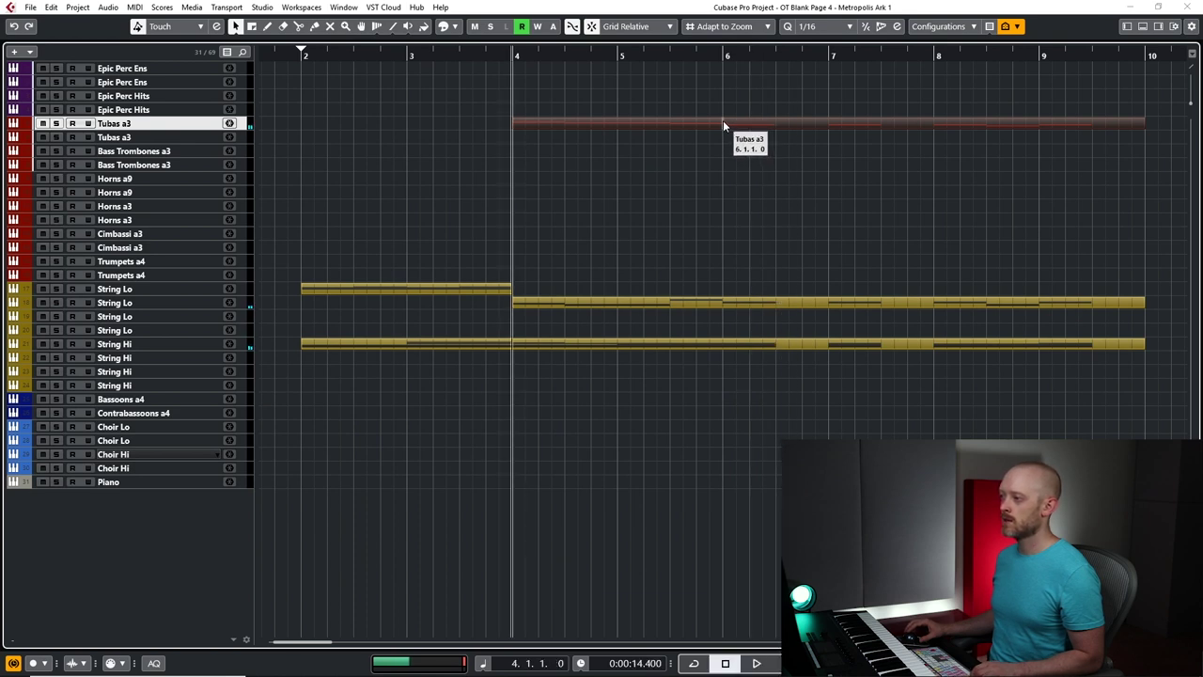
Split the Tubas part at bar 6 and move that section to the second Tubas a3 track
click(723, 120)
drag(733, 129, 734, 137)
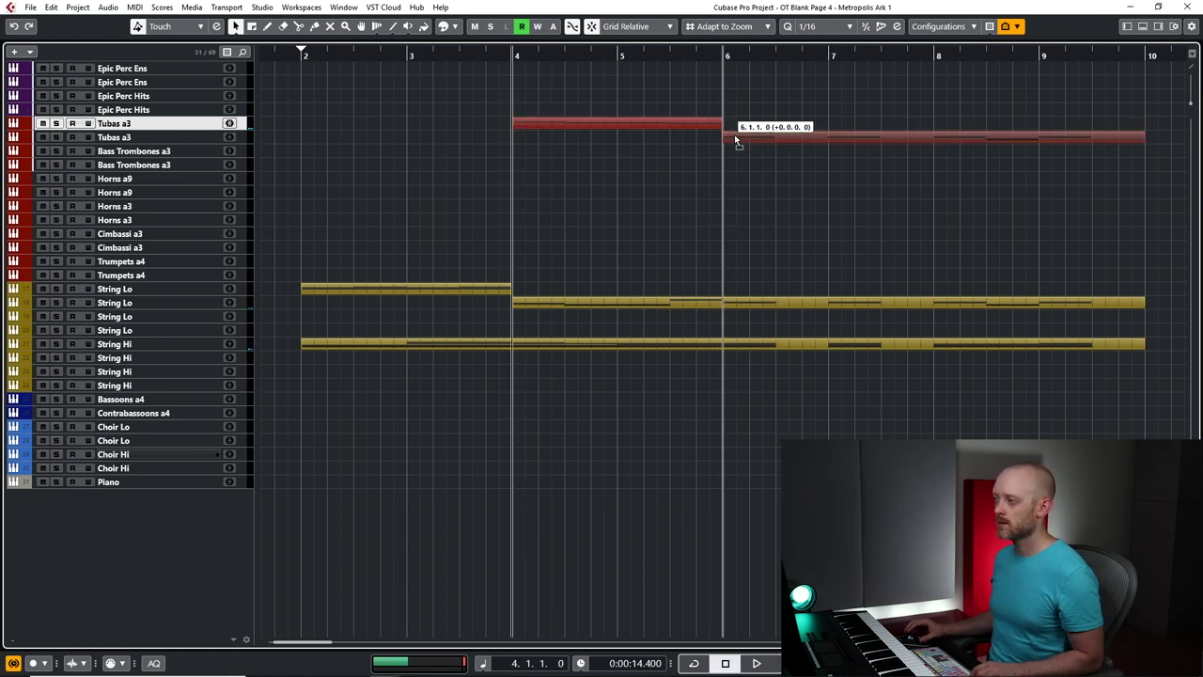
key(space)
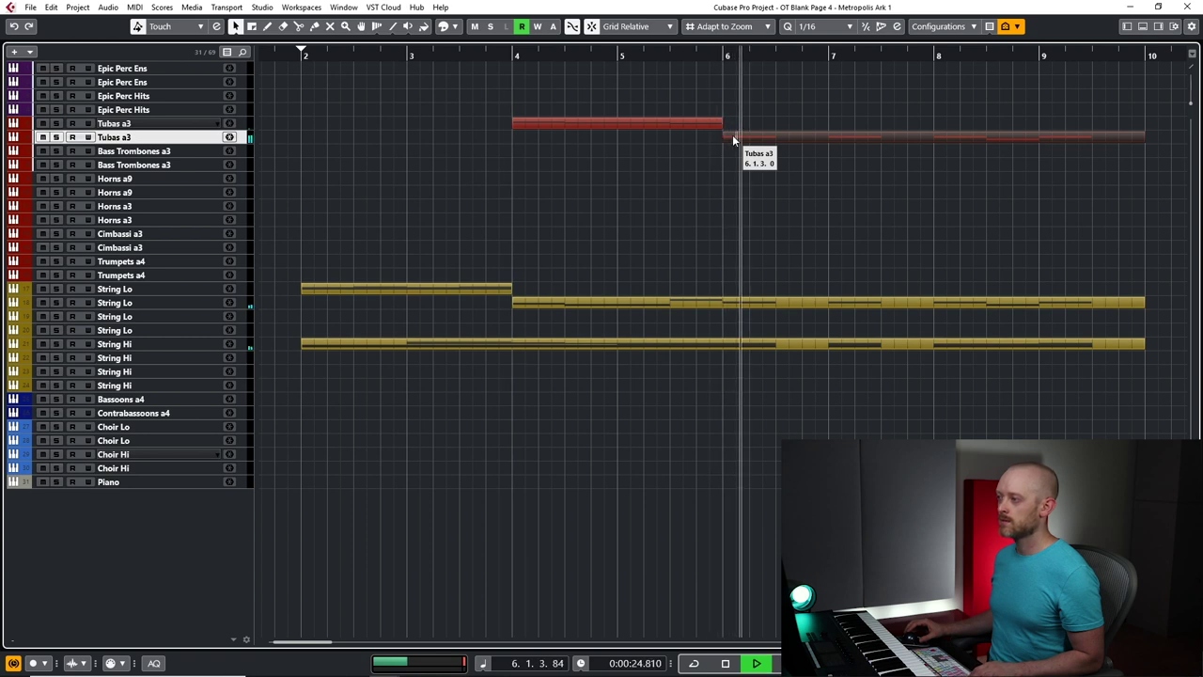
key(space)
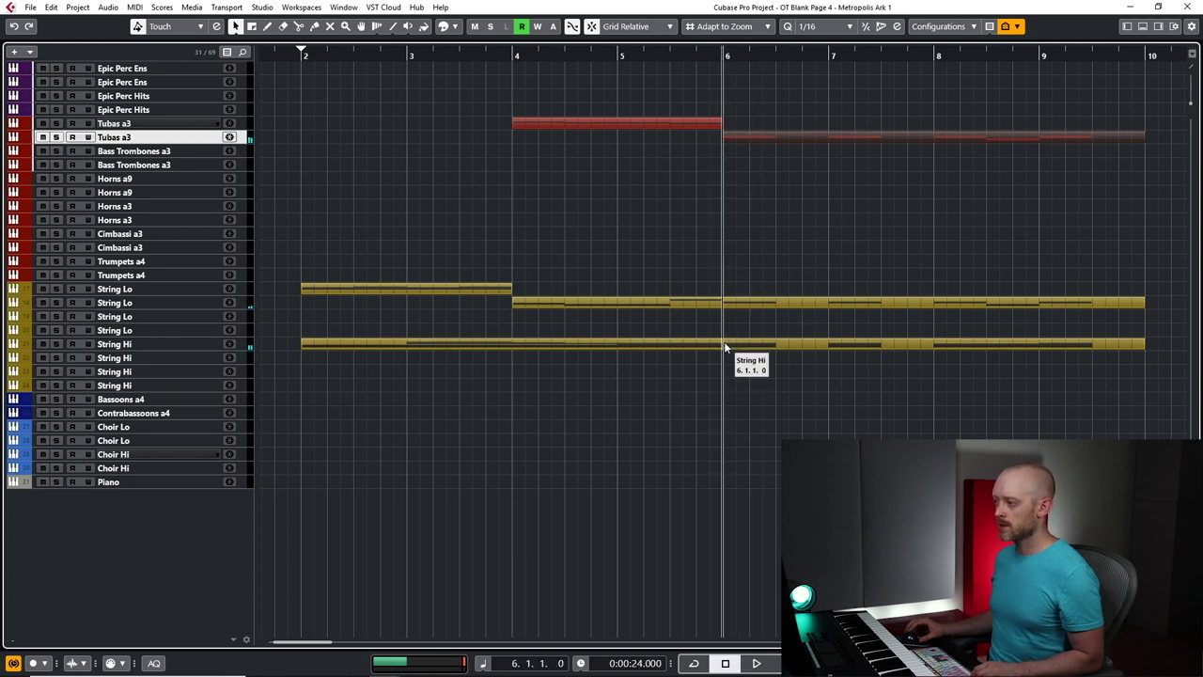
Move the String Hi section from bar 6 down a track, set Sustain Unisono, and unsolo it
drag(737, 350, 738, 366)
key(F2)
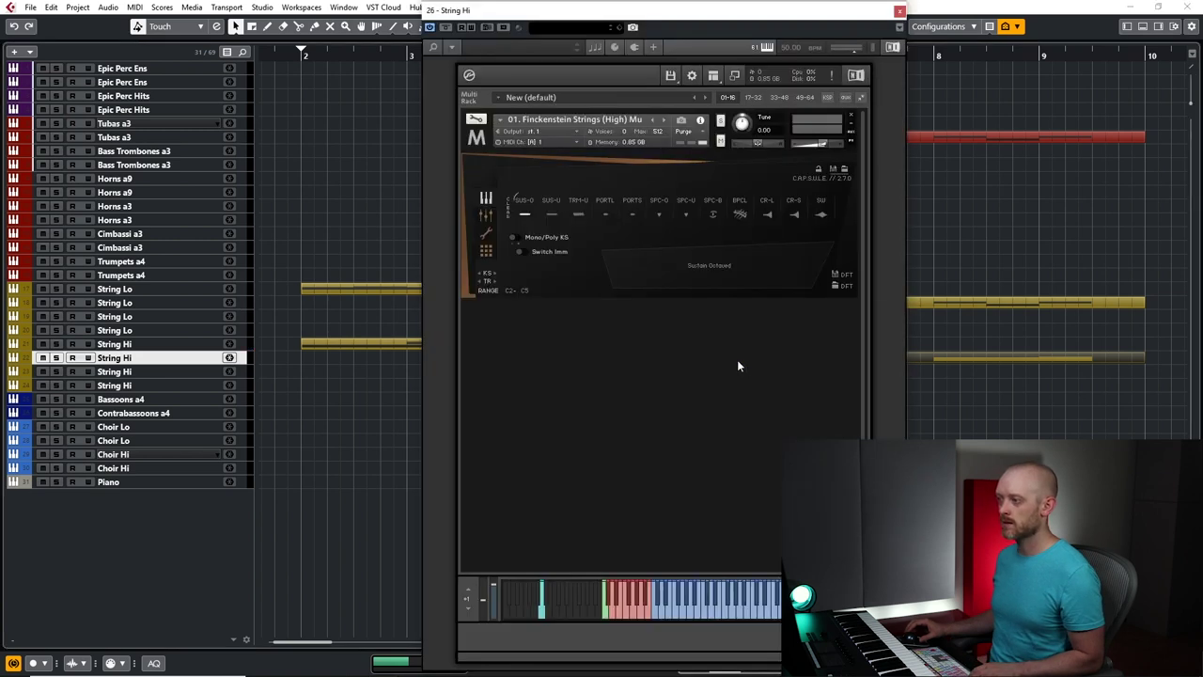
click(551, 214)
click(900, 12)
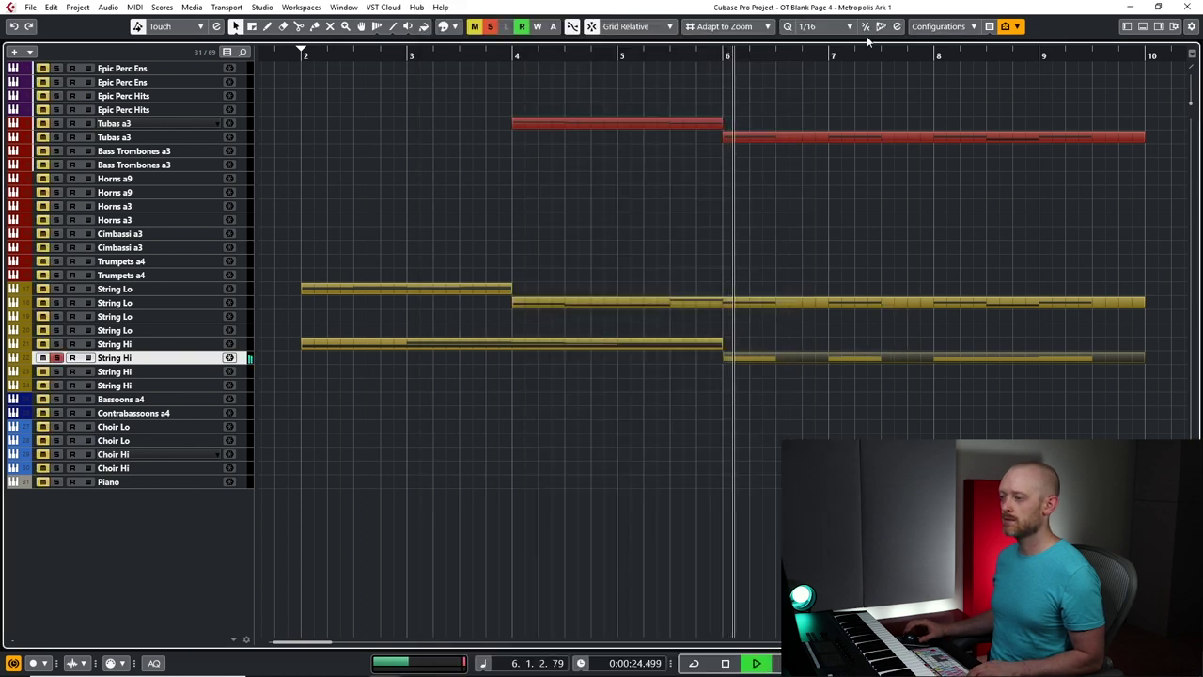
key(space)
key(s)
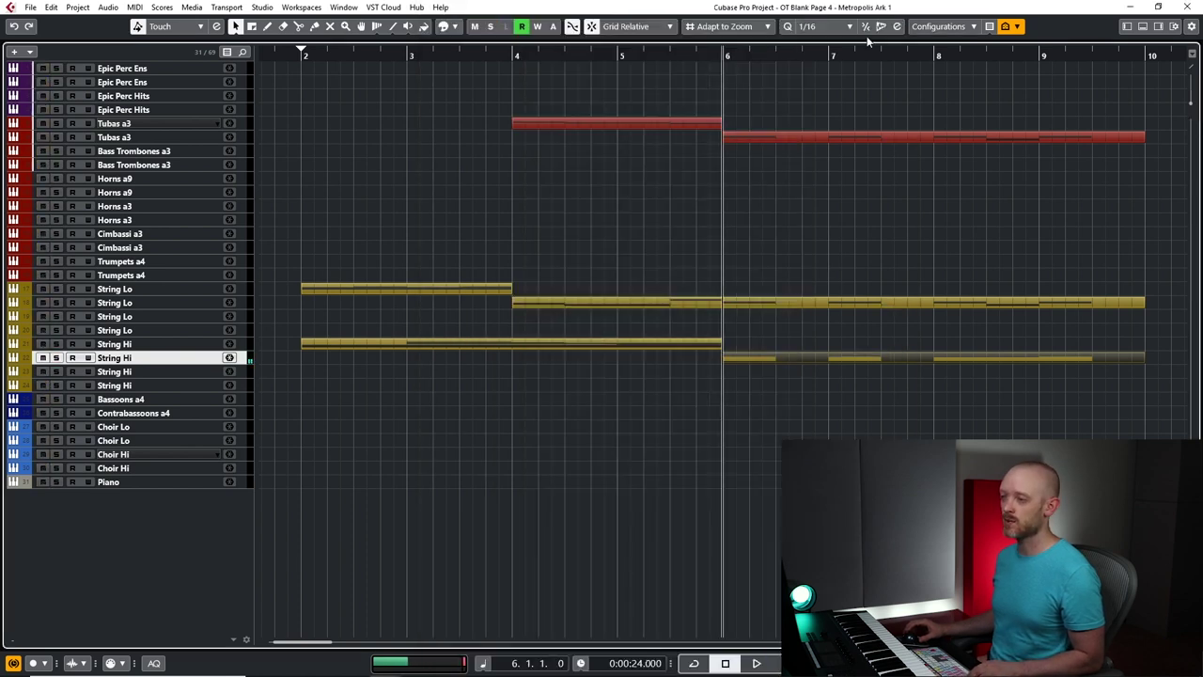
key(space)
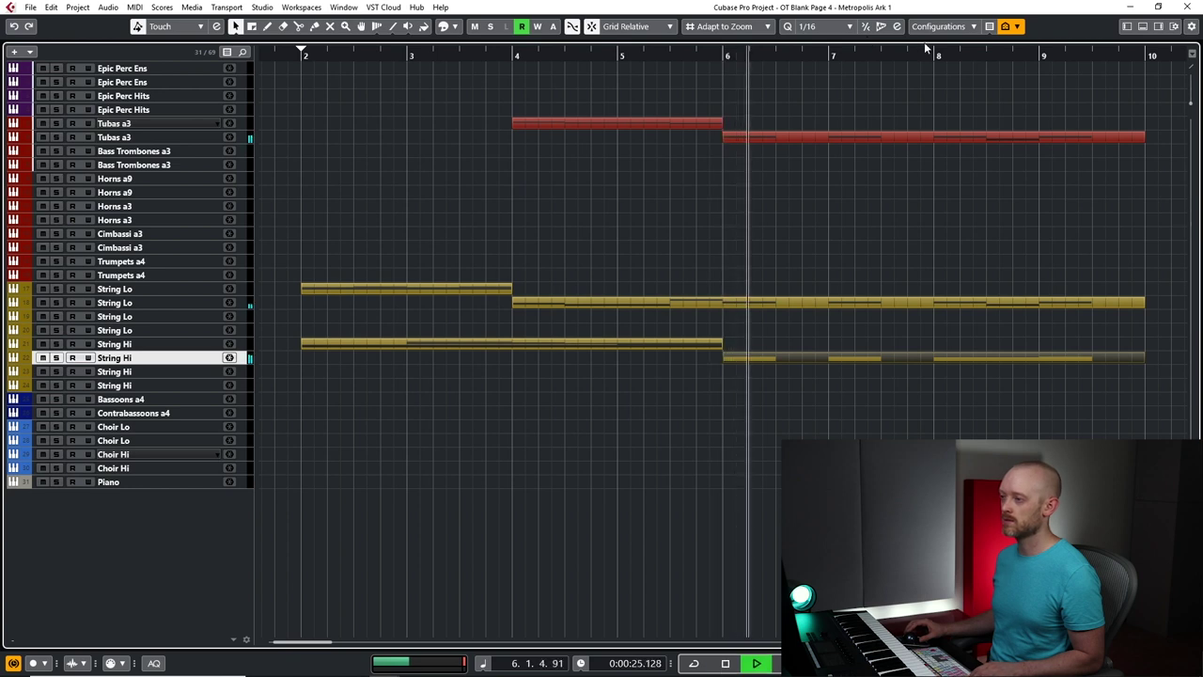
key(space)
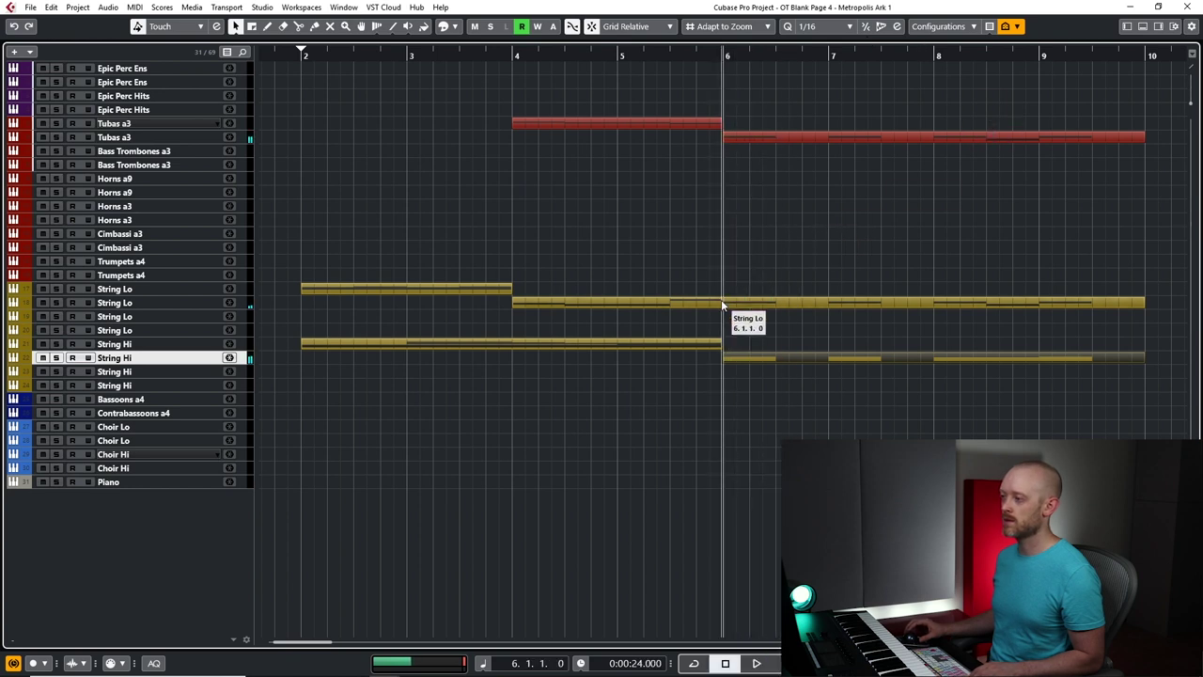
Audition the second String Lo part, then write a CC1 modulation step: low until bar 6, then high
click(722, 302)
double_click(721, 303)
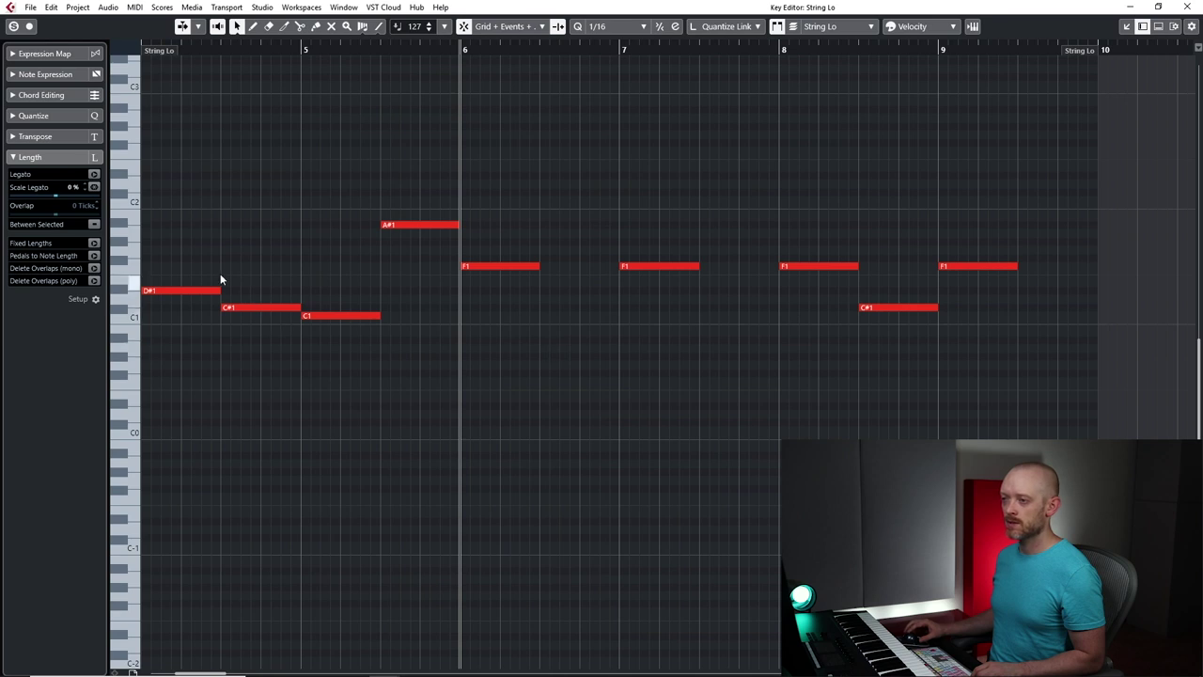
key(space)
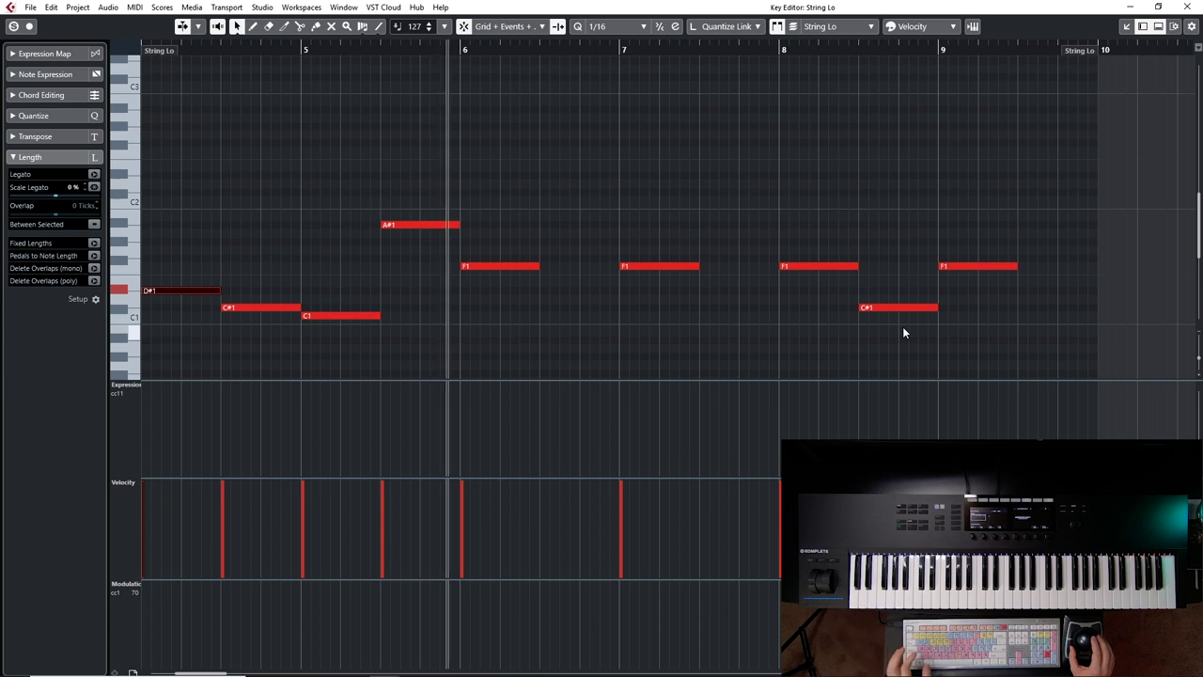
key(space)
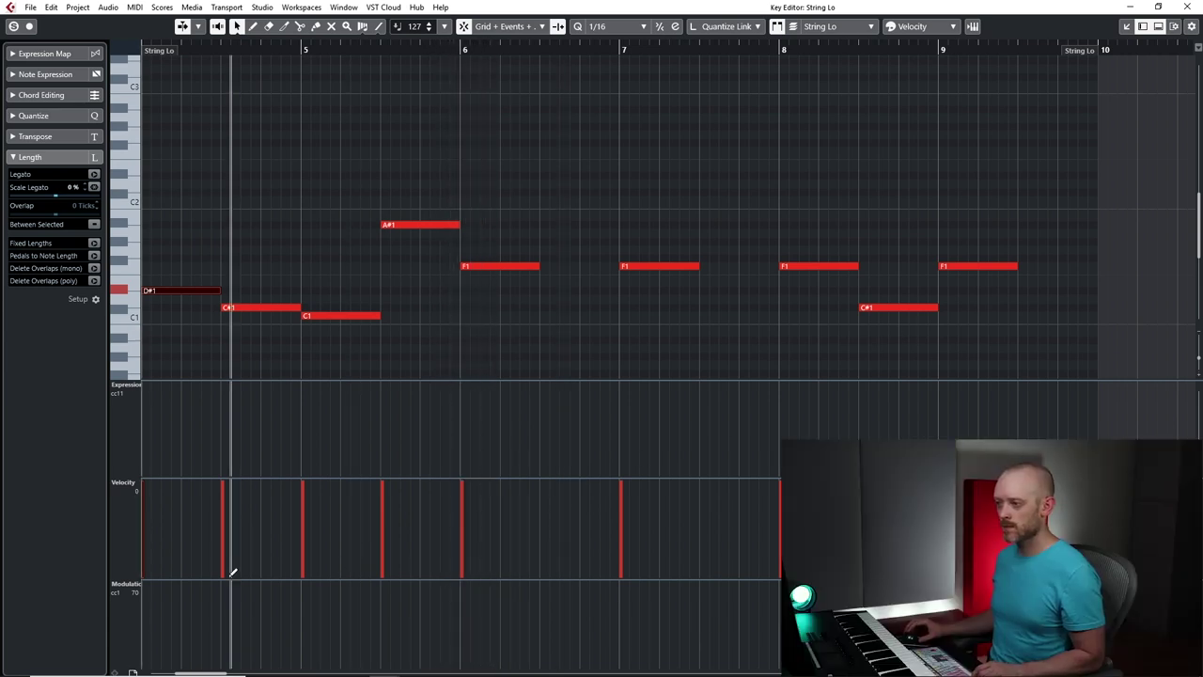
click(142, 619)
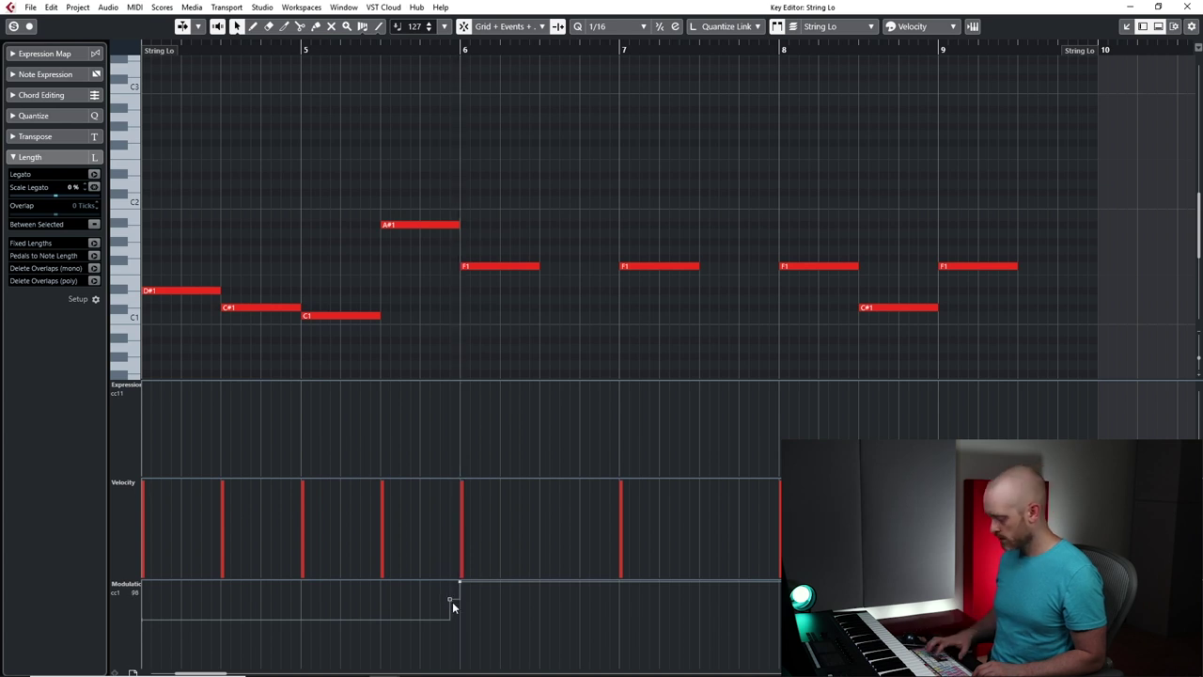
click(1186, 7)
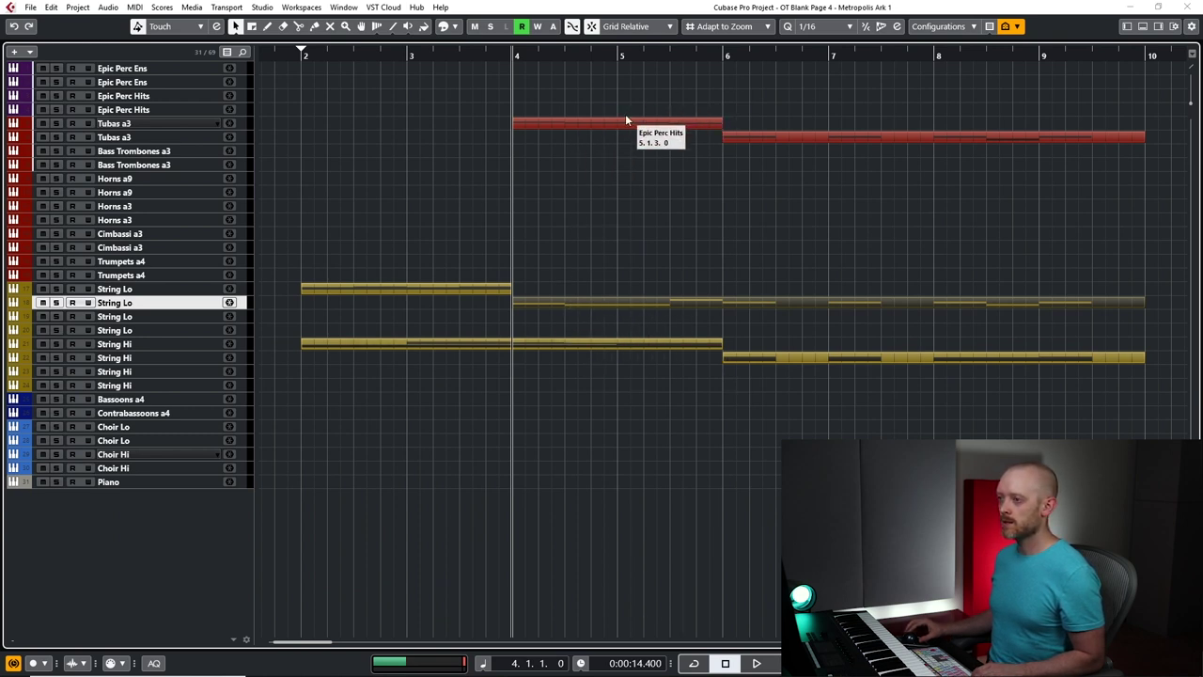
Copy both Tubas a3 parts down onto the Bassoons a4 track
drag(590, 123, 581, 401)
click(767, 138)
drag(767, 139, 705, 402)
Transpose all the Bassoons a4 notes up an octave so the line starts on D#2, and audition it
double_click(705, 403)
key(ctrl+a)
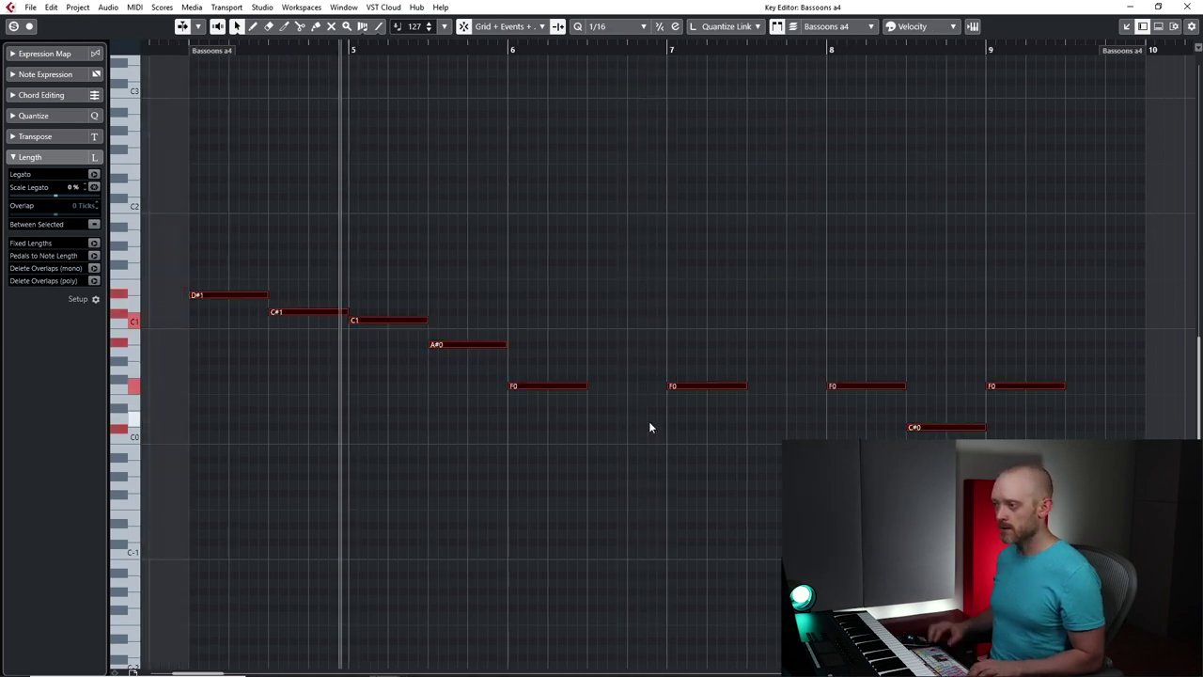
key(shift+Up)
key(alt+space)
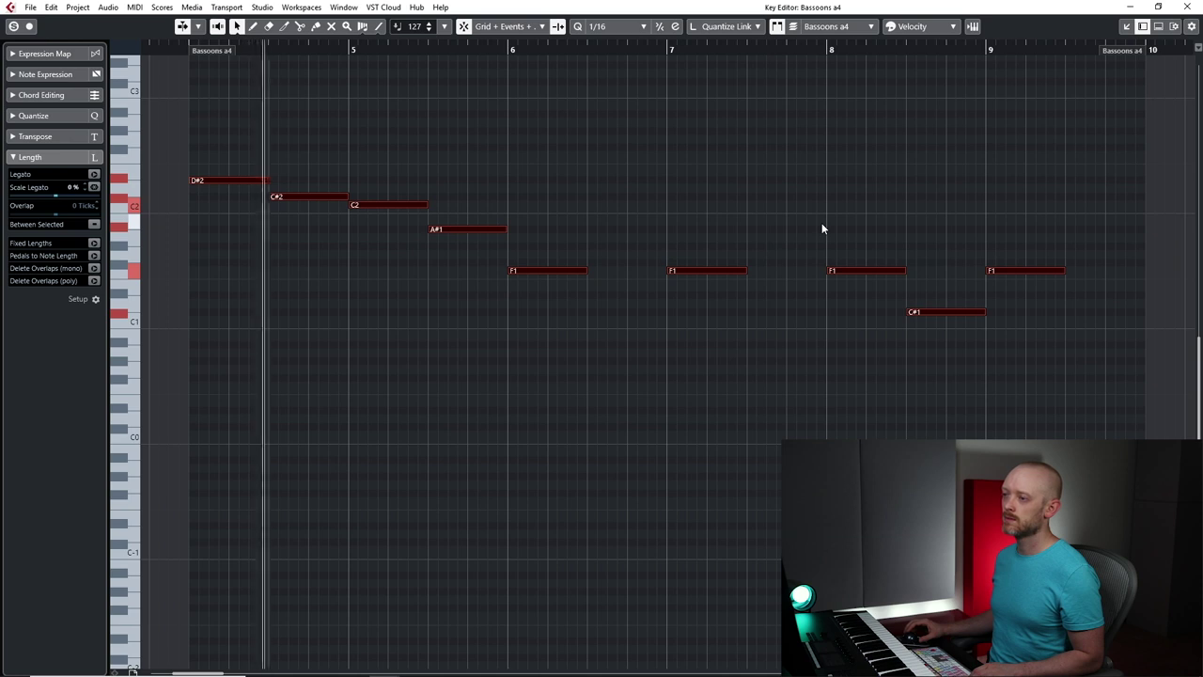
key(ctrl+alt+e)
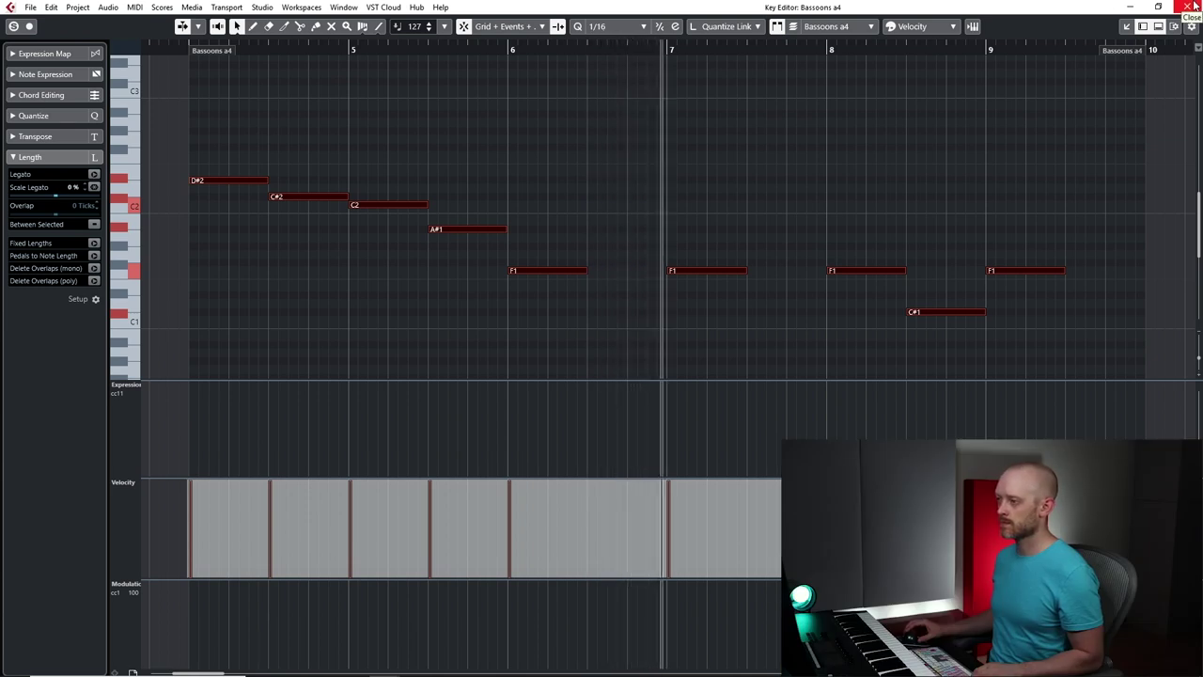
Copy the lower Tubas a3 part onto Contrabassoons a4 and check its F0 and C#0 notes
click(1194, 6)
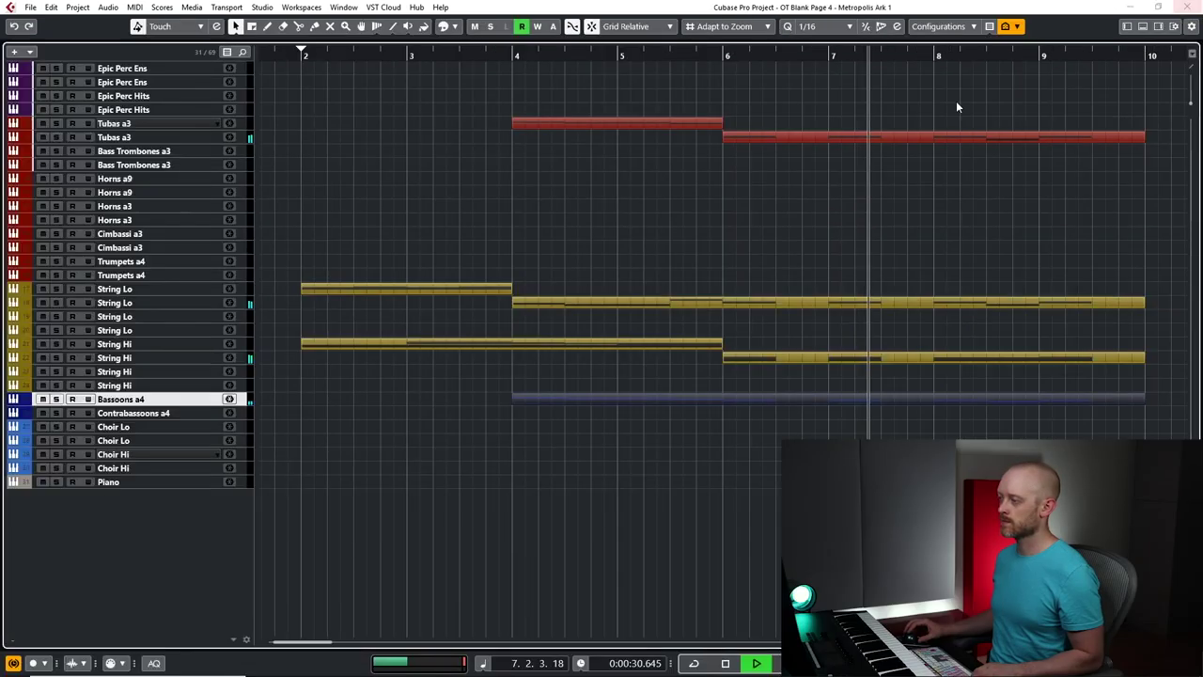
click(729, 416)
click(792, 138)
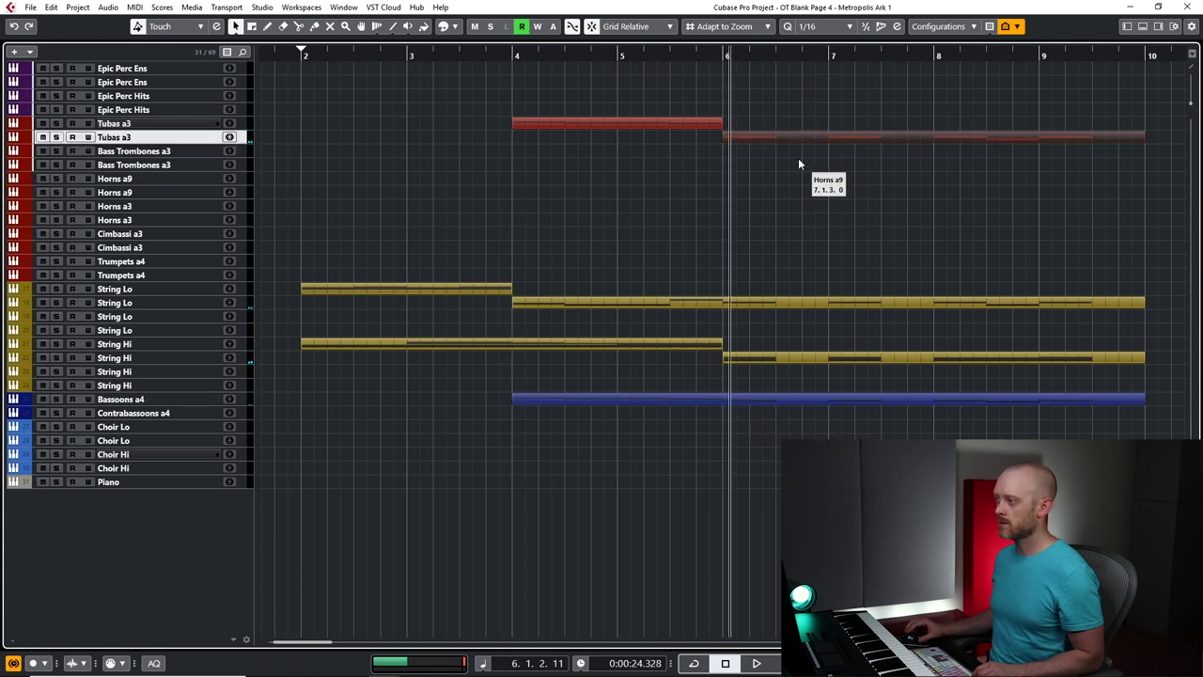
drag(777, 137, 780, 414)
double_click(777, 412)
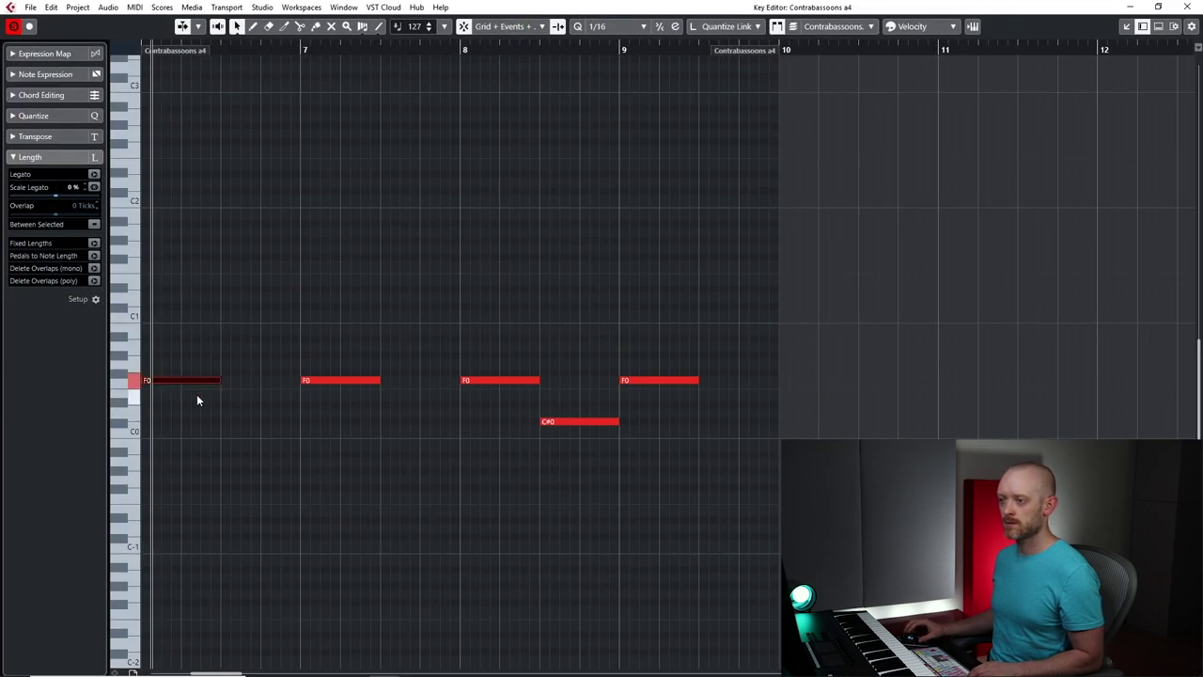
key(space)
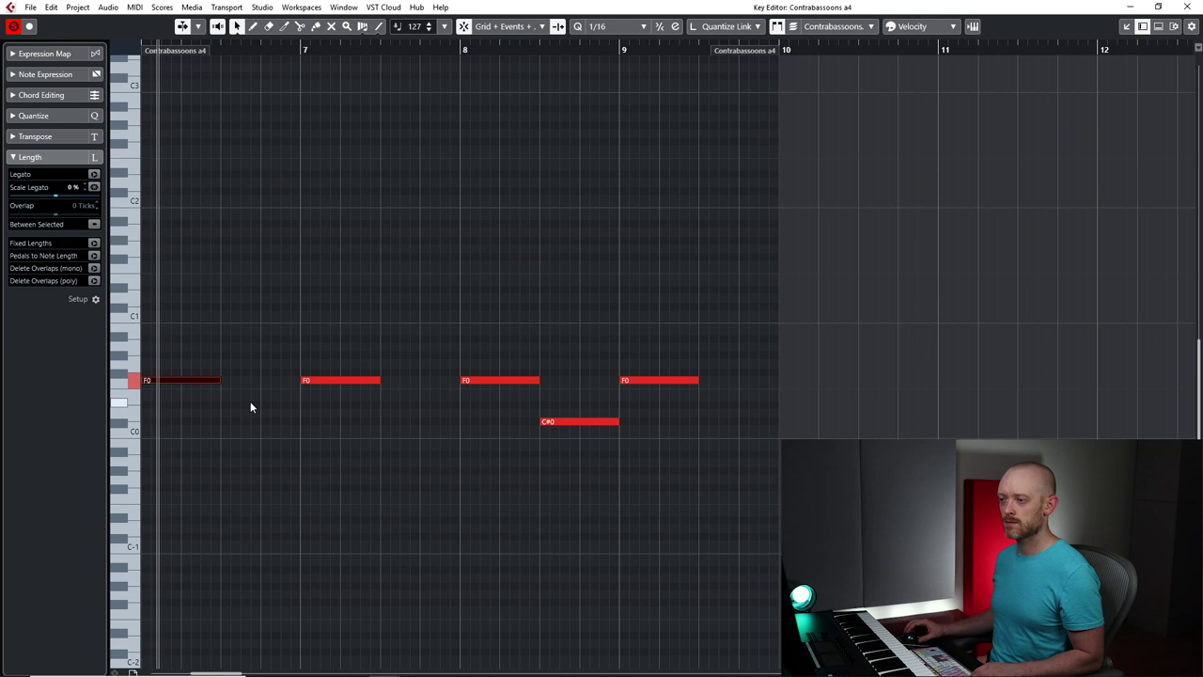
click(1185, 7)
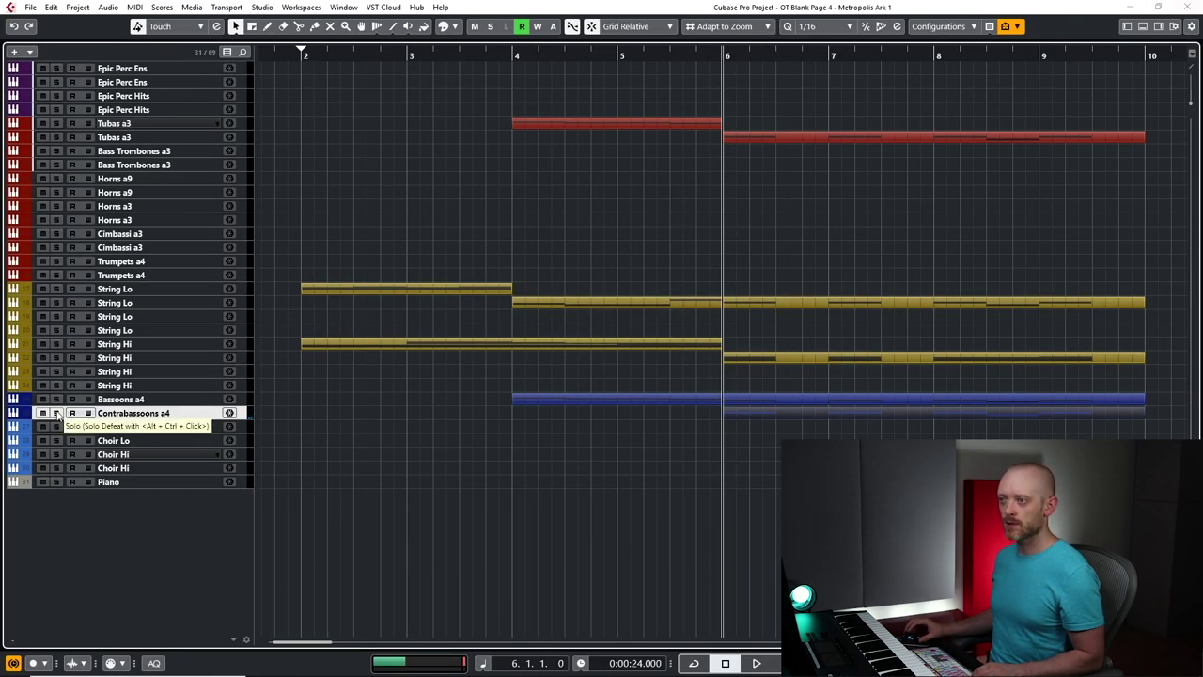
Audition the arrangement from bar 6, then again from bar 2
key(space)
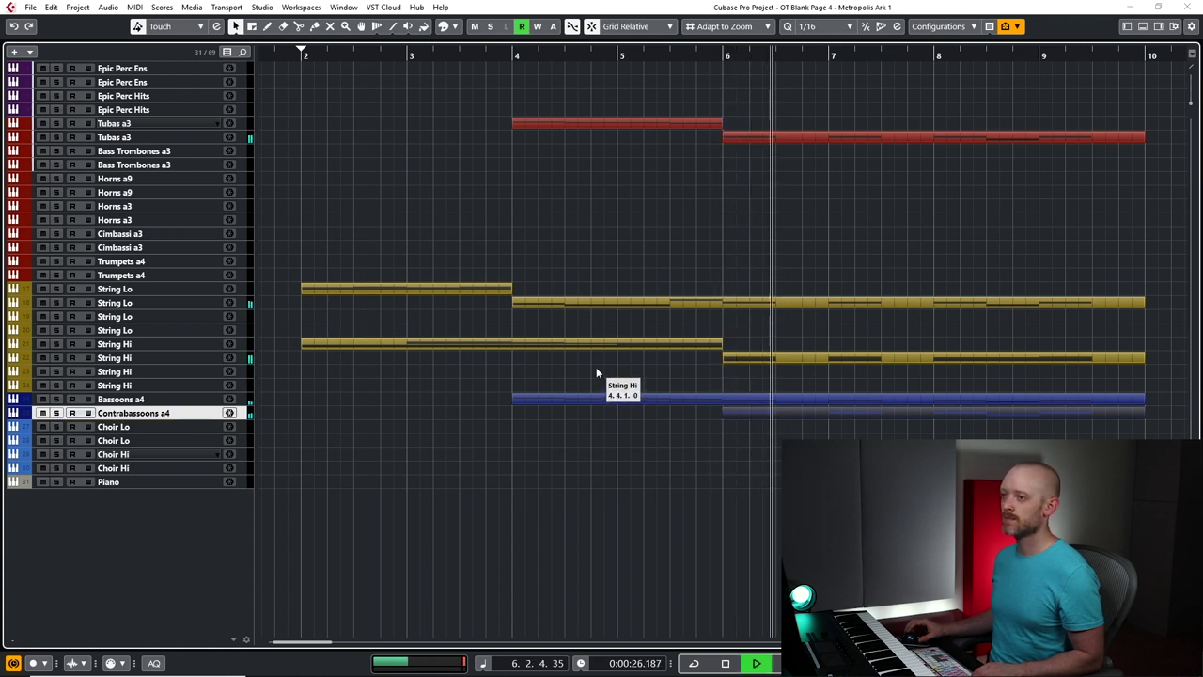
key(space)
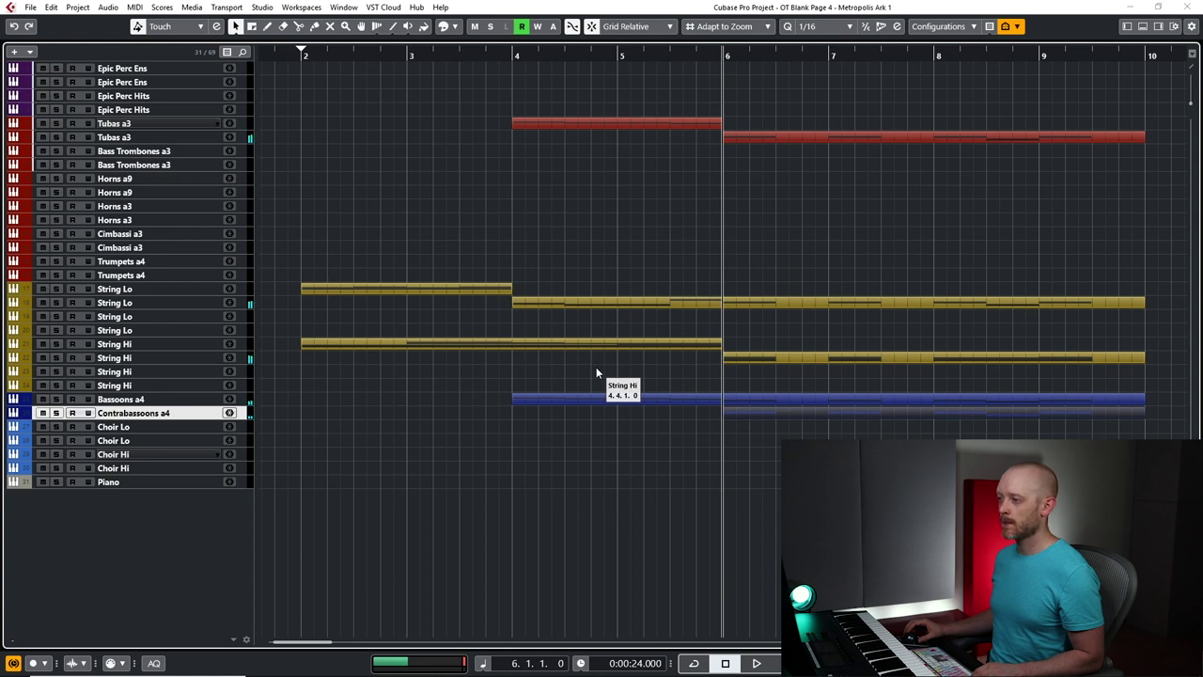
drag(375, 252, 399, 320)
key(l)
key(space)
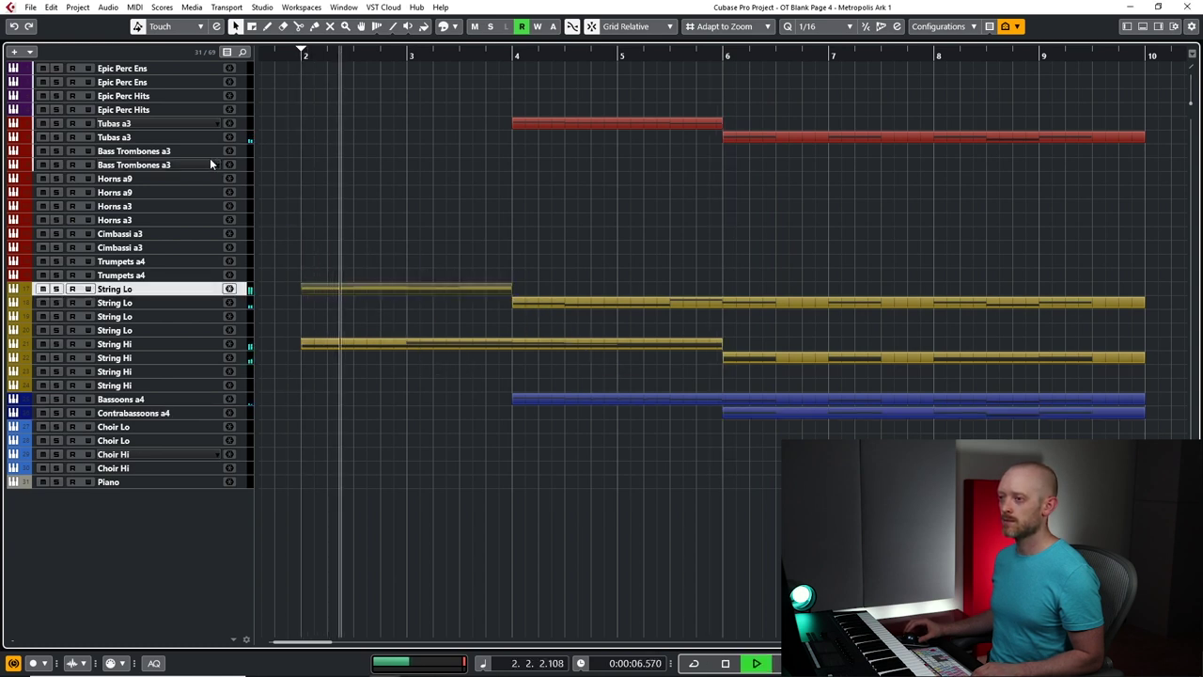
key(space)
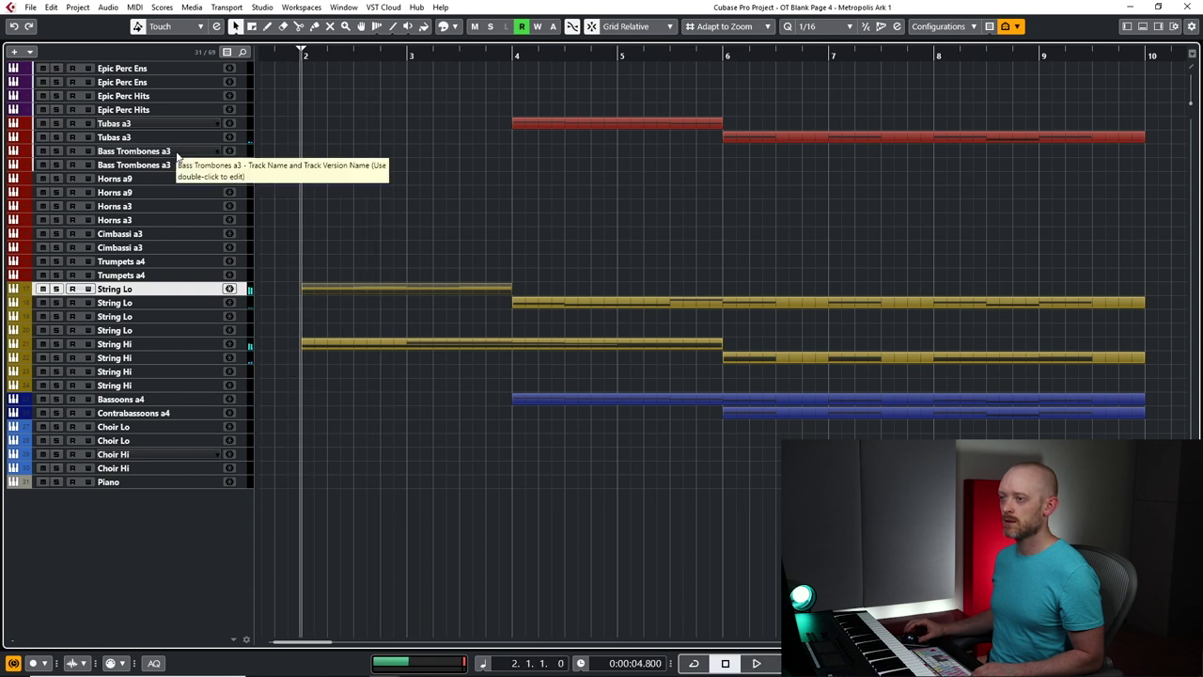
click(177, 153)
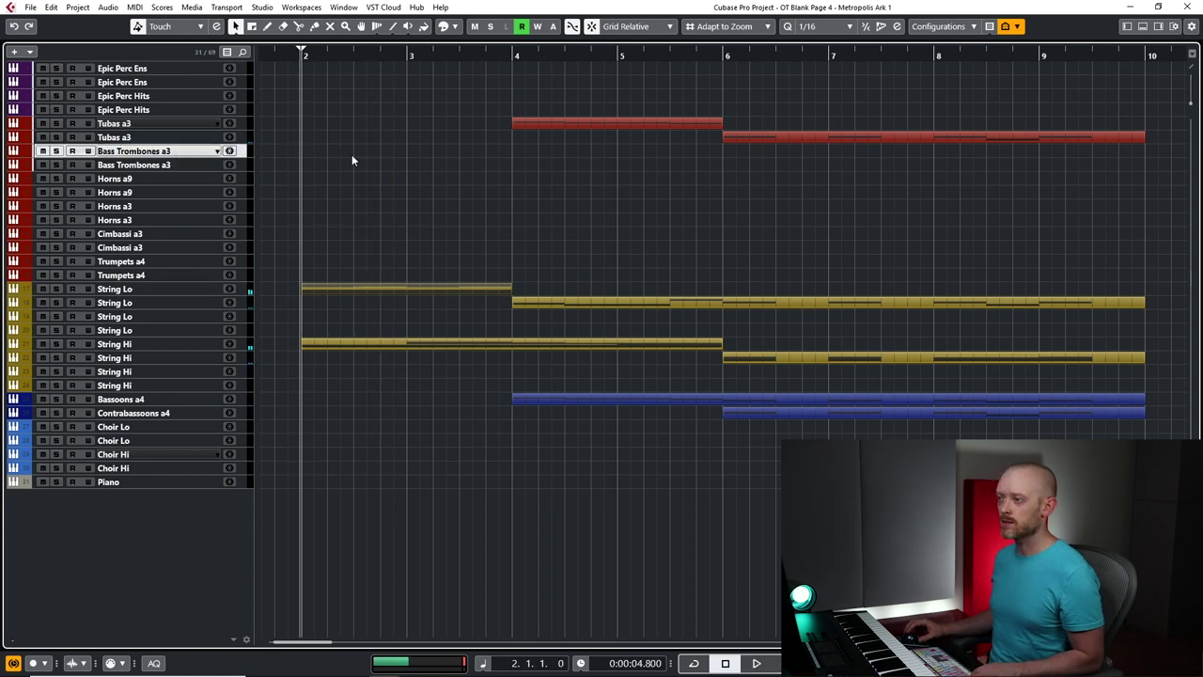
Check the Bass Trombones a3 instrument, audition from bar 2, and record a new trombone part there
key(e)
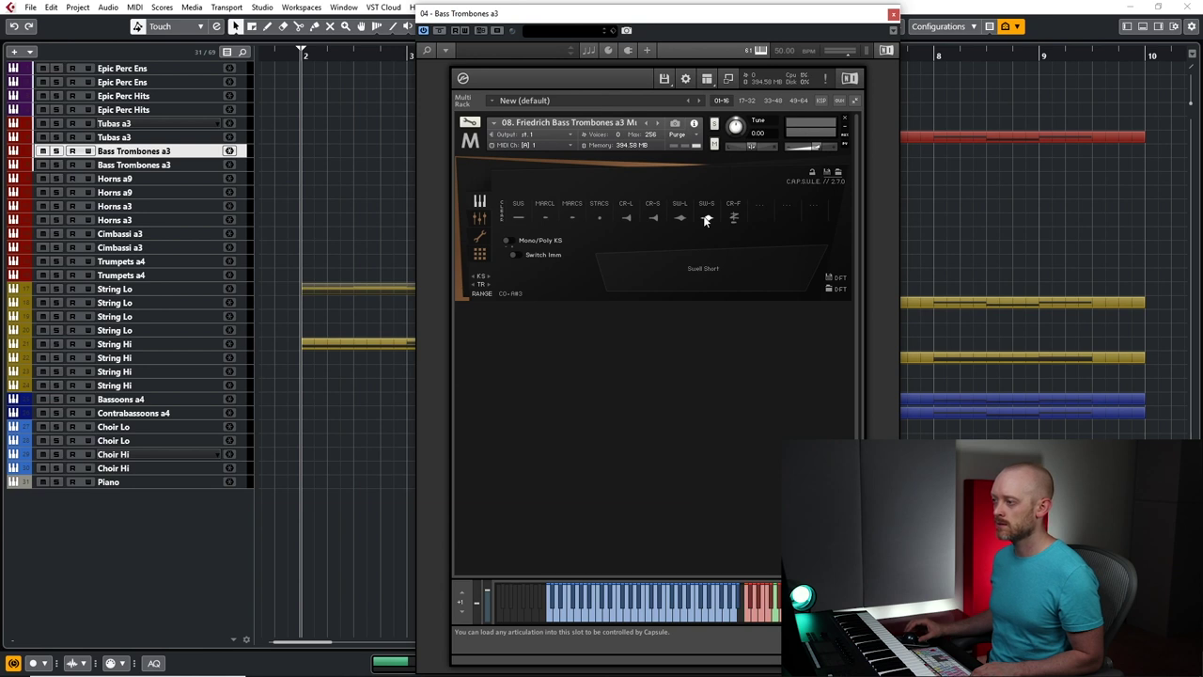
click(893, 14)
key(space)
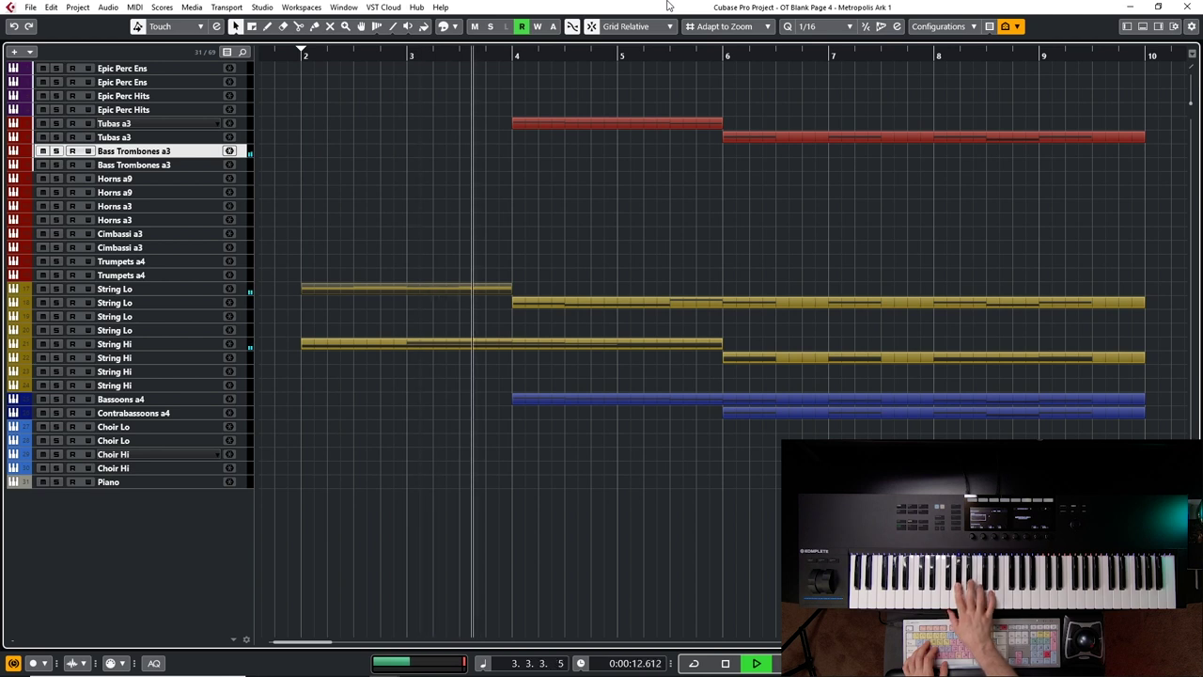
key(space)
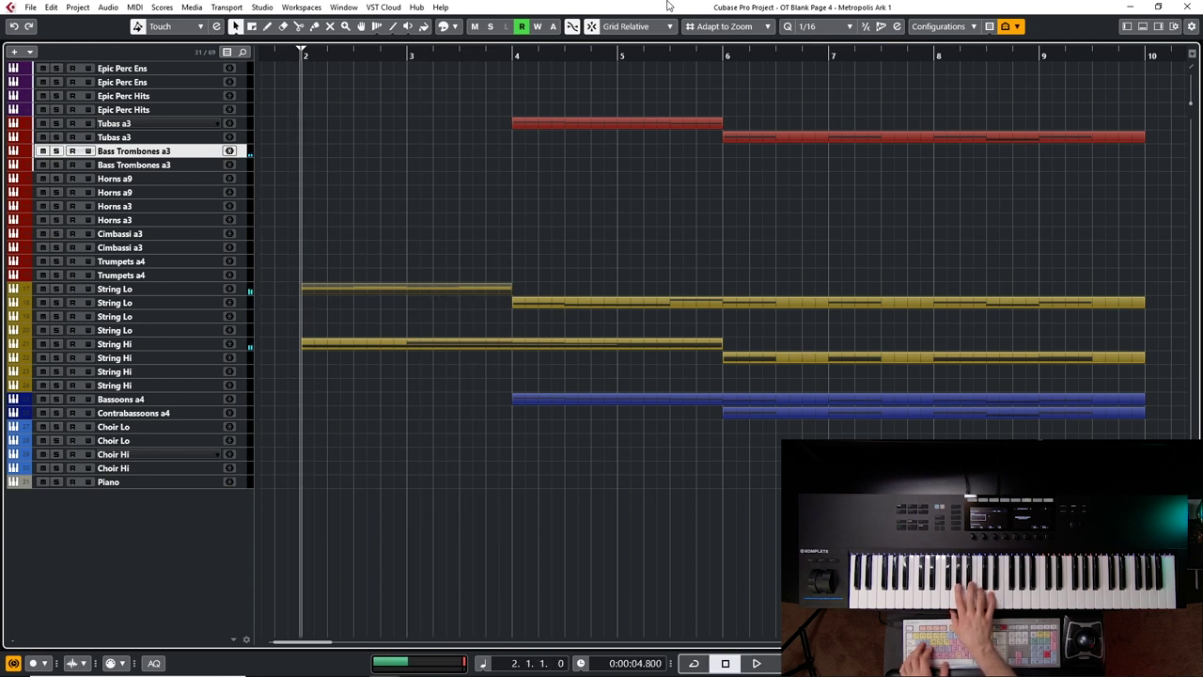
key(KP_Multiply)
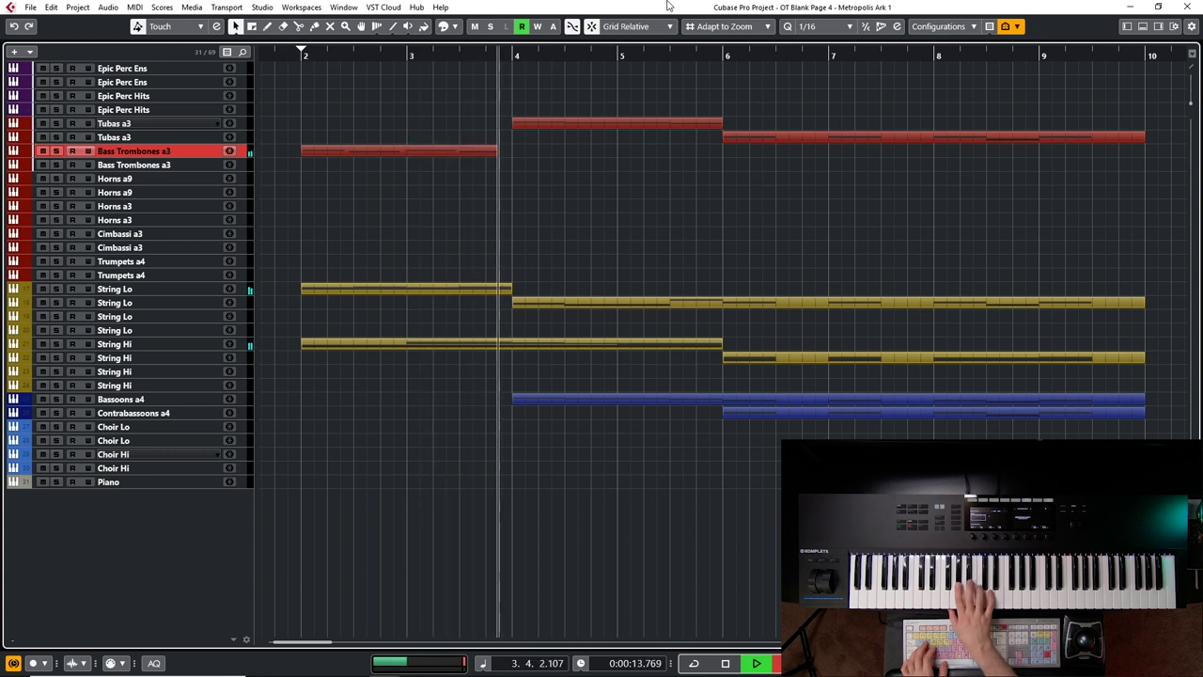
Stop recording, move the first G#2 start to 2.3.1.0, and play back the legato C3/G#2 notes
key(space)
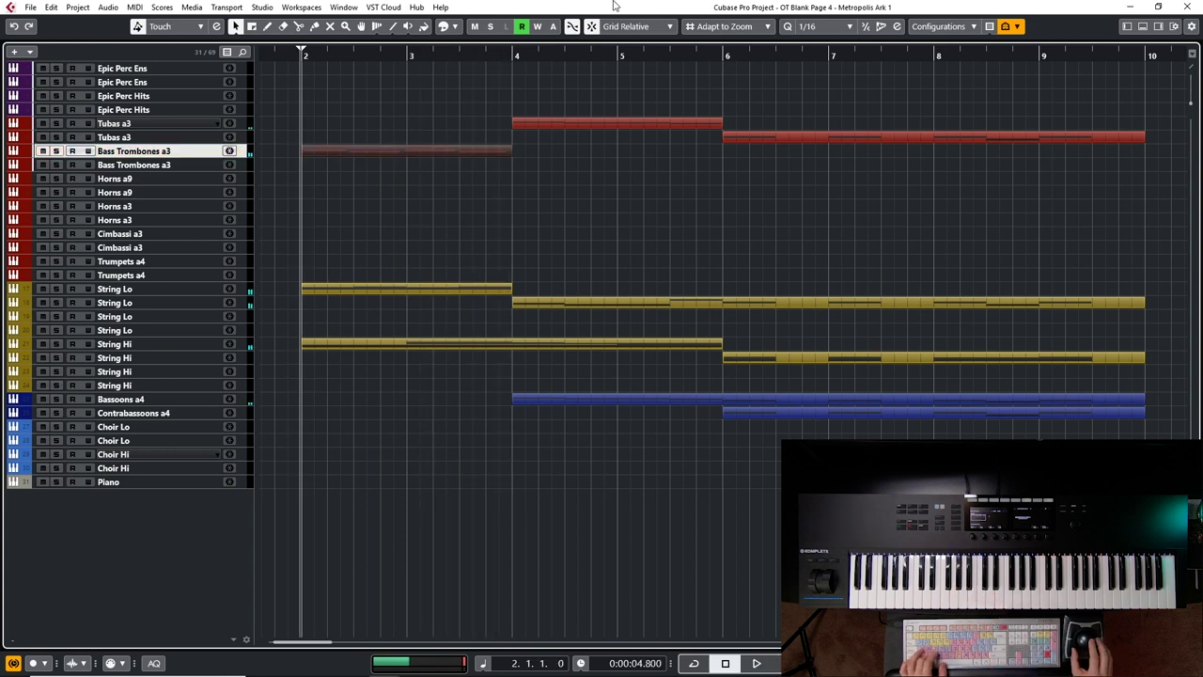
double_click(371, 149)
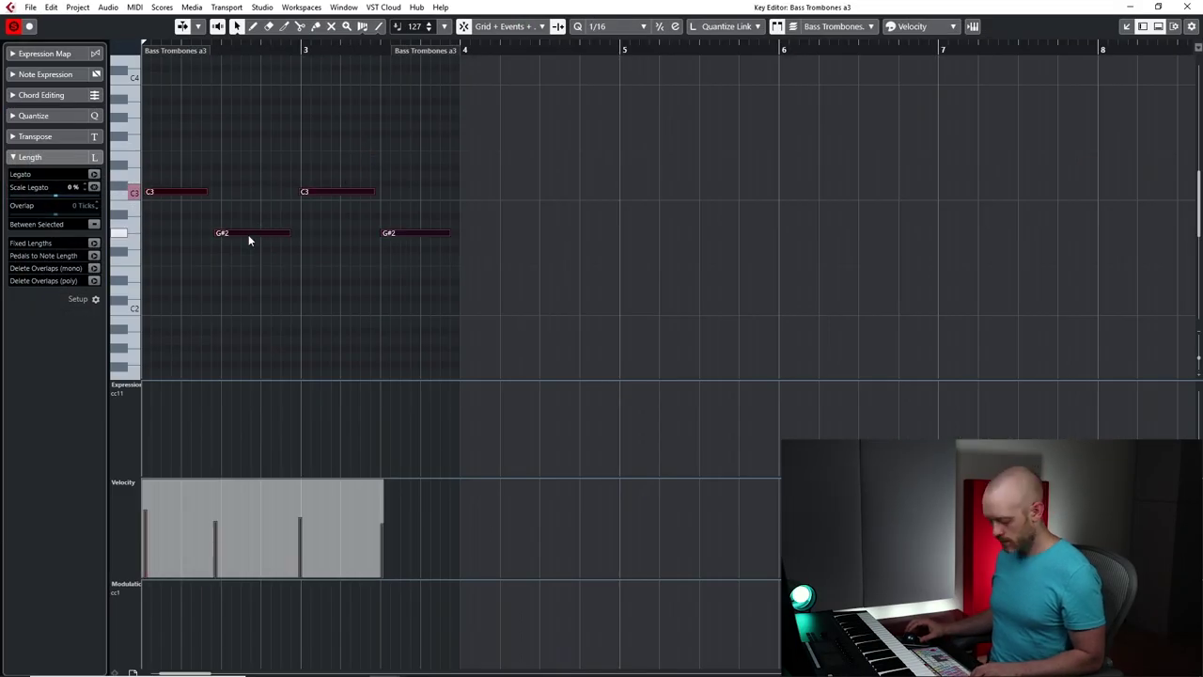
key(ctrl+a)
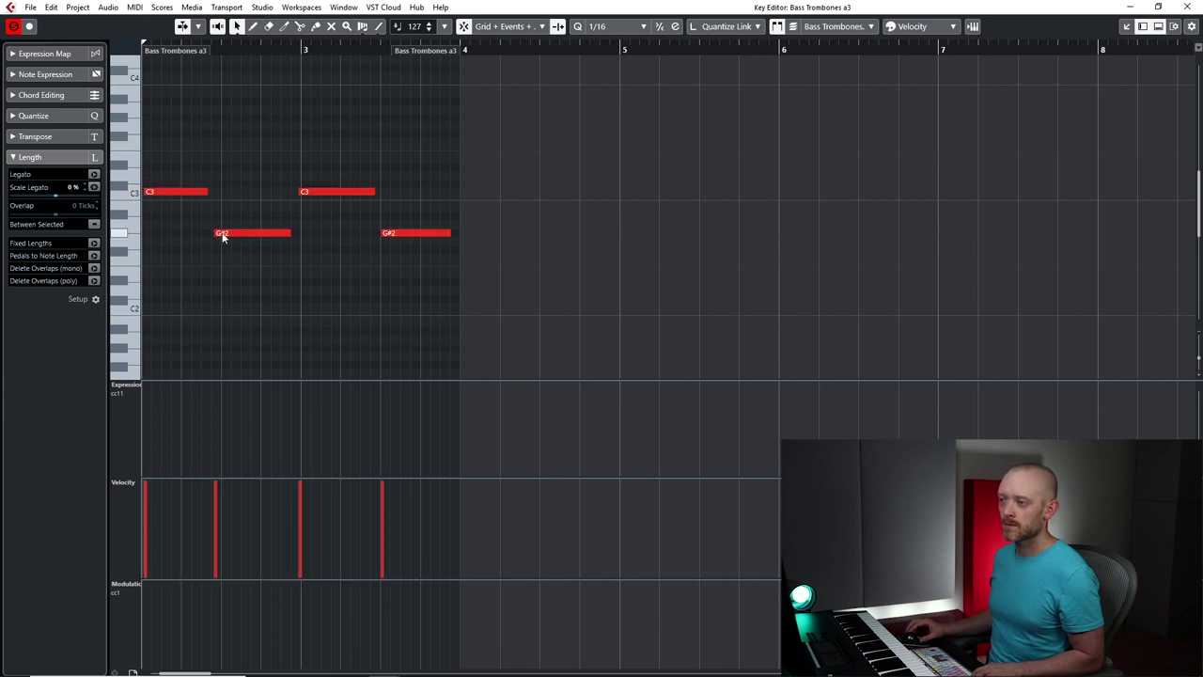
drag(221, 232, 223, 233)
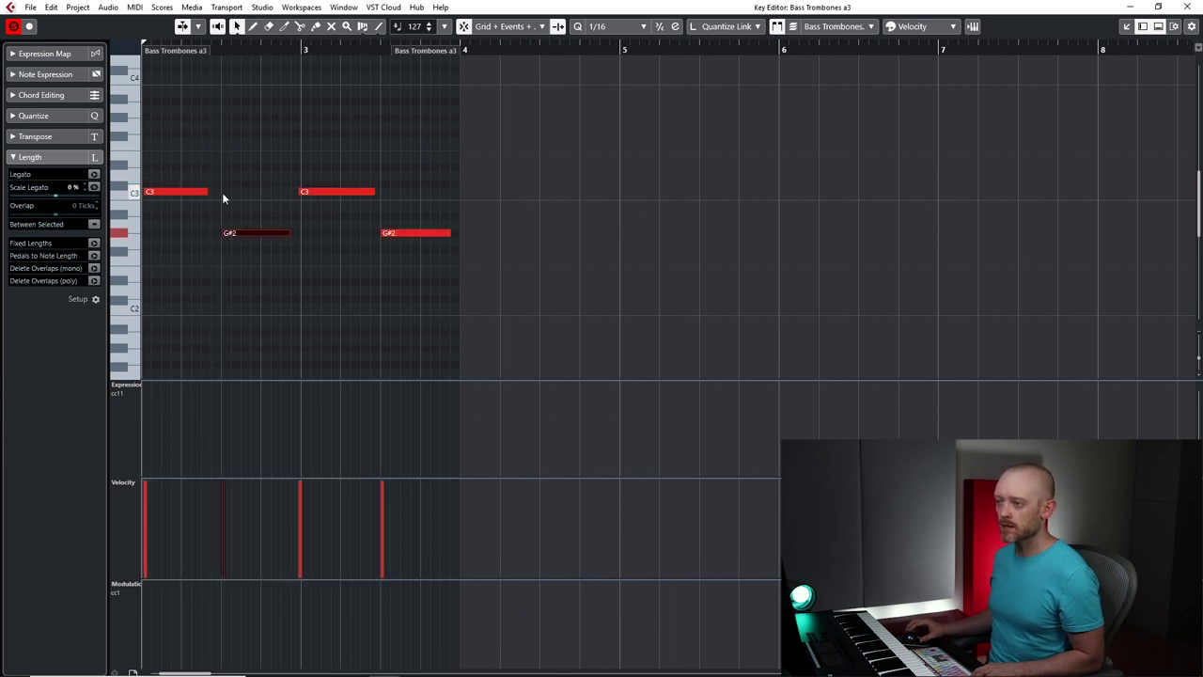
click(144, 202)
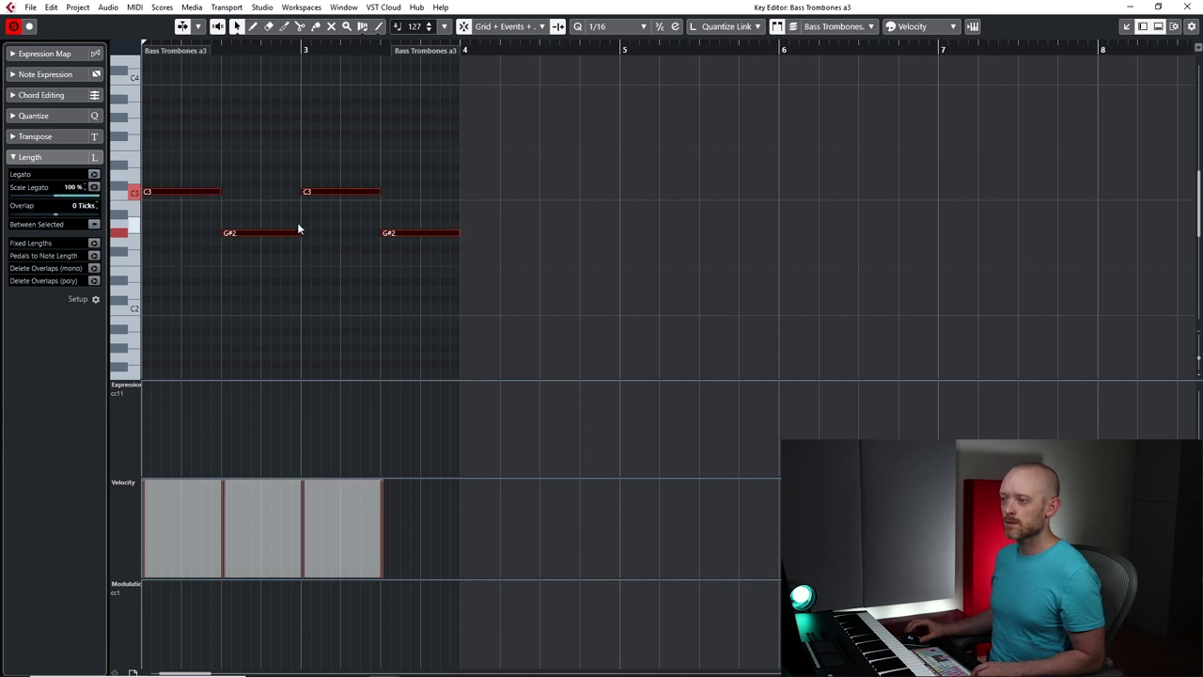
key(space)
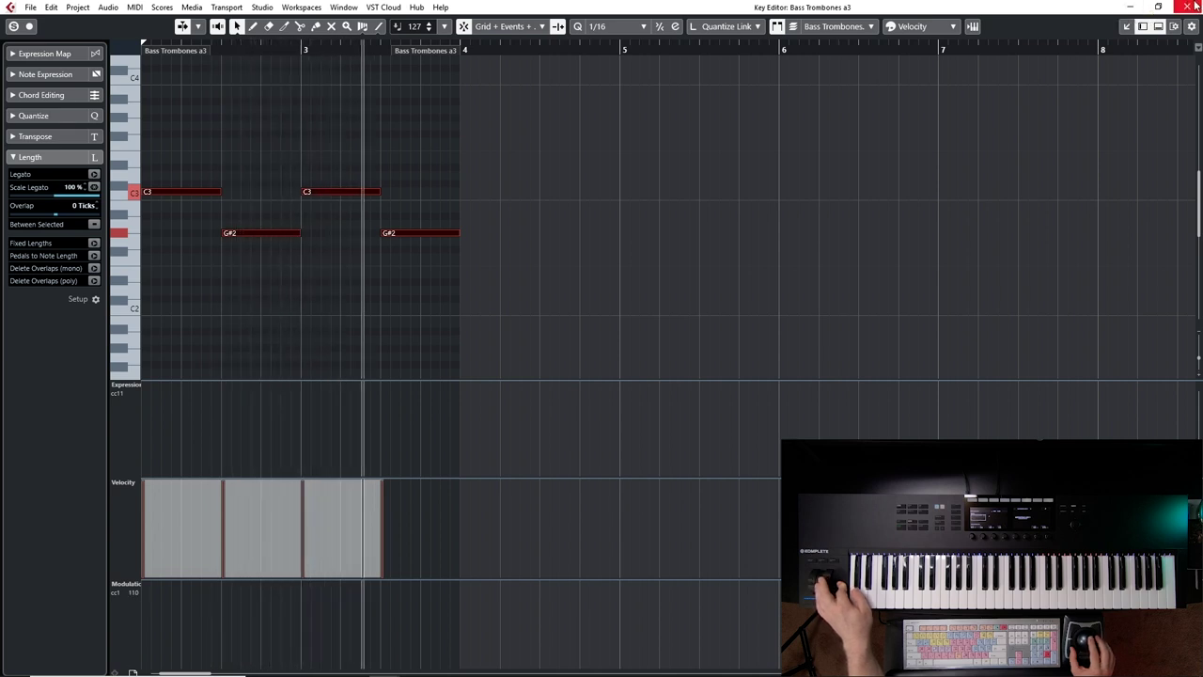
click(1128, 7)
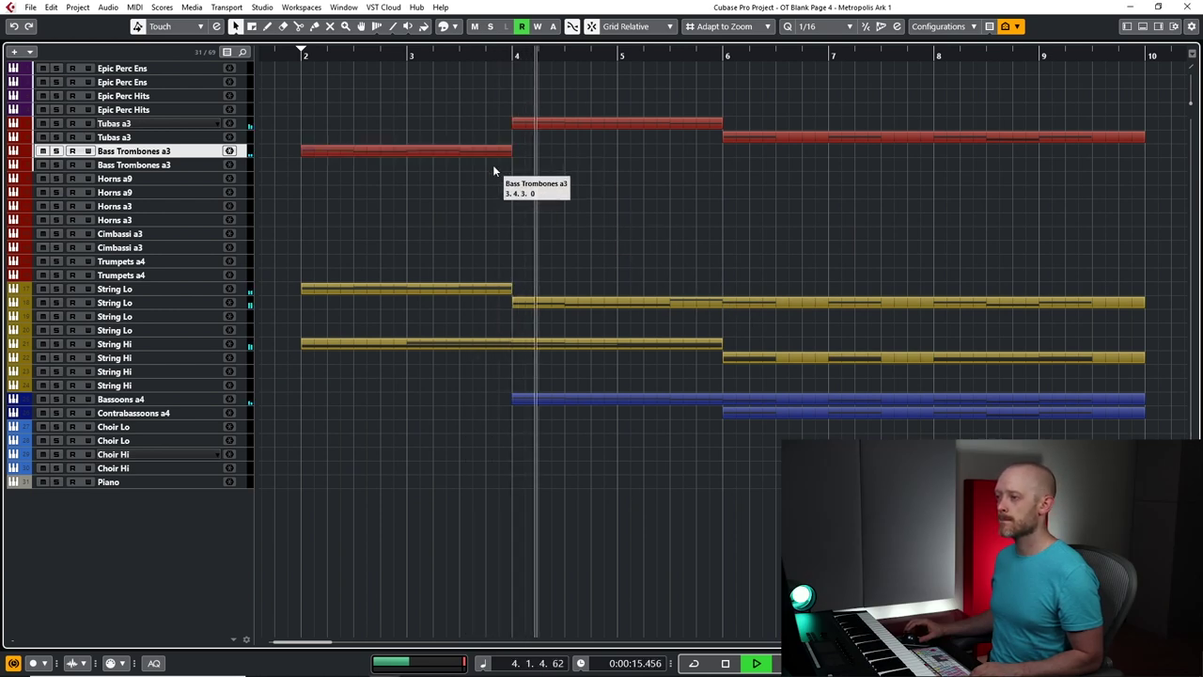
Repeat the trombone part through bar 6, then draw an empty Epic Perc Ens part from bar 2
key(space)
key(space)
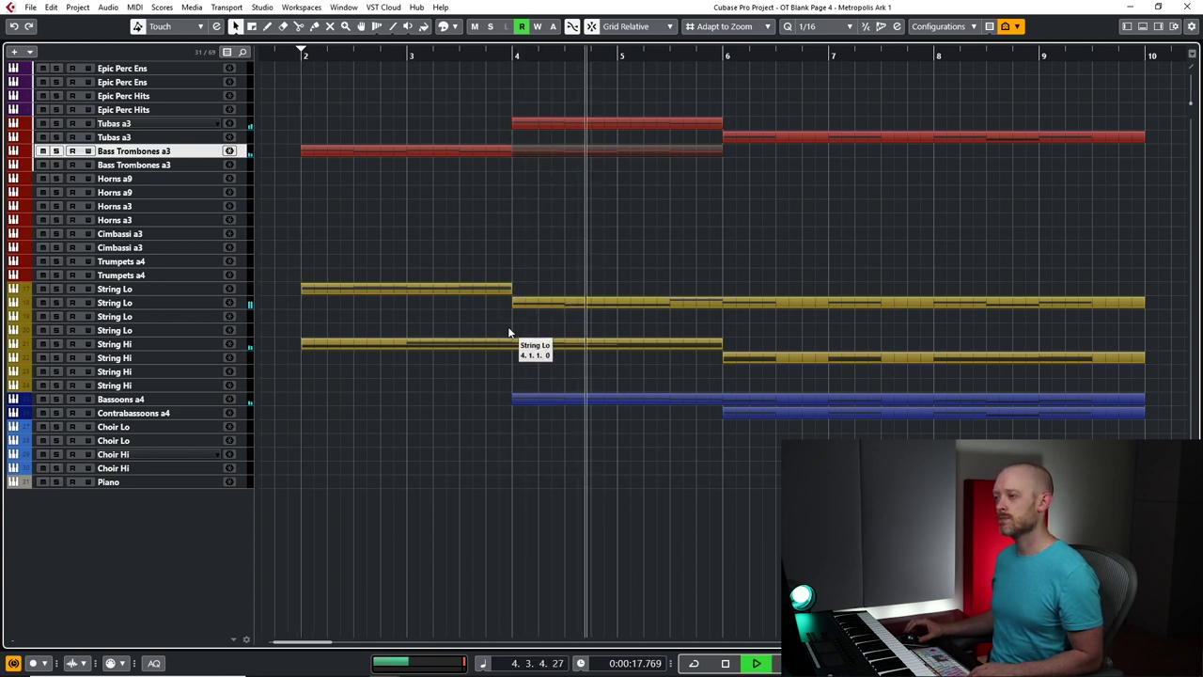
key(space)
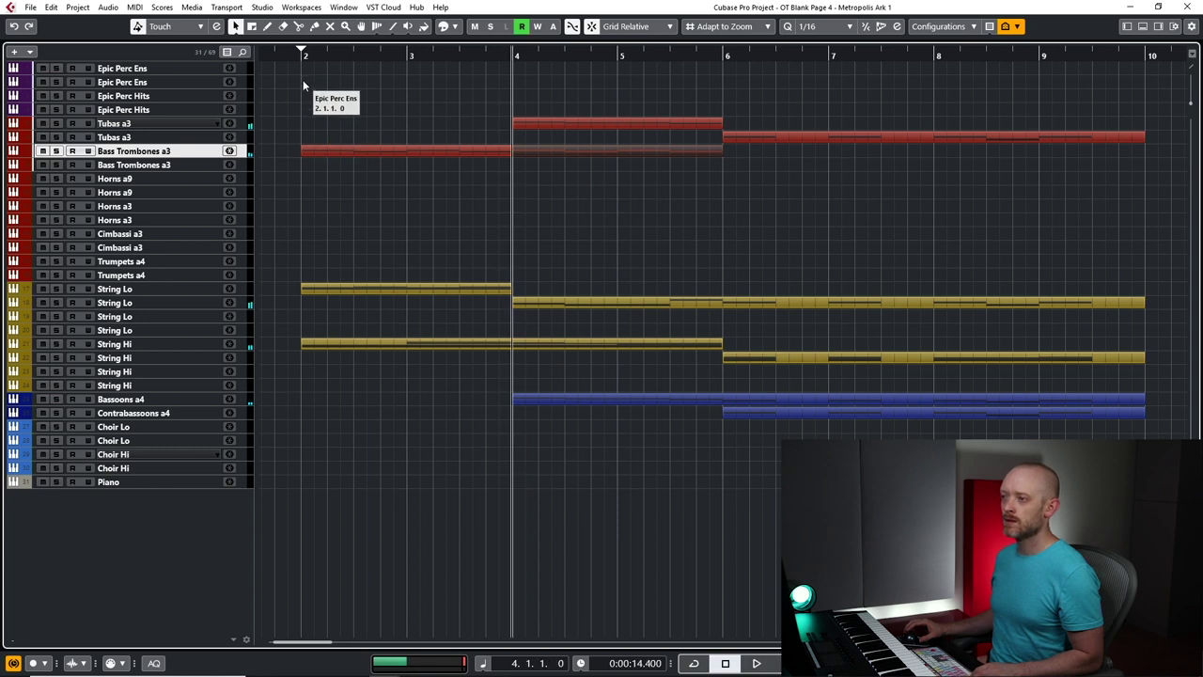
click(303, 77)
click(146, 70)
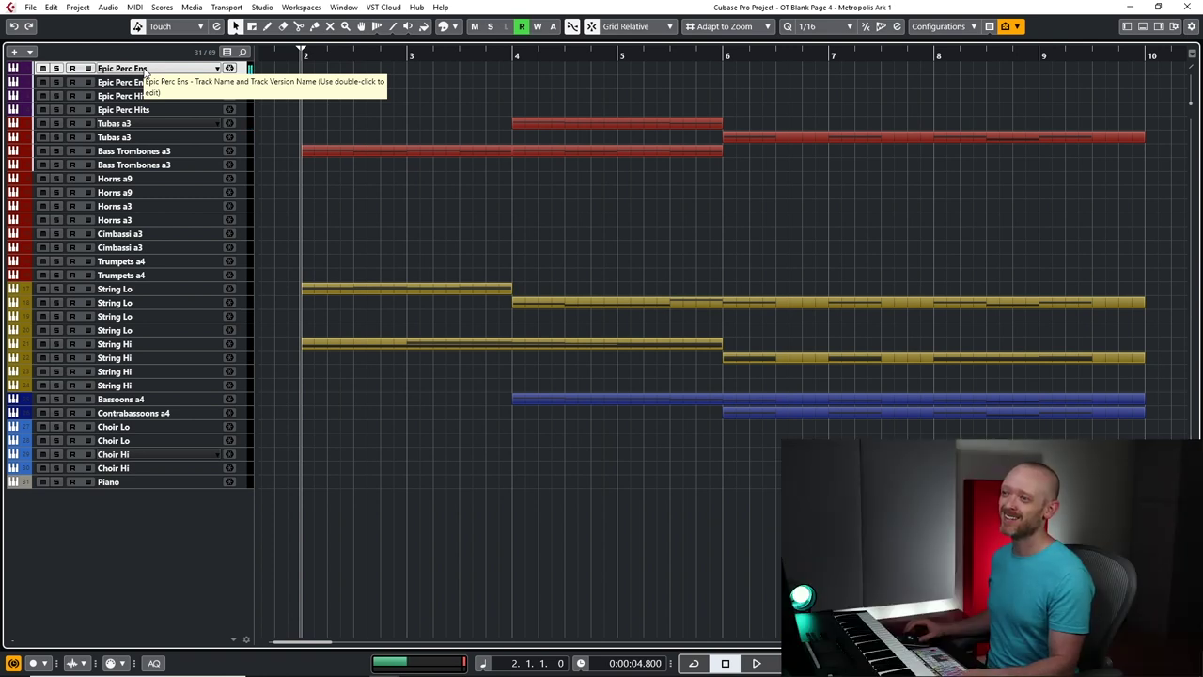
drag(303, 68, 395, 65)
Draw C1 and E1 percussion hits, duplicate them with Ctrl+D, and play from bar 2
double_click(389, 70)
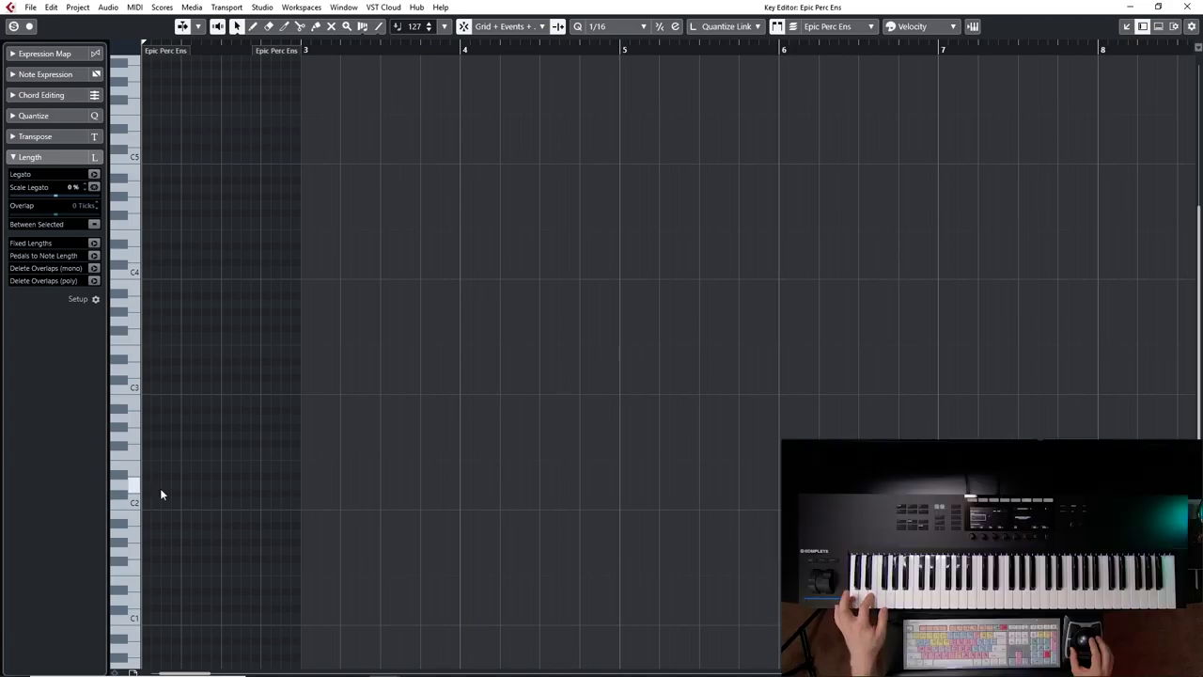
mouse_move(147, 615)
mouse_down()
mouse_move(228, 613)
mouse_move(219, 615)
mouse_up()
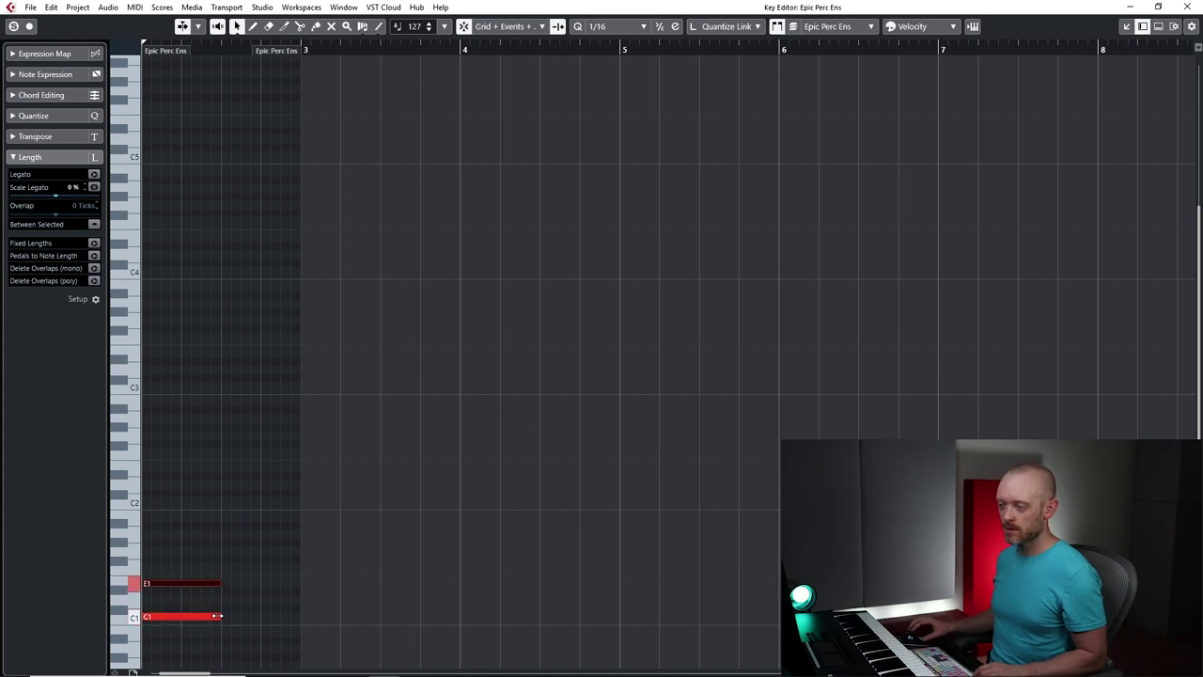
click(1183, 7)
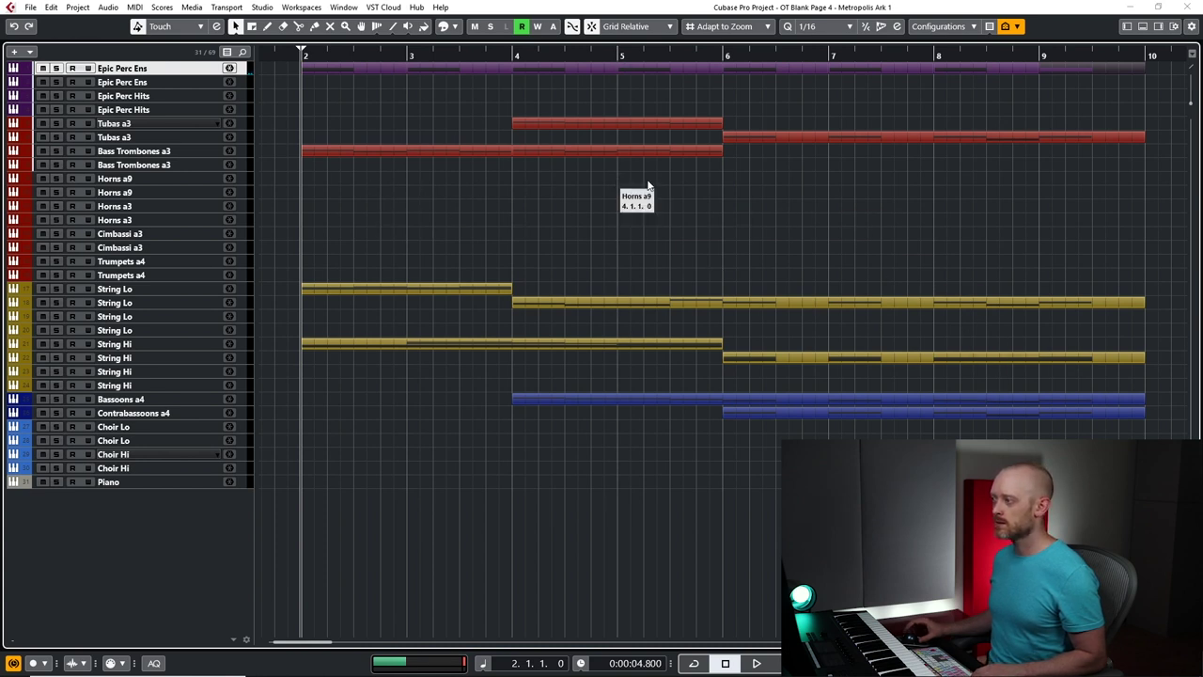
double_click(991, 66)
drag(176, 298, 267, 433)
key(ctrl+d)
click(1145, 6)
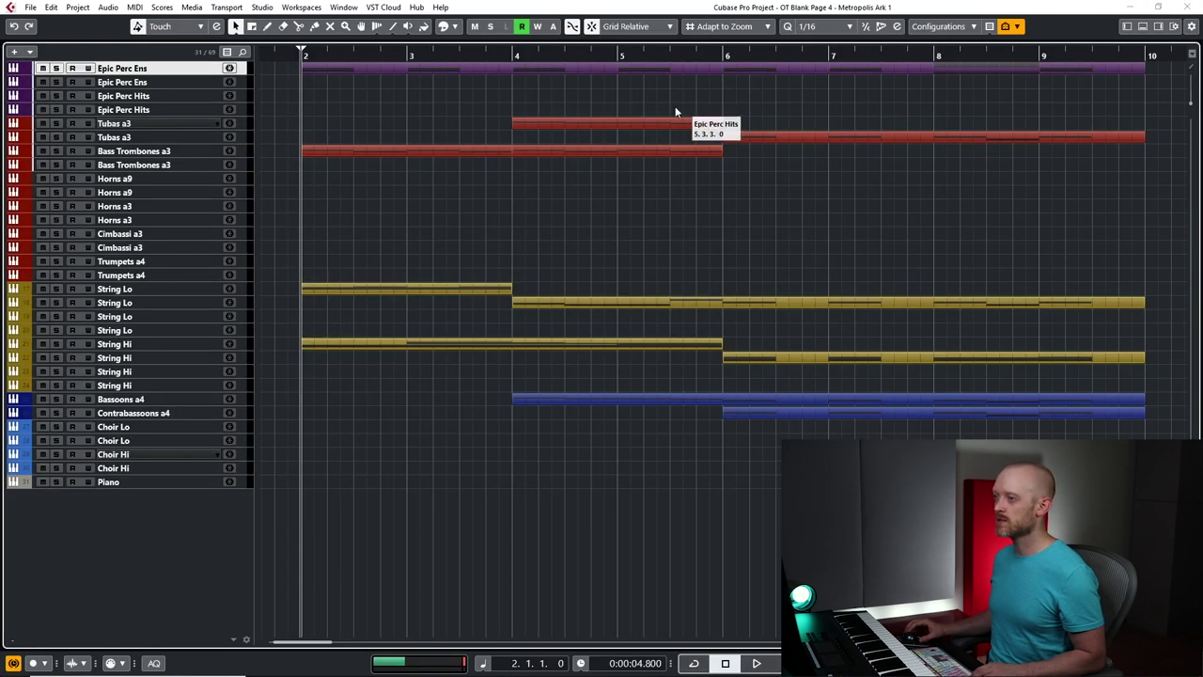
key(space)
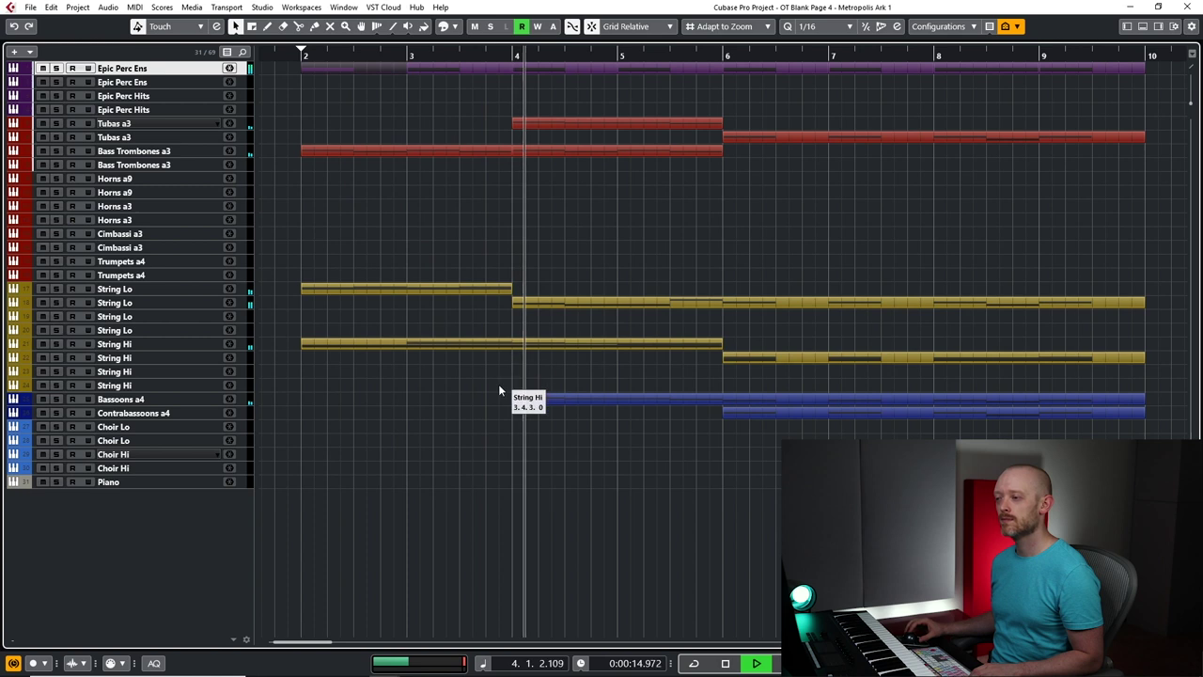
Select the Choir Lo track, set the playhead to bar 4, and check the Kontakt choir patch
key(space)
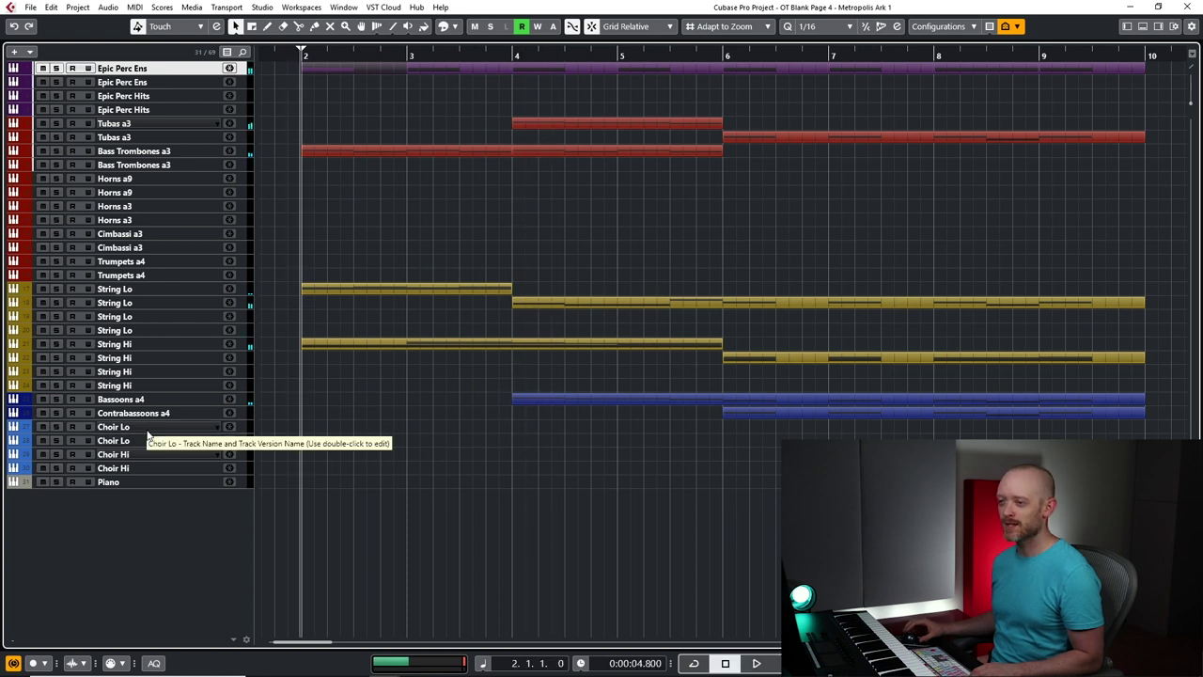
click(148, 430)
click(514, 426)
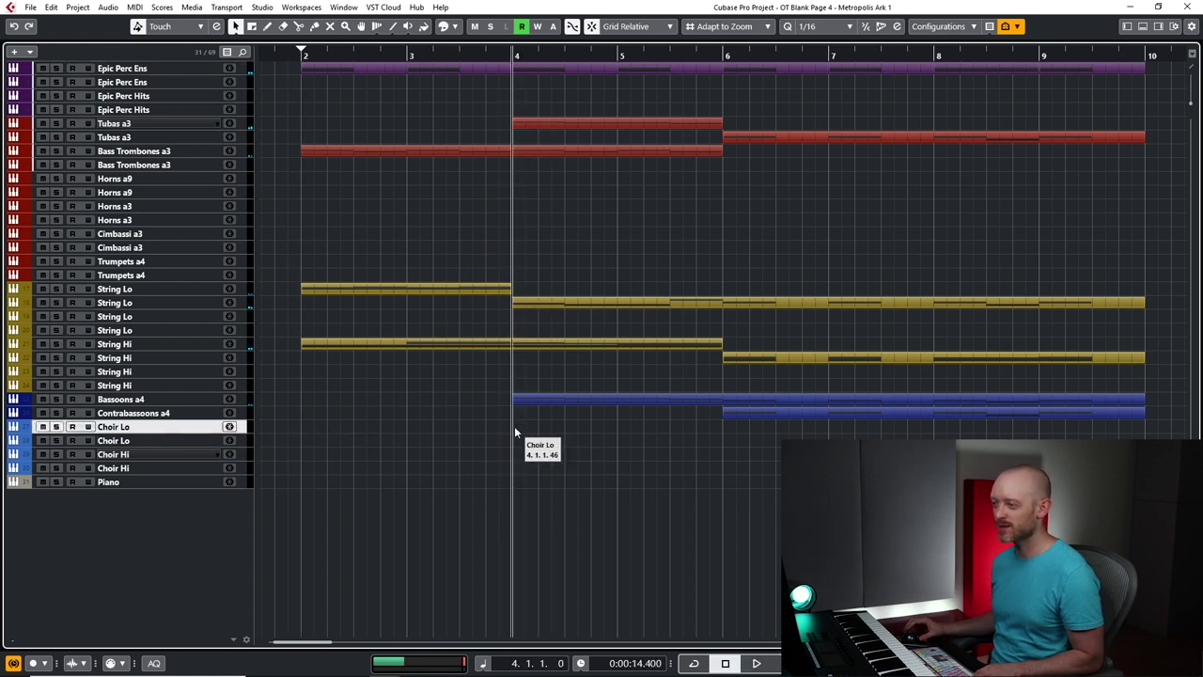
key(ctrl+e)
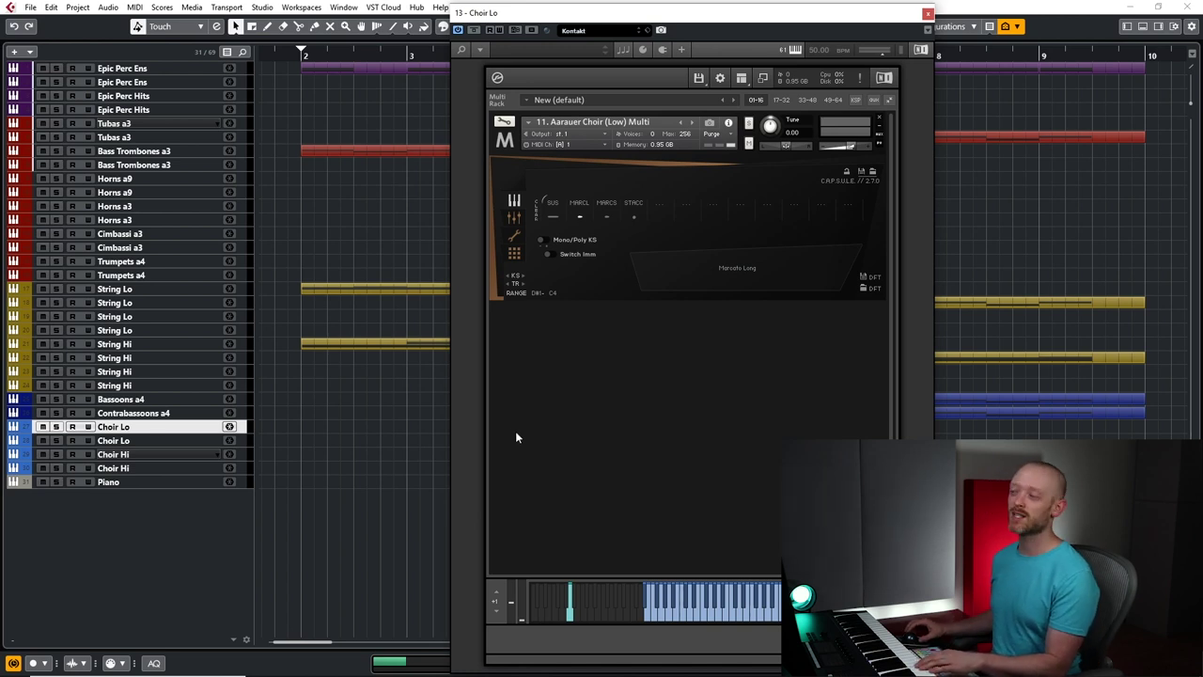
click(928, 15)
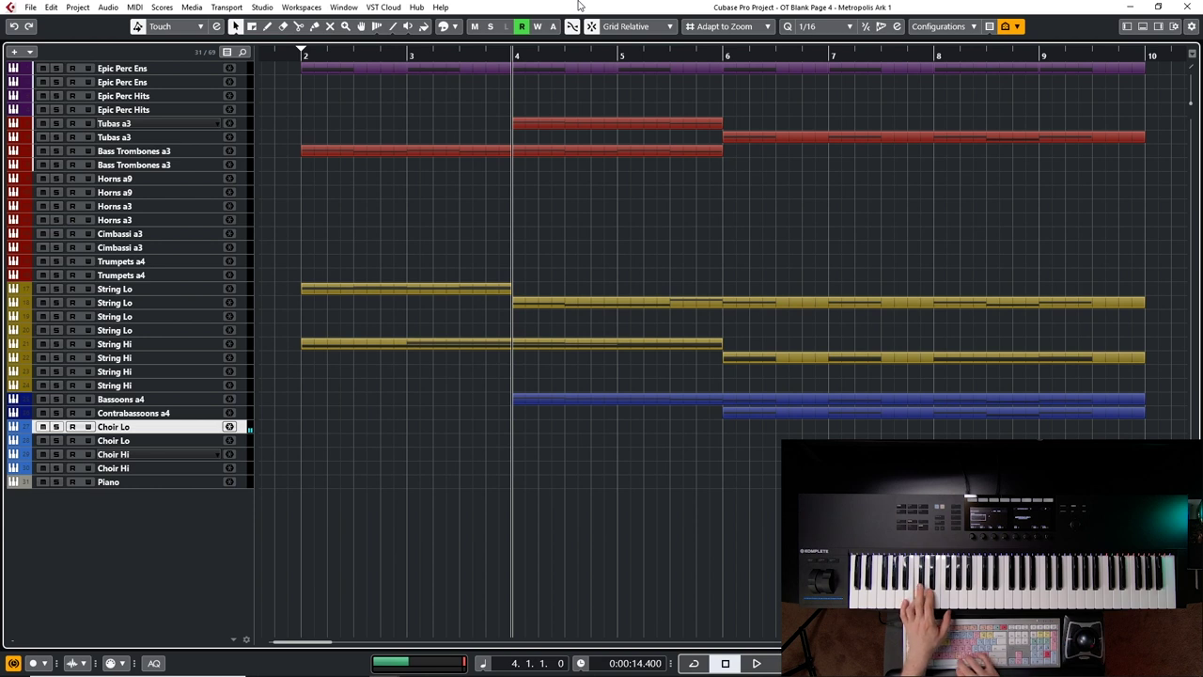
Audition from bar 4, then record the Choir Lo line from bar 4 to about bar 10
key(space)
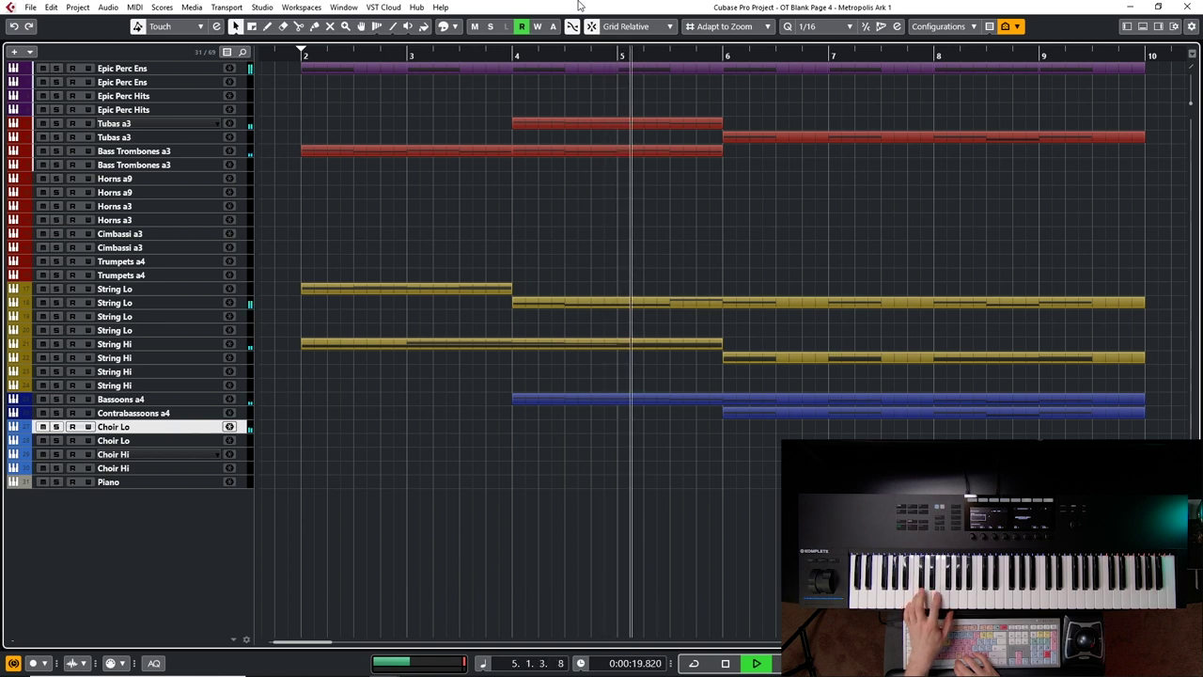
key(space)
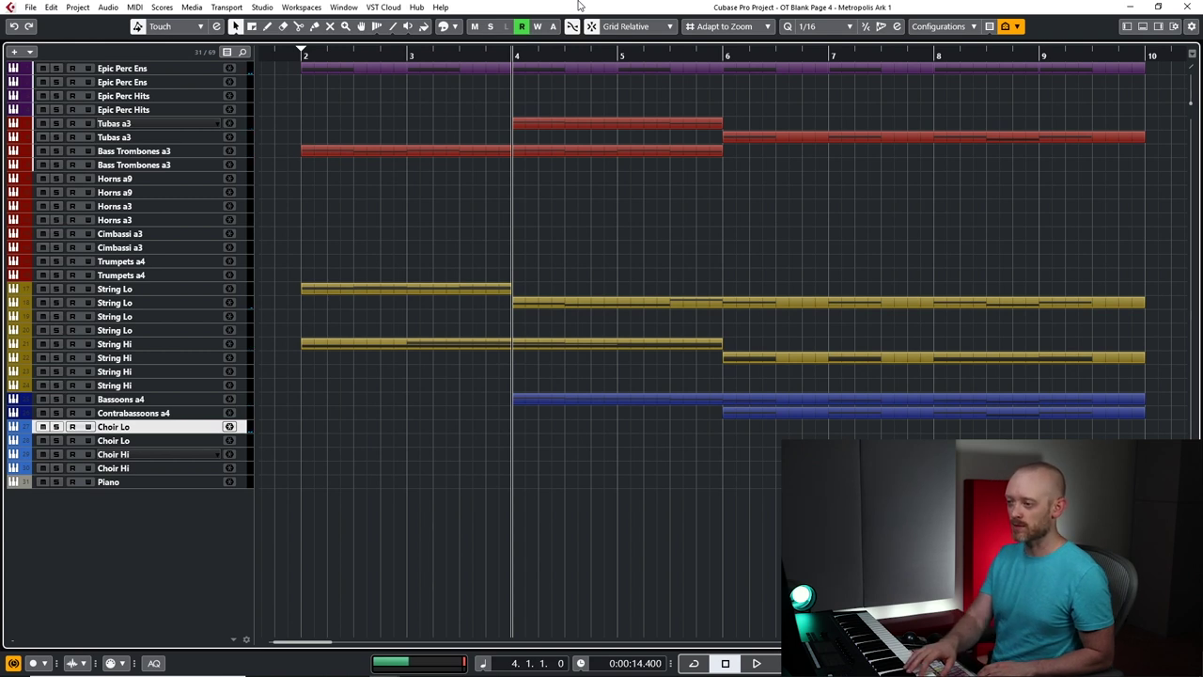
key(KP_Multiply)
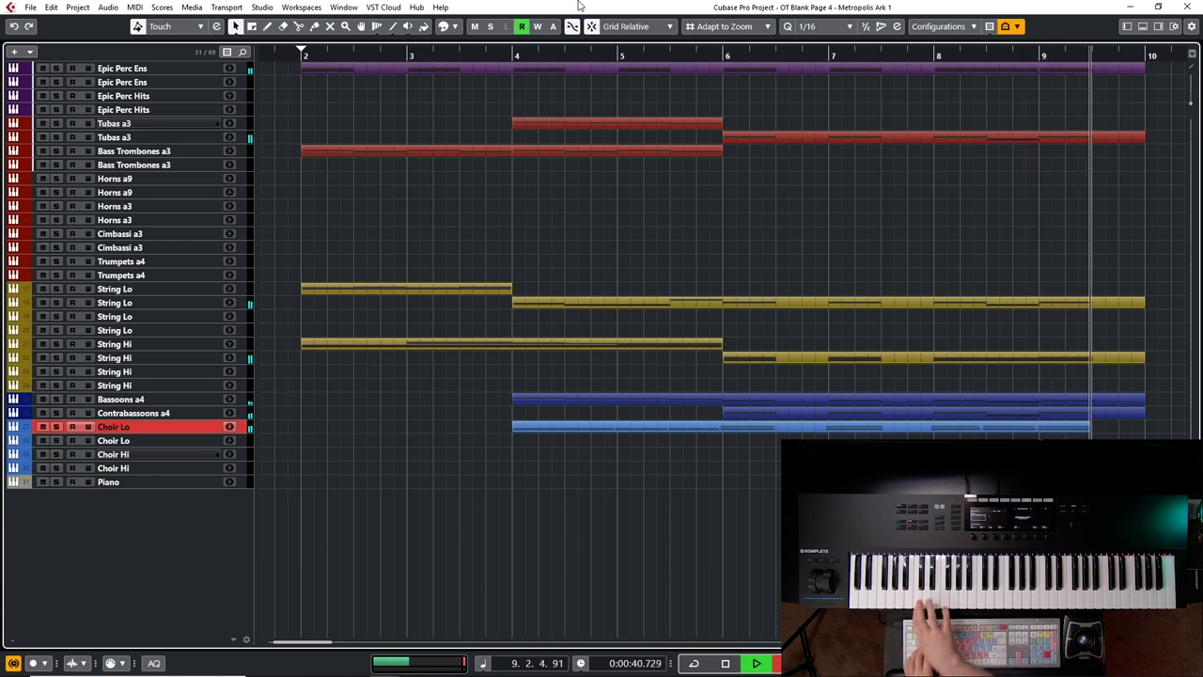
key(space)
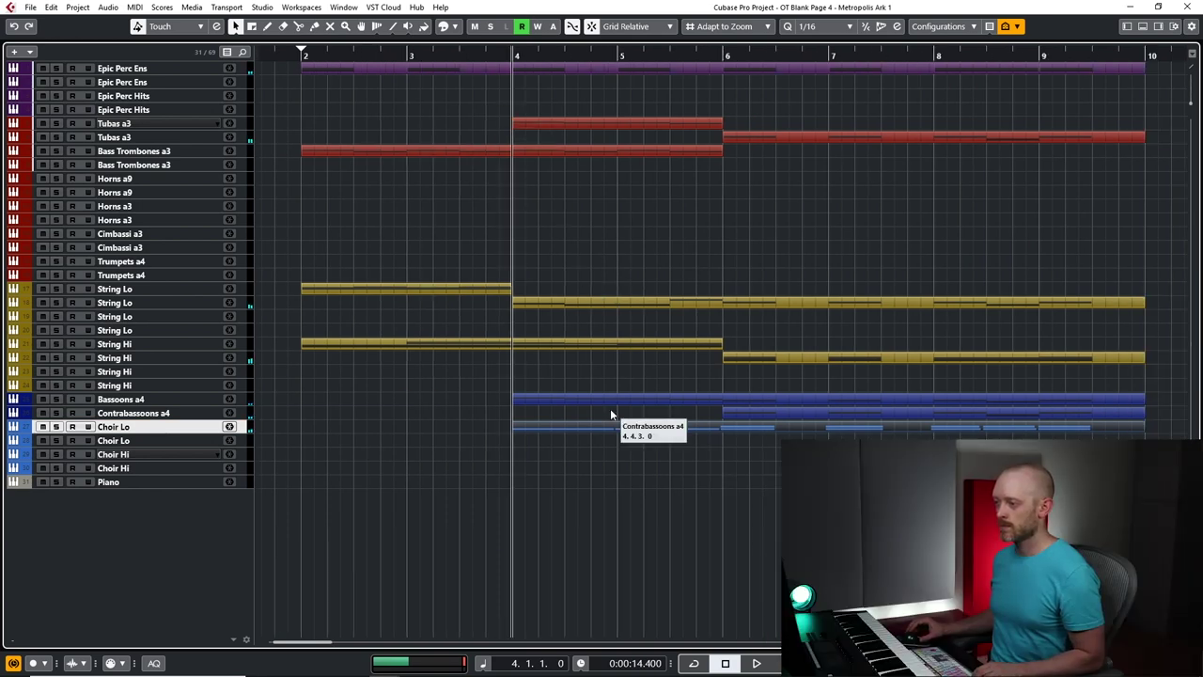
Quantize the recorded Choir Lo notes to the grid
double_click(609, 427)
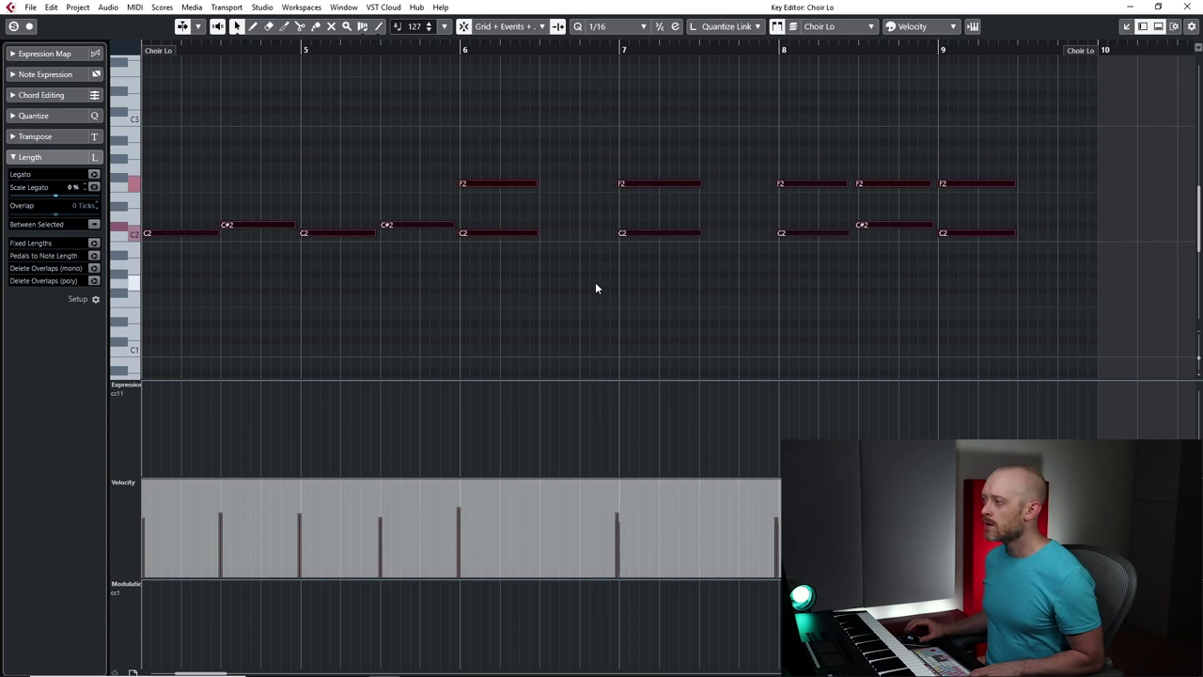
key(q)
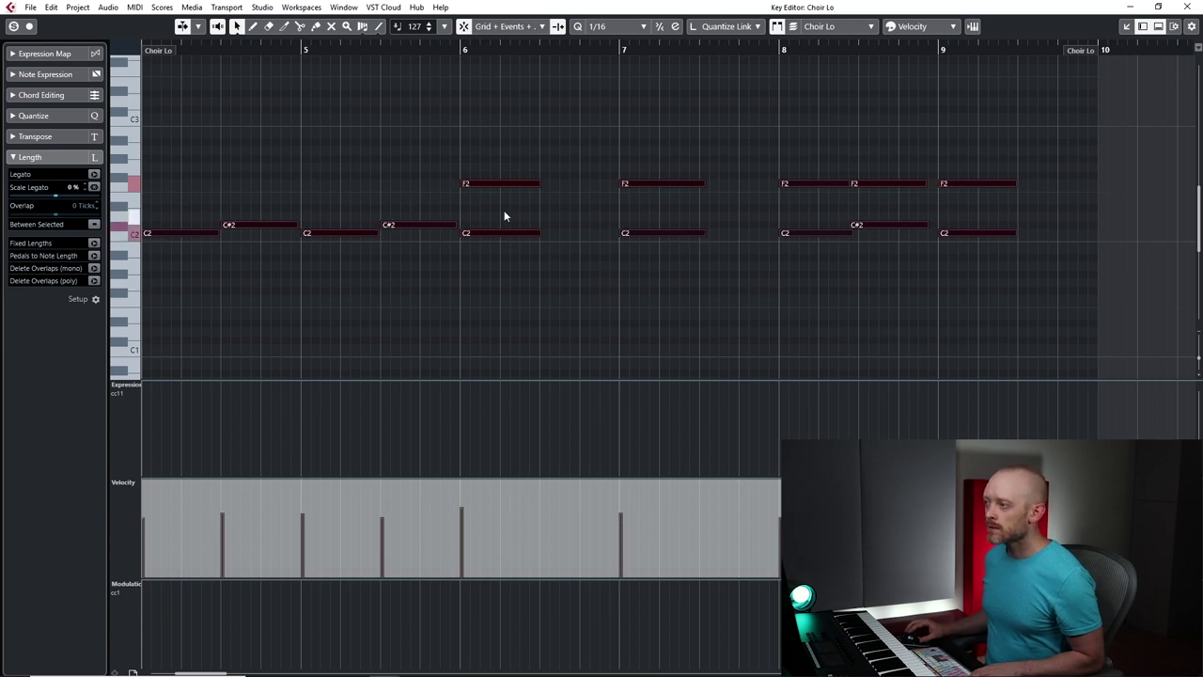
drag(881, 163, 882, 231)
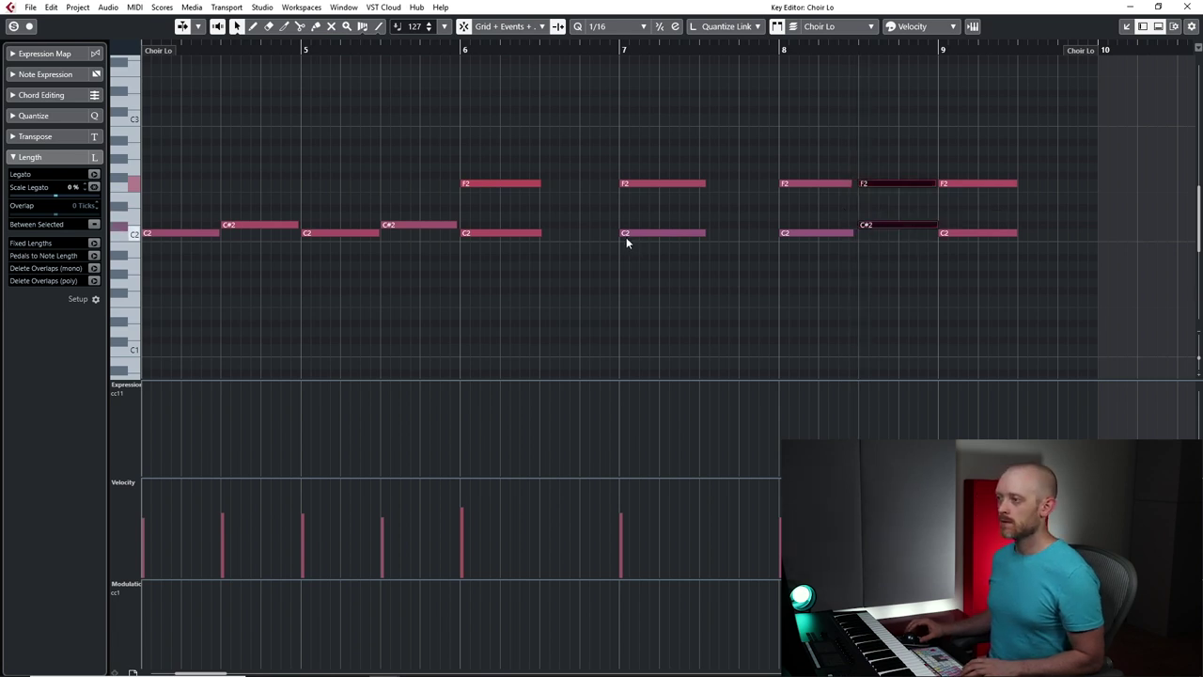
key(ctrl+a)
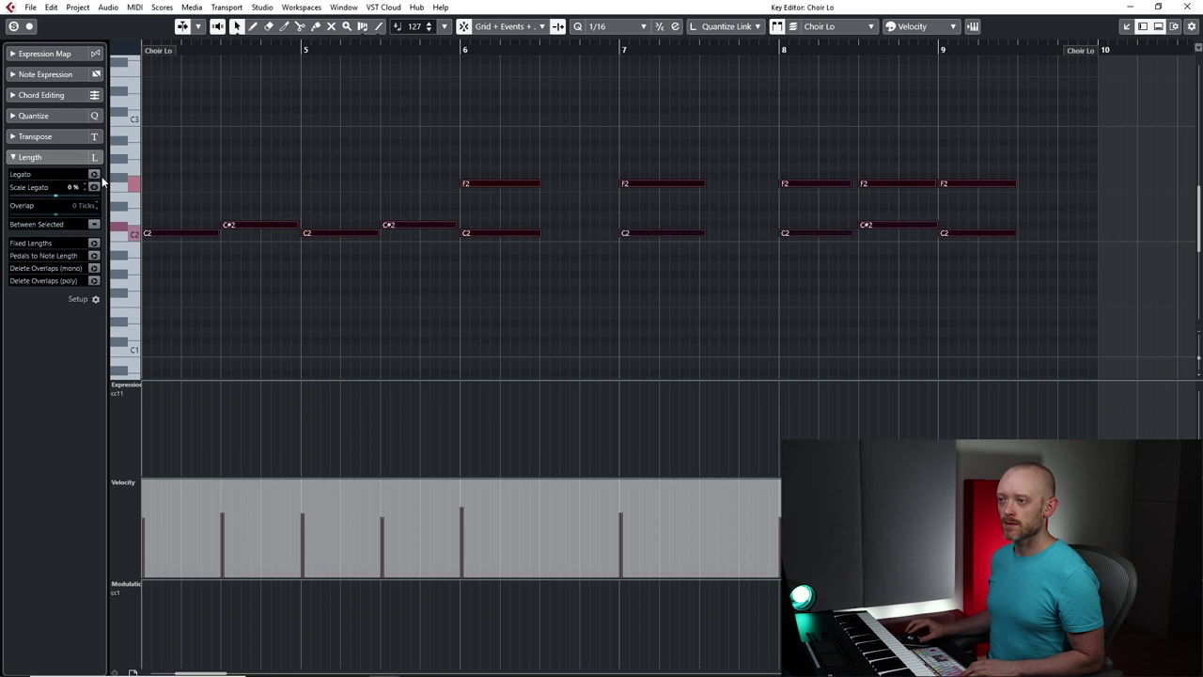
click(185, 213)
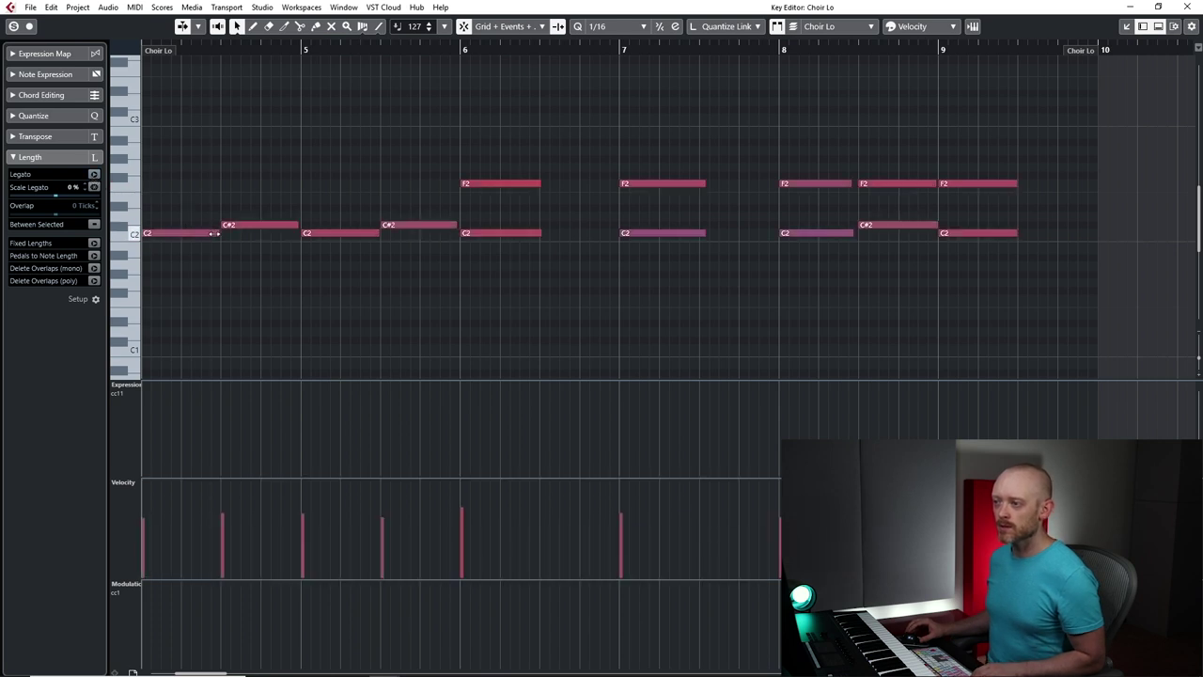
Shorten the C2, C#2 and F2 notes in bars 4–7, then play back the whole part
drag(214, 236, 206, 246)
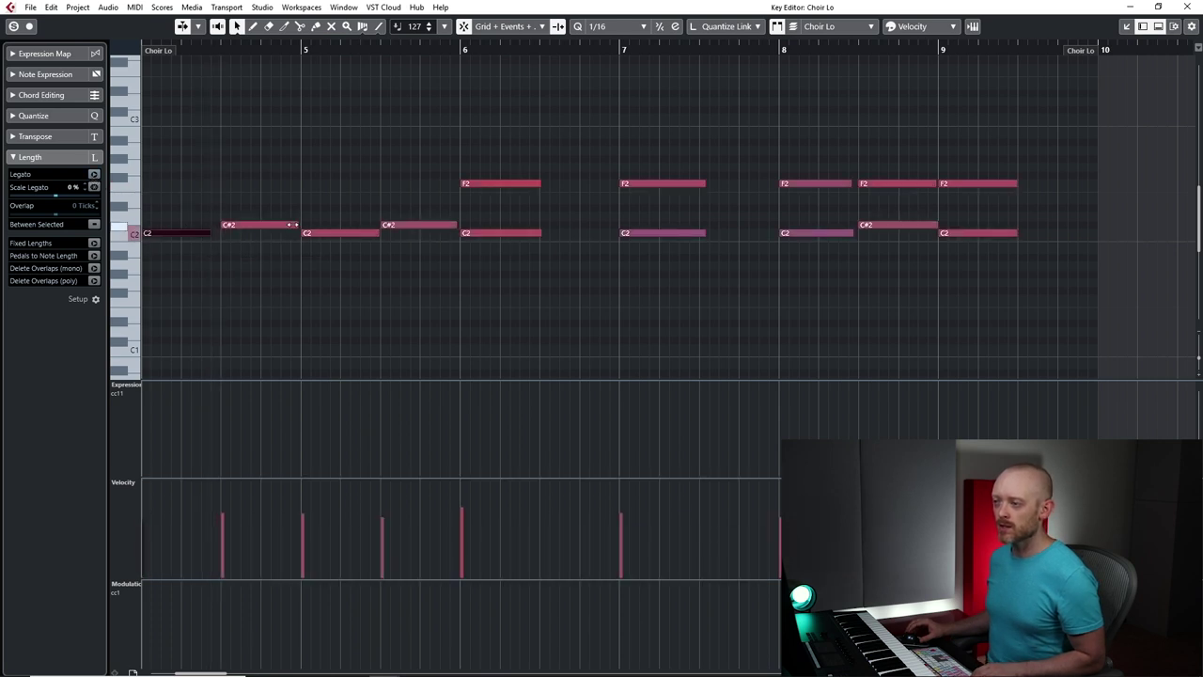
drag(292, 225, 289, 228)
drag(375, 232, 372, 248)
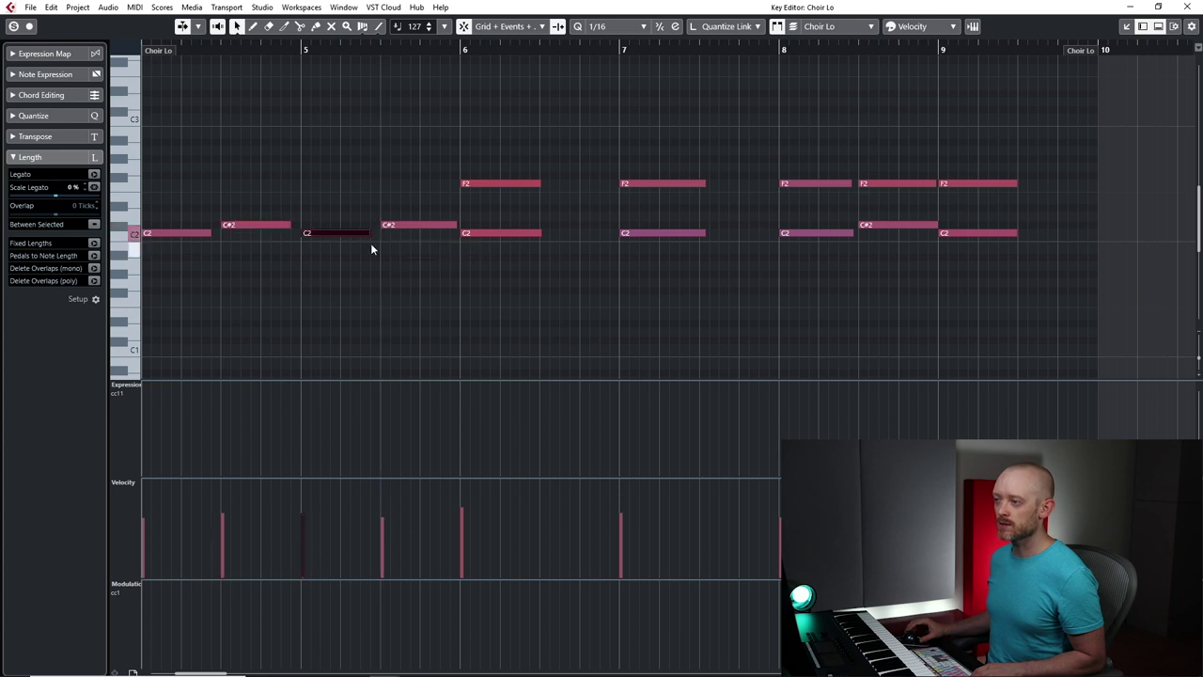
drag(454, 224, 450, 229)
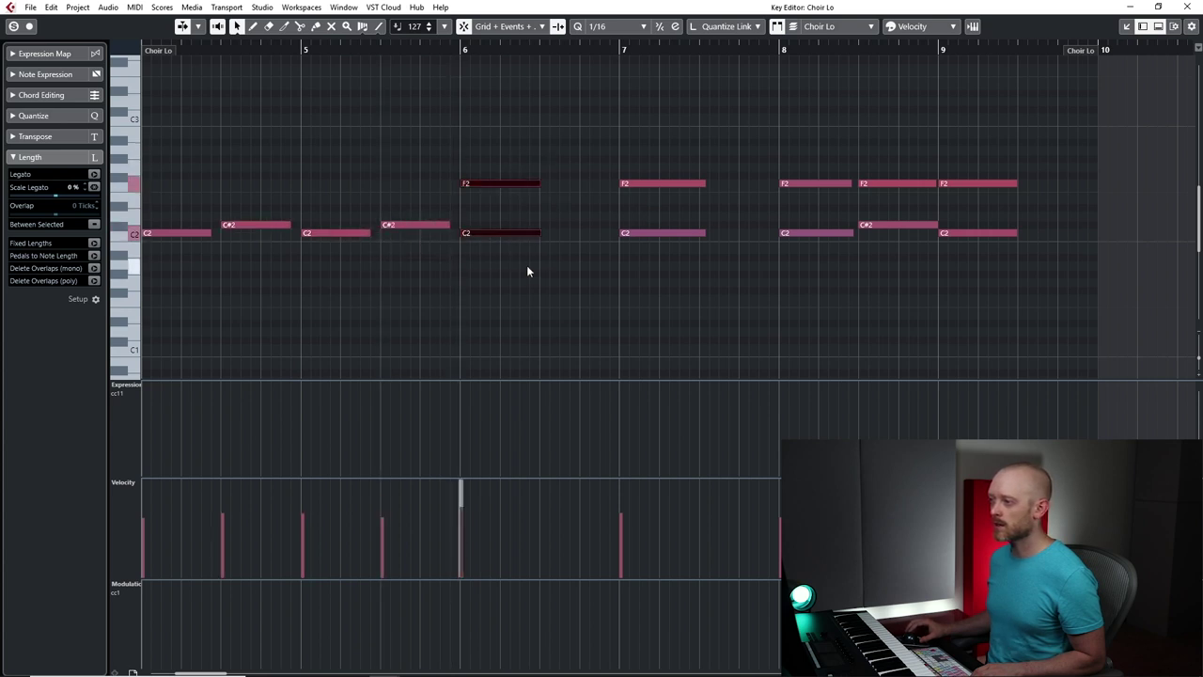
drag(696, 149, 698, 235)
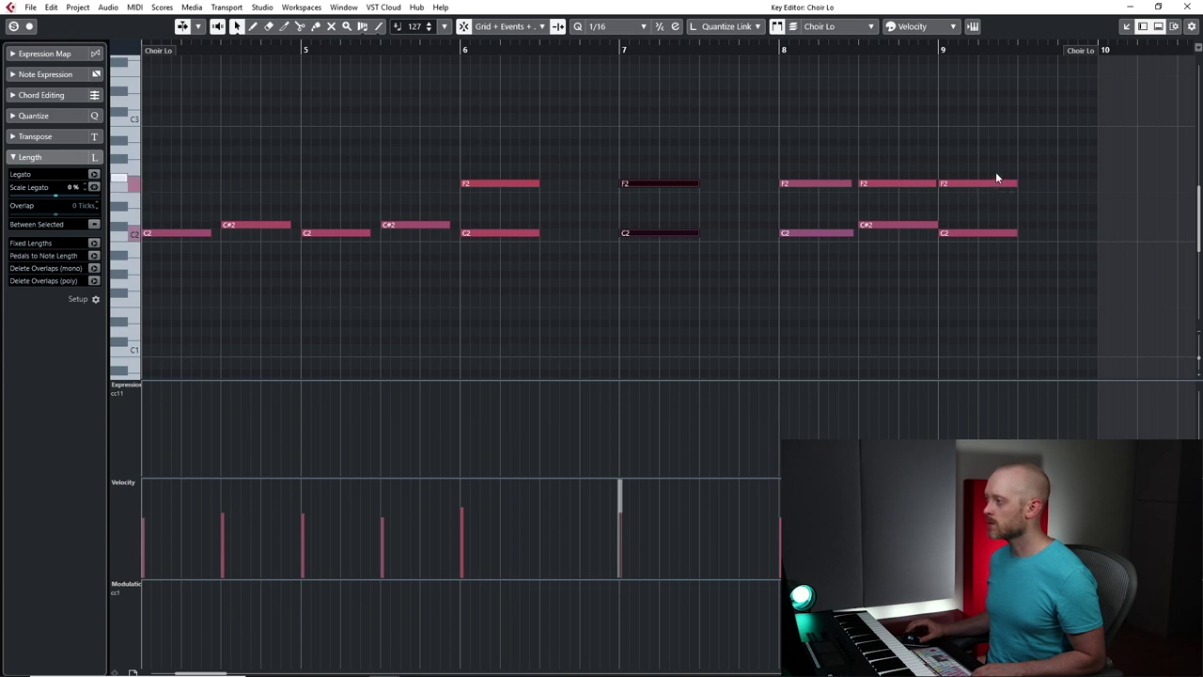
drag(999, 170, 1030, 292)
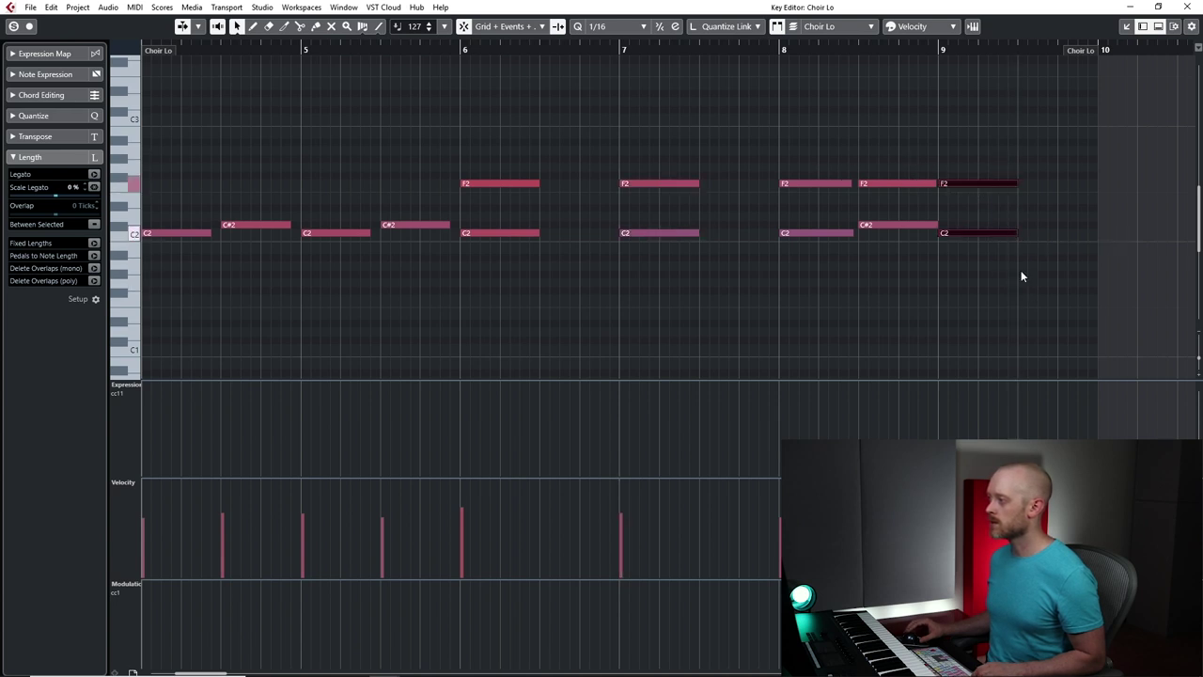
key(ctrl+a)
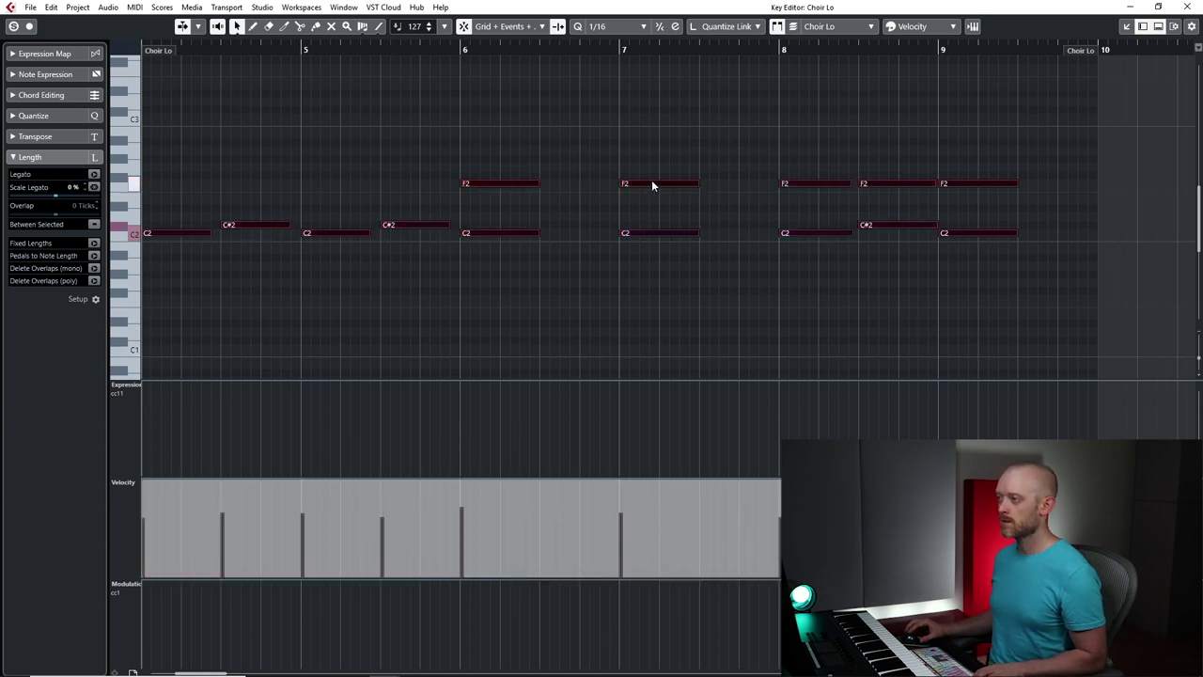
scroll(684, 419, left, 1)
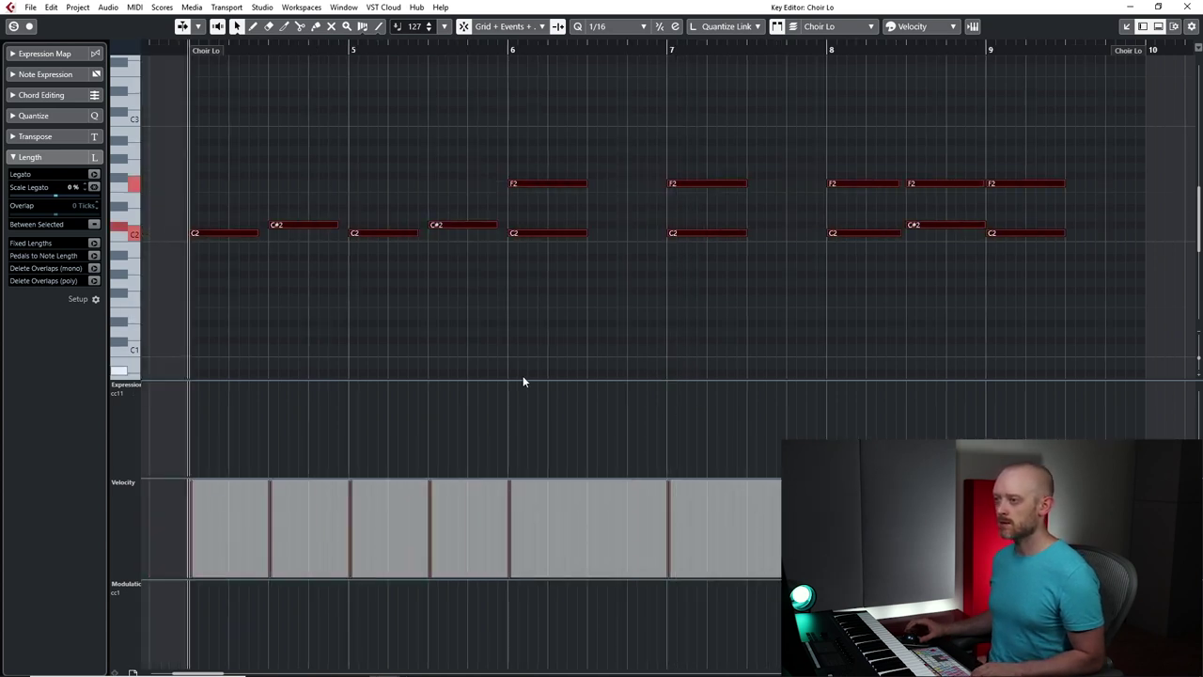
key(space)
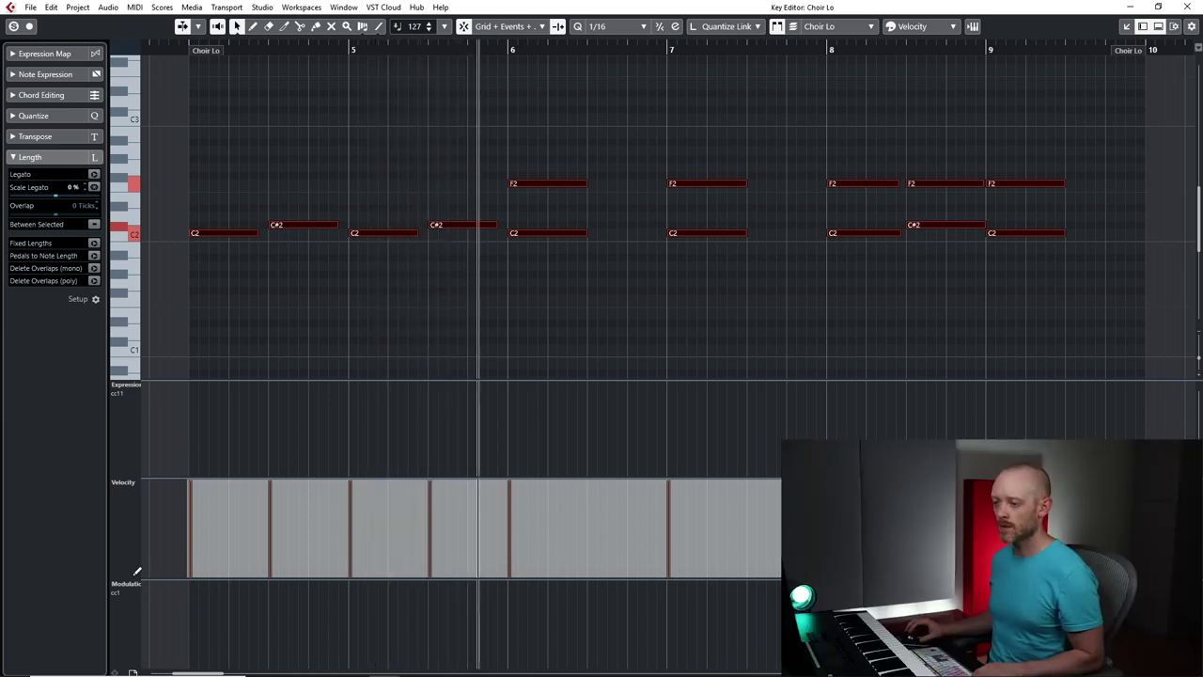
Draw a Choir Lo CC1 modulation line that jumps to maximum at bar 6
key(space)
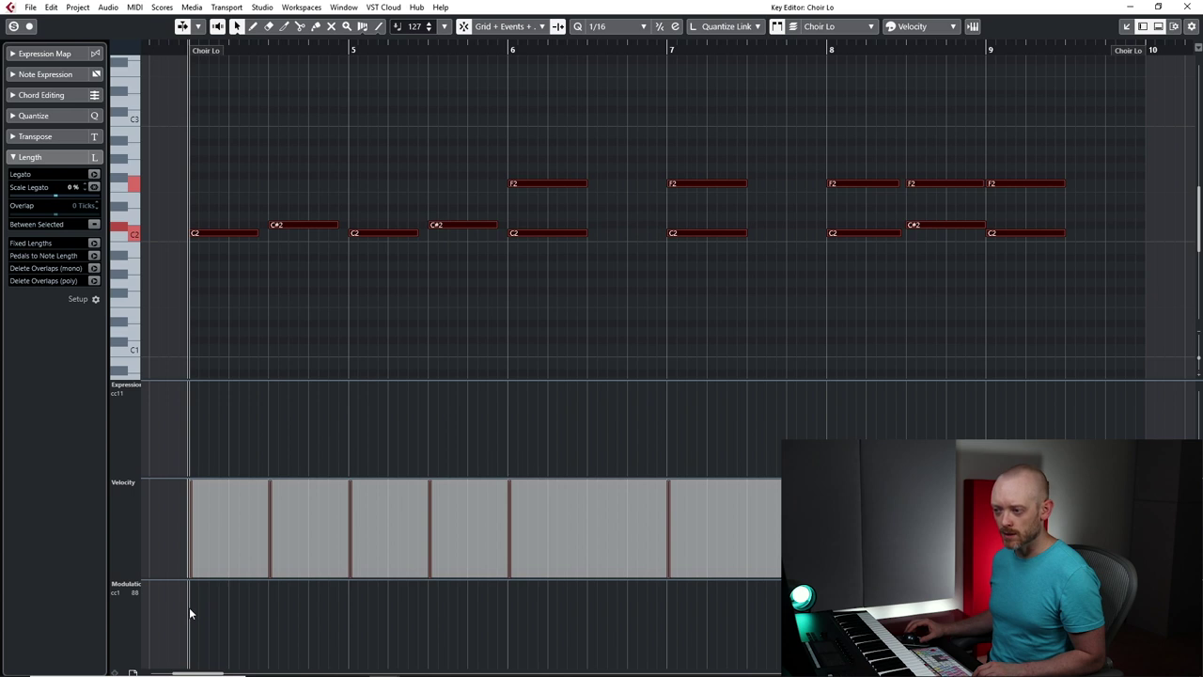
click(189, 605)
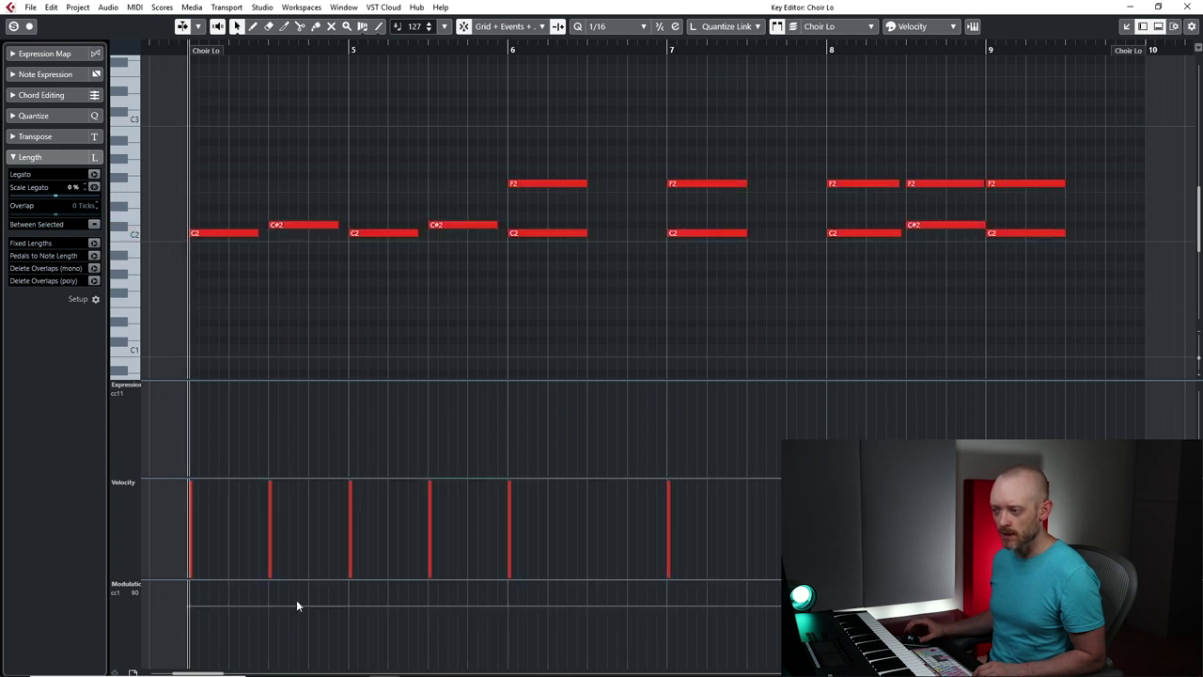
drag(508, 598, 518, 572)
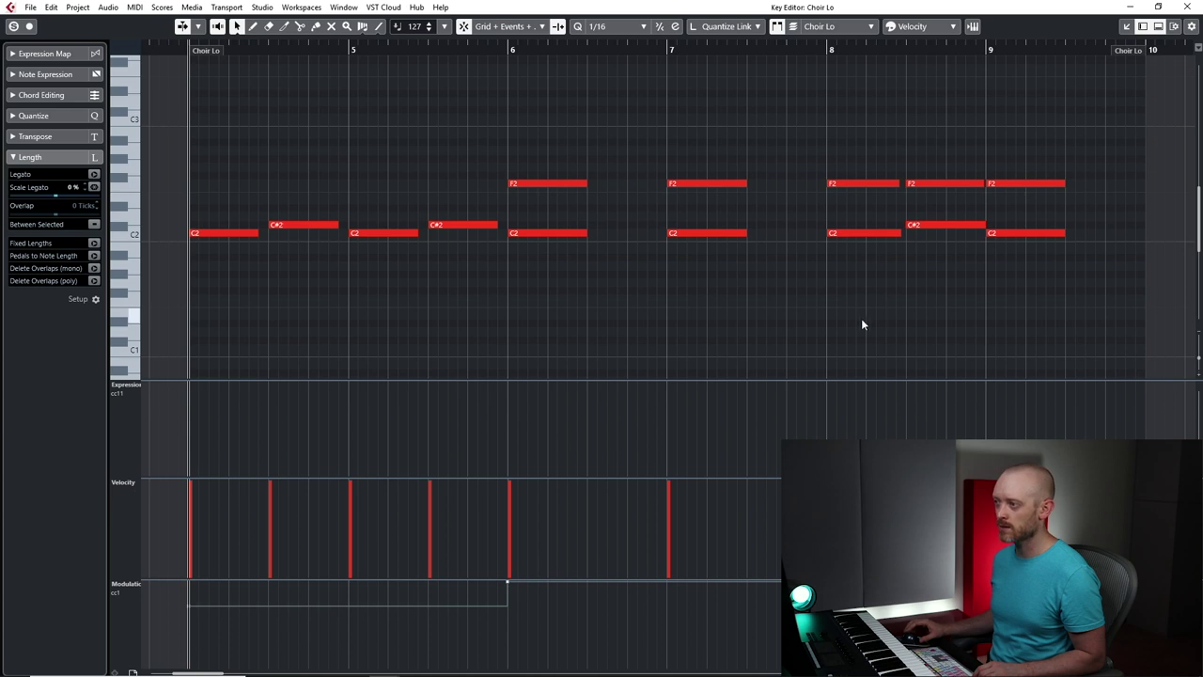
click(1190, 6)
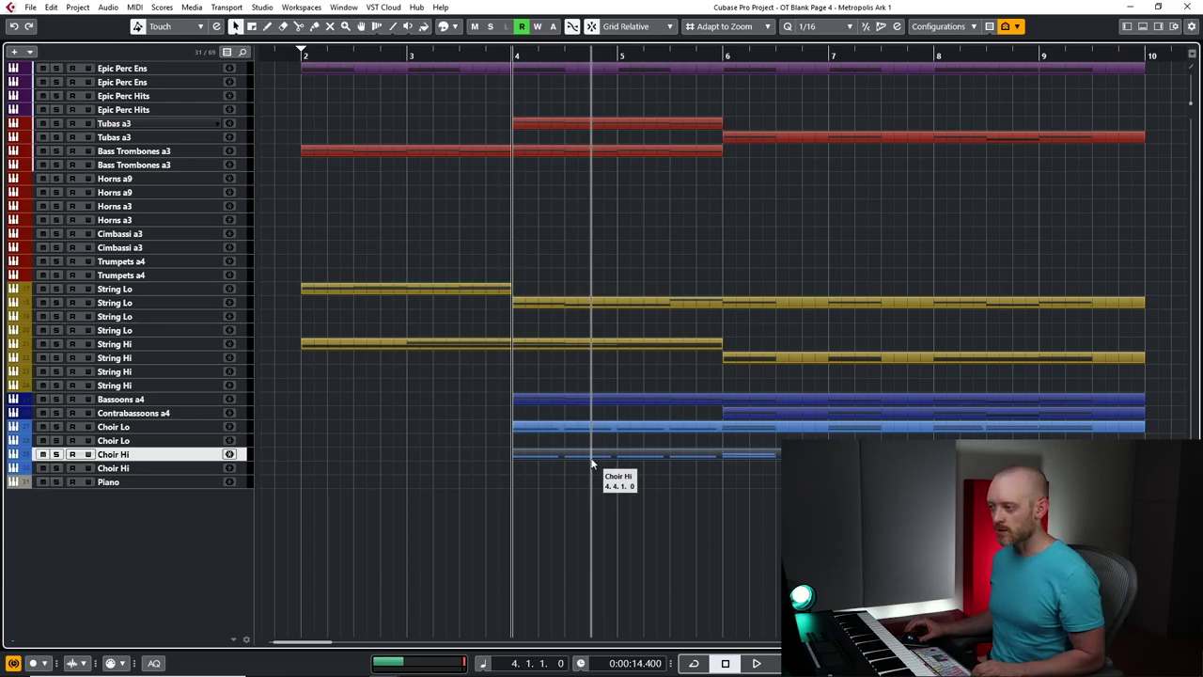
Transpose the Choir Hi notes up an octave to C3, C#3 and F3, then audition them
double_click(586, 453)
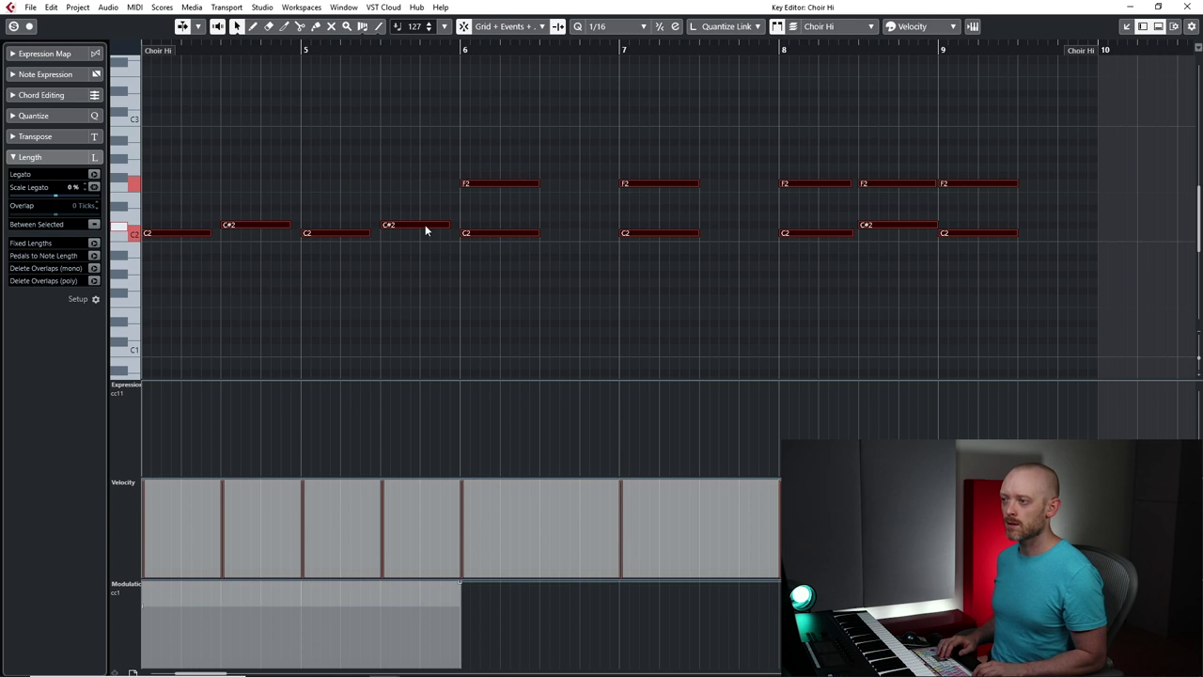
key(shift+Up)
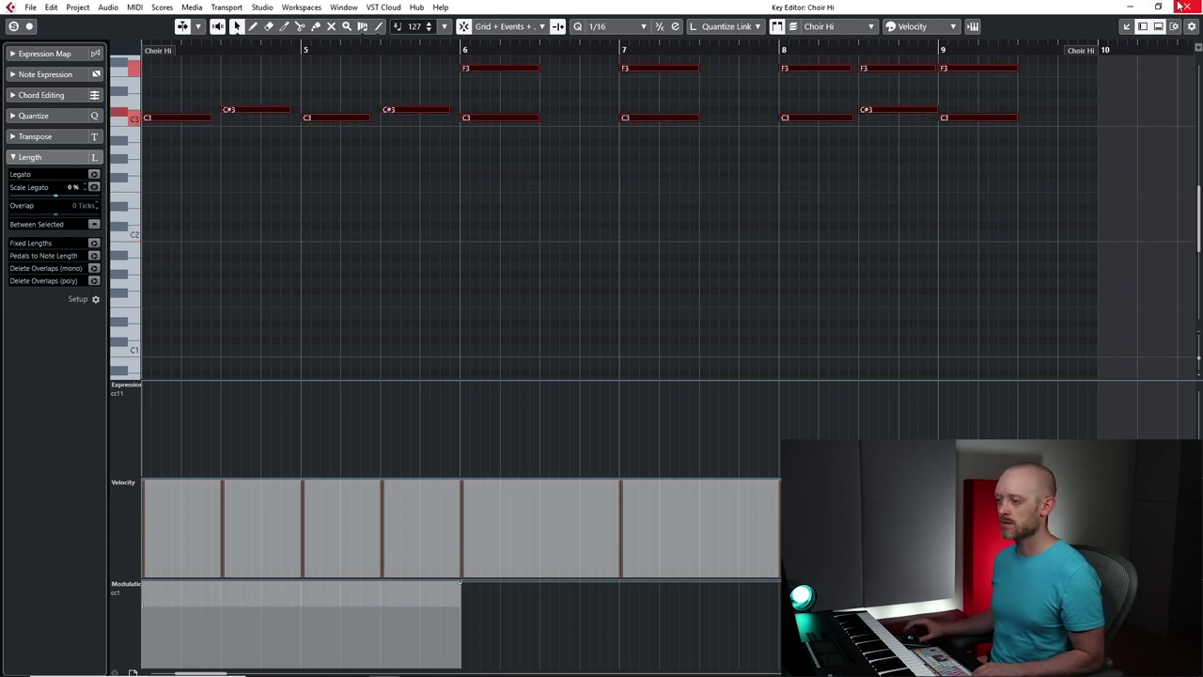
key(space)
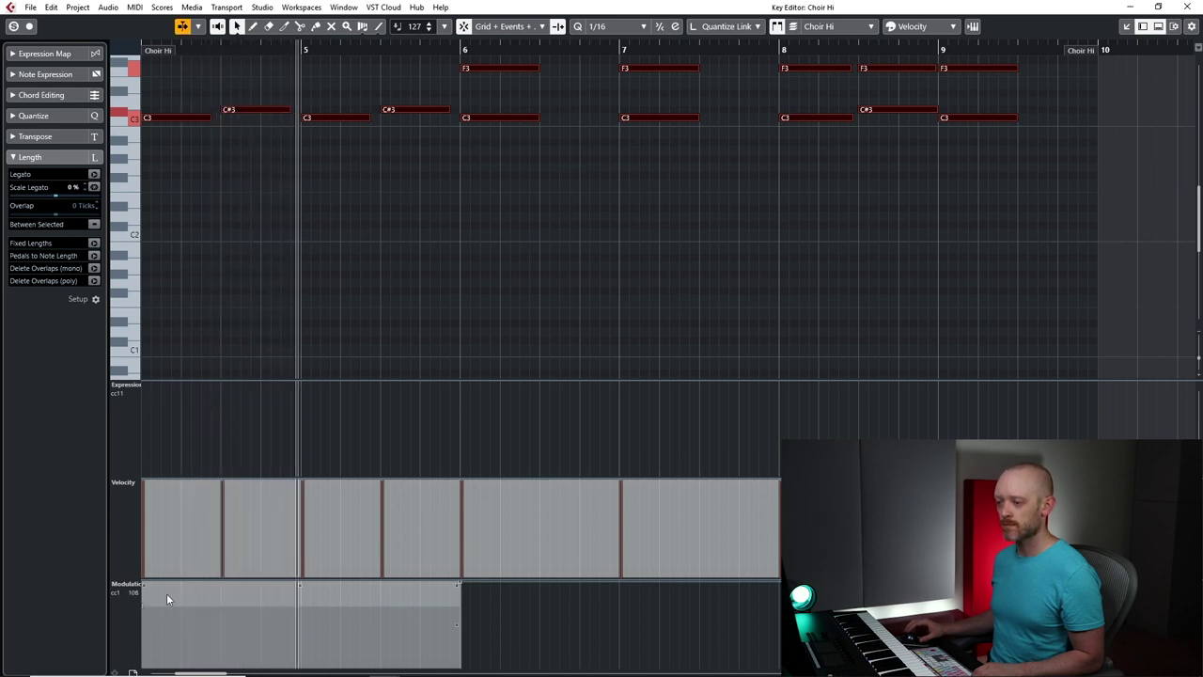
key(ctrl+a)
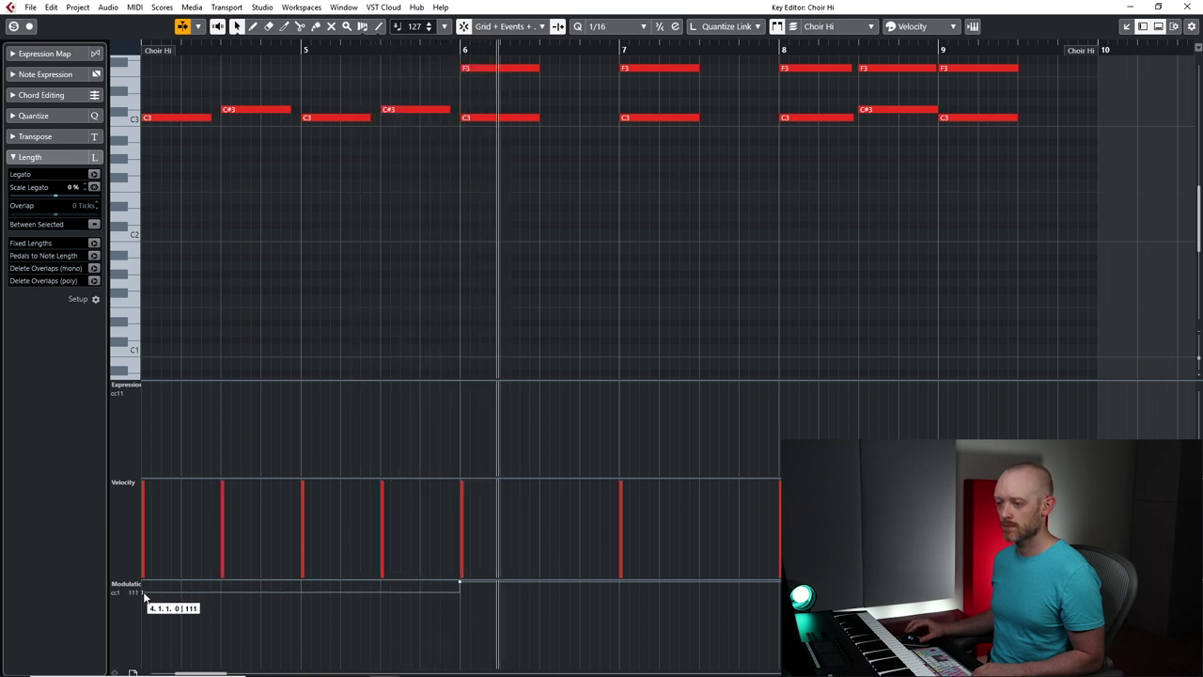
key(space)
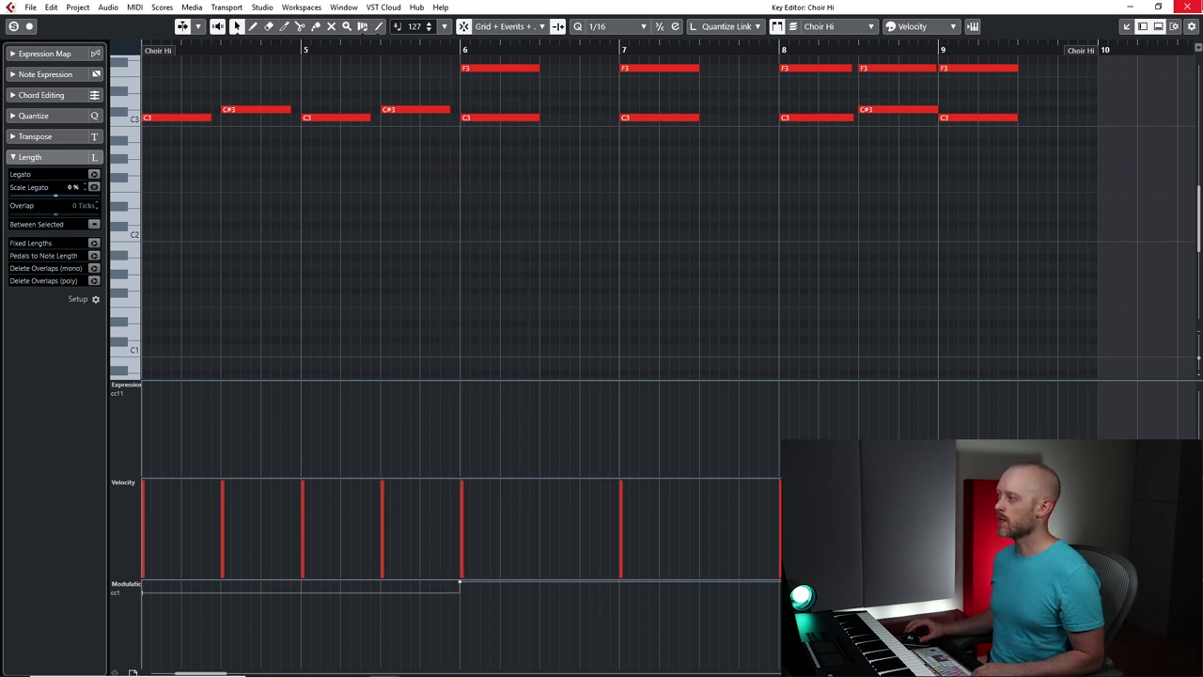
key(space)
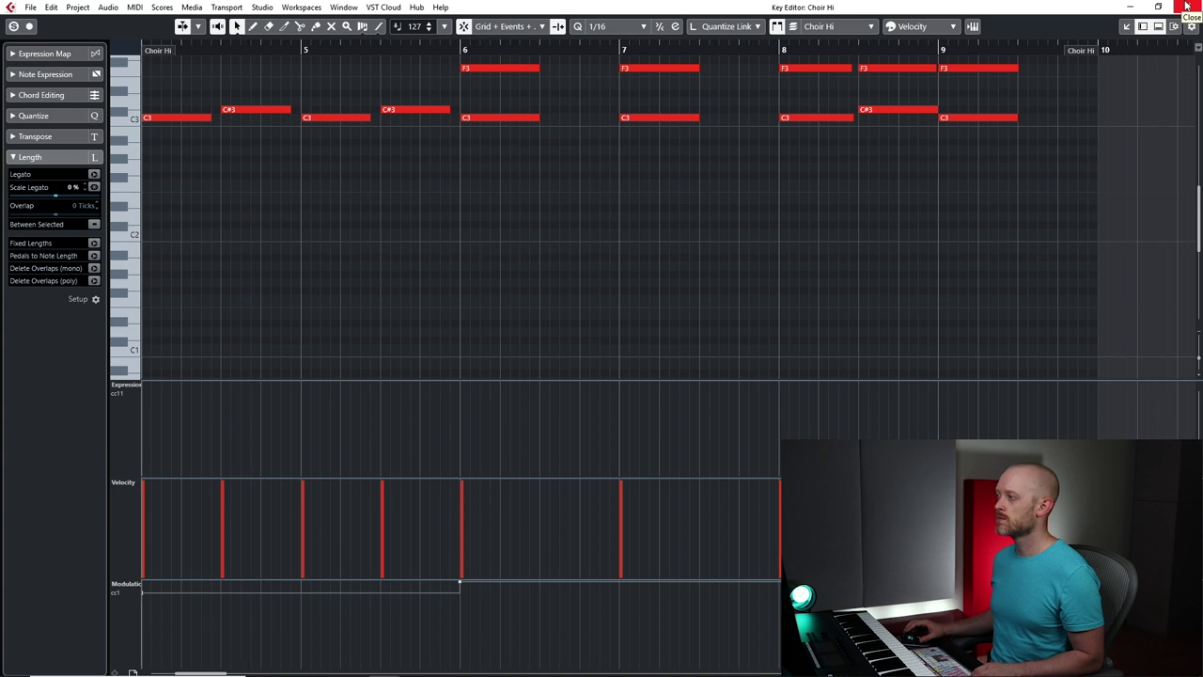
click(1186, 5)
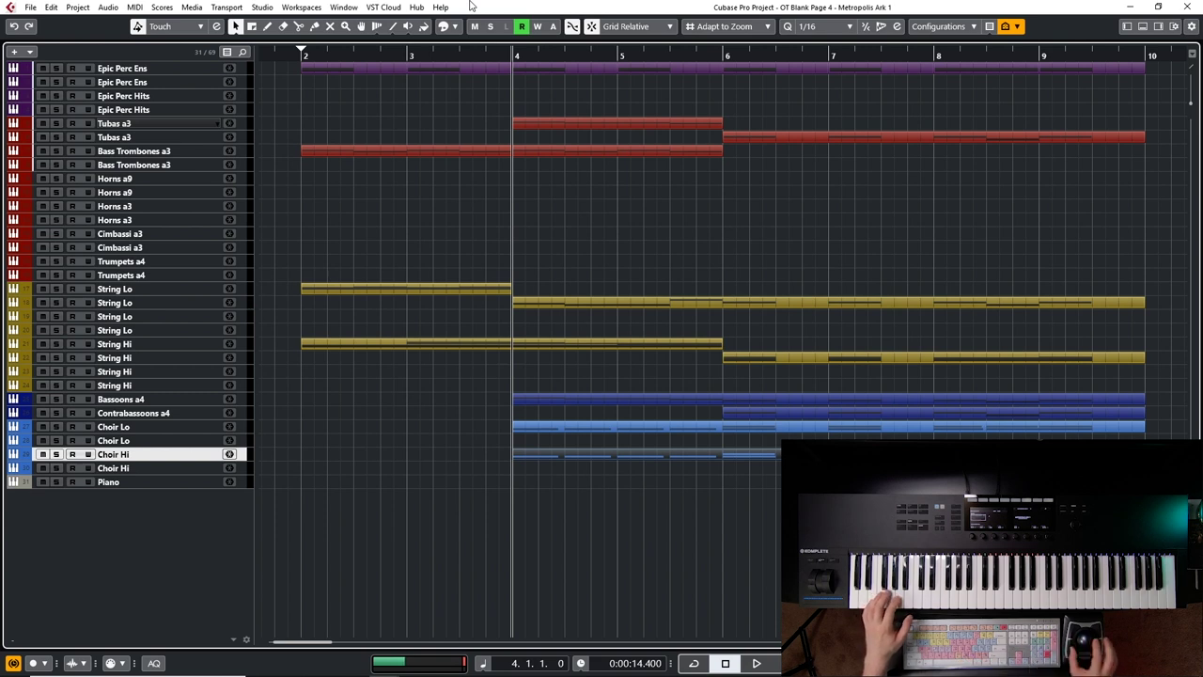
Play the arrangement from bar 4 and review the Choir Hi notes
click(151, 426)
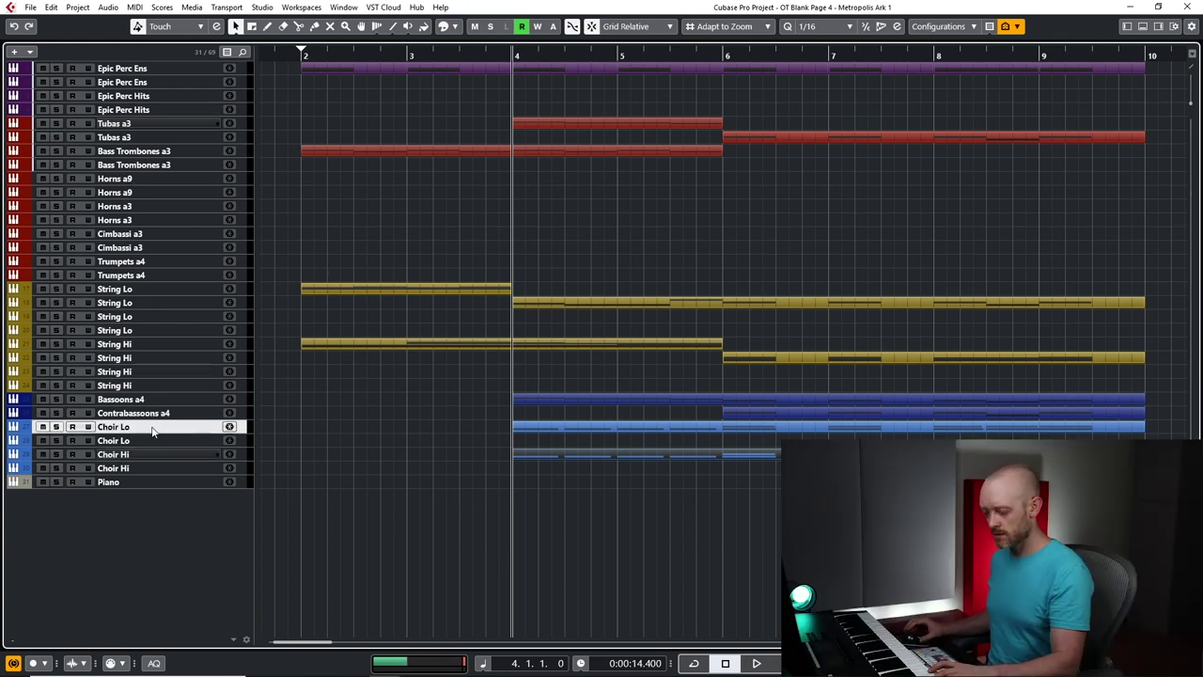
key(space)
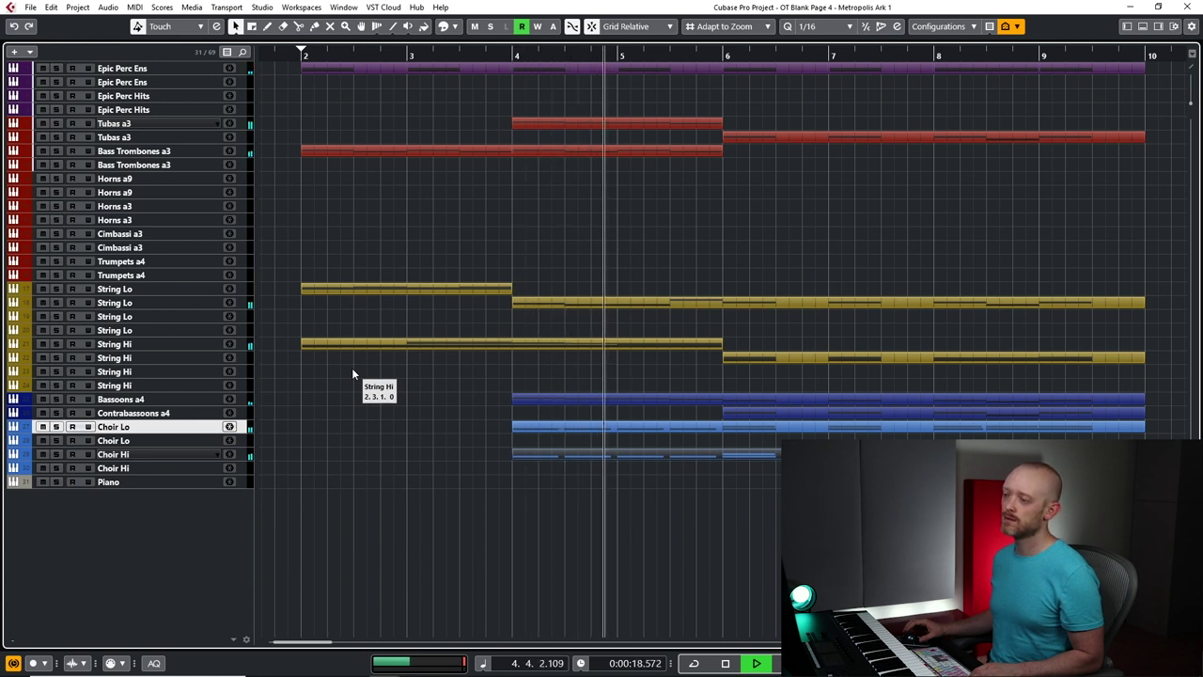
key(space)
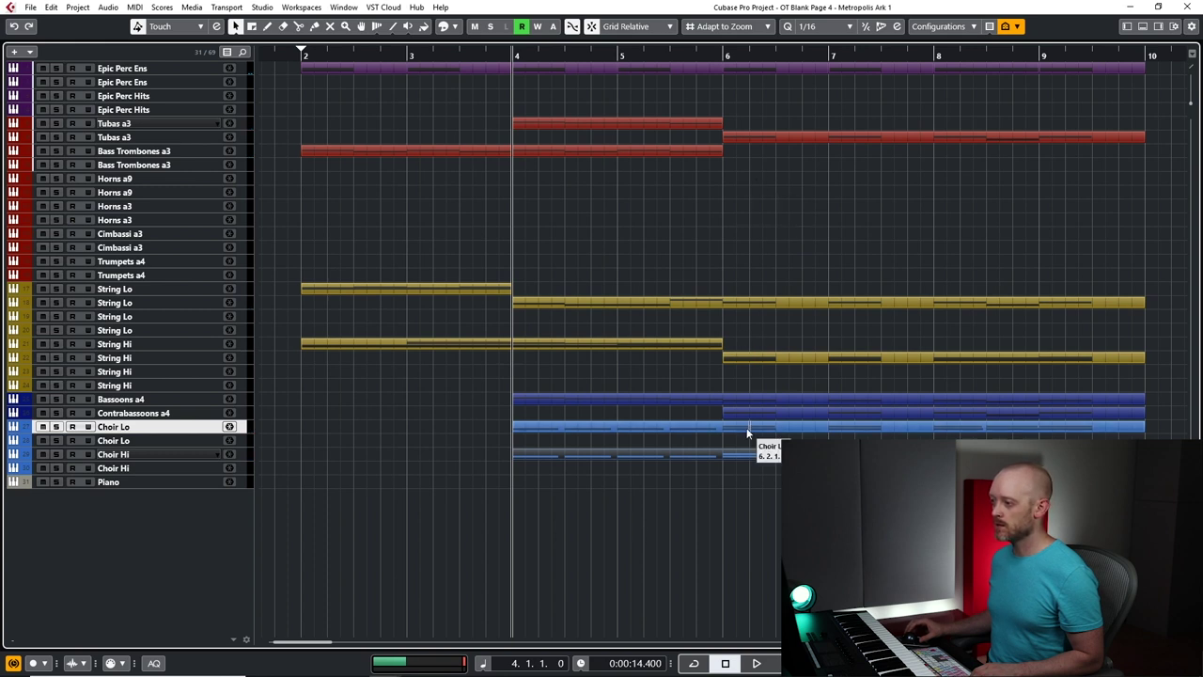
double_click(721, 456)
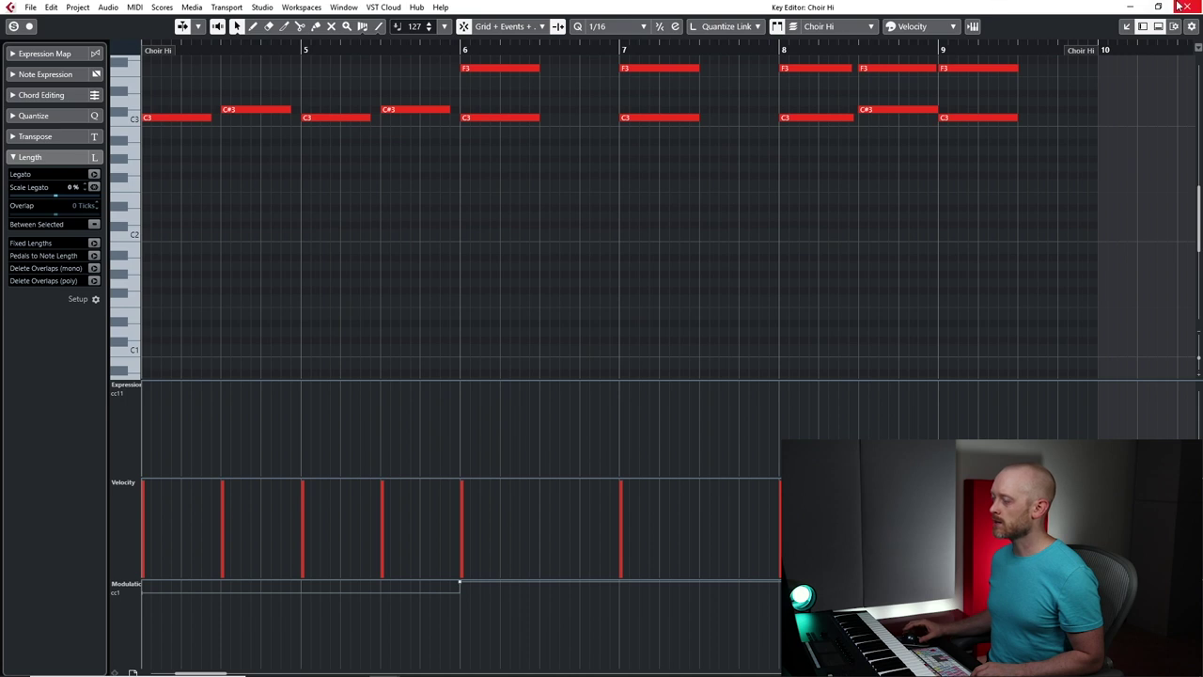
click(1184, 7)
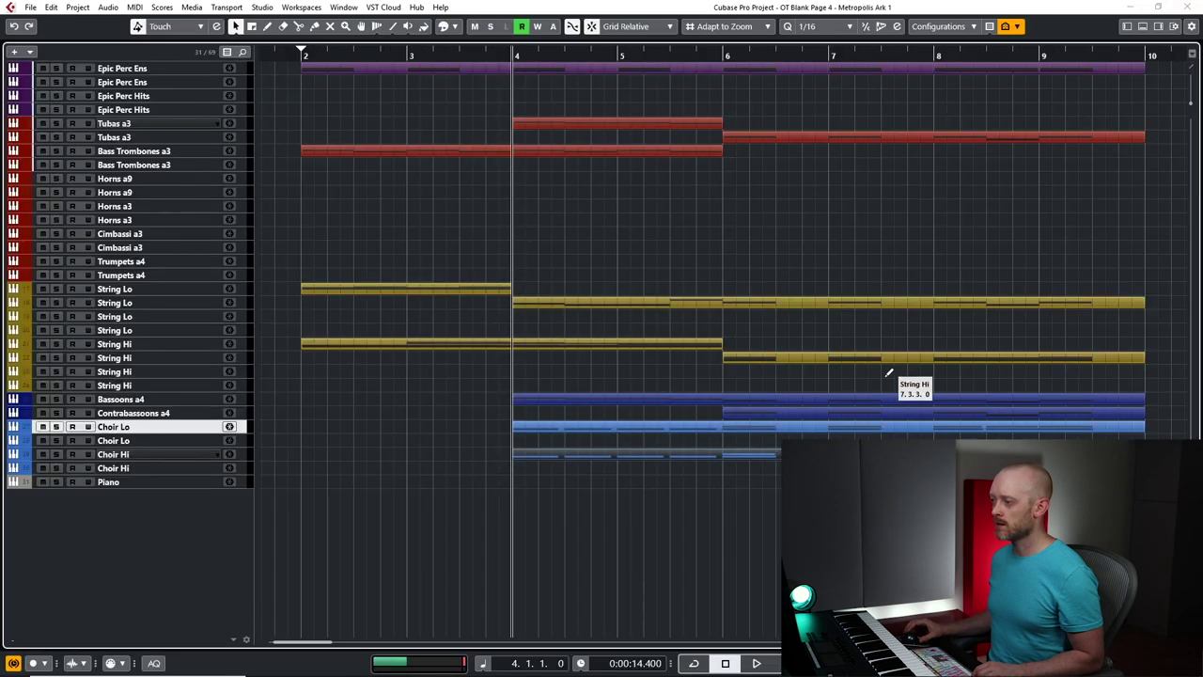
Audition from bar 6, then draw an empty Piano part starting at bar 6
click(726, 465)
key(space)
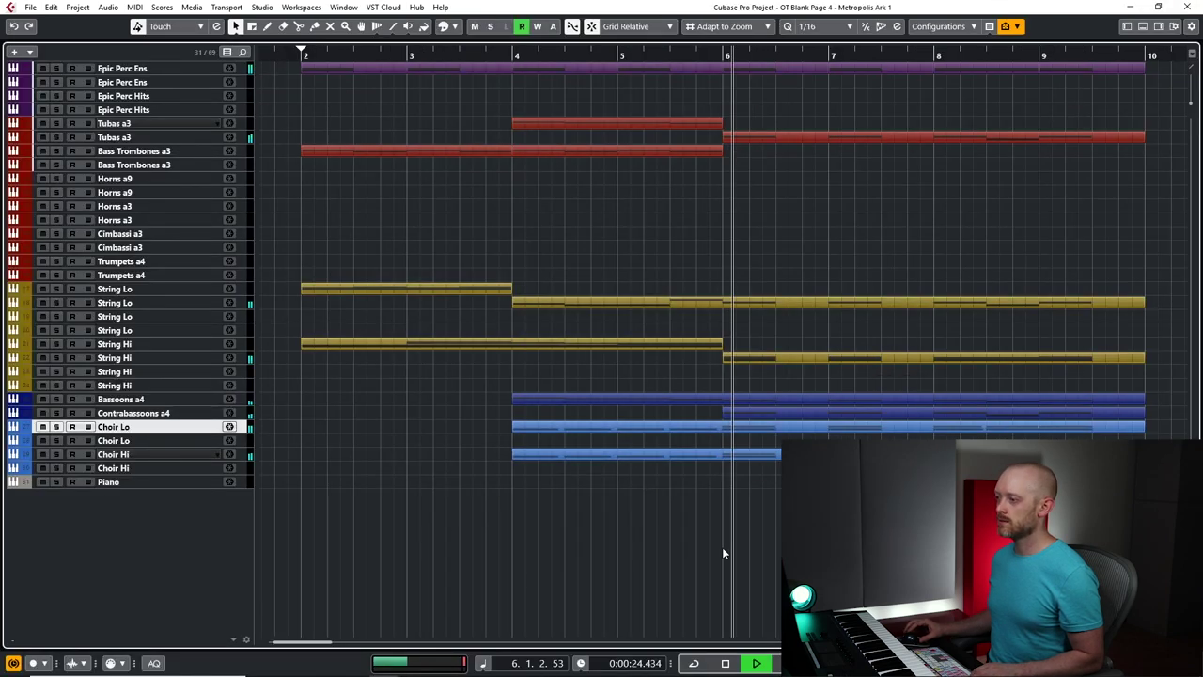
key(space)
click(181, 485)
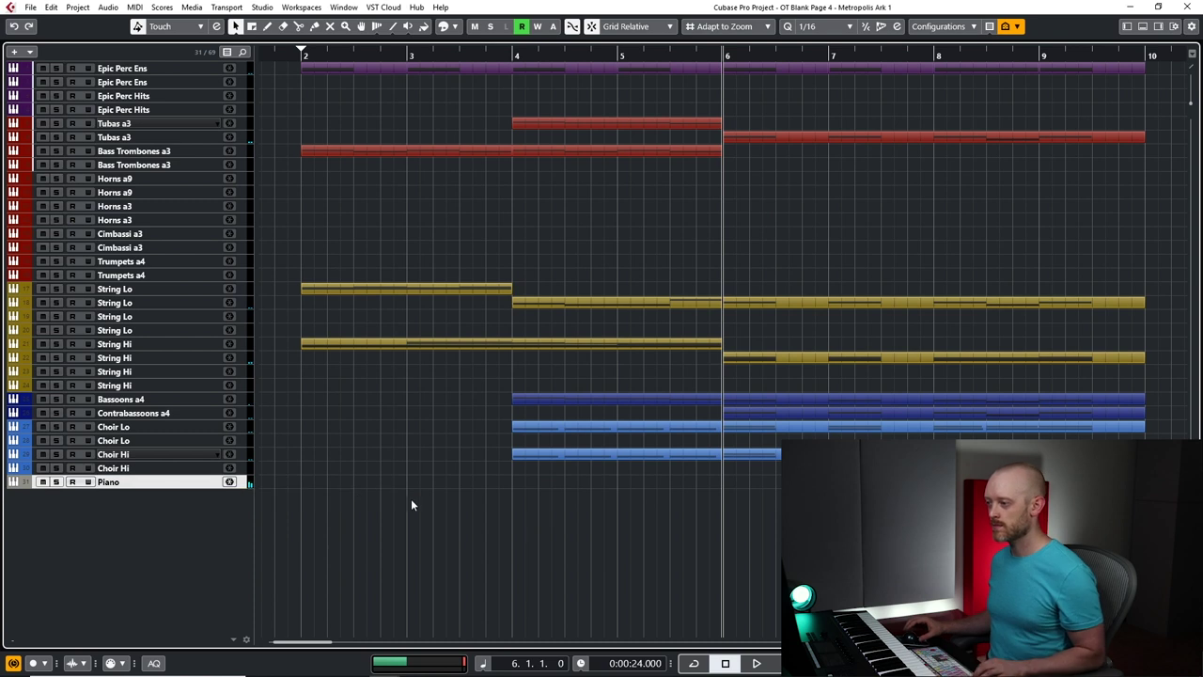
drag(721, 482, 788, 484)
Draw a low F0 note at the start of the new Piano part and audition it
double_click(789, 483)
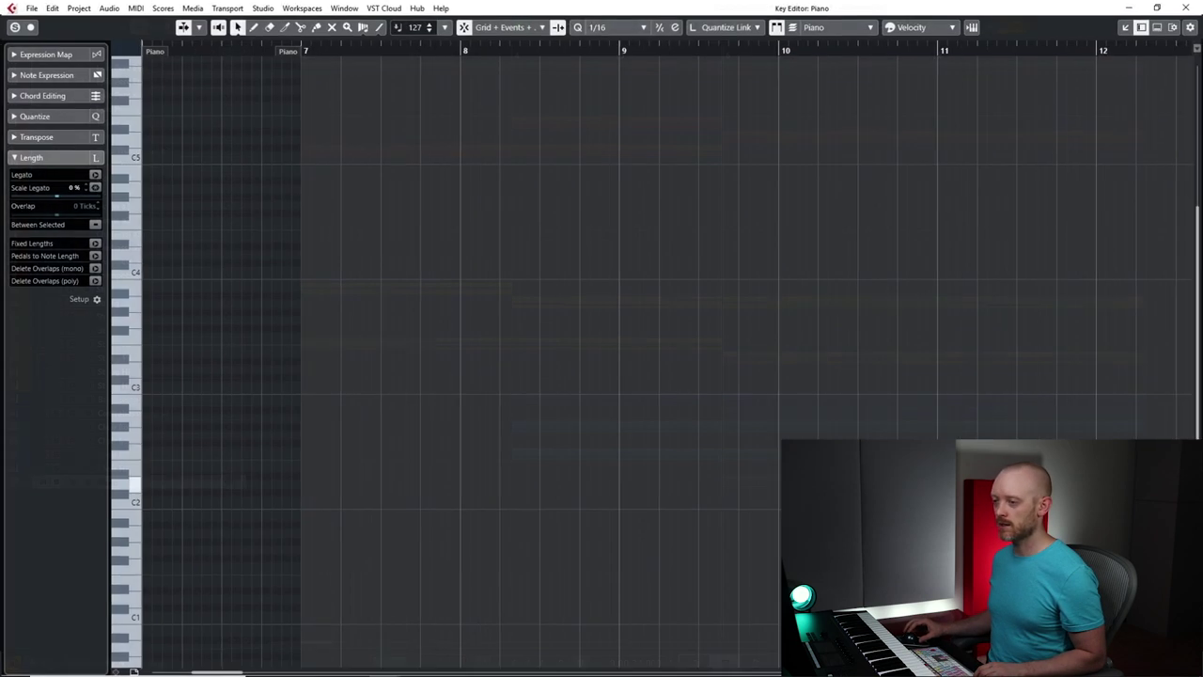
scroll(143, 567, down, 5)
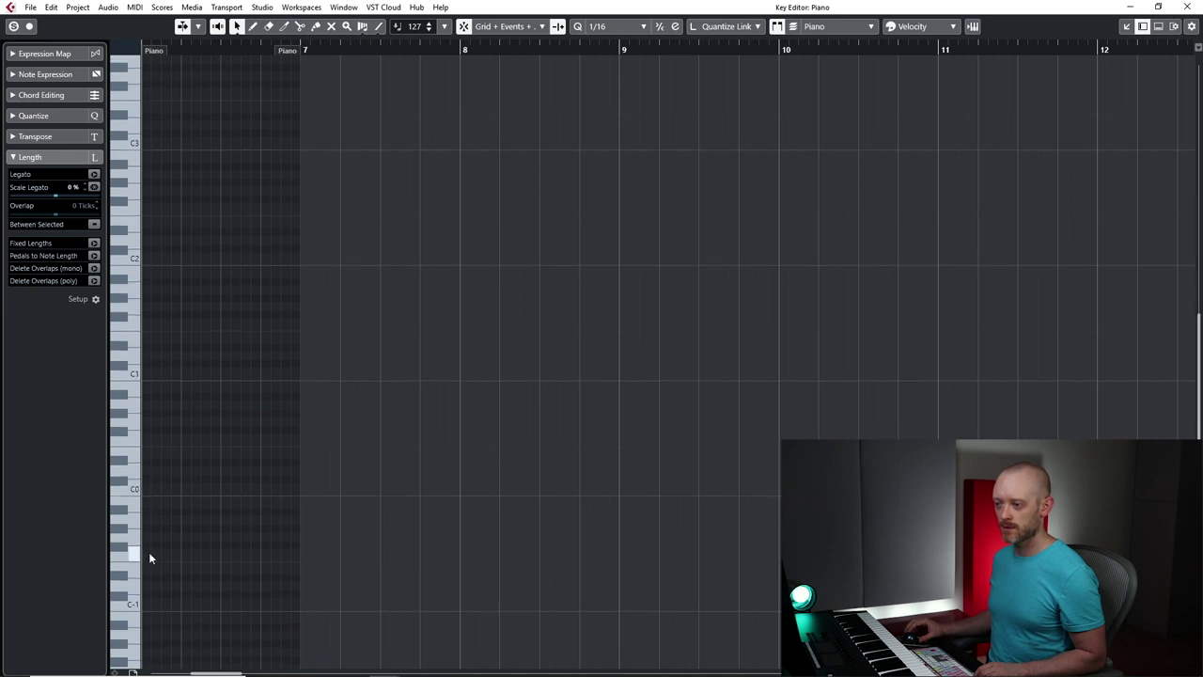
mouse_move(145, 438)
mouse_down()
mouse_move(218, 438)
mouse_move(180, 440)
mouse_move(178, 468)
mouse_up()
key(space)
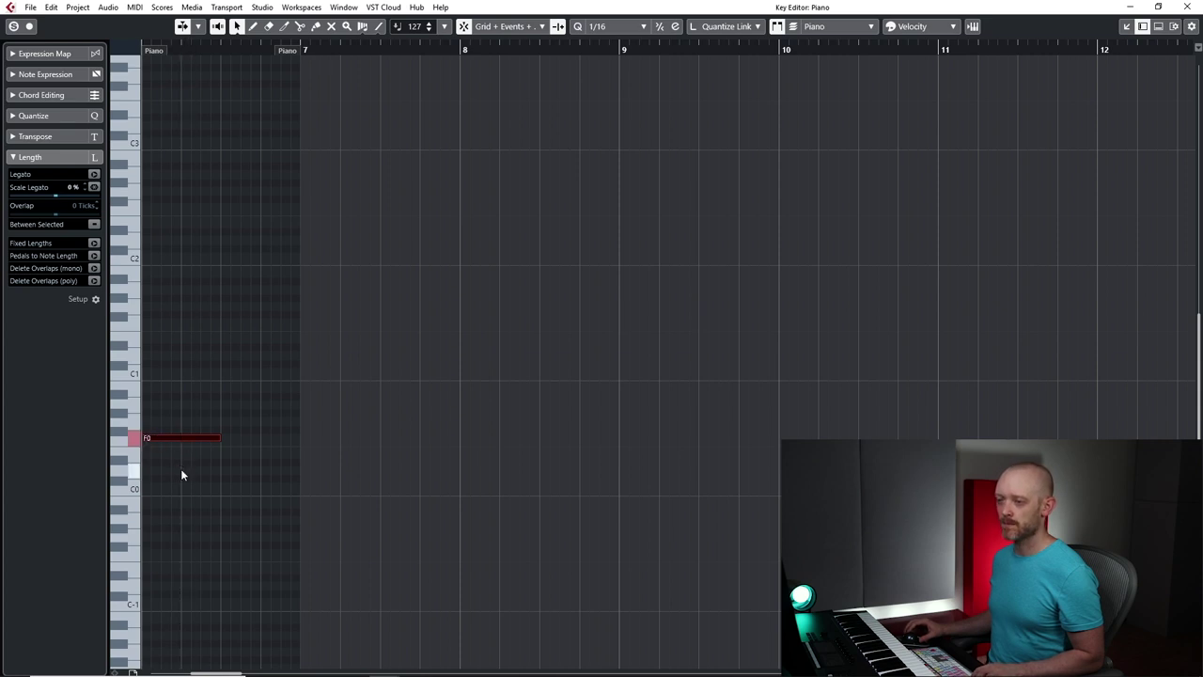
click(1184, 7)
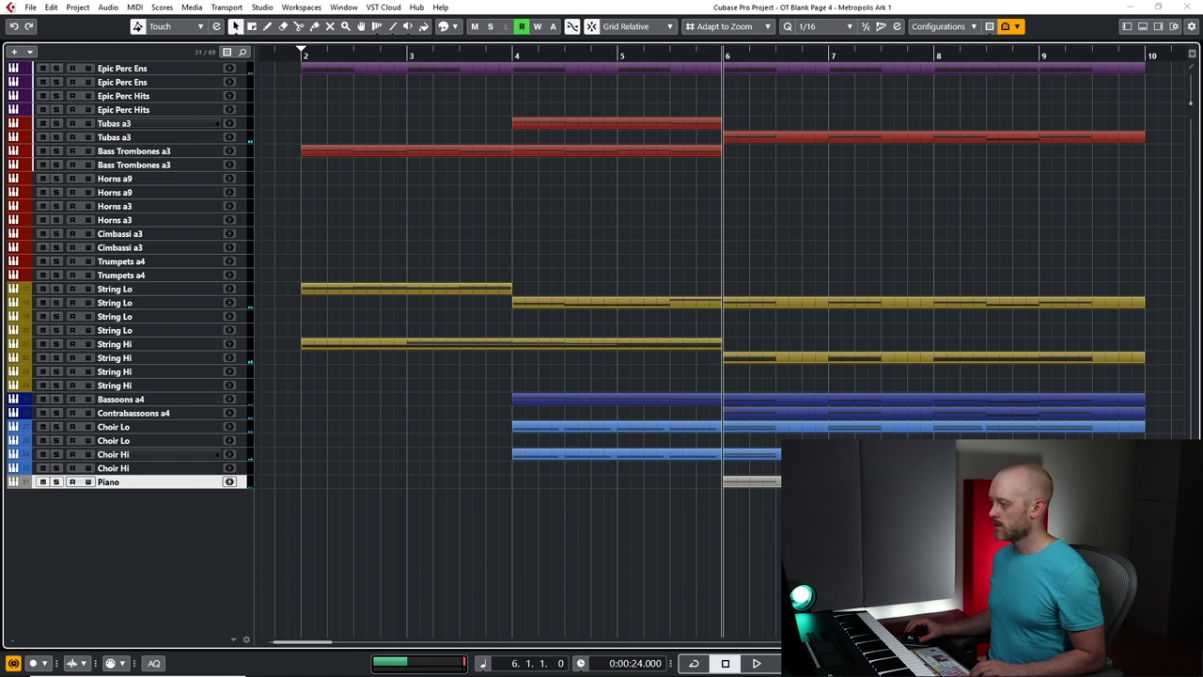
key(Return)
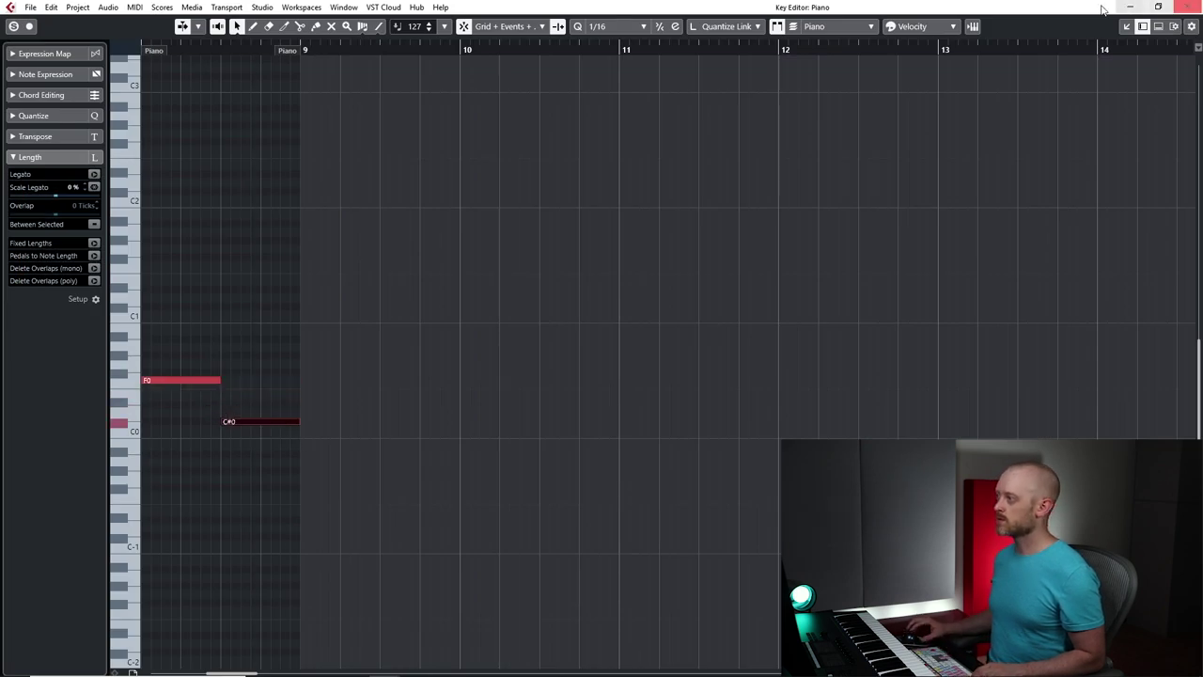
click(1181, 7)
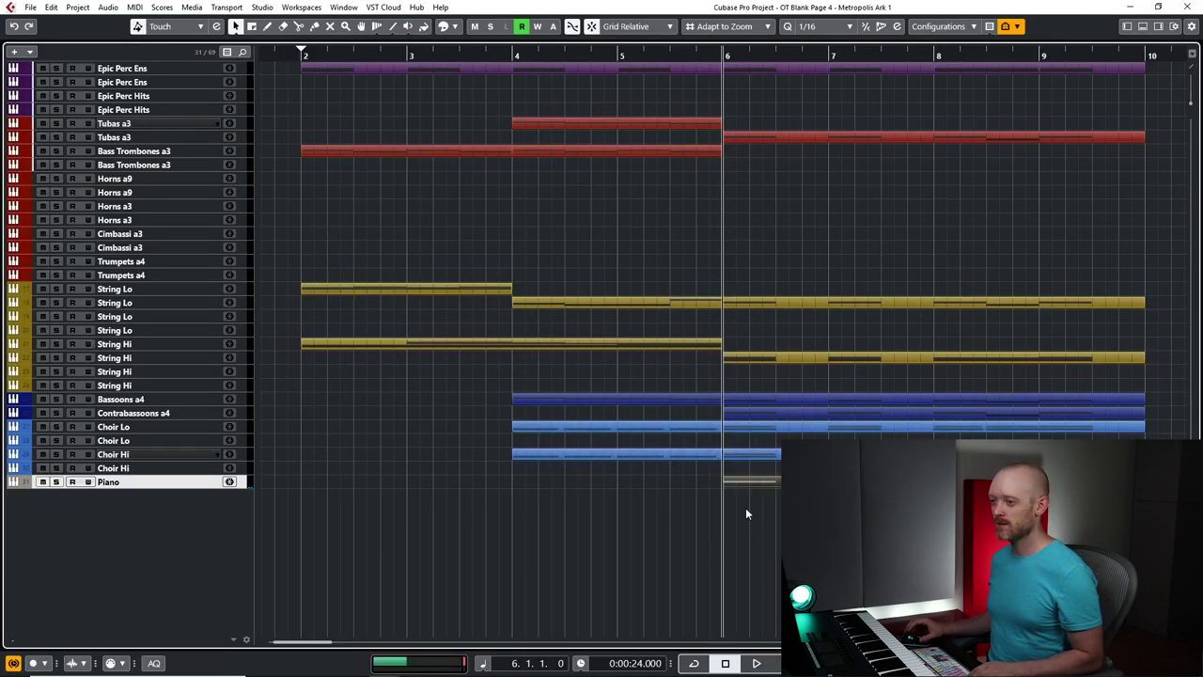
Play back from bar 6 and select the second Bass Trombones a3 track
key(space)
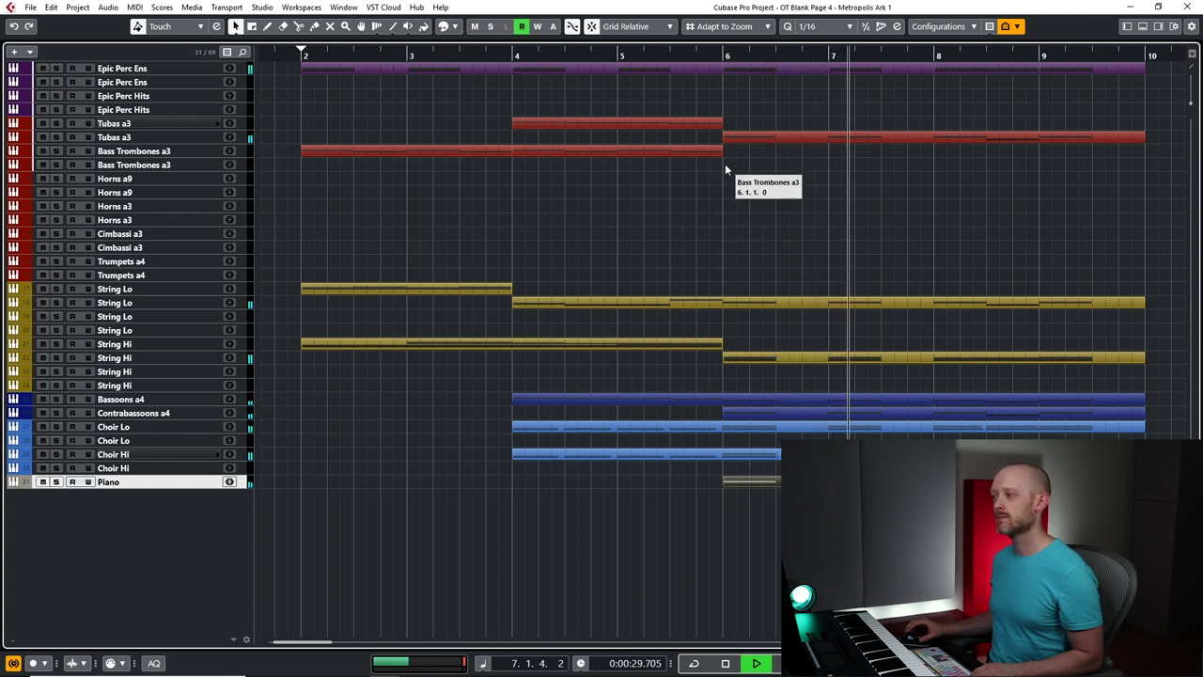
key(space)
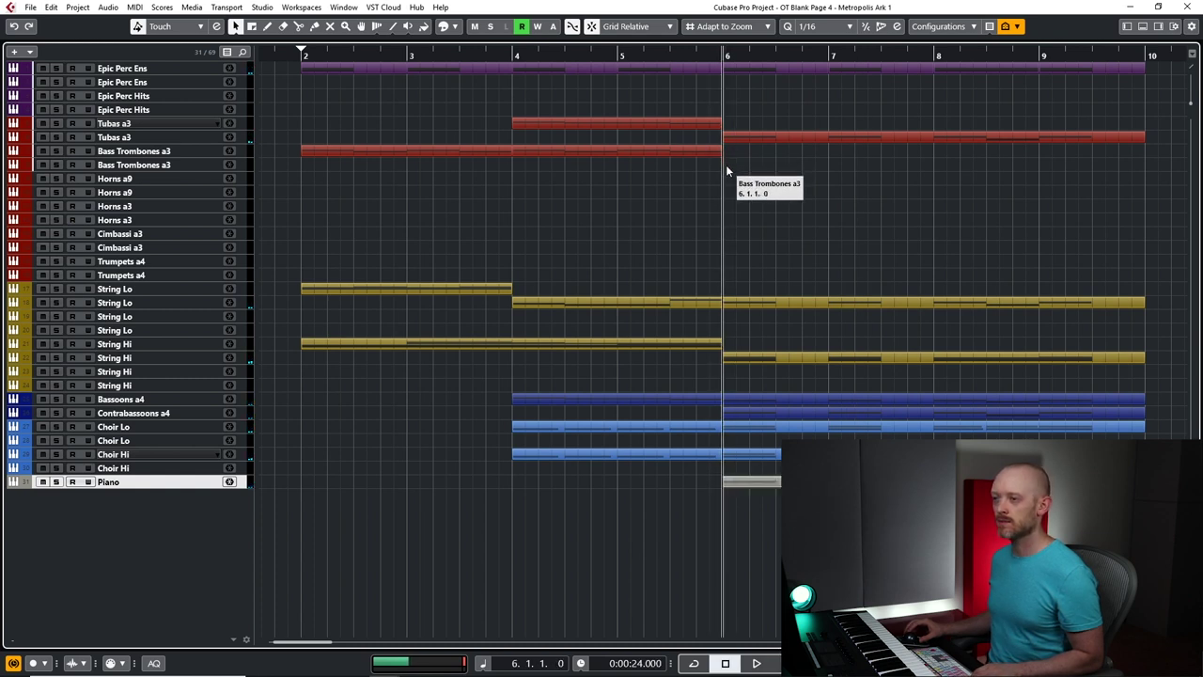
click(164, 166)
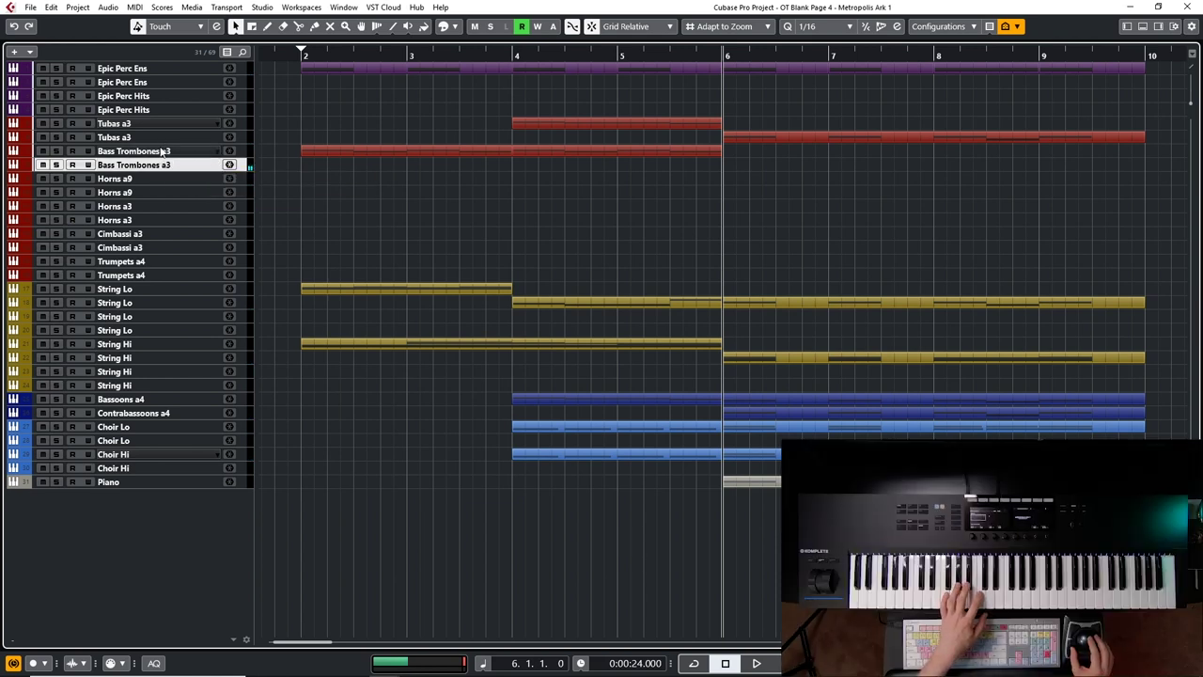
key(Up)
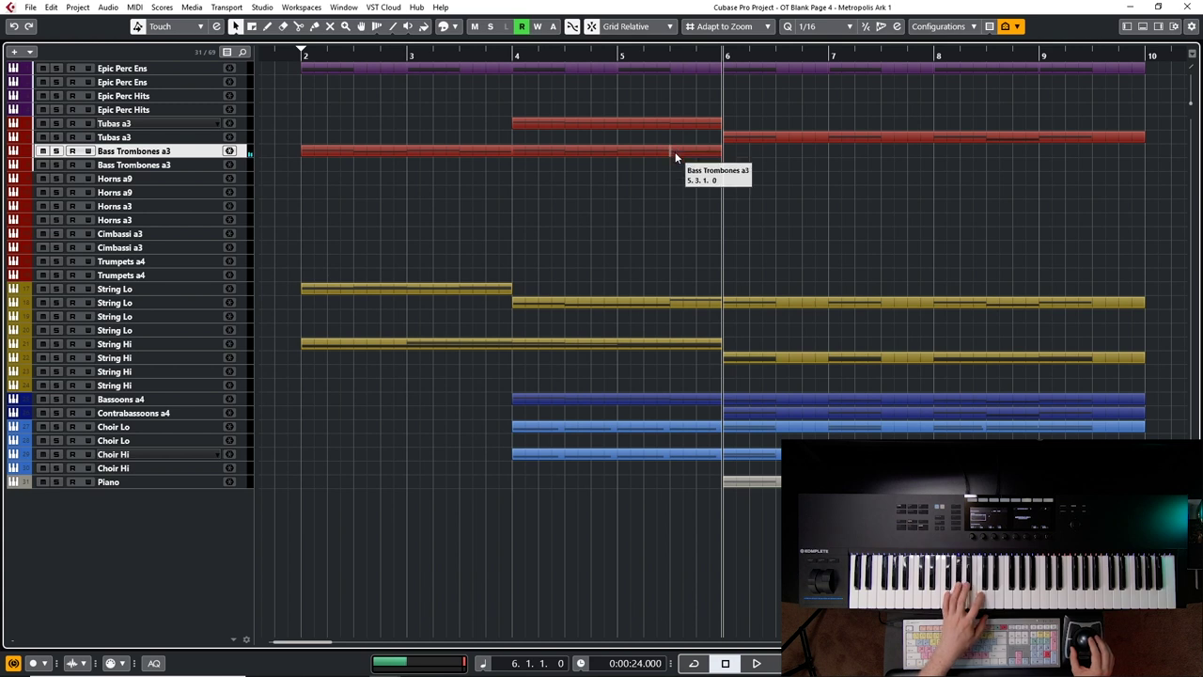
click(168, 165)
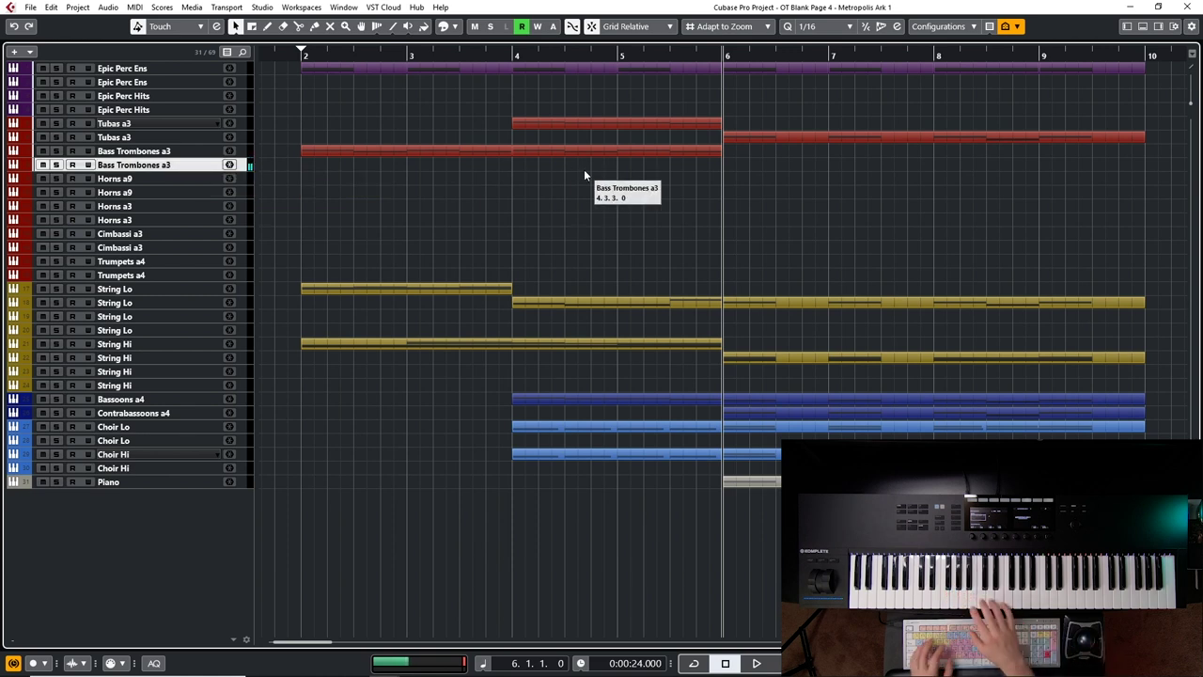
Record a new trombone part from bar 6 and trim its end before bar 8
key(KP_Multiply)
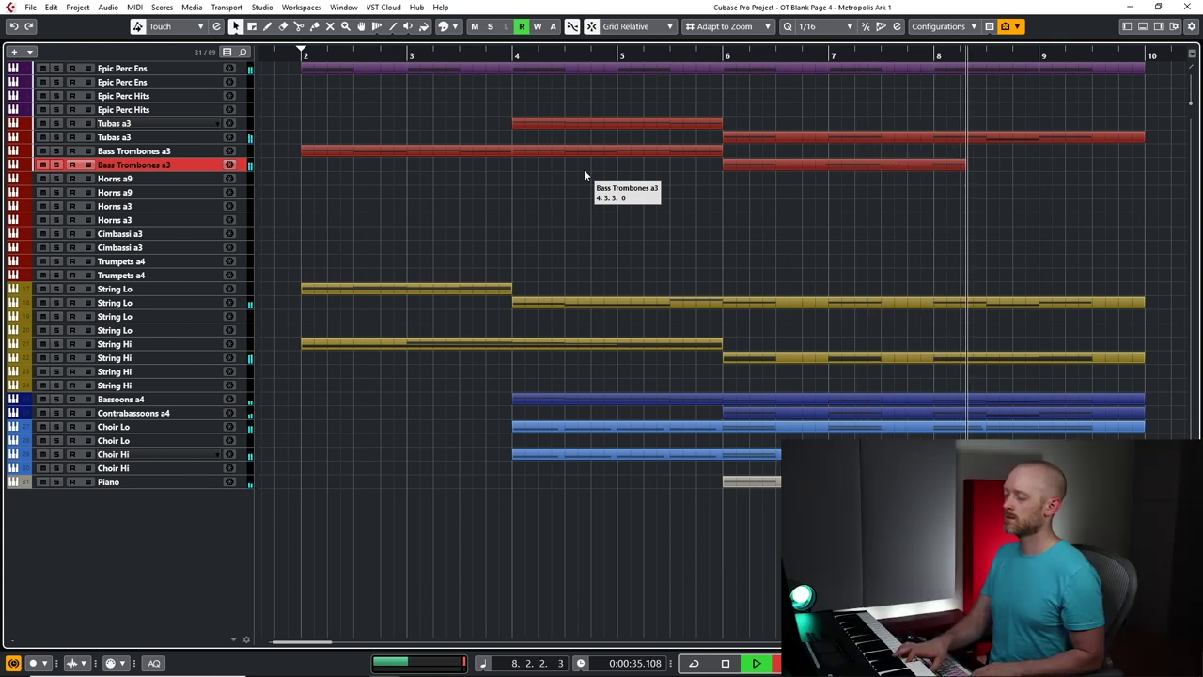
key(space)
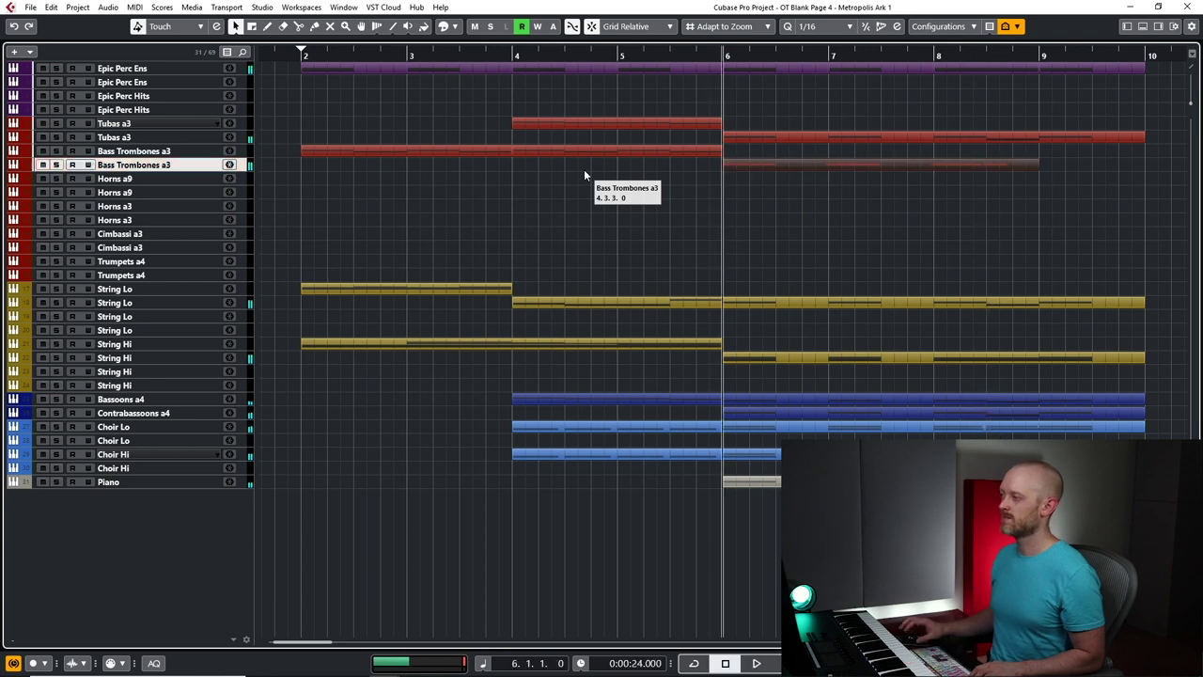
alt+click(905, 167)
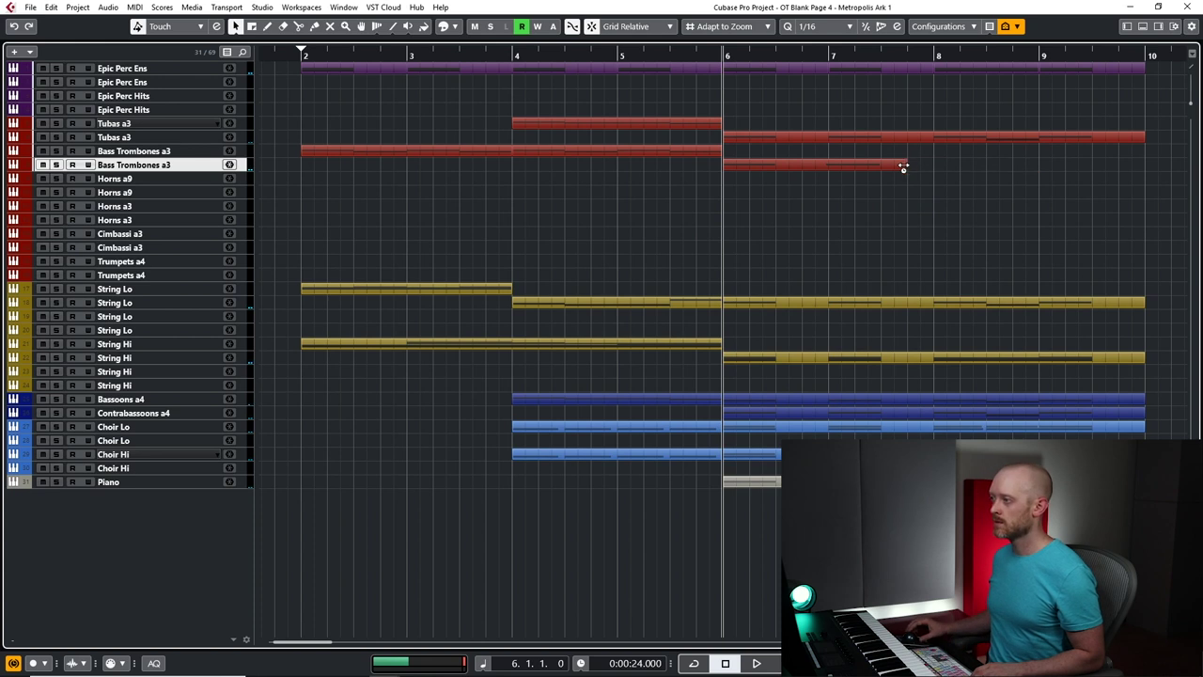
Quantize the second C3/A2 trombone chord onto bar 7 and play the result back
double_click(880, 165)
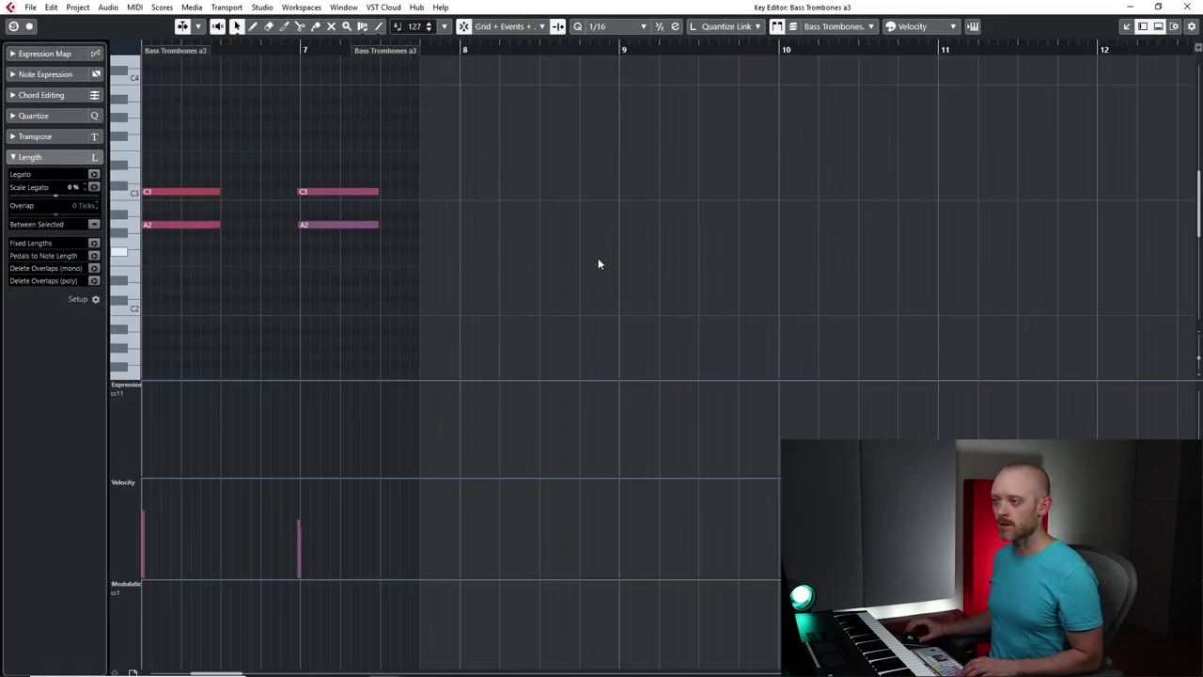
key(q)
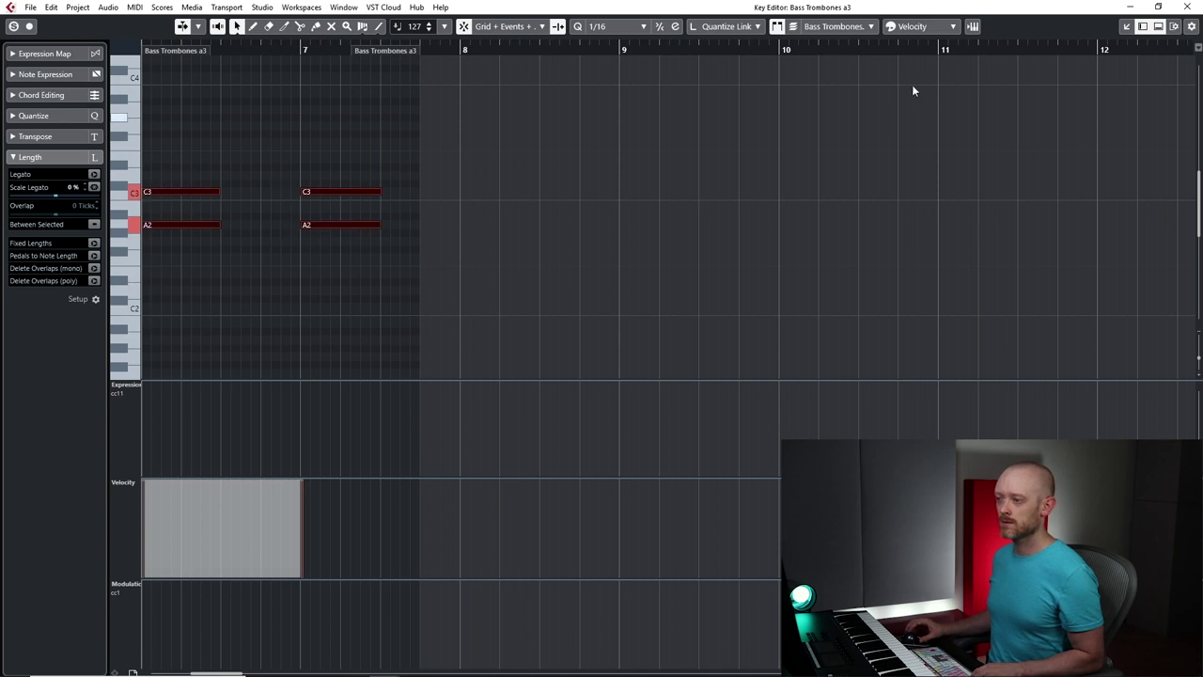
click(1190, 7)
key(space)
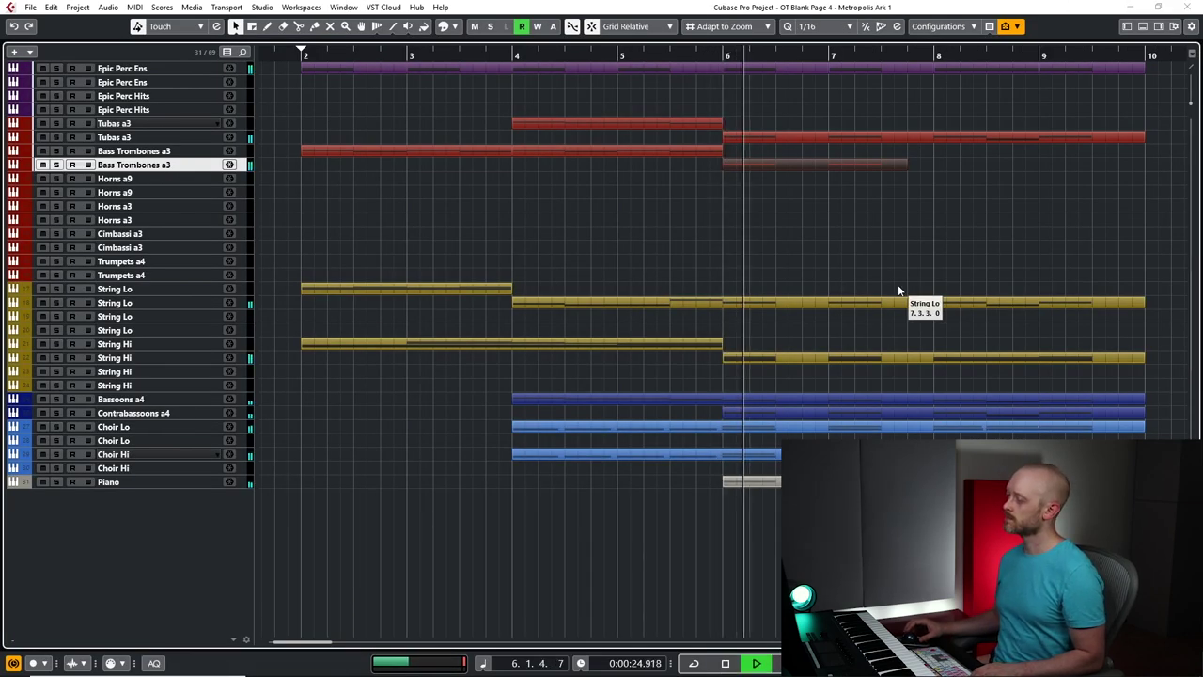
double_click(764, 162)
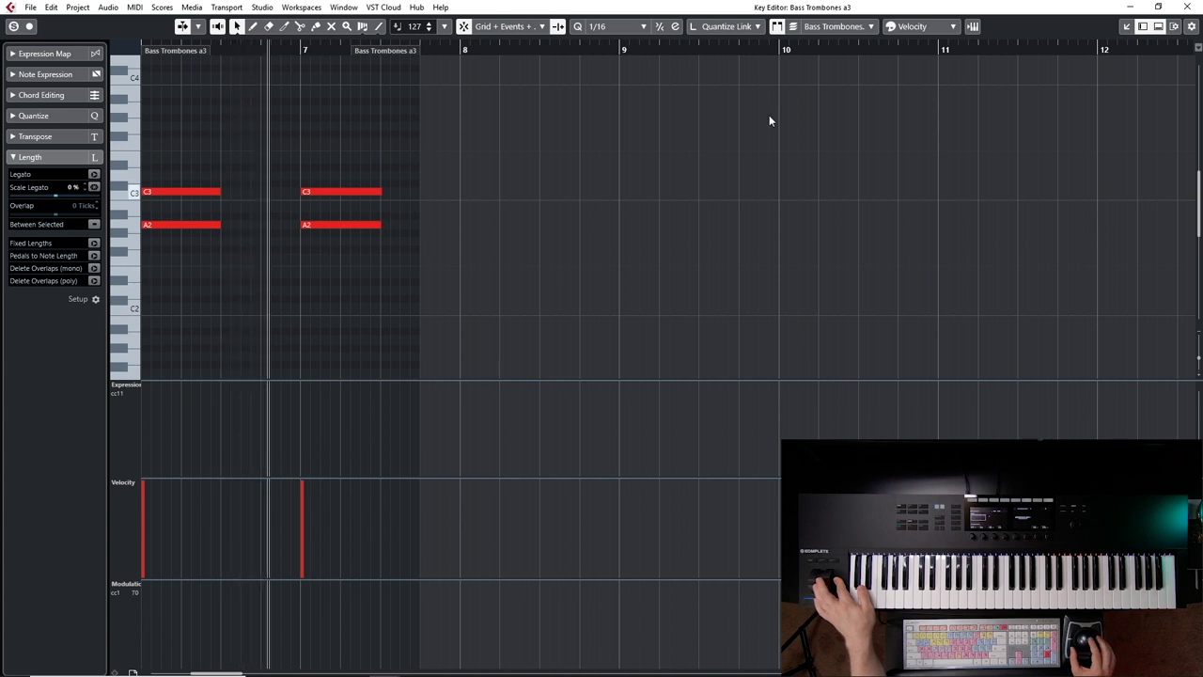
click(1181, 7)
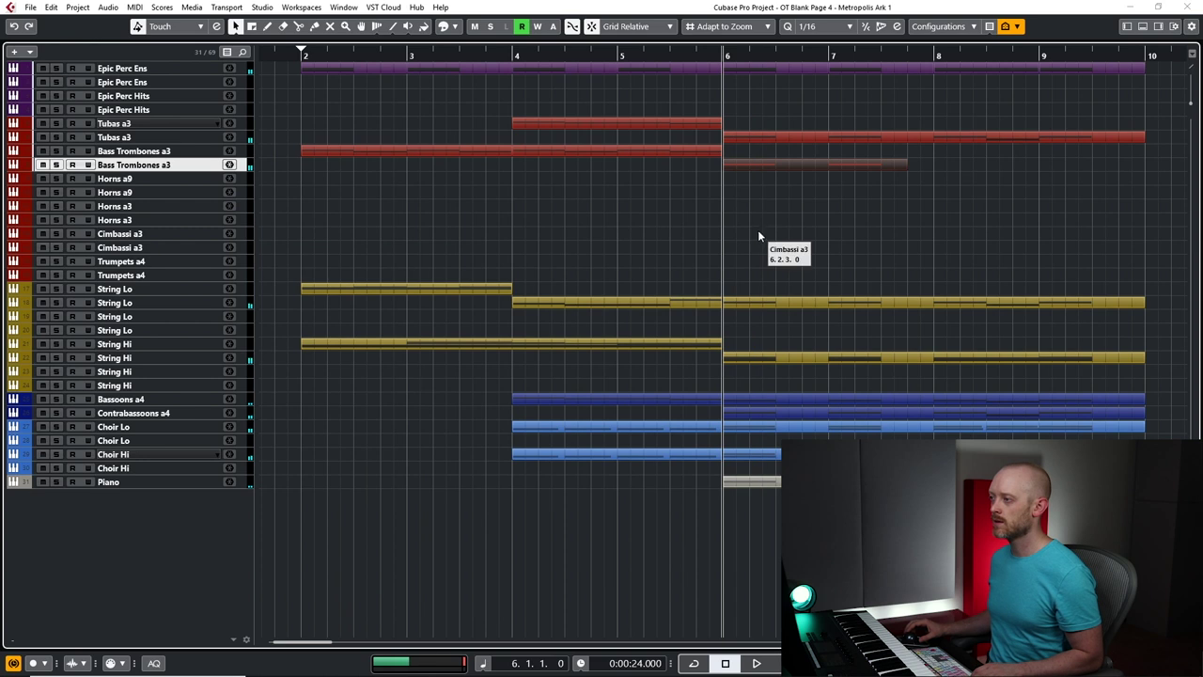
Create an Epic Perc Hits part at bar 6 holding a C1 hit at its start
click(159, 95)
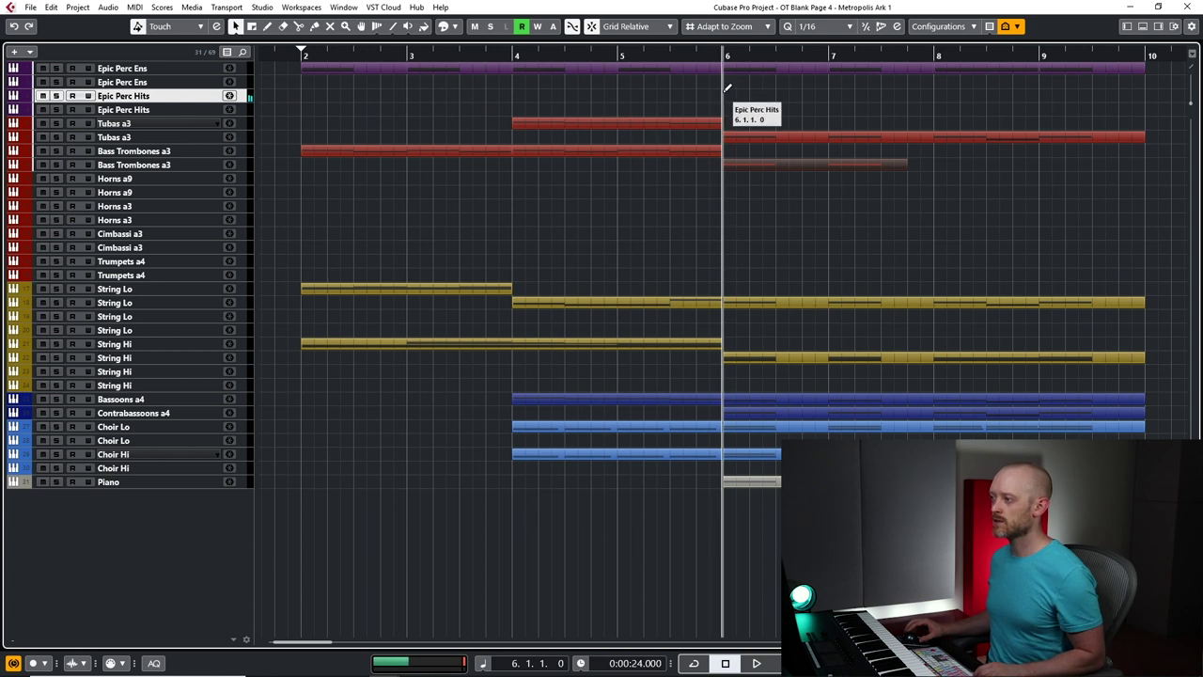
drag(726, 88, 806, 95)
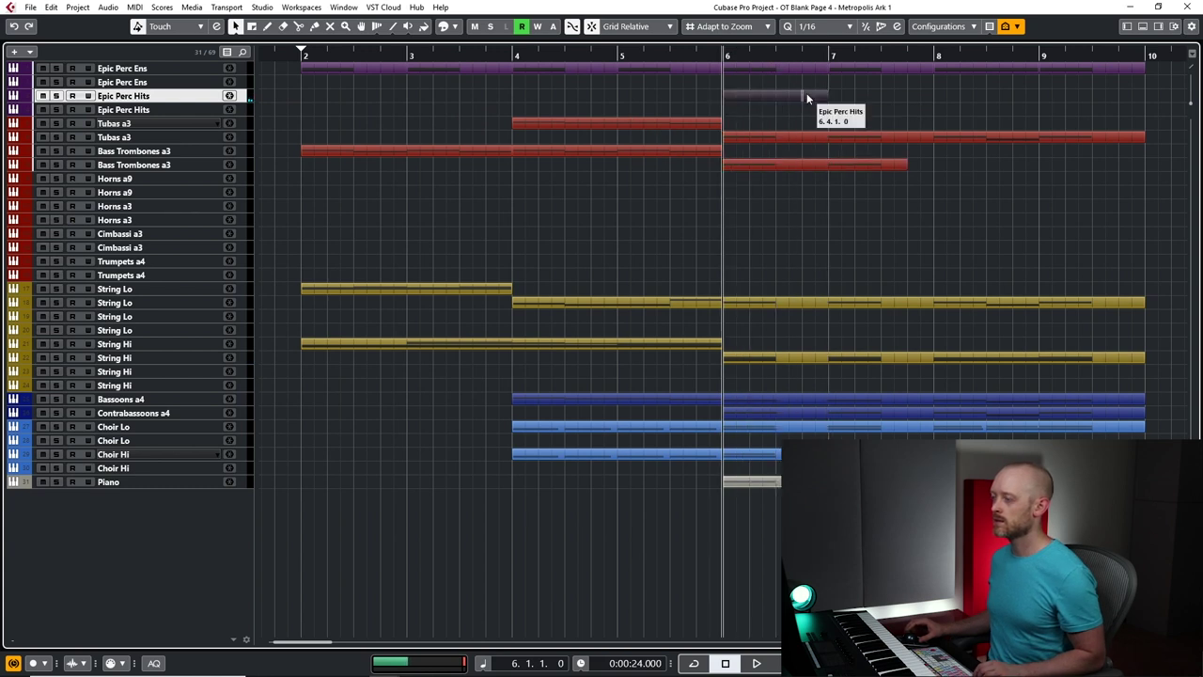
double_click(797, 96)
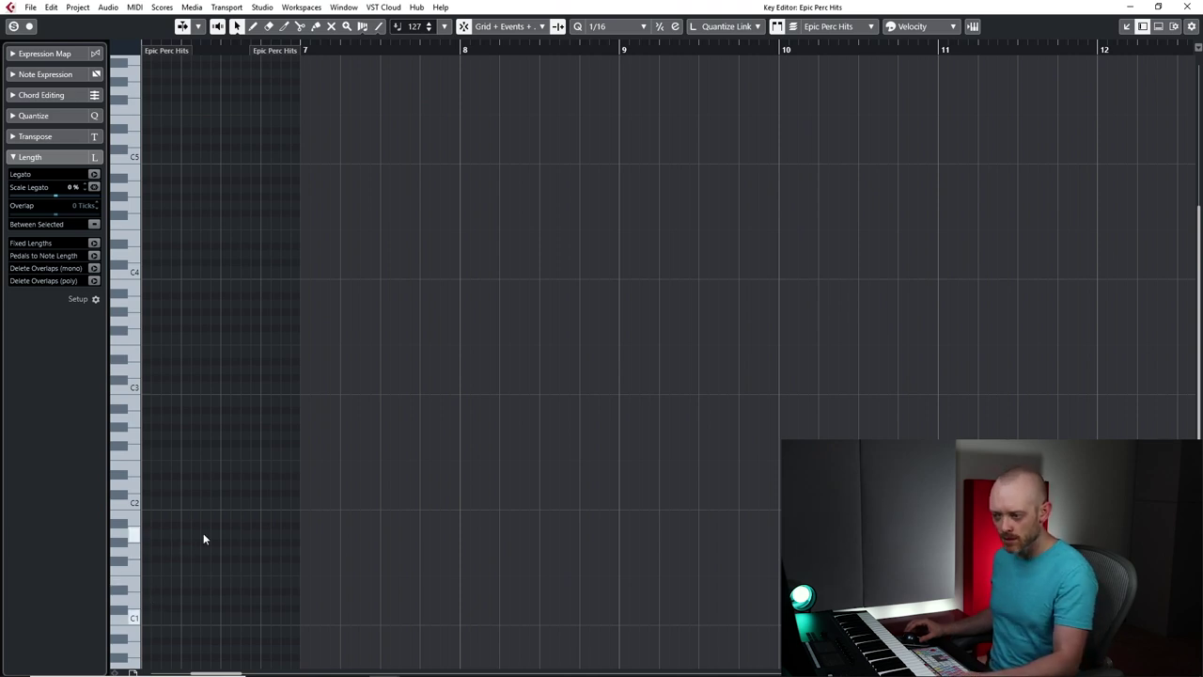
drag(144, 616, 223, 613)
click(1187, 7)
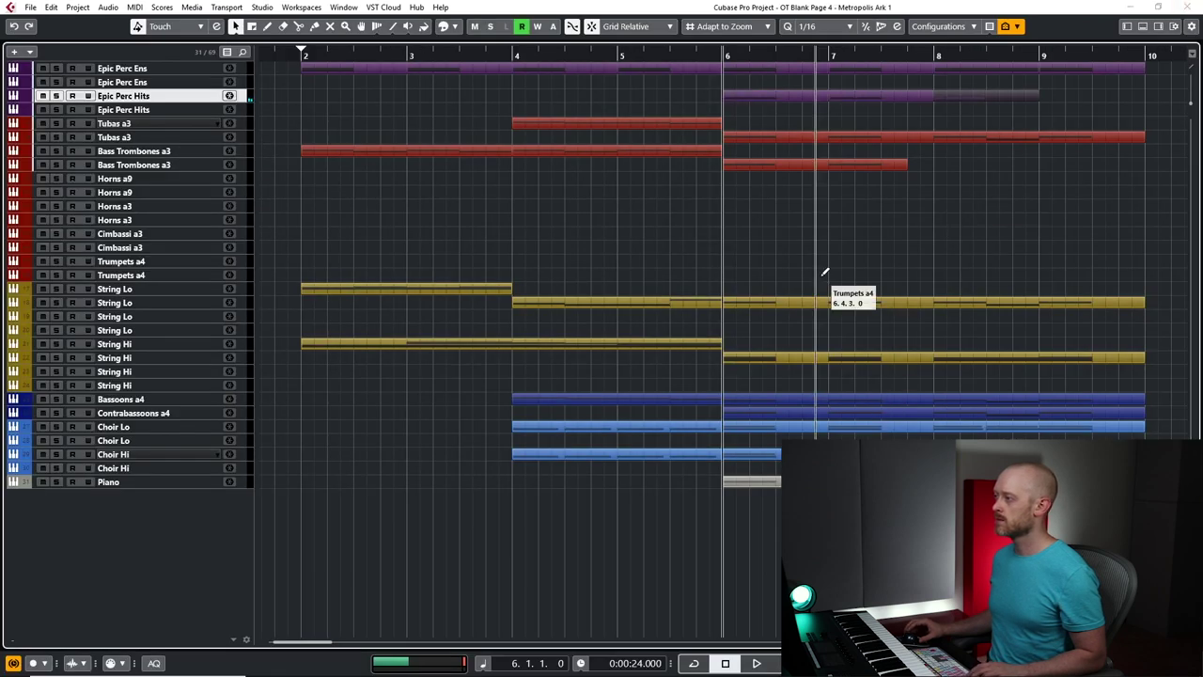
Duplicate the C1 hit to extend the pattern, then play back from bar 6
double_click(999, 91)
key(ctrl+d)
click(1190, 7)
click(775, 134)
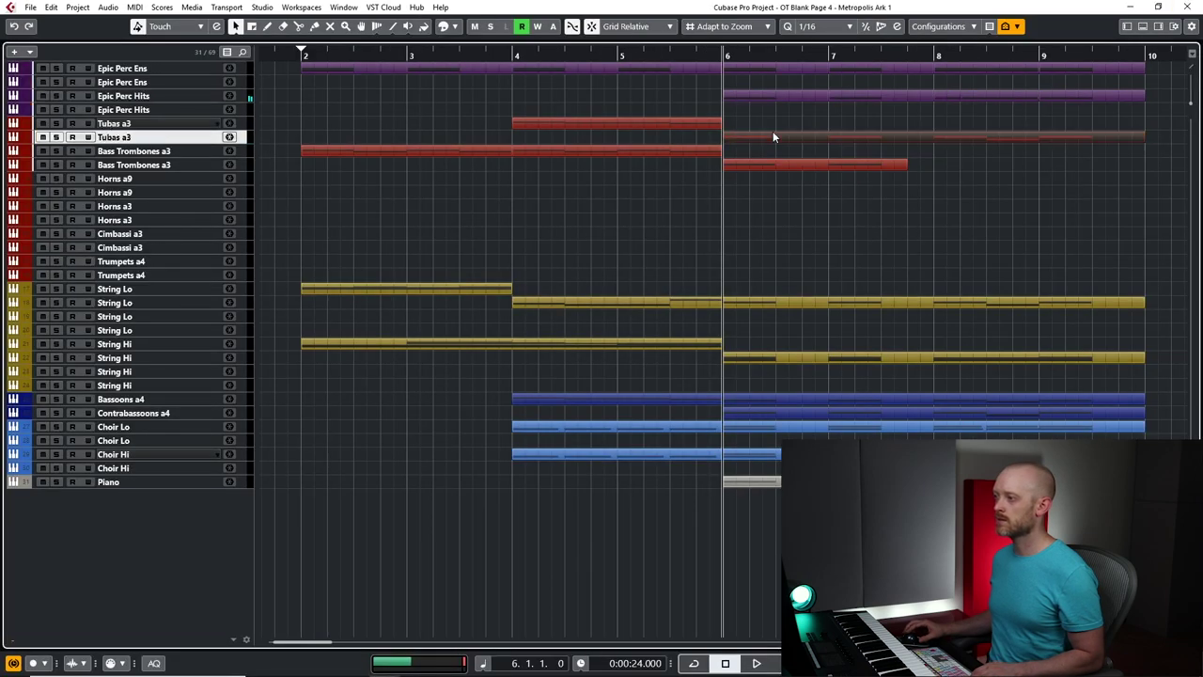
key(space)
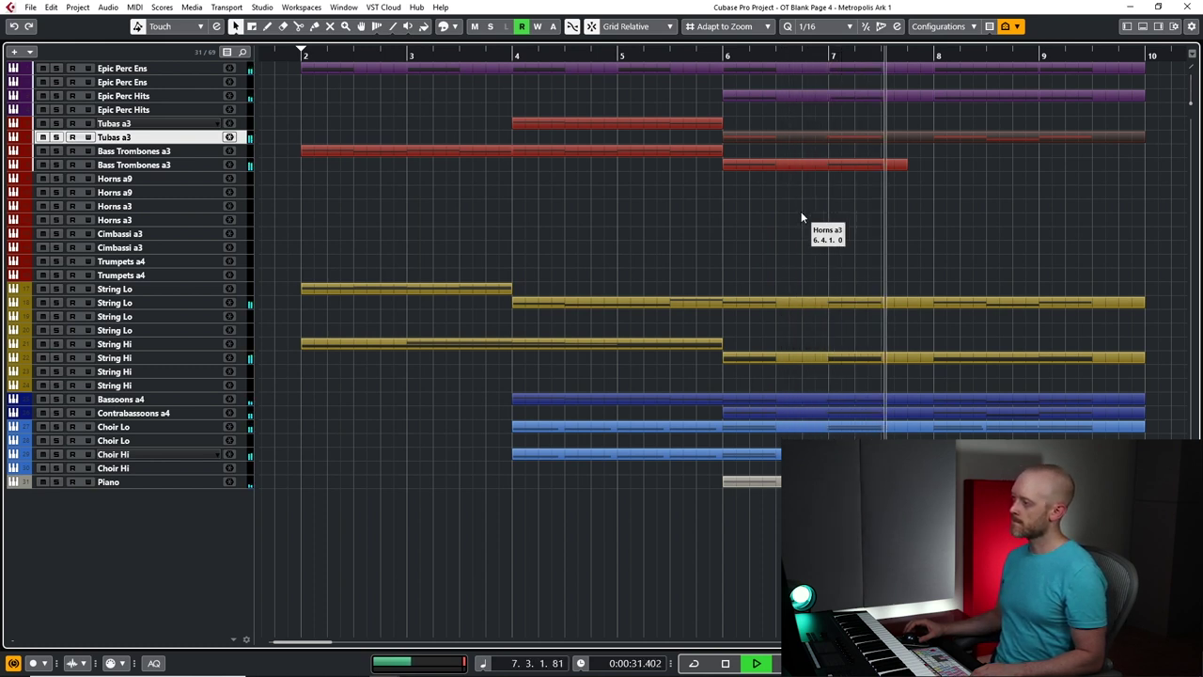
key(space)
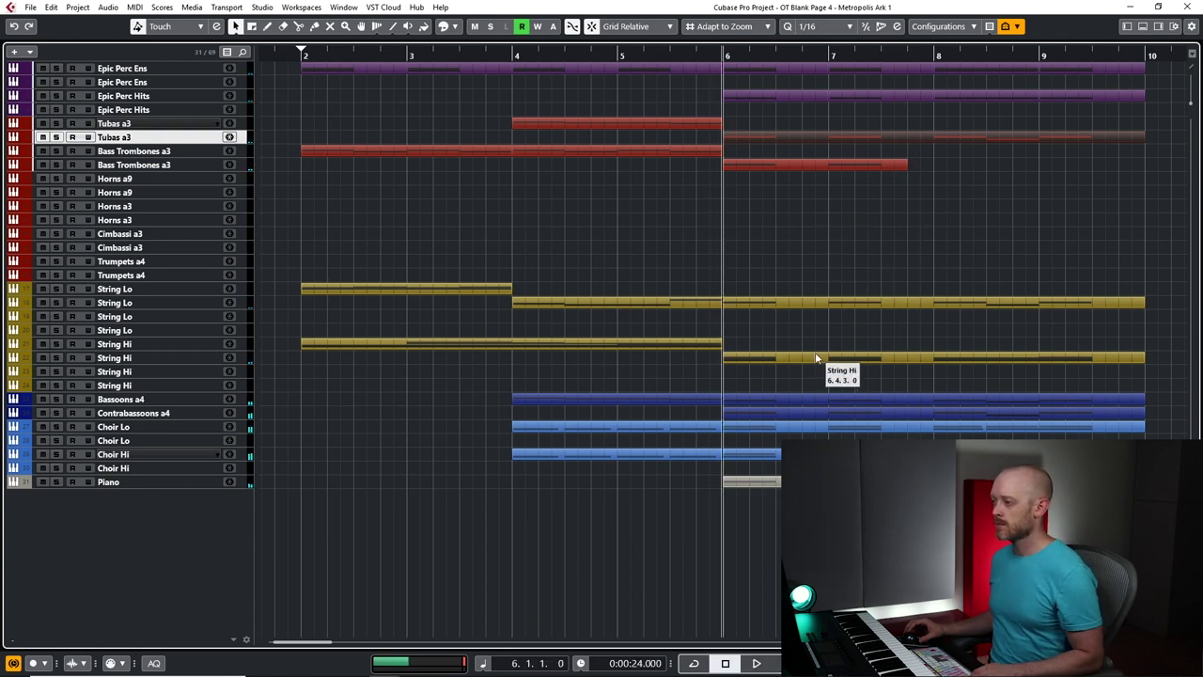
Copy the five Choir Hi F3 notes up to A3 and audition the new voicing
double_click(746, 457)
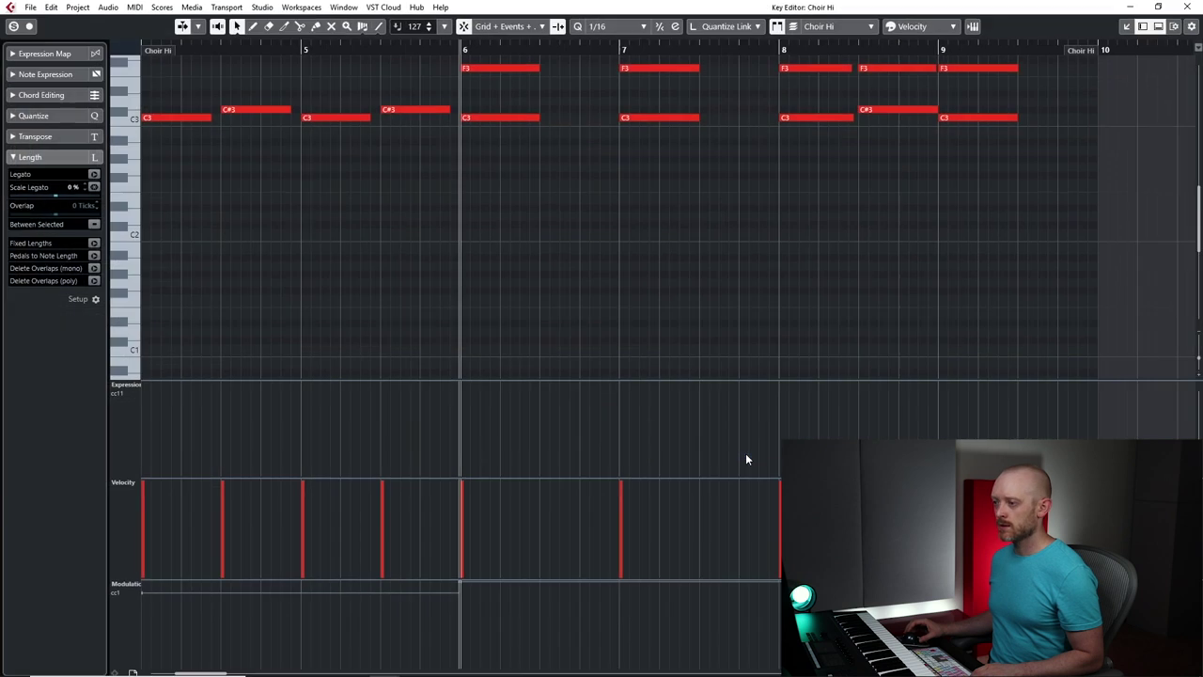
scroll(629, 244, up, 3)
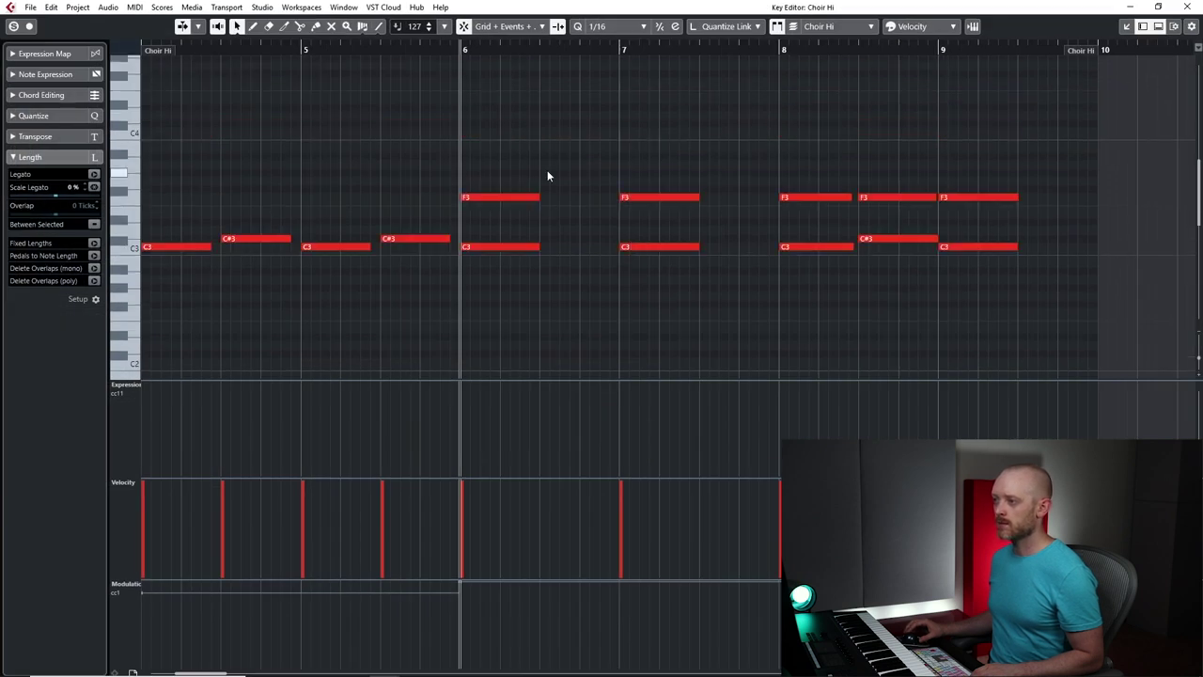
drag(491, 169, 690, 214)
drag(497, 167, 979, 211)
key(alt+Up)
key(Up)
key(Up)
key(Up)
key(space)
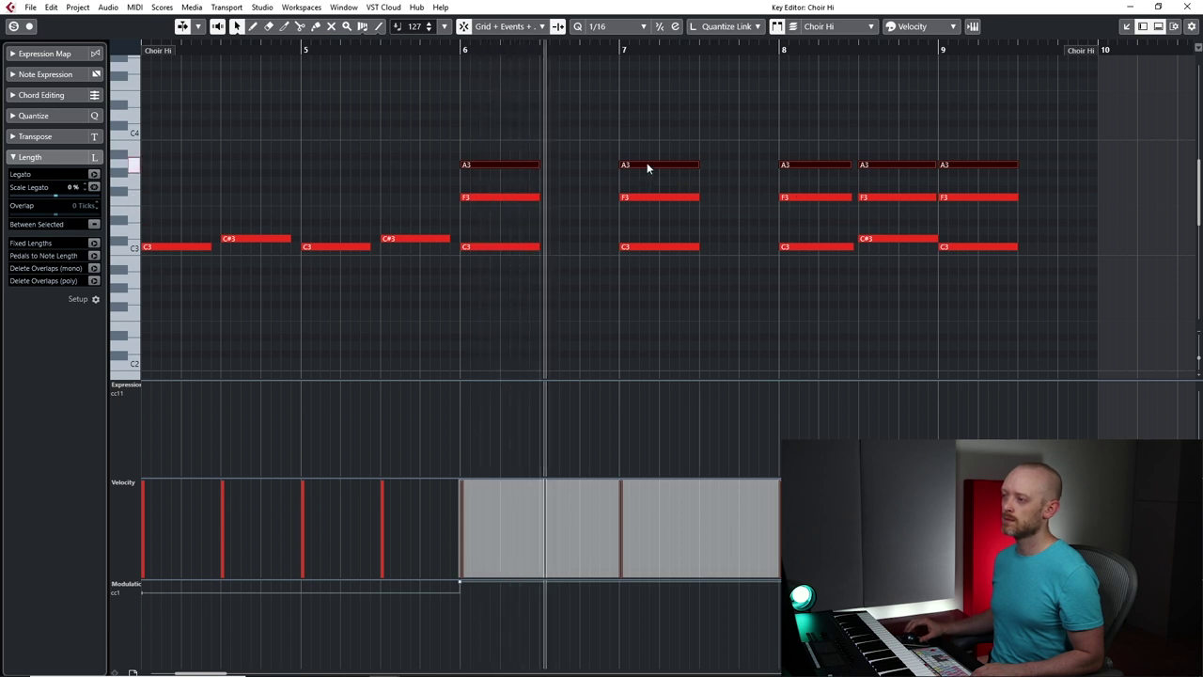
key(space)
Audition the choir from bar 8 and undo the stray A#3 note at bar 9
click(809, 166)
key(space)
key(space)
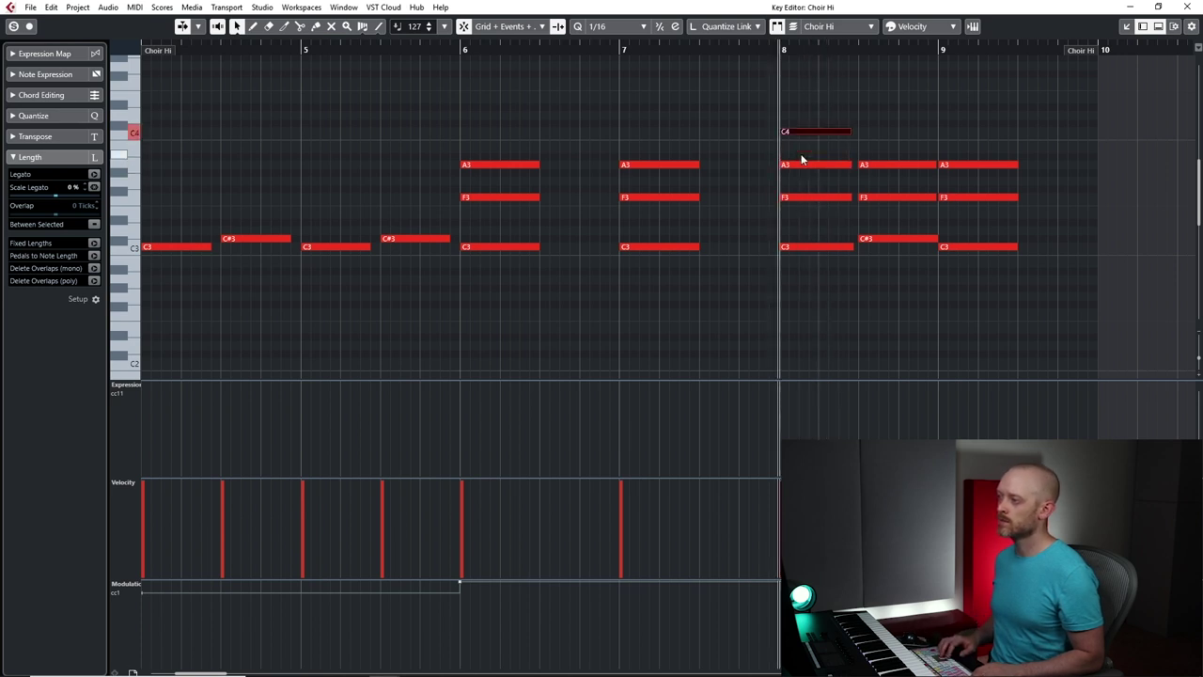
key(space)
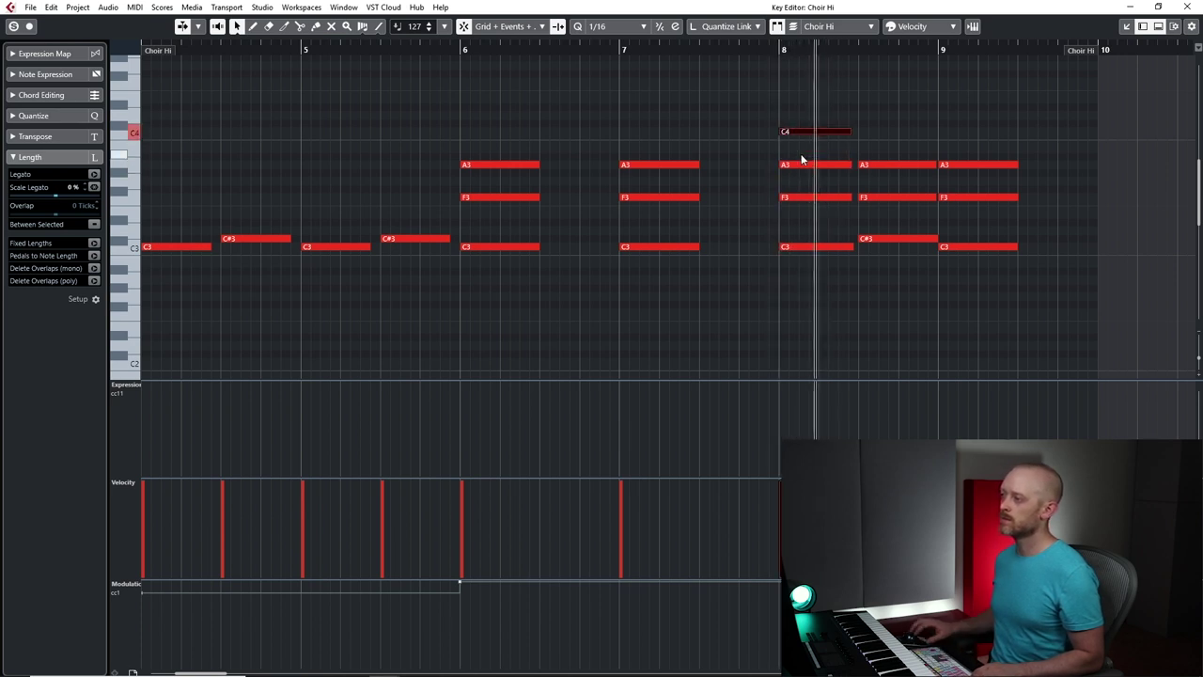
key(space)
click(891, 165)
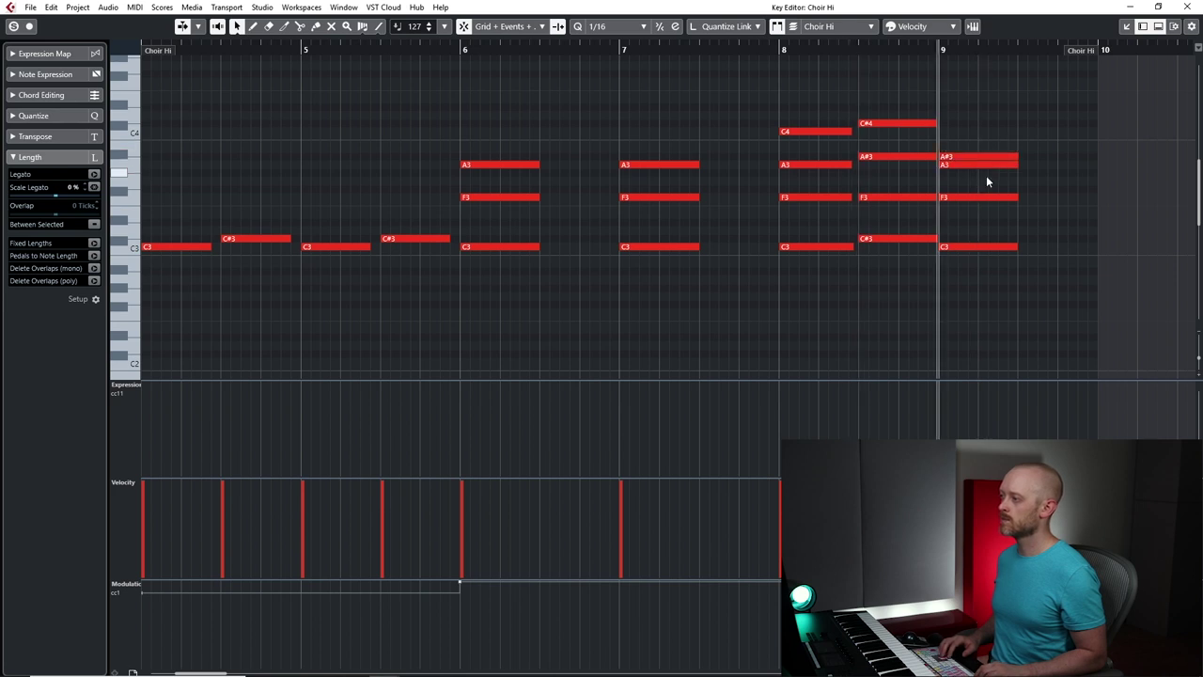
key(ctrl+z)
Check the C#4, C4 and F4 top-line notes, zooming in around bar 9
click(897, 124)
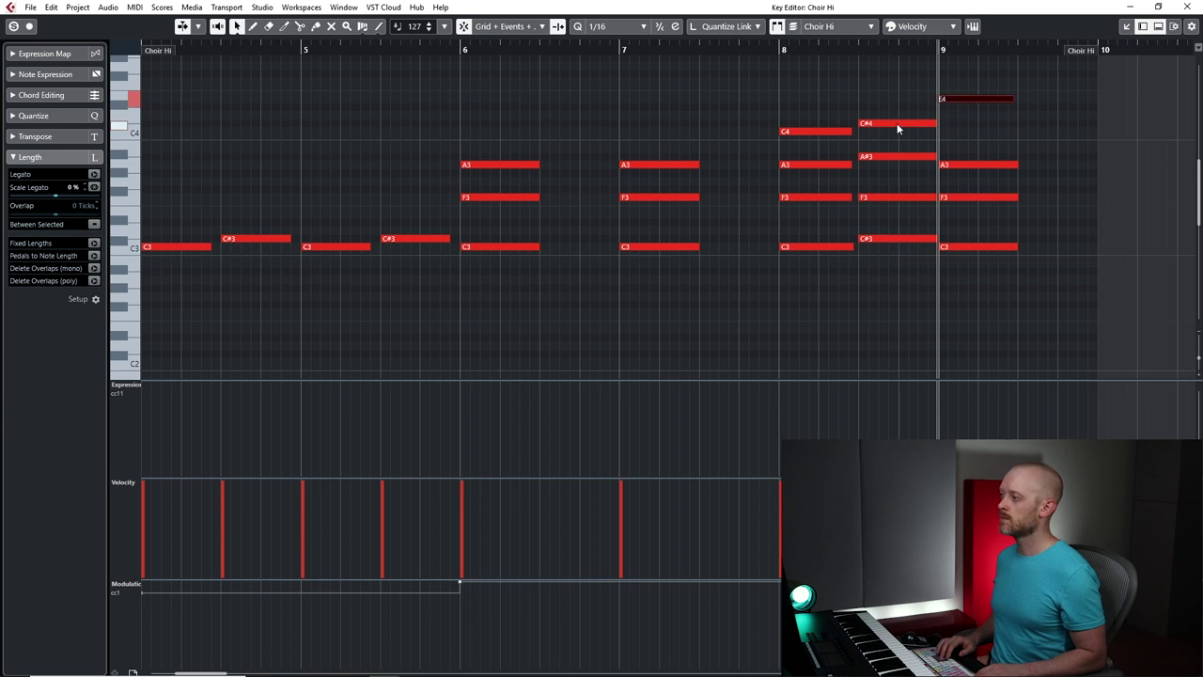
click(794, 131)
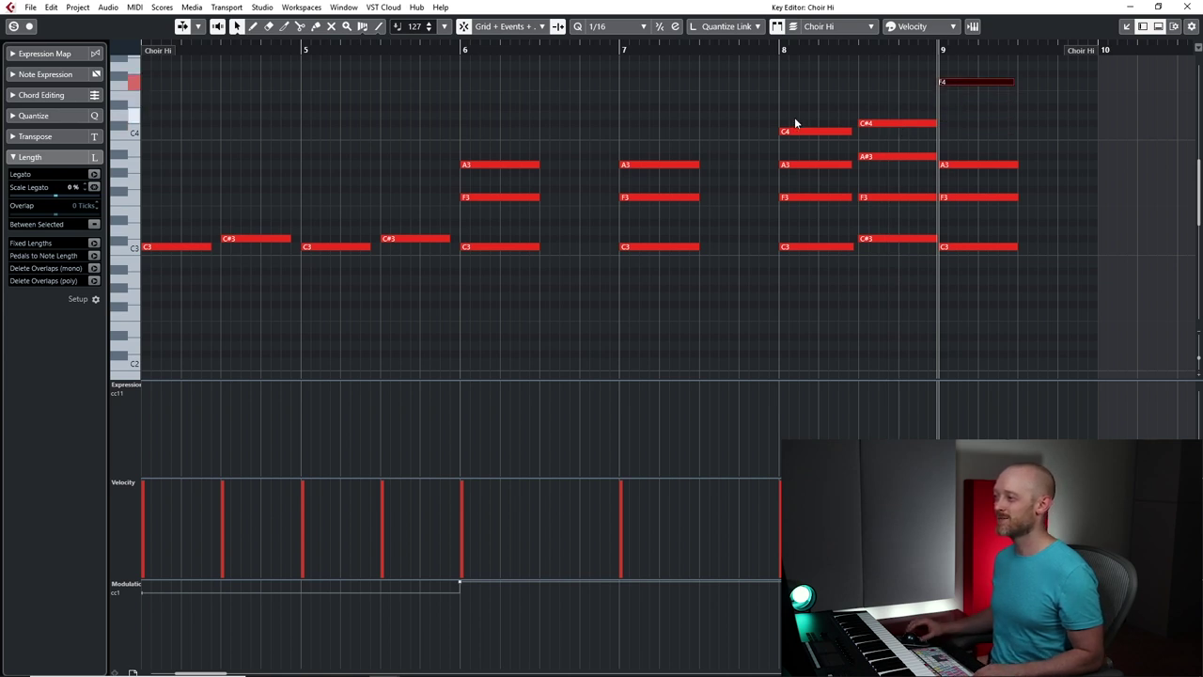
key(space)
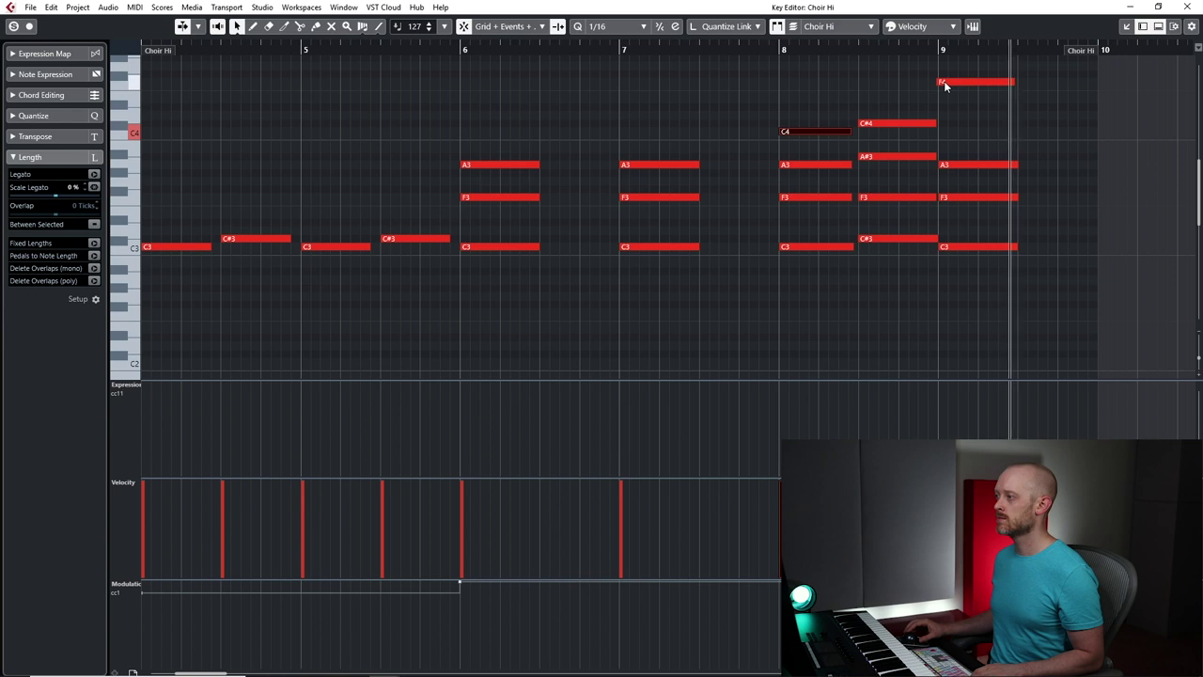
key(space)
click(944, 82)
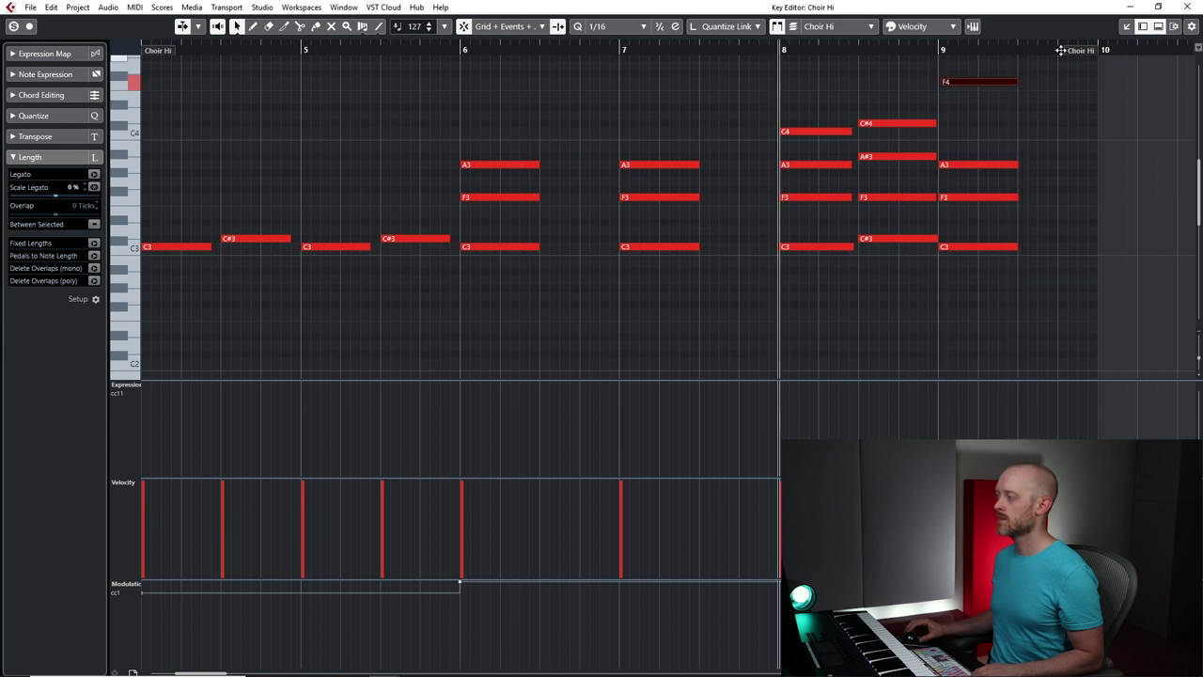
key(h)
key(h)
key(h)
key(h)
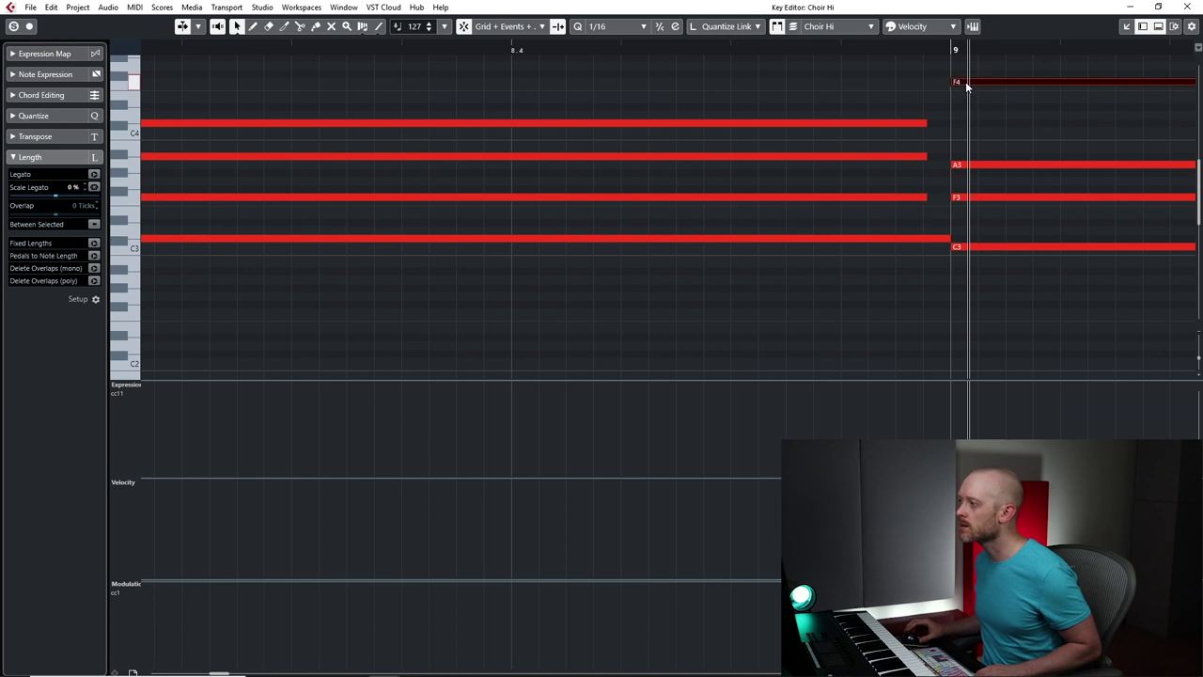
key(Escape)
scroll(944, 225, left, 5)
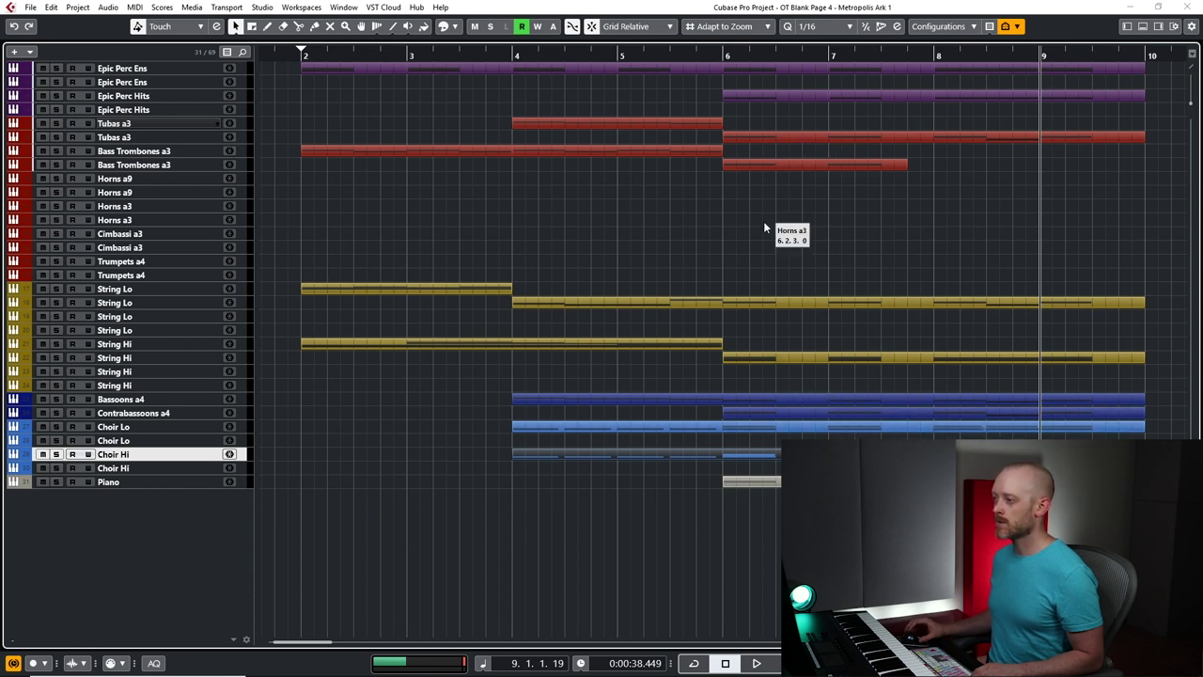
Check the Choir Lo track's Aarauer Choir Low Kontakt instrument, then open its part's notes
click(775, 449)
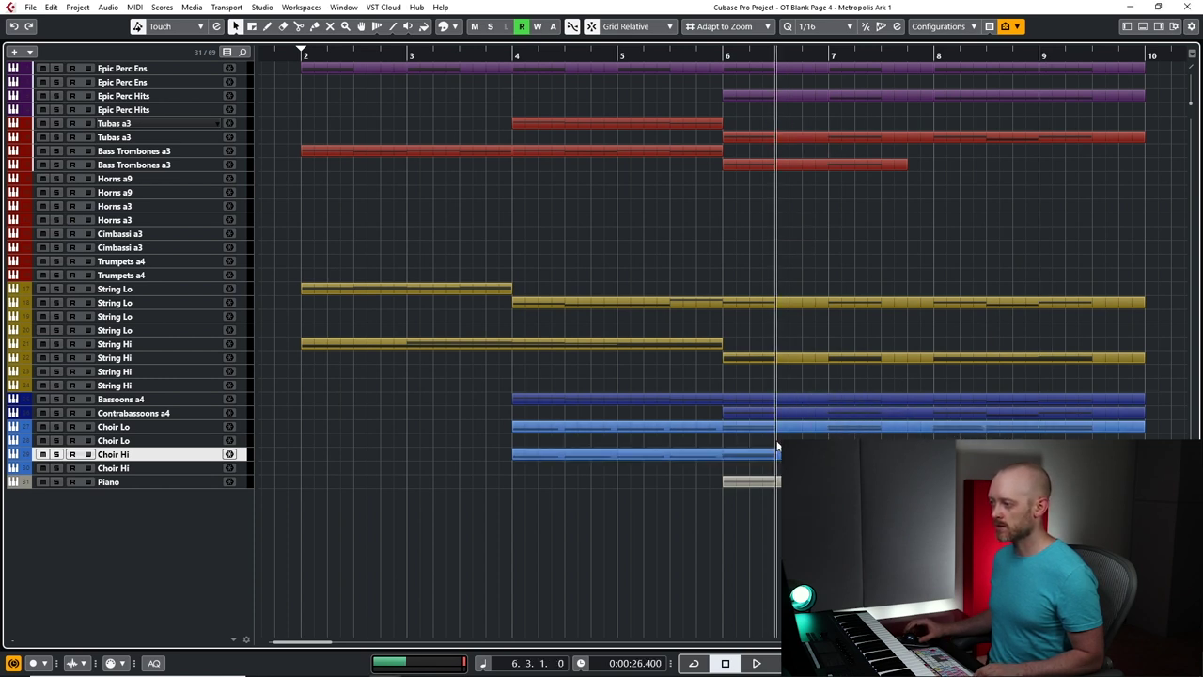
click(150, 441)
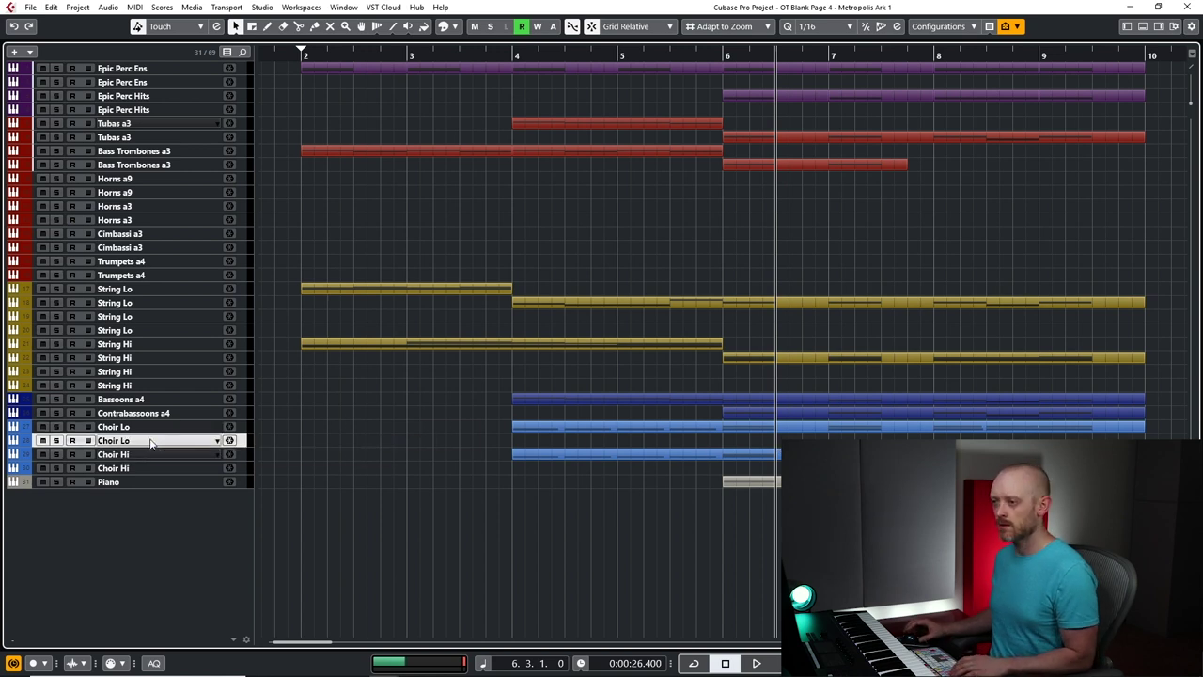
key(Return)
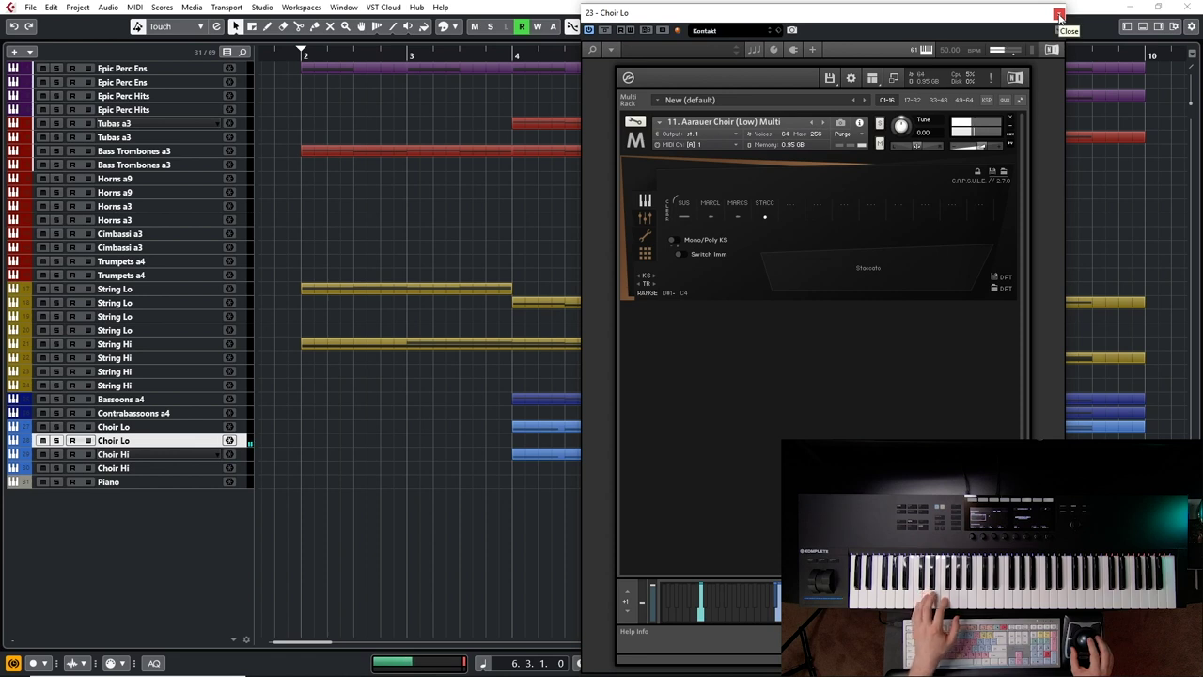
click(1059, 16)
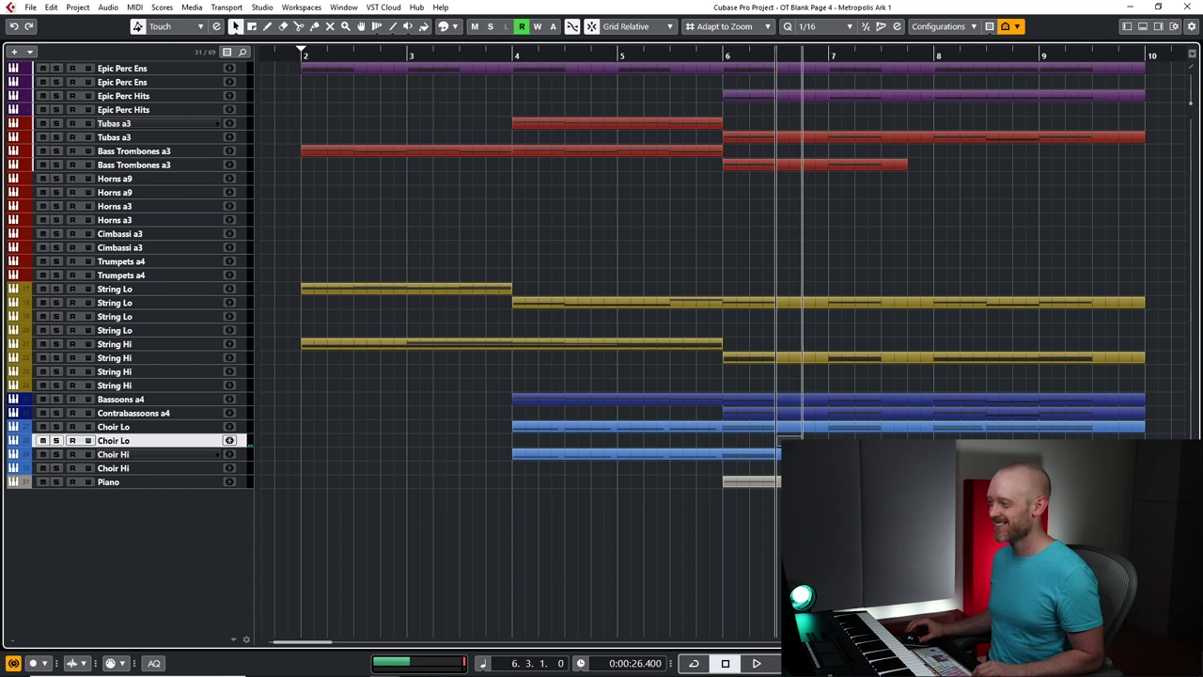
key(ctrl+e)
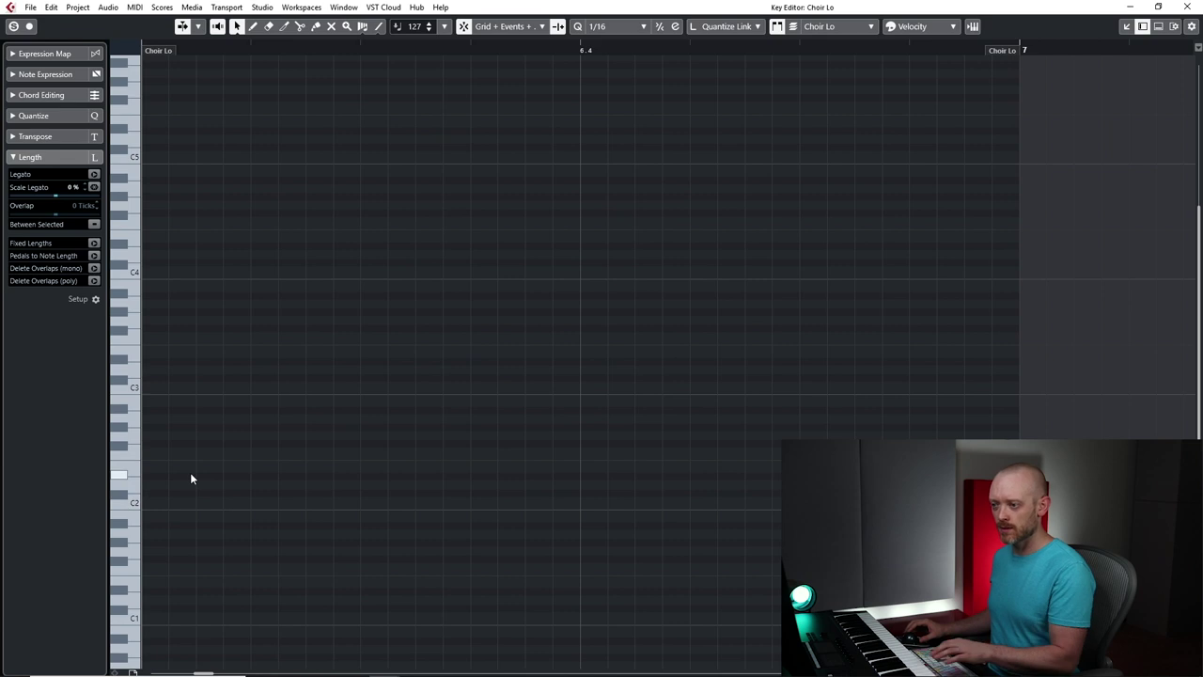
Audition the Choir Lo F2–C2 staccato pattern and return to the arrangement
scroll(150, 504, right, 10)
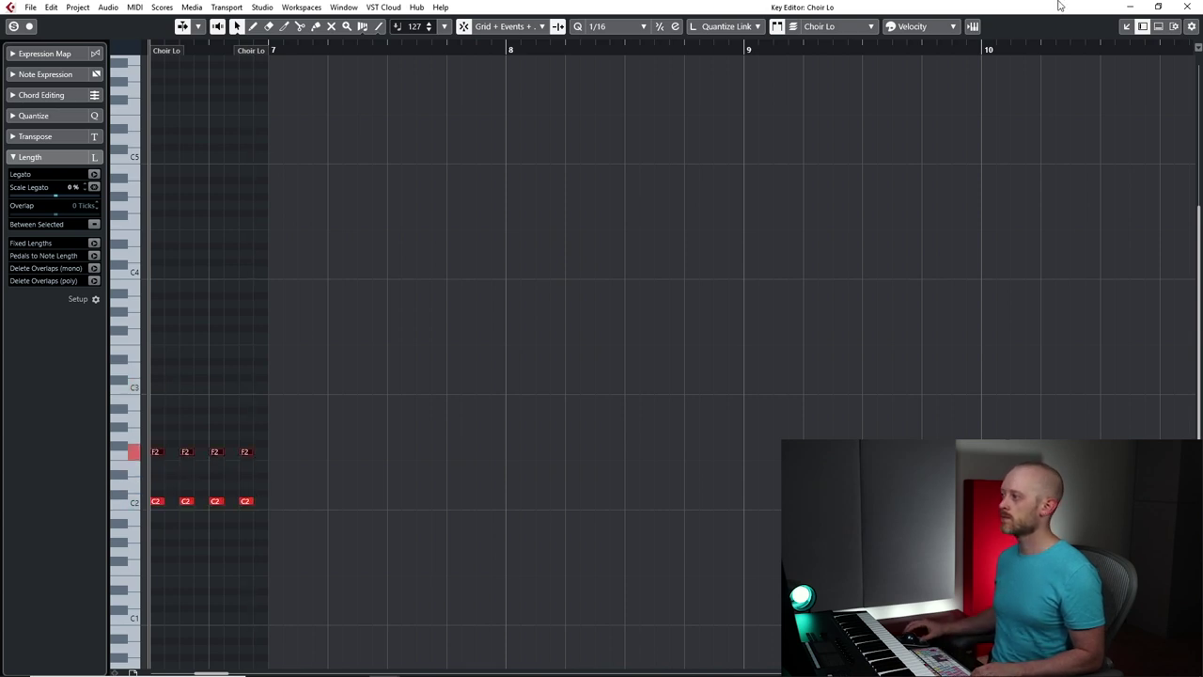
key(space)
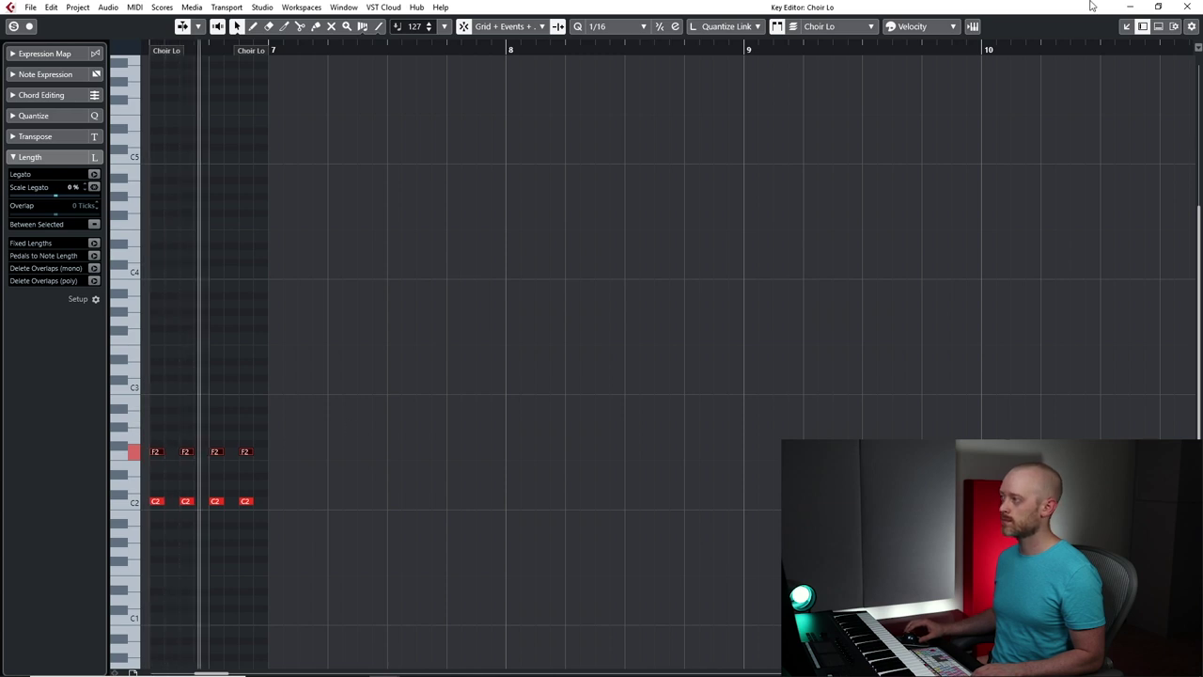
key(Escape)
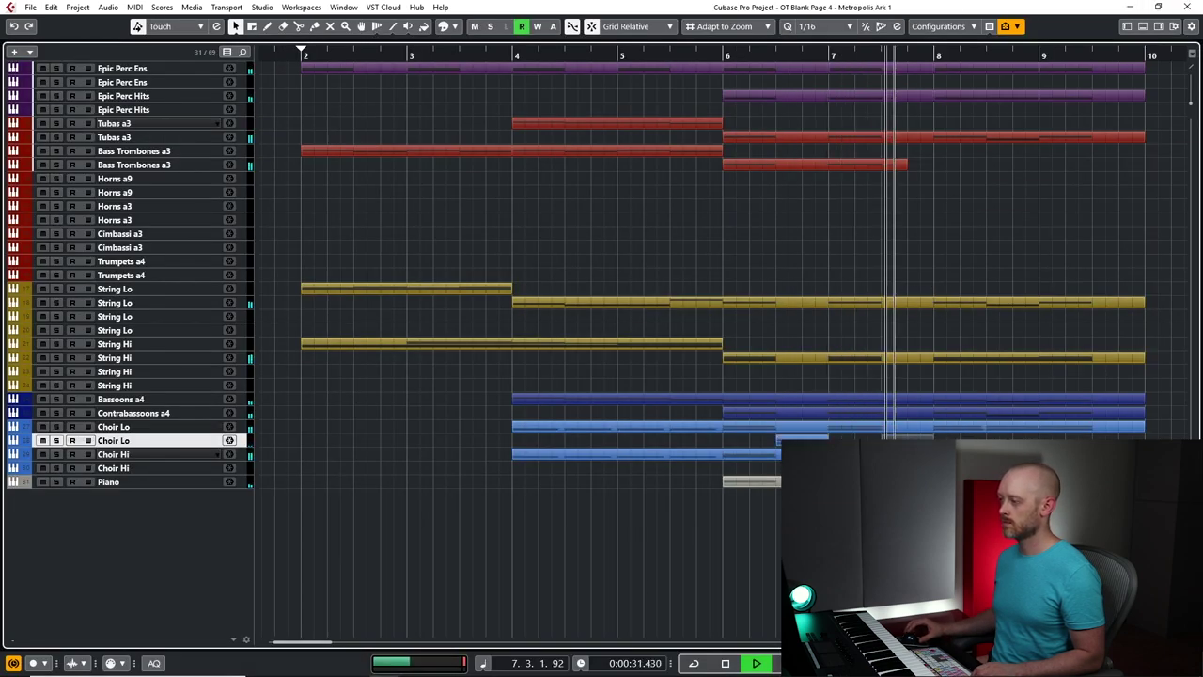
key(space)
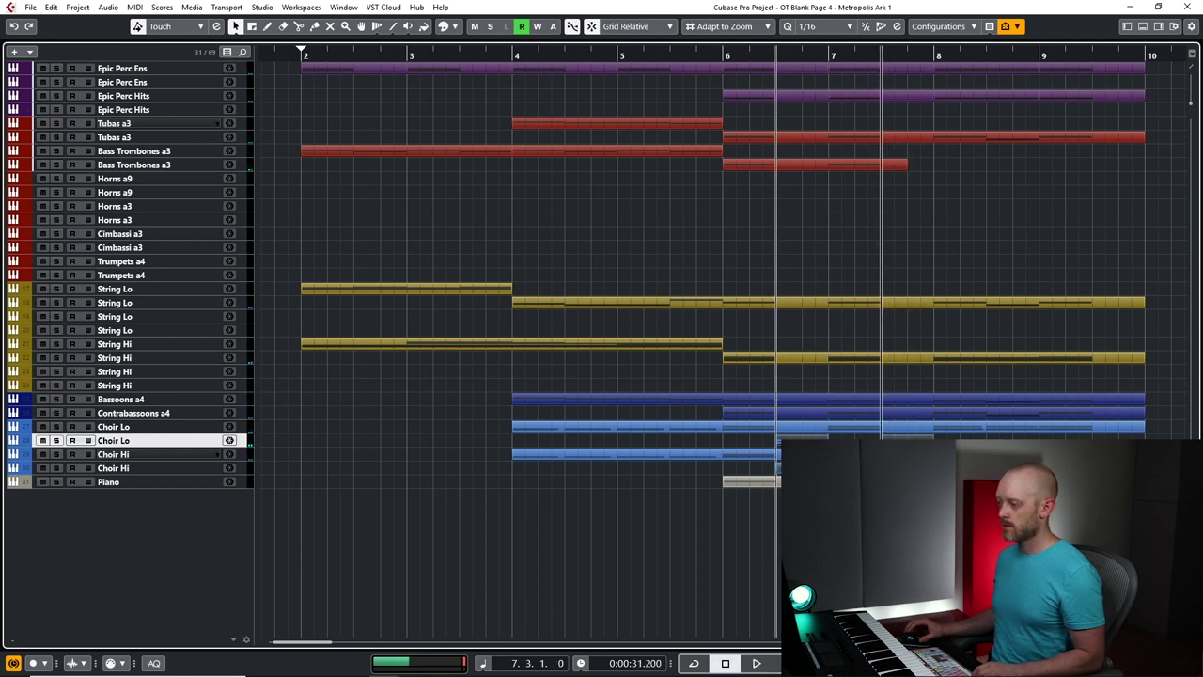
click(113, 467)
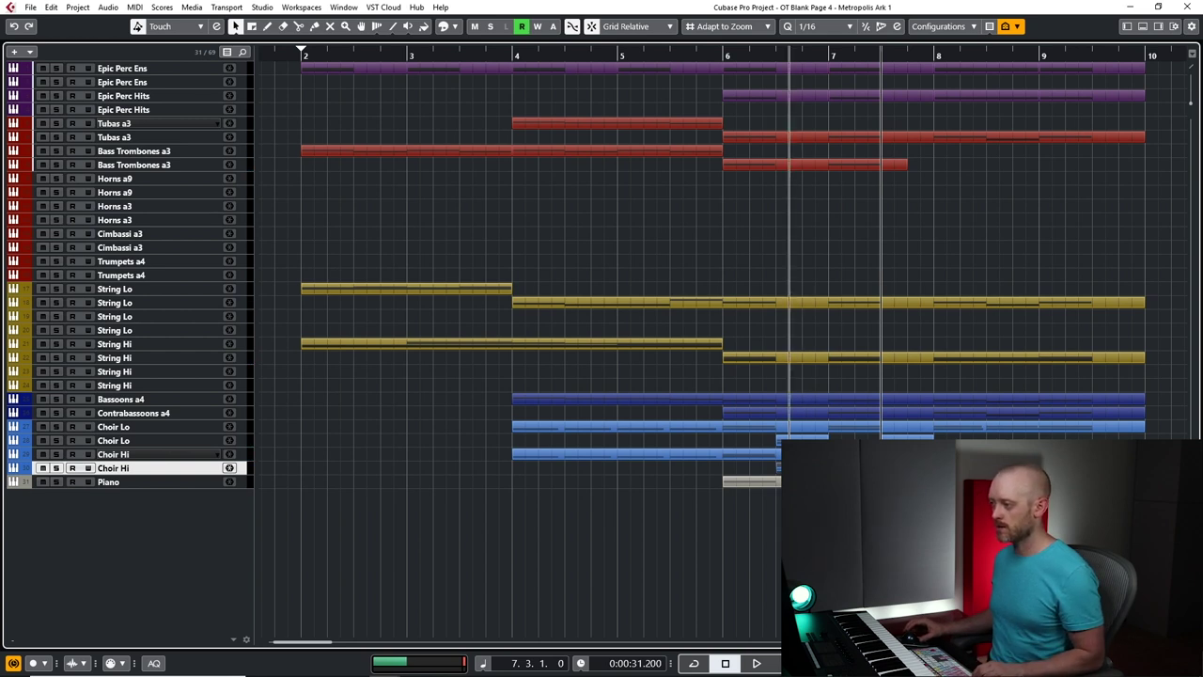
Transpose the second Choir Hi staccato part up an octave to C3 and F3, and audition it
key(Return)
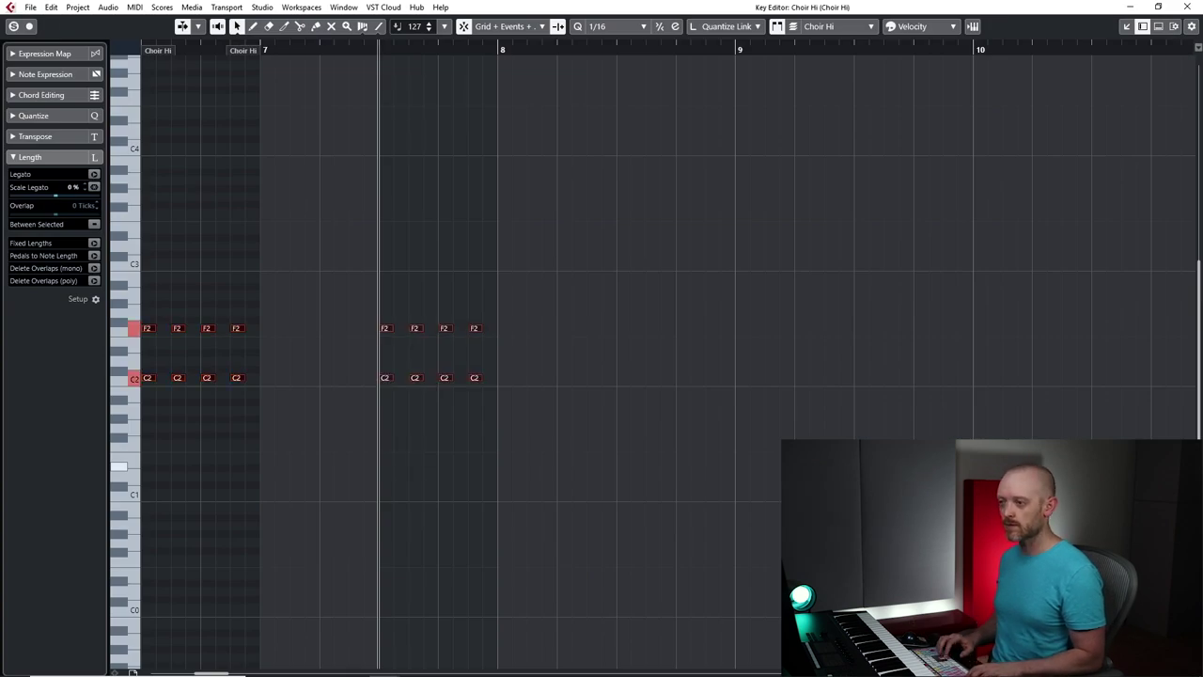
key(shift+Up)
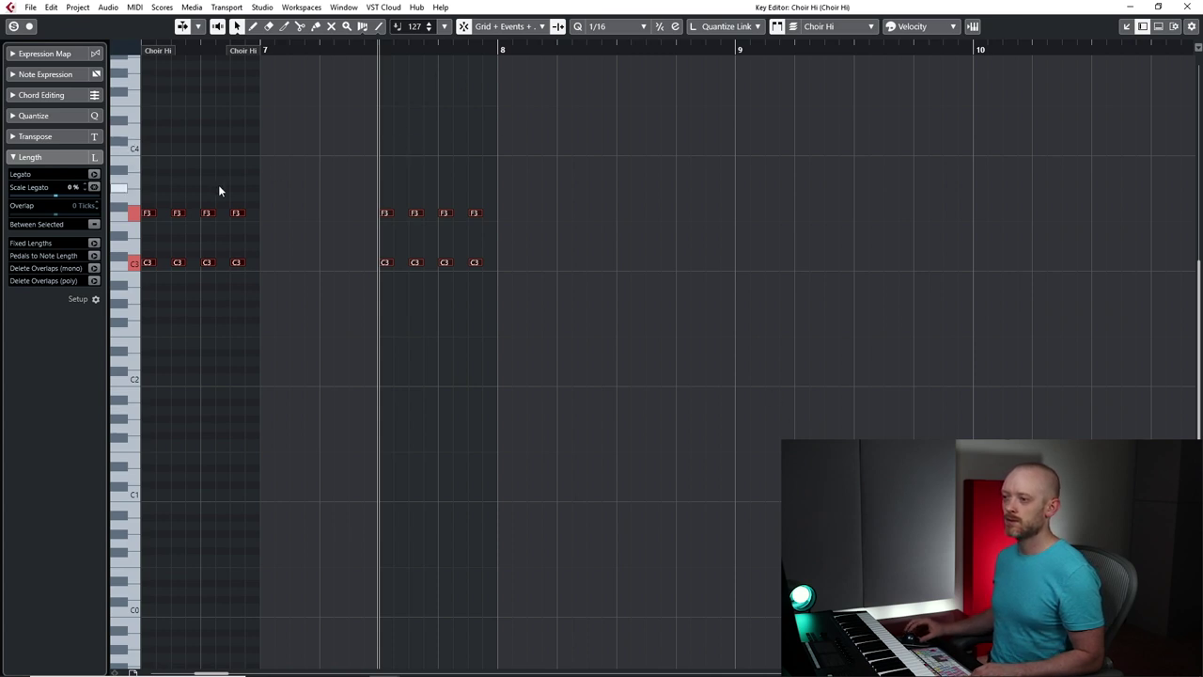
click(141, 223)
key(space)
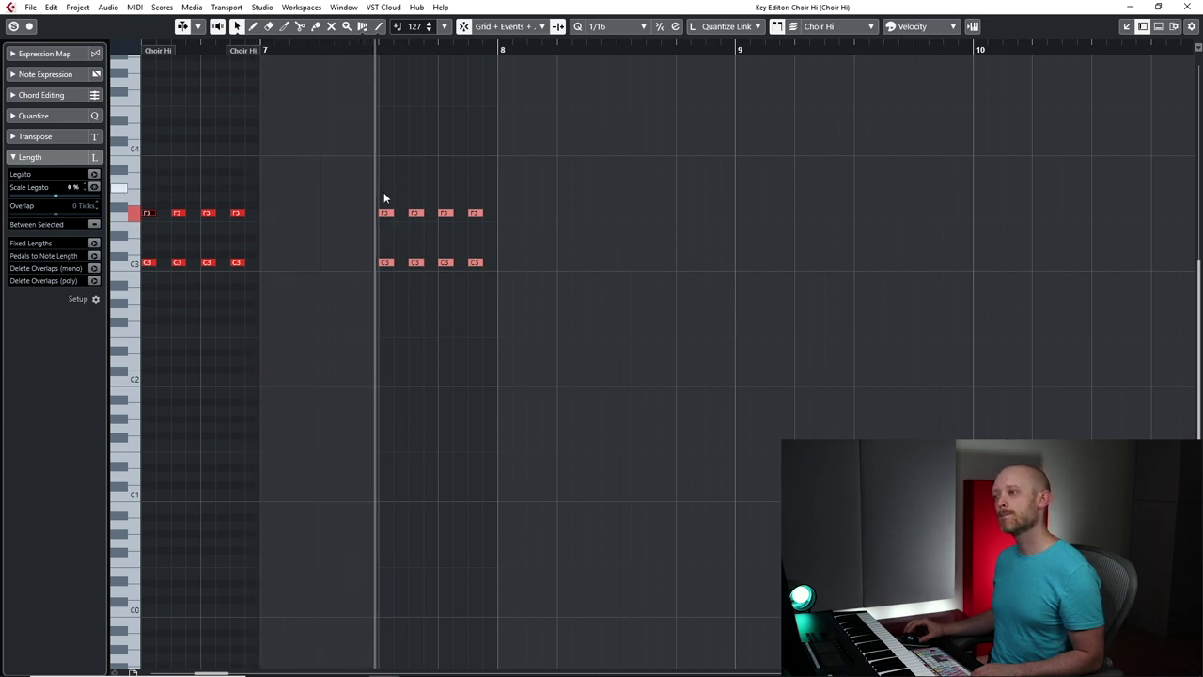
key(space)
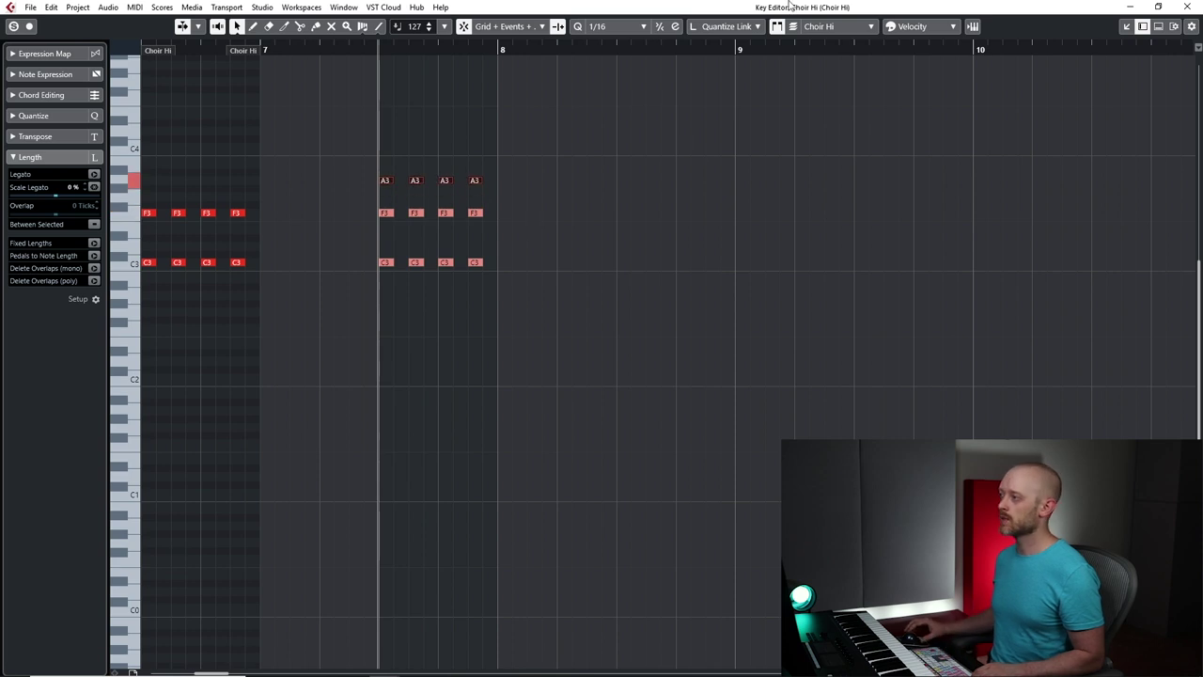
click(1187, 7)
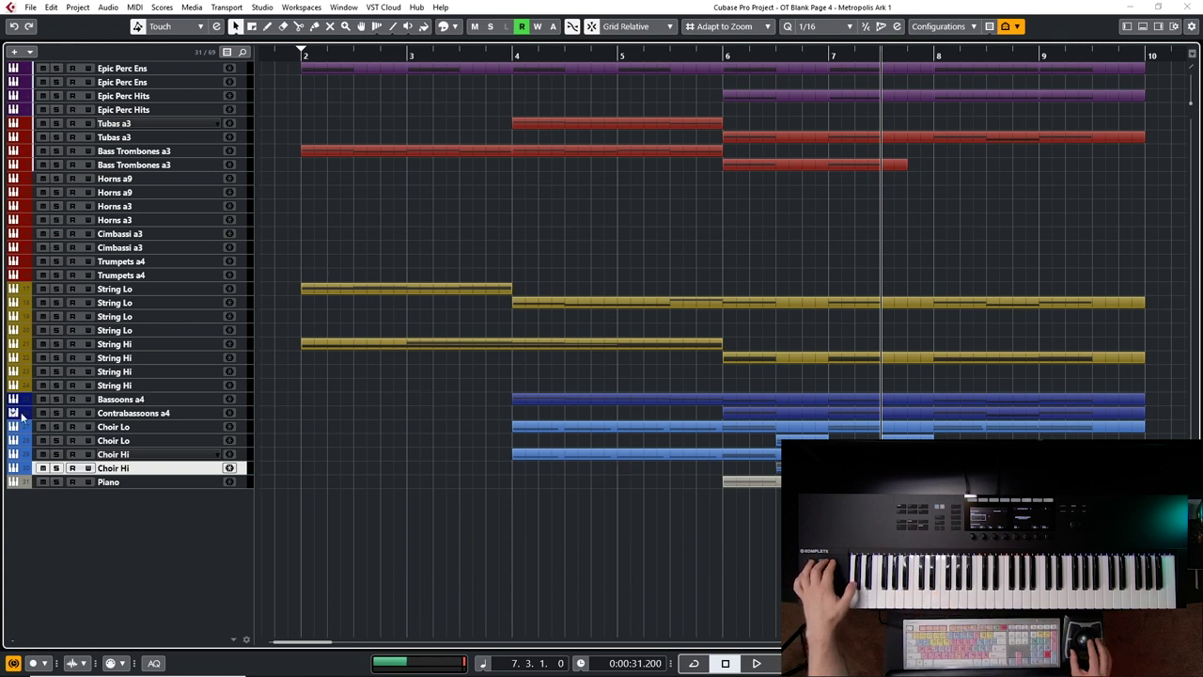
click(121, 429)
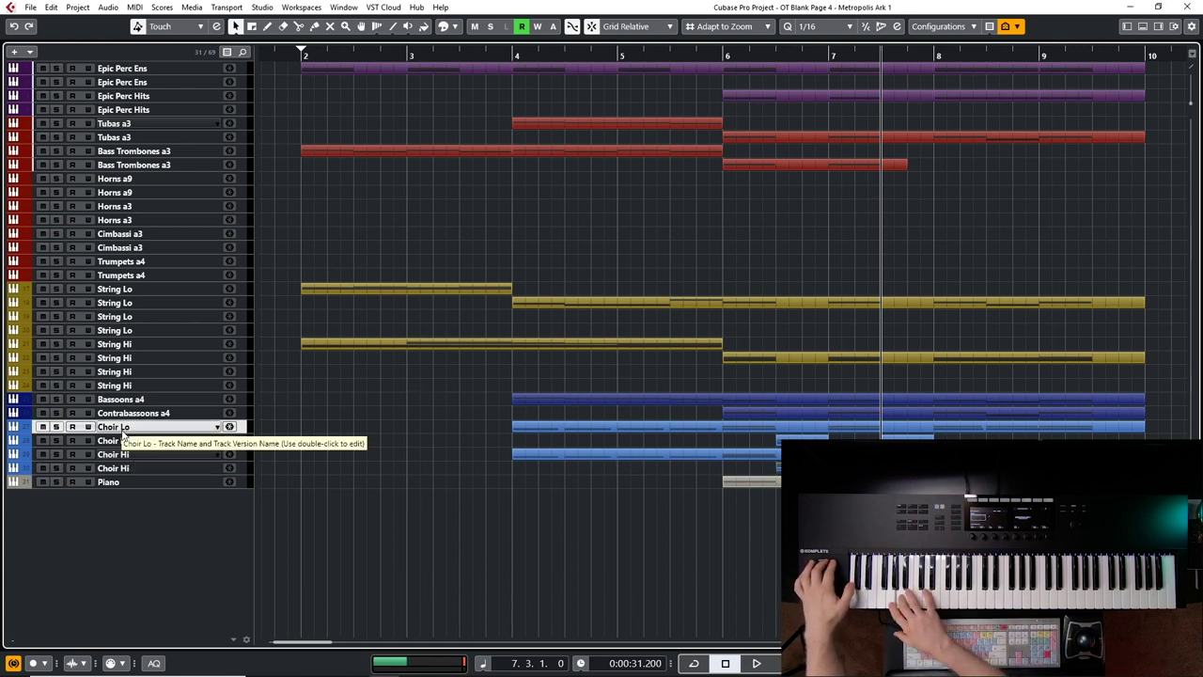
key(space)
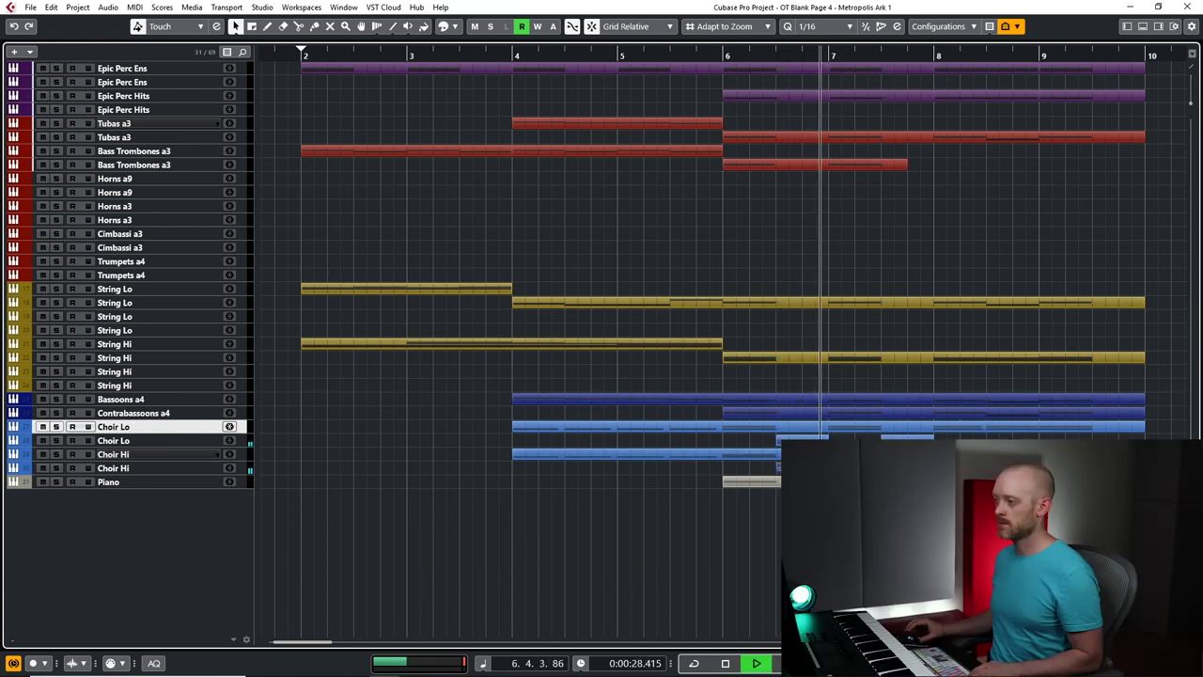
key(space)
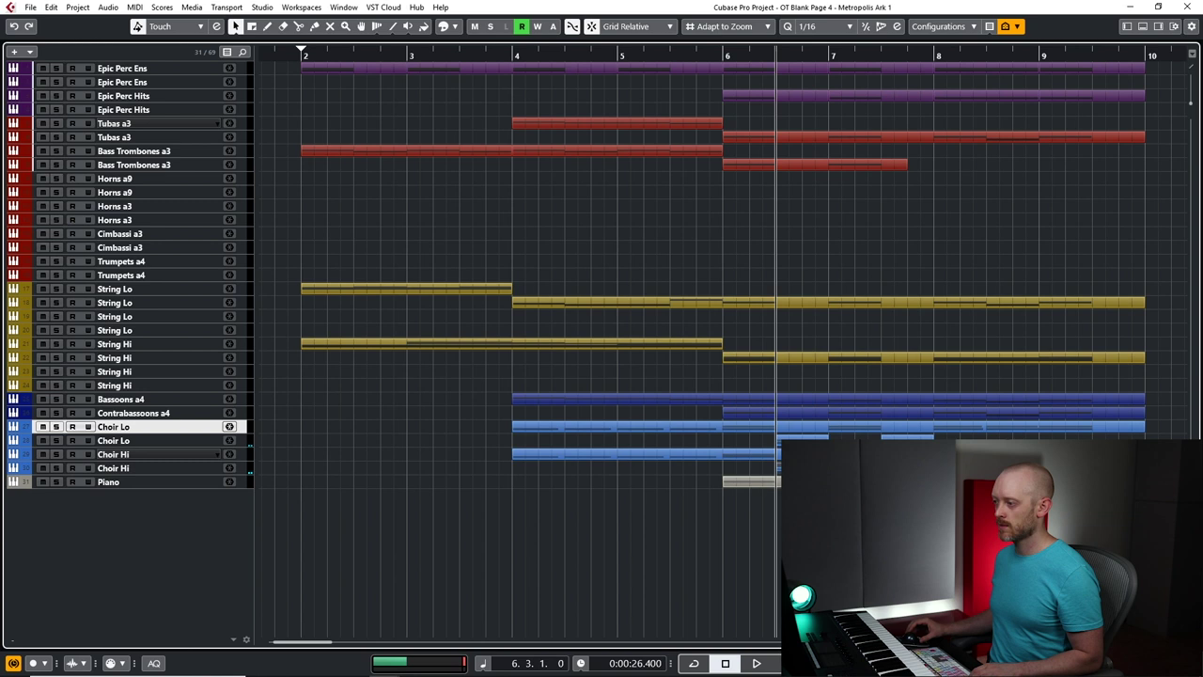
Draw four F3 notes in the Piano part right after its low F0
double_click(766, 483)
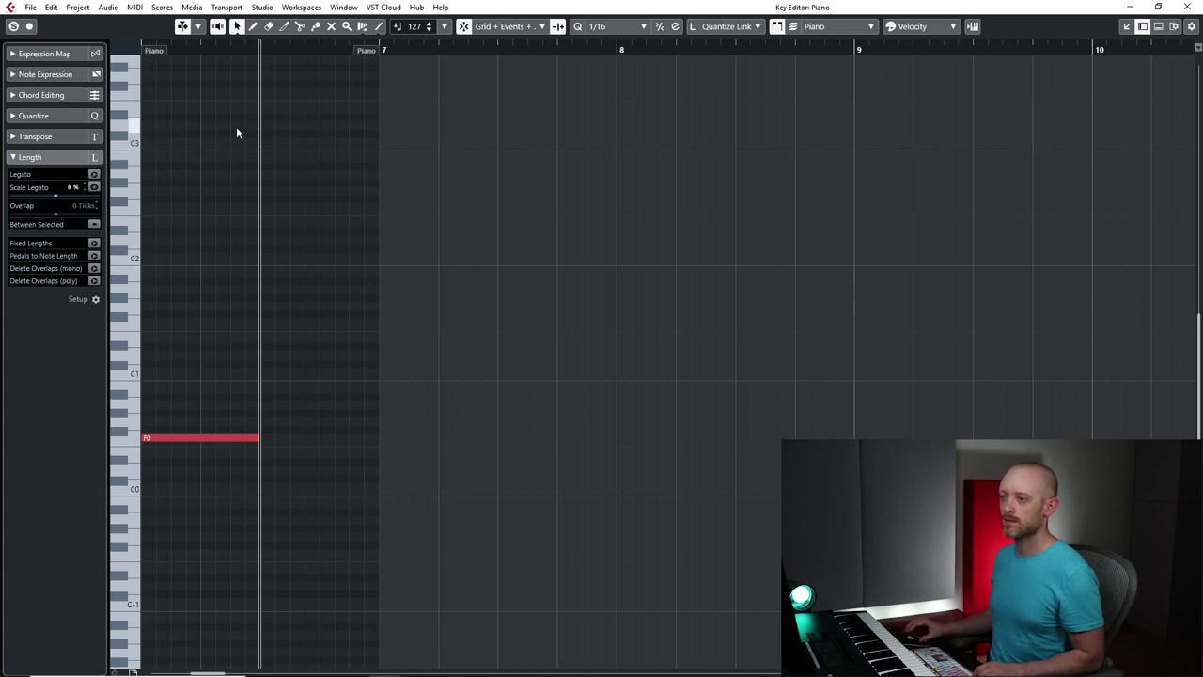
click(267, 92)
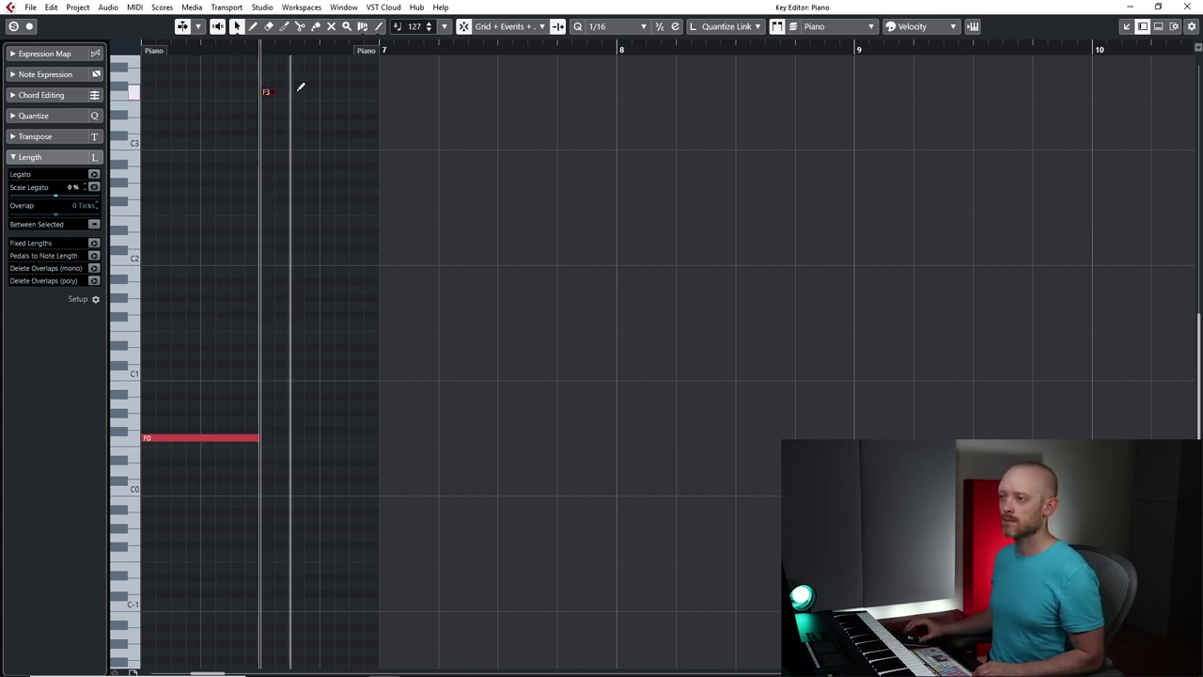
click(296, 91)
click(327, 91)
click(355, 91)
Lower the four new F3 notes to velocity 50 and audition the Piano part
key(space)
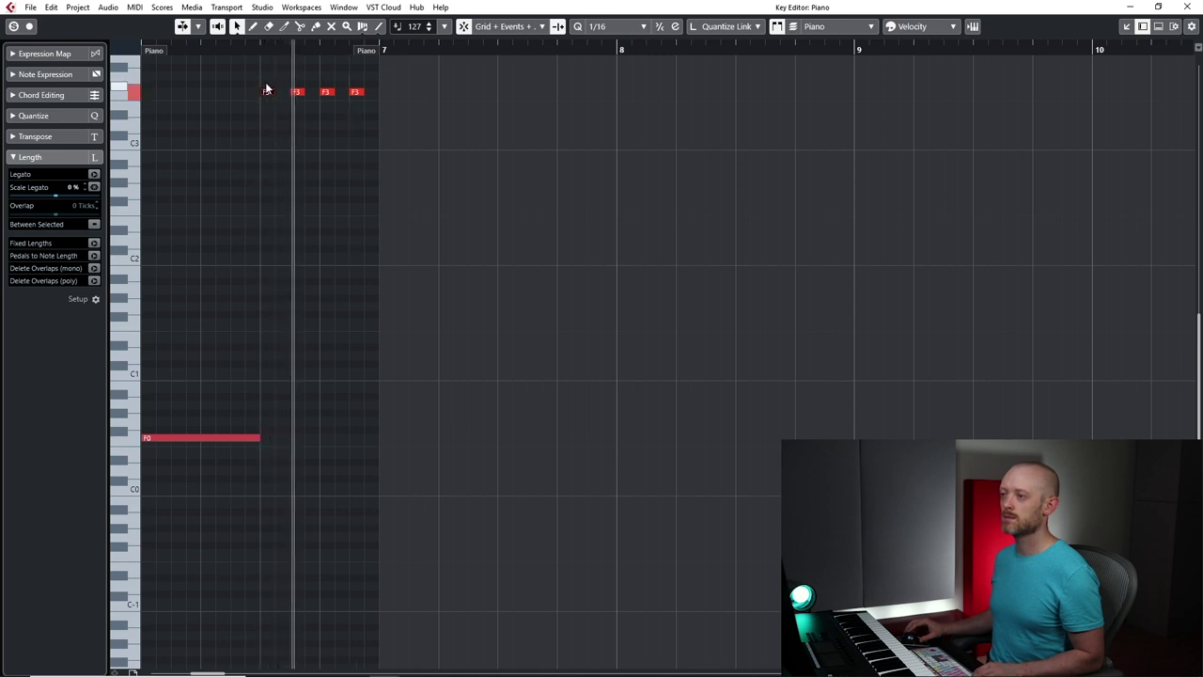
key(space)
drag(264, 82, 419, 120)
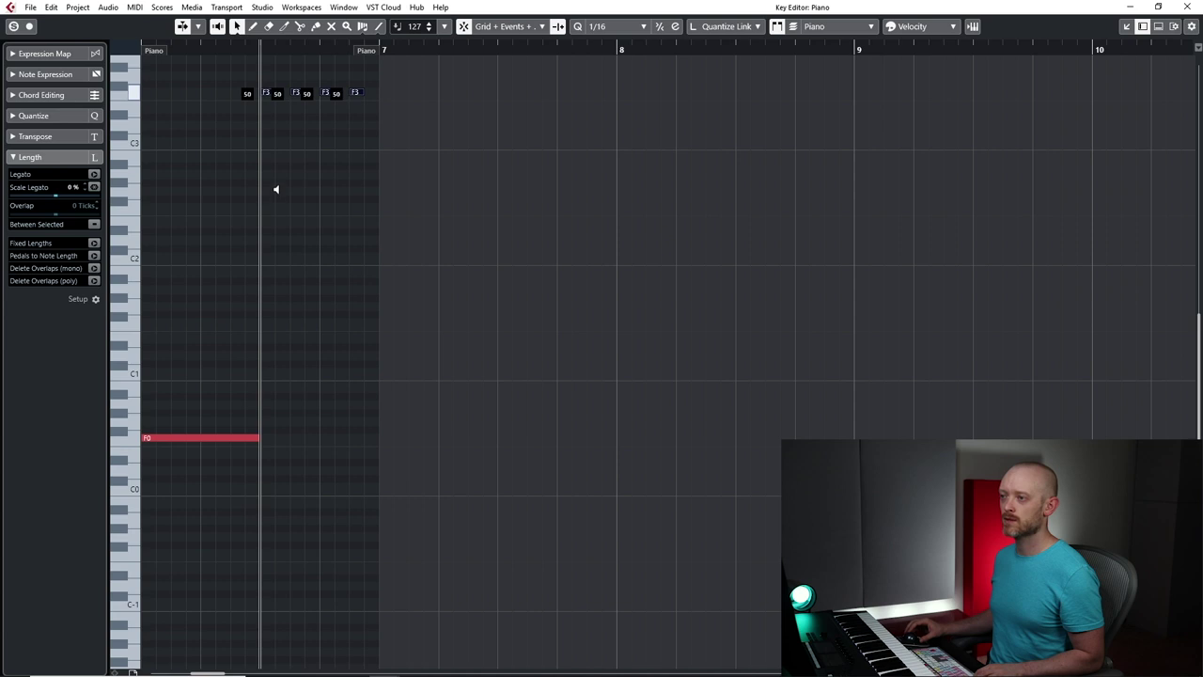
key(space)
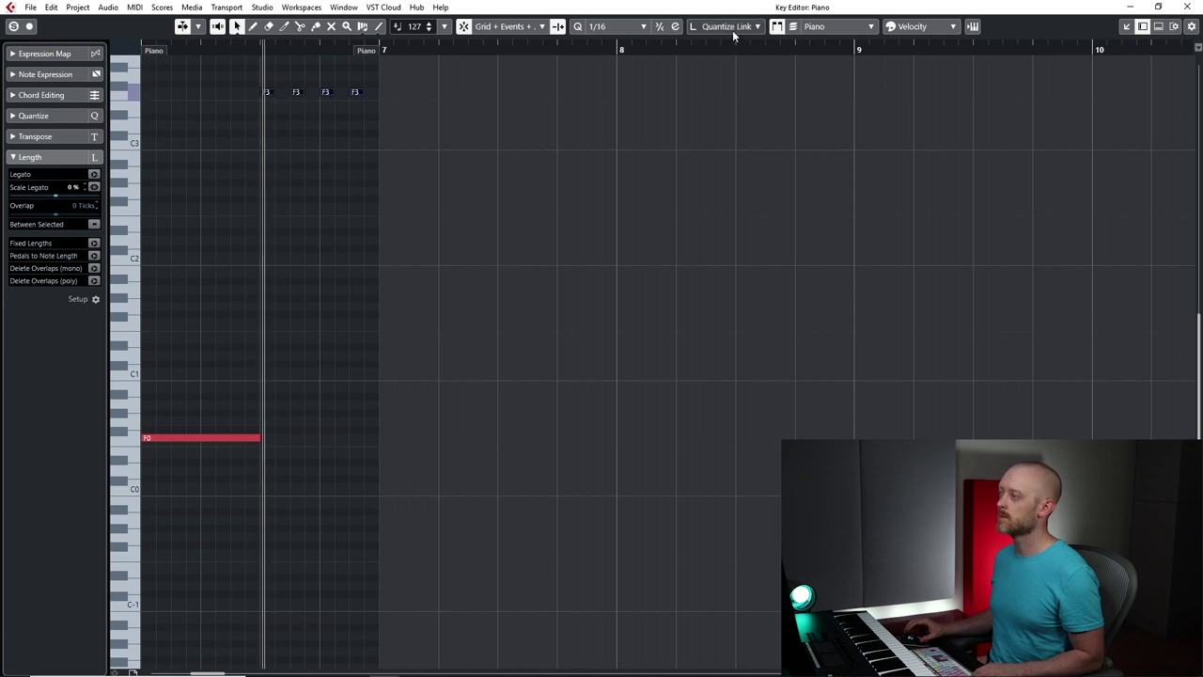
click(1179, 7)
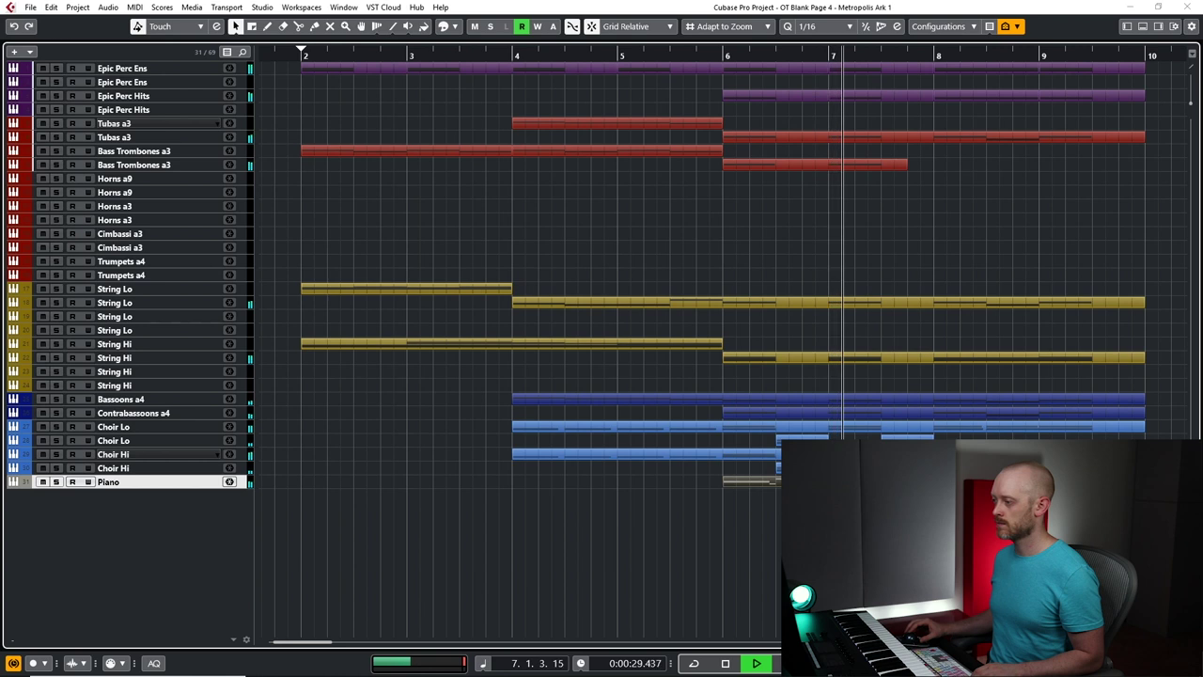
Copy the four F3 Piano notes one bar later
key(space)
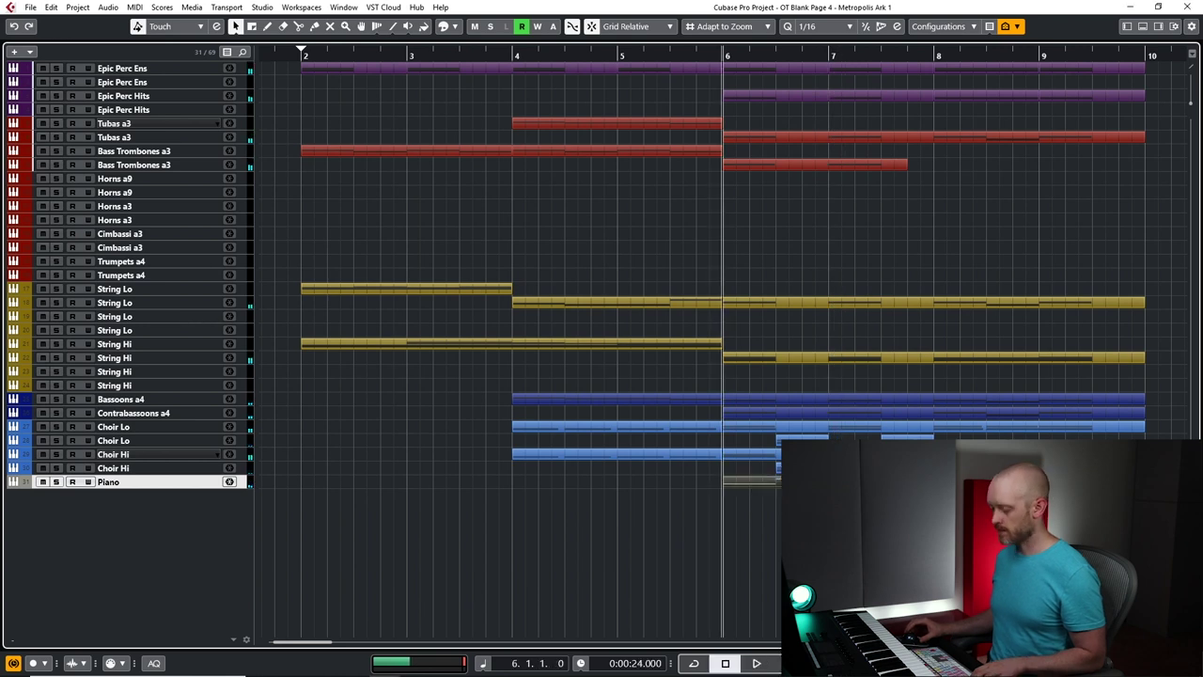
key(ctrl+e)
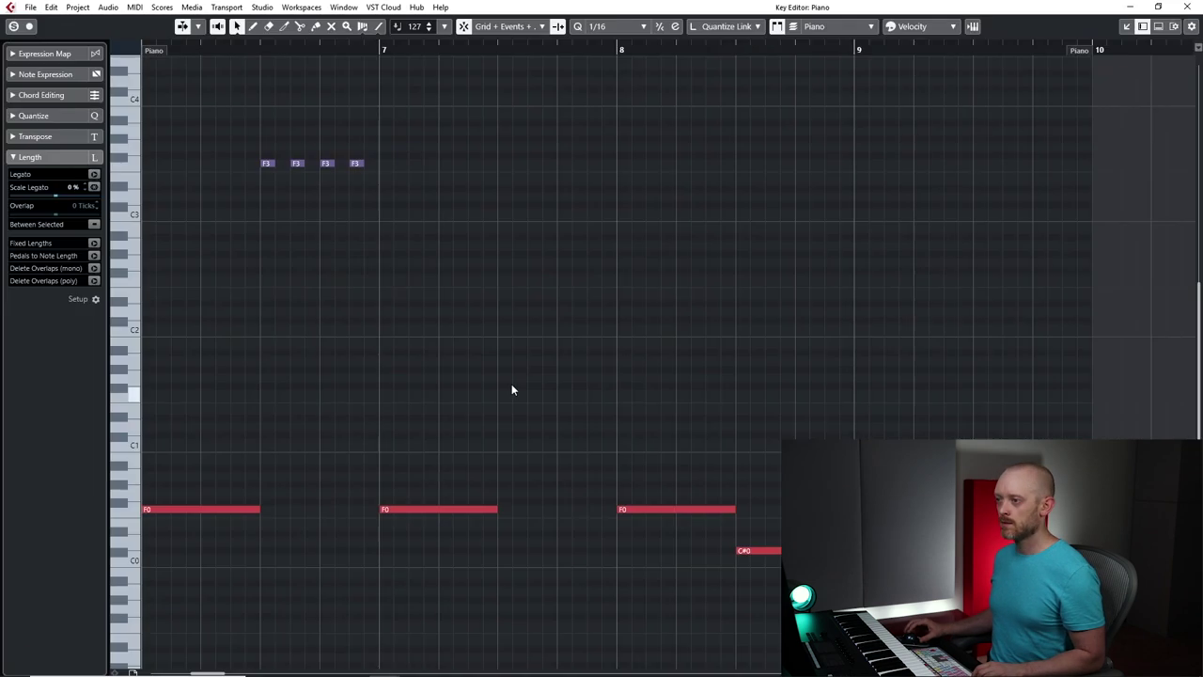
drag(288, 157, 422, 183)
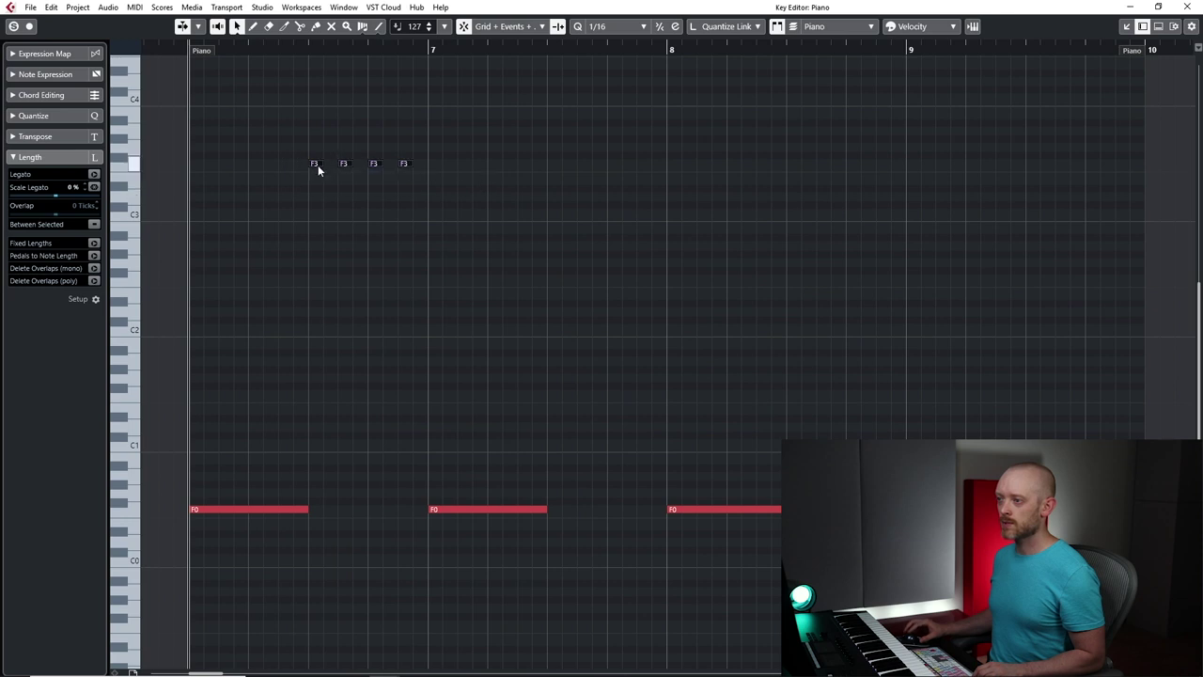
drag(318, 165, 554, 166)
click(1184, 7)
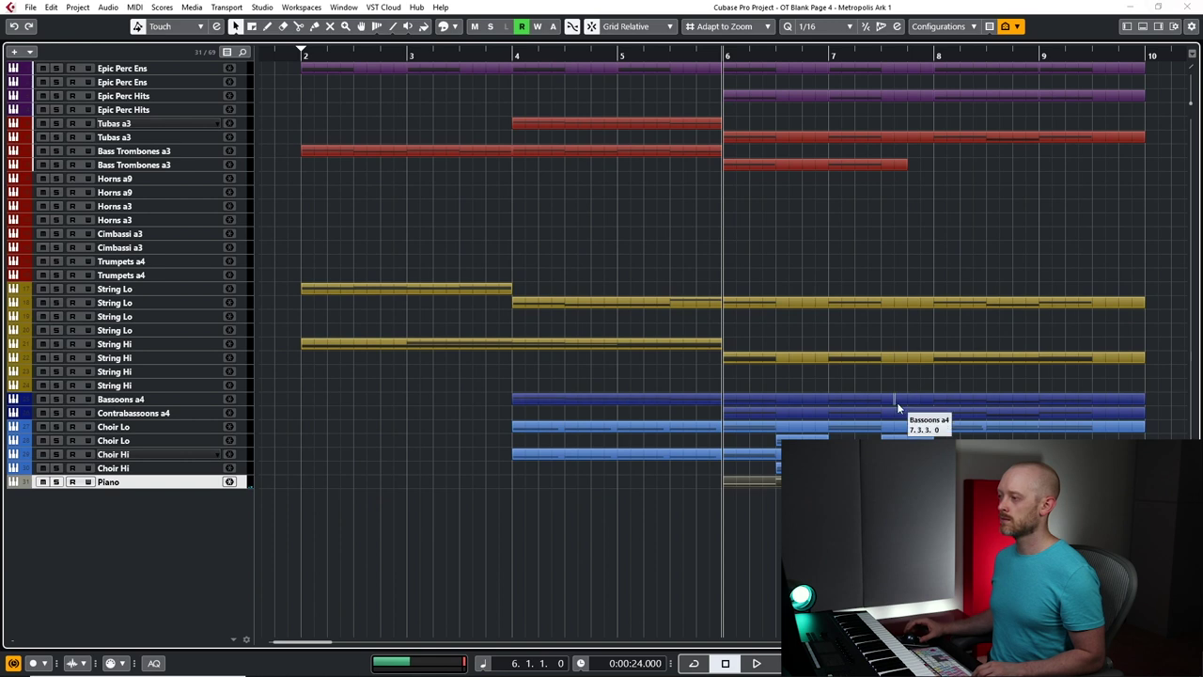
Draw an empty part on the third String Hi track from bar 6.3 to bar 7
key(space)
key(space)
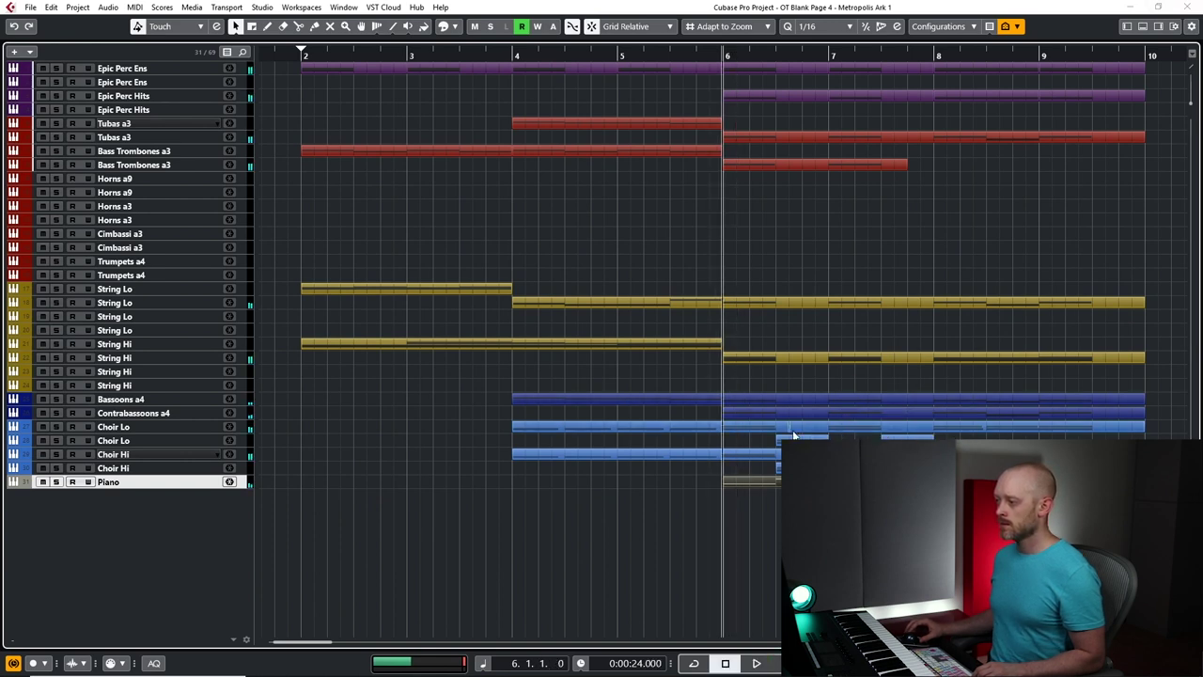
click(775, 371)
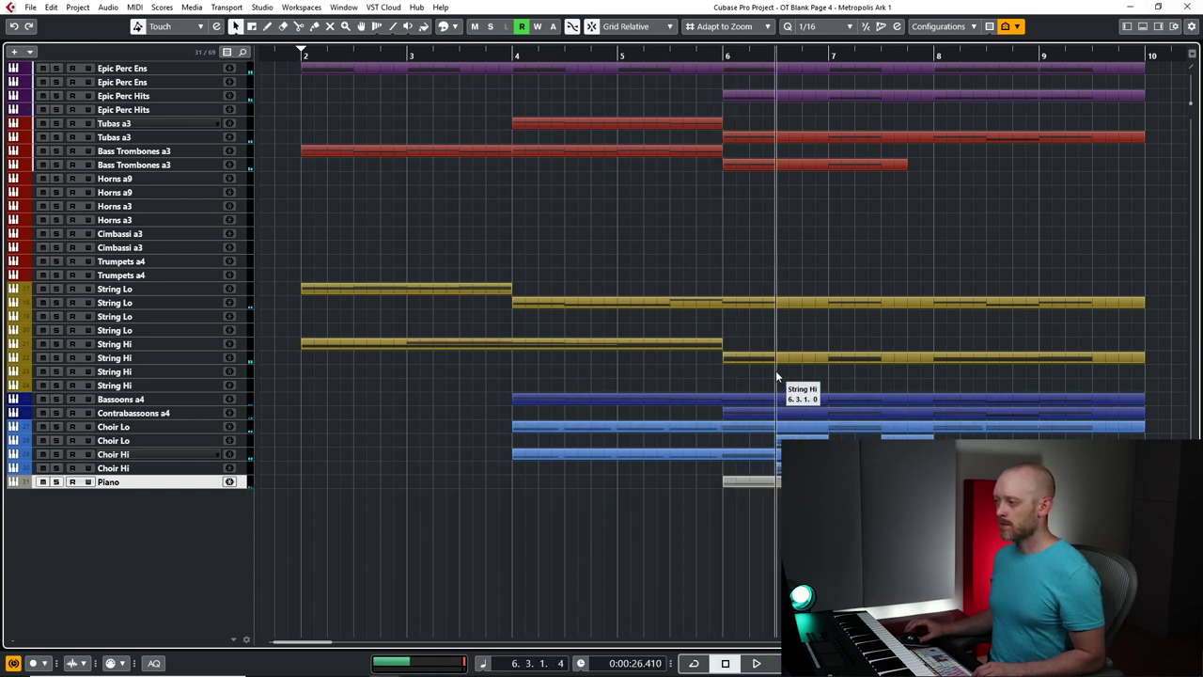
drag(775, 370, 824, 374)
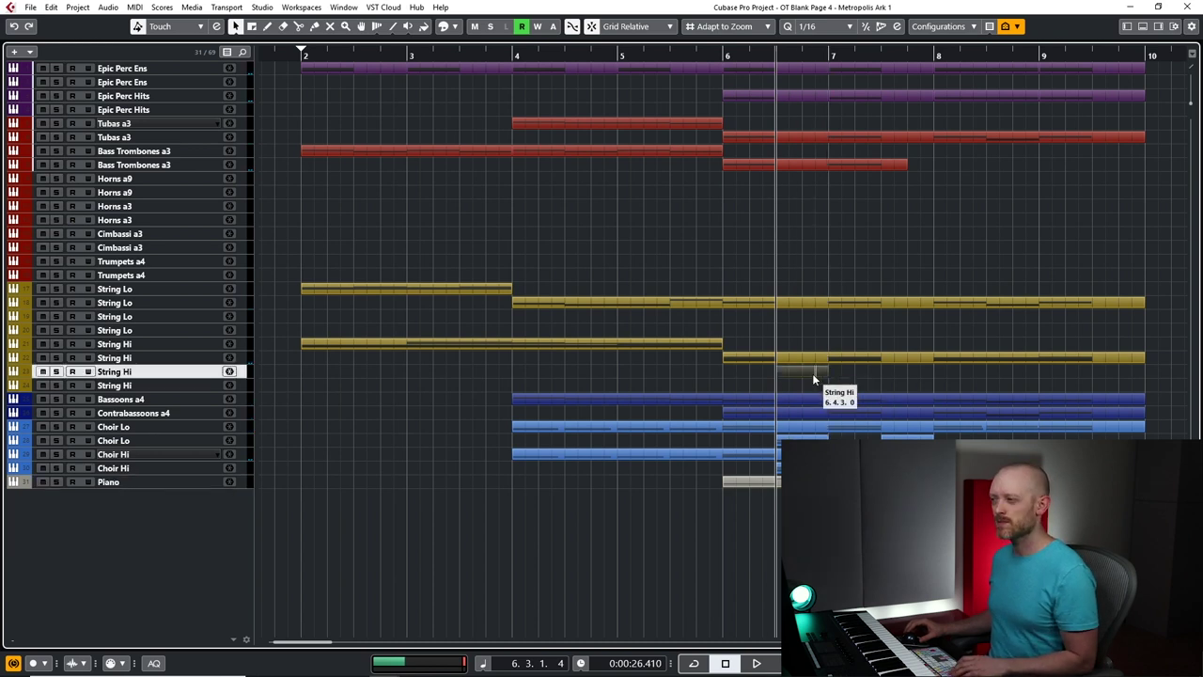
Switch the third String Hi instrument to the Spiccato Unisono (SPC-U) articulation
key(ctrl+e)
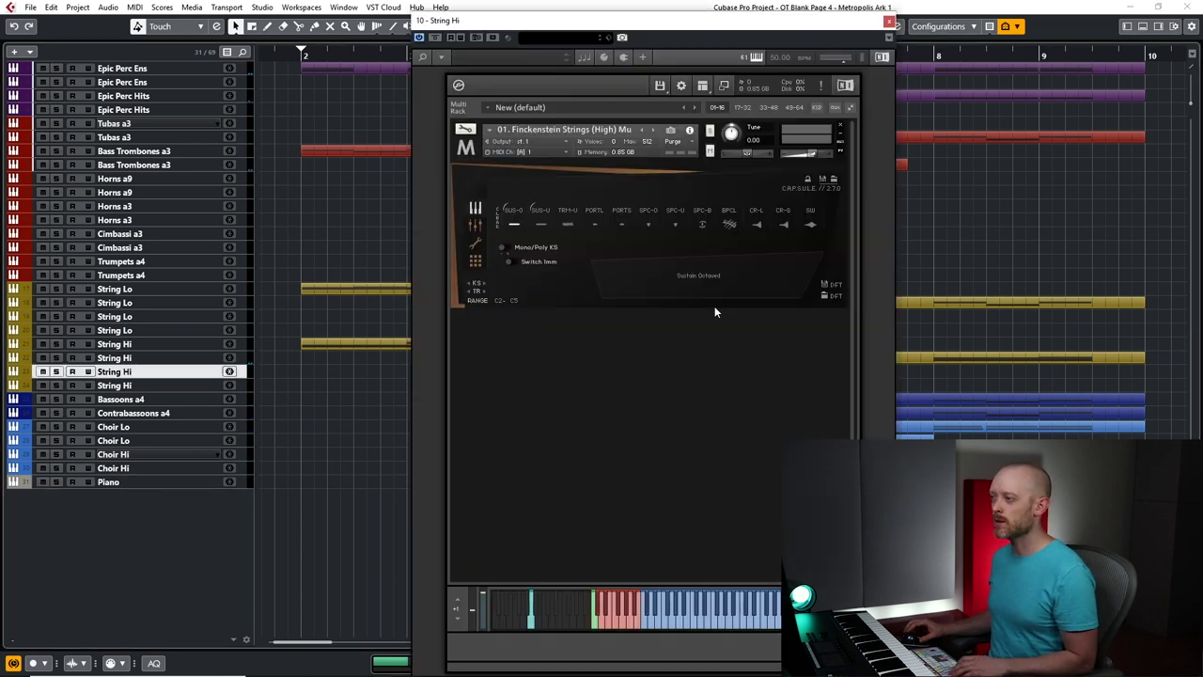
click(677, 224)
click(889, 21)
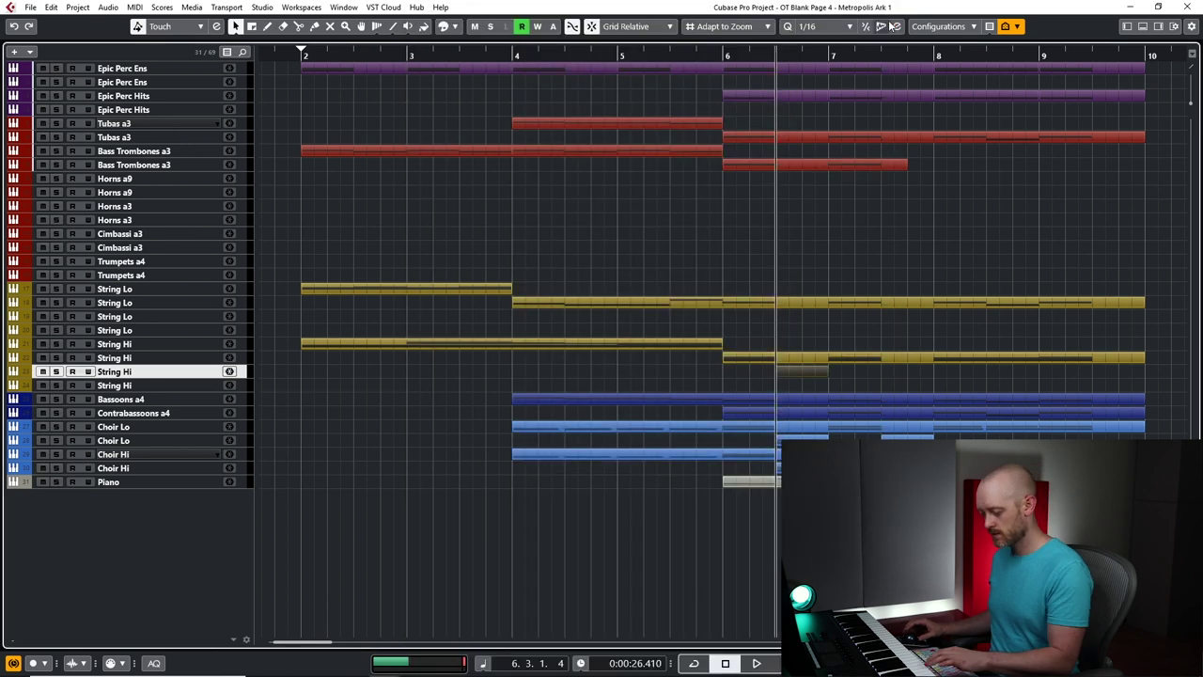
Record four F2 spiccato notes into the String Hi part from bar 6.3
double_click(803, 369)
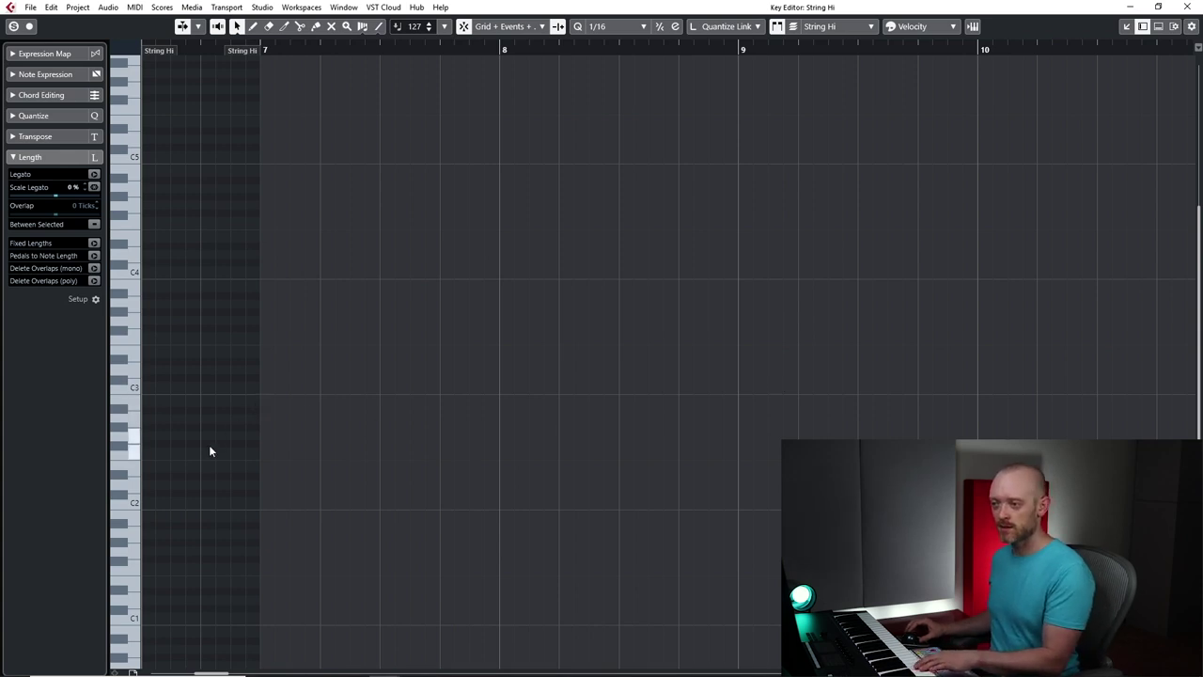
key(space)
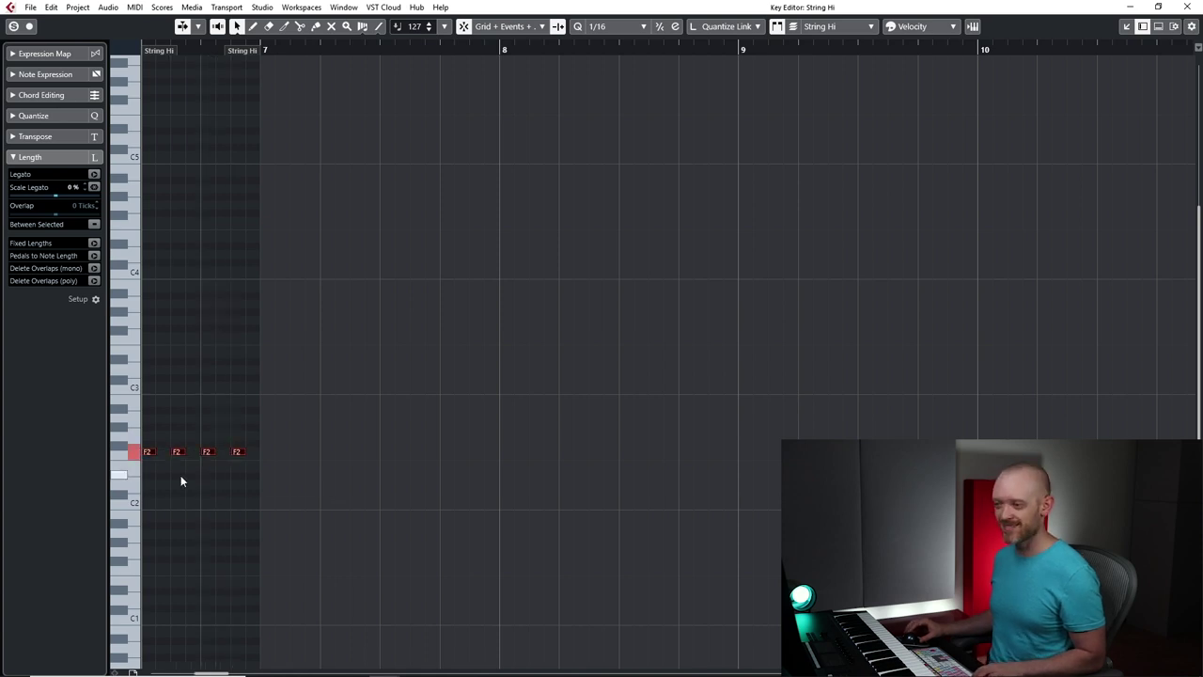
click(168, 561)
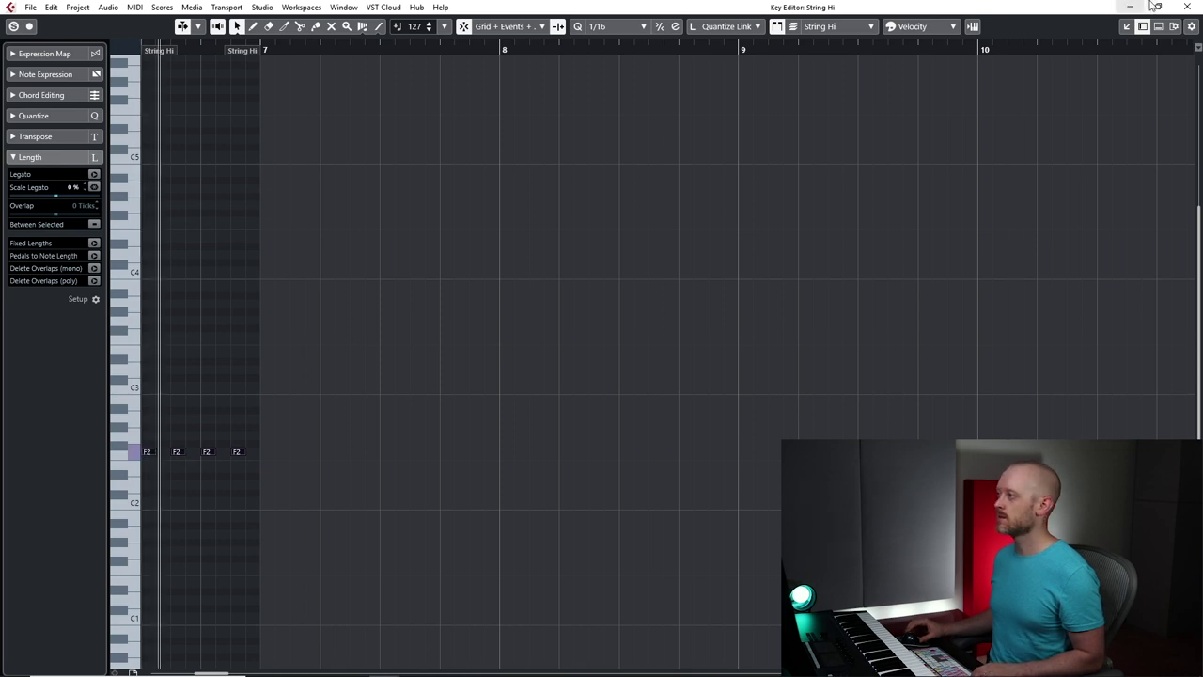
key(Return)
key(space)
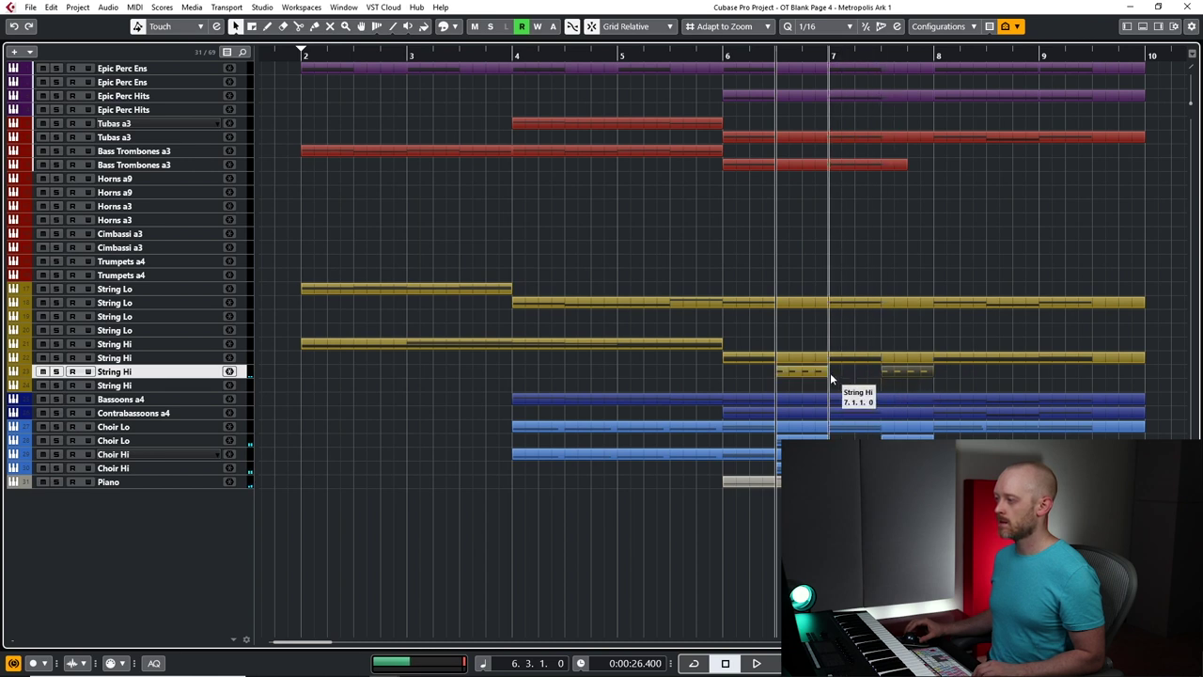
Stretch the String Hi part from 6.1.3 to bar 8 and double its F2 notes an octave up
drag(785, 374, 723, 369)
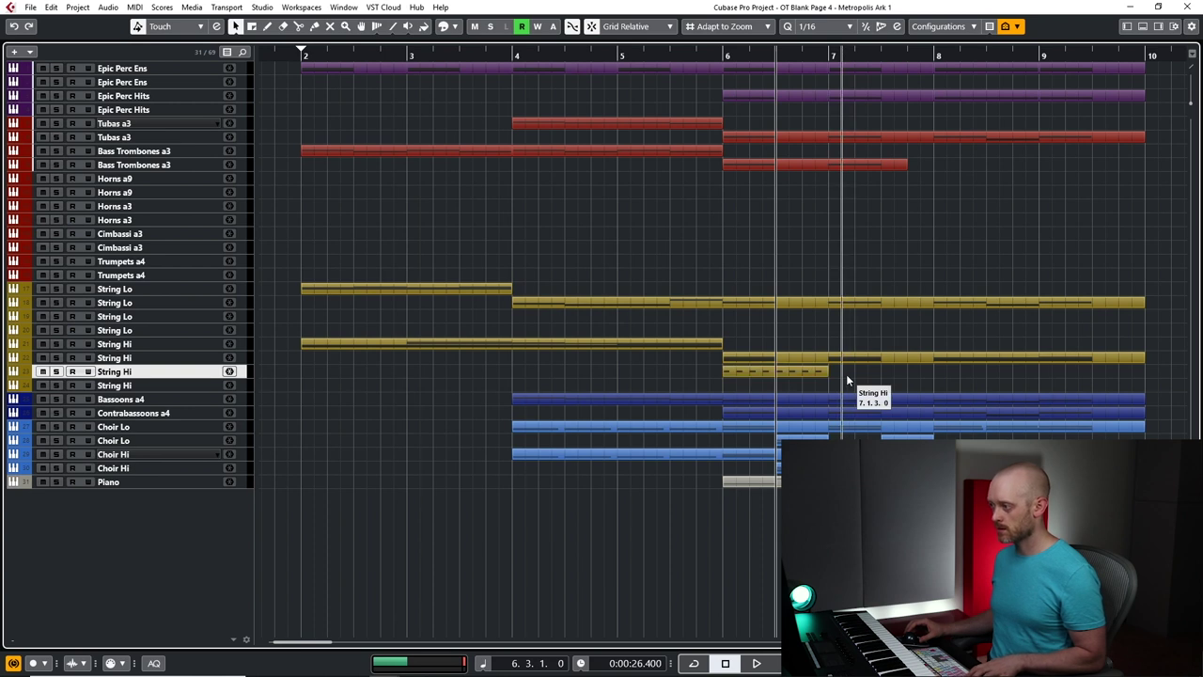
drag(802, 369, 864, 366)
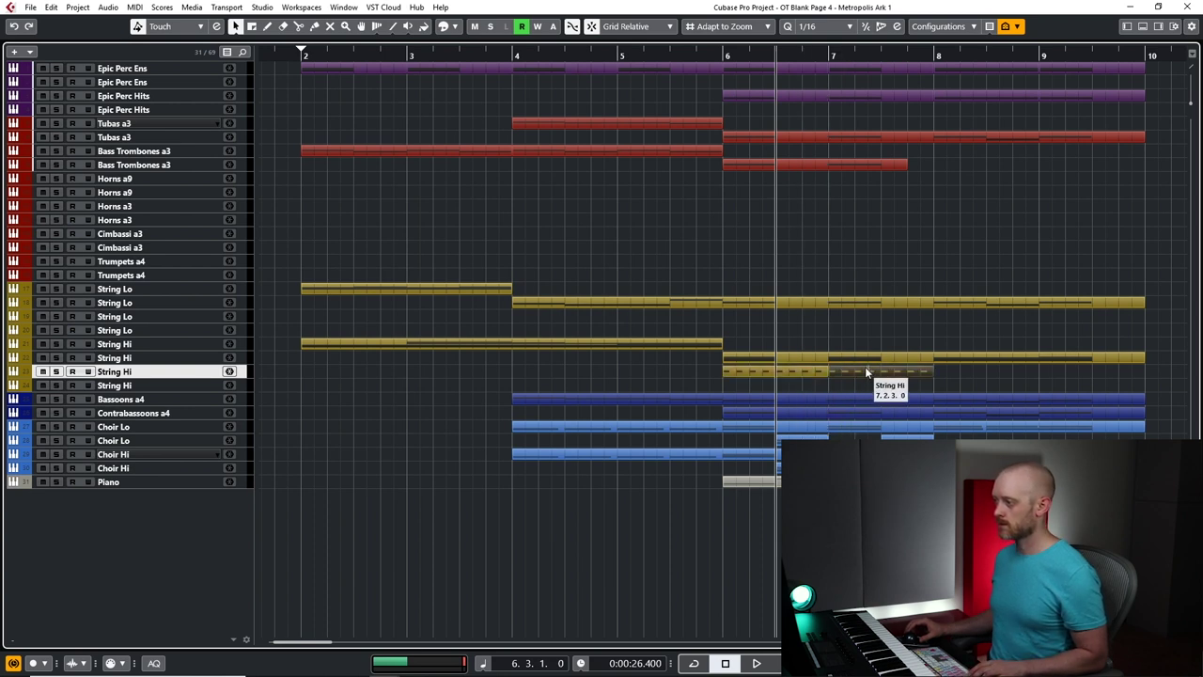
double_click(866, 366)
key(ctrl+a)
key(alt+shift+Up)
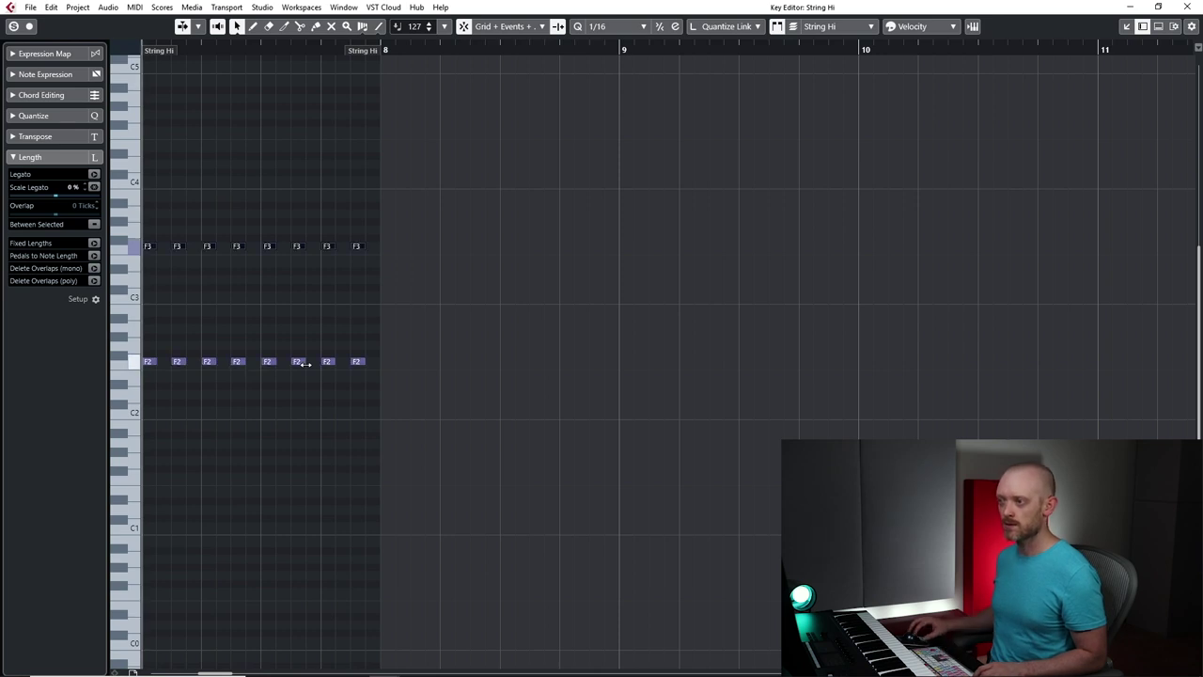
Repeat the String Hi part to bar 10, move its last four notes to C♯ octaves, and audition
click(1183, 7)
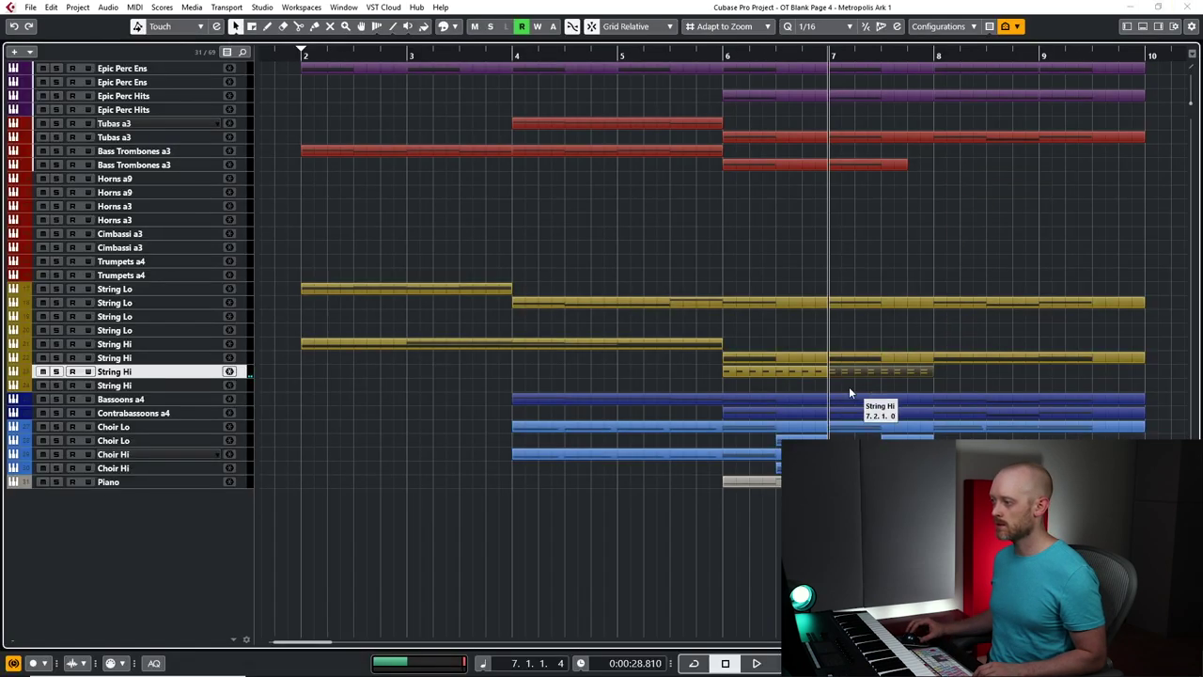
key(ctrl+d)
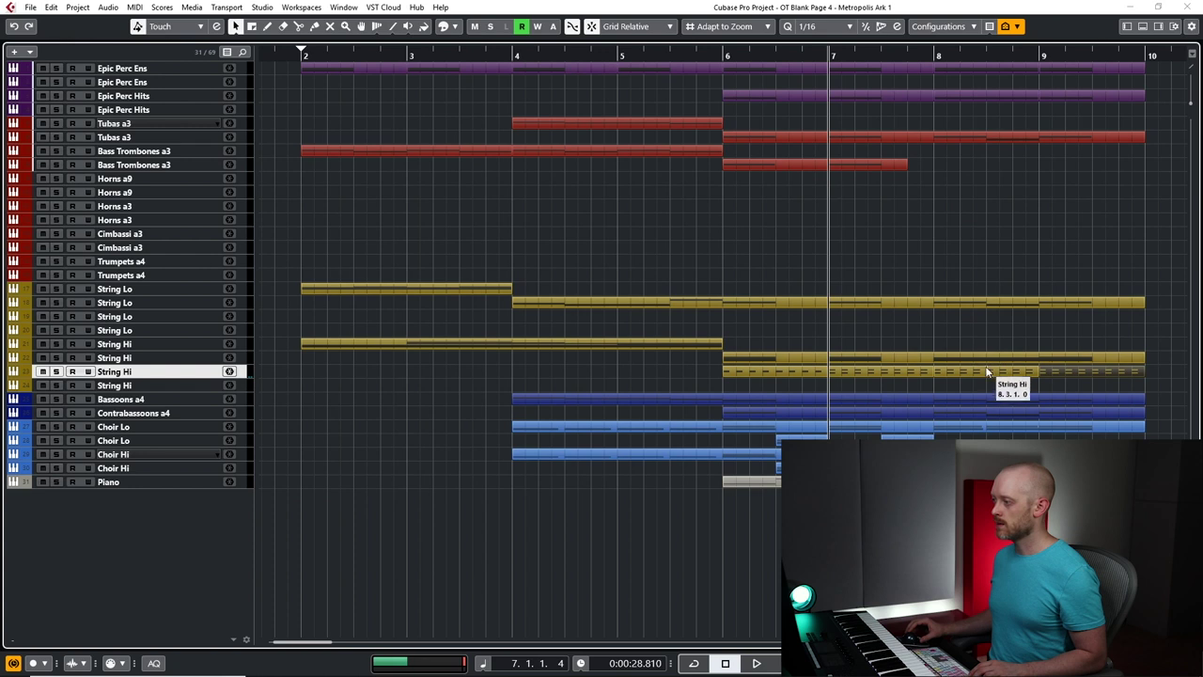
double_click(988, 373)
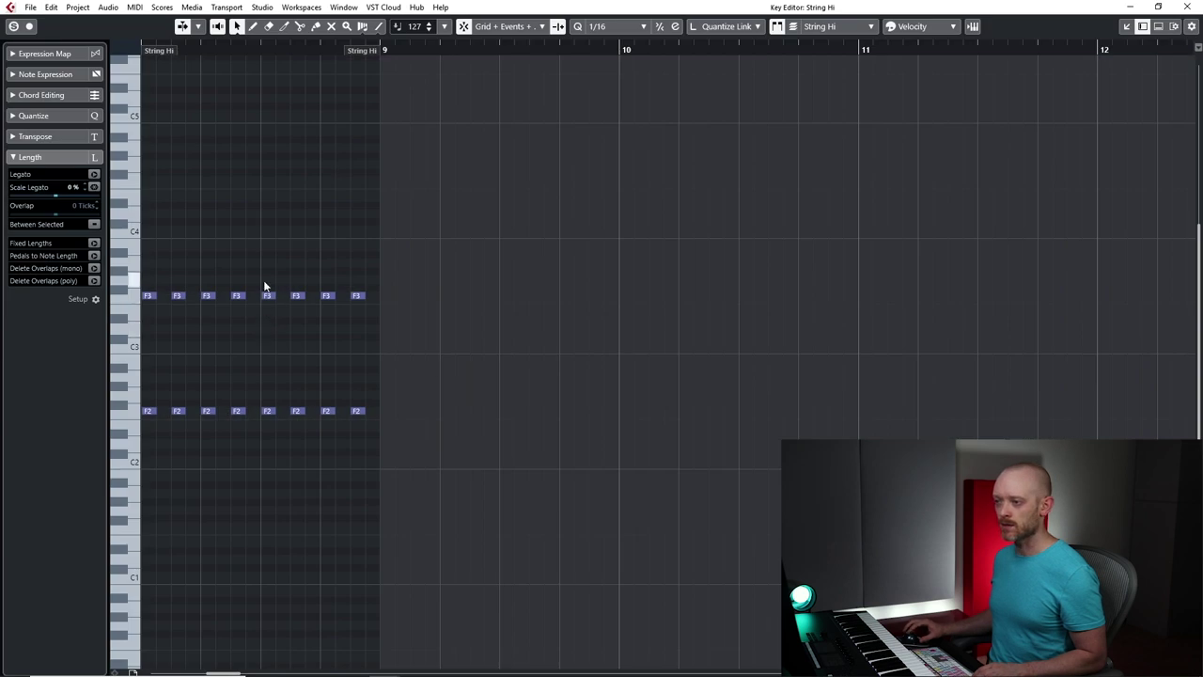
drag(264, 286, 536, 562)
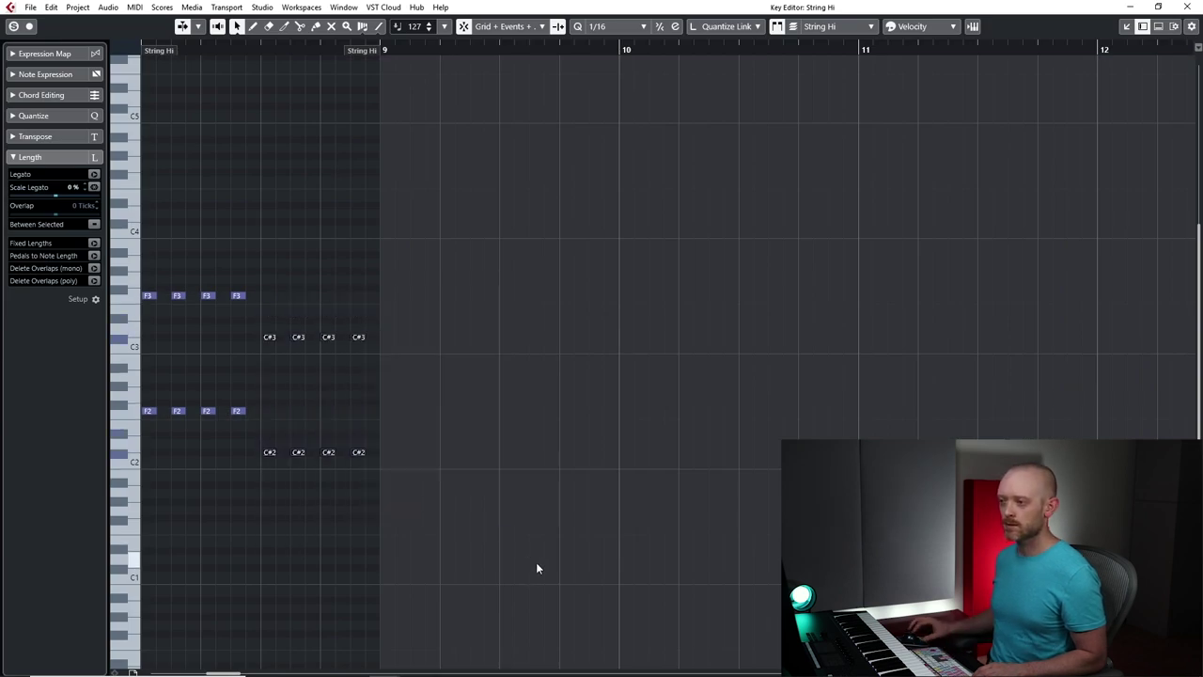
click(1188, 7)
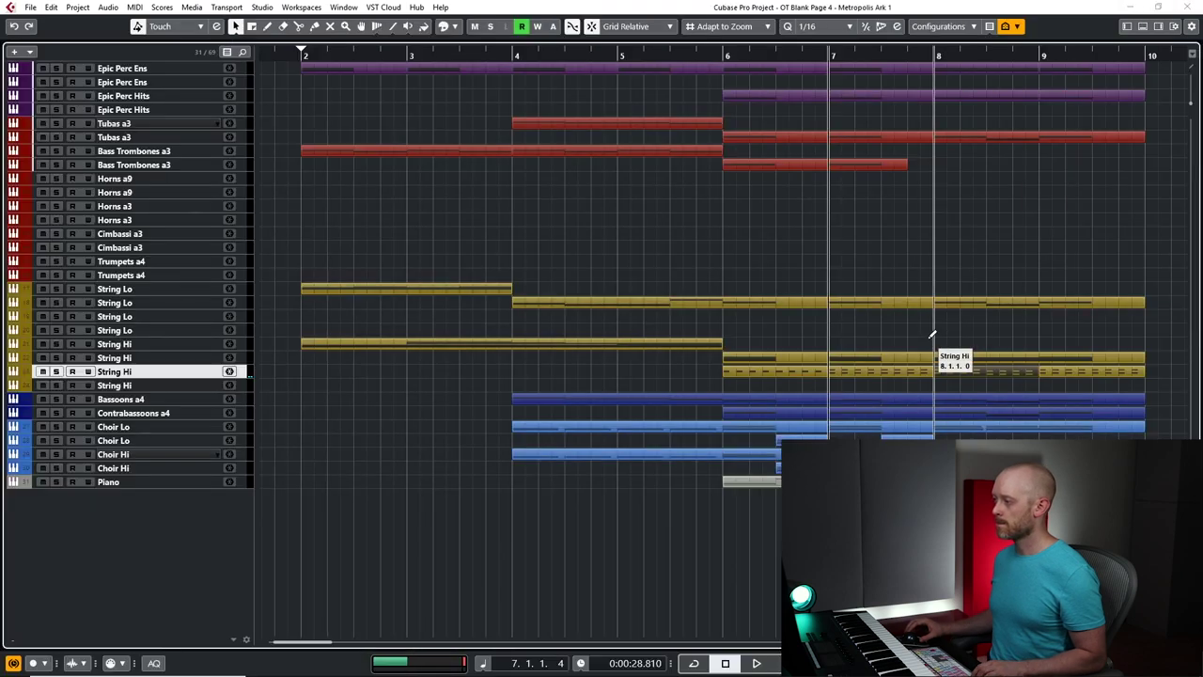
key(space)
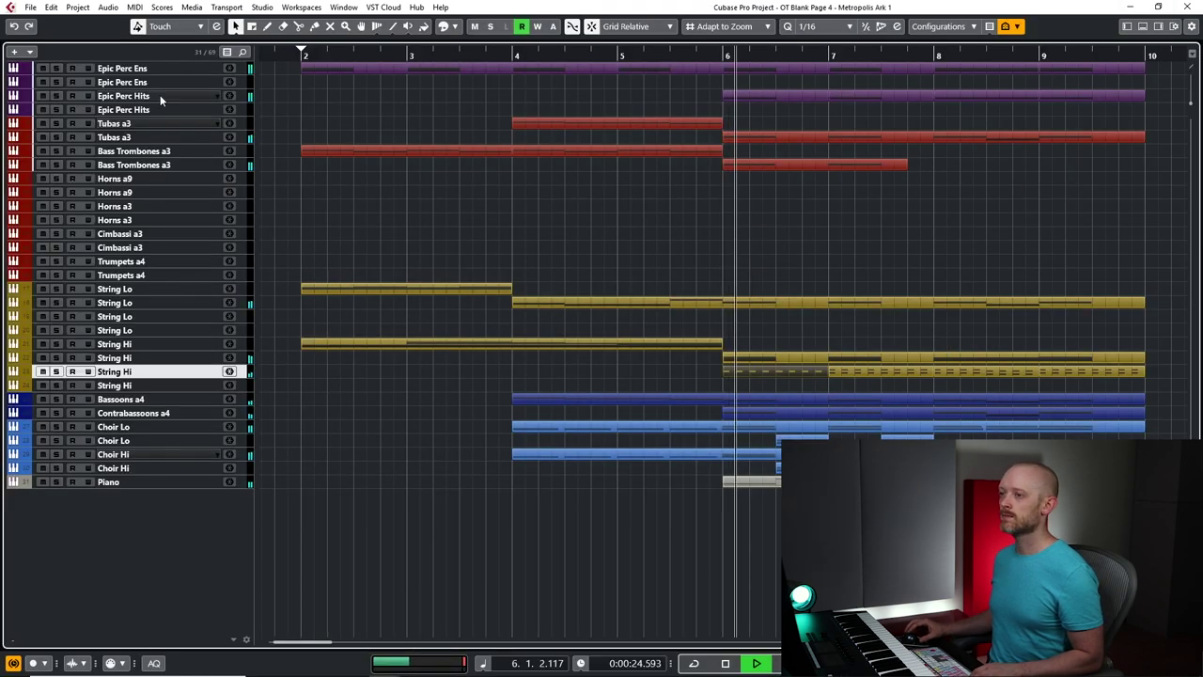
Record a percussion hit at bar 6 on the second Epic Perc Ens track and check its notes
key(space)
click(119, 82)
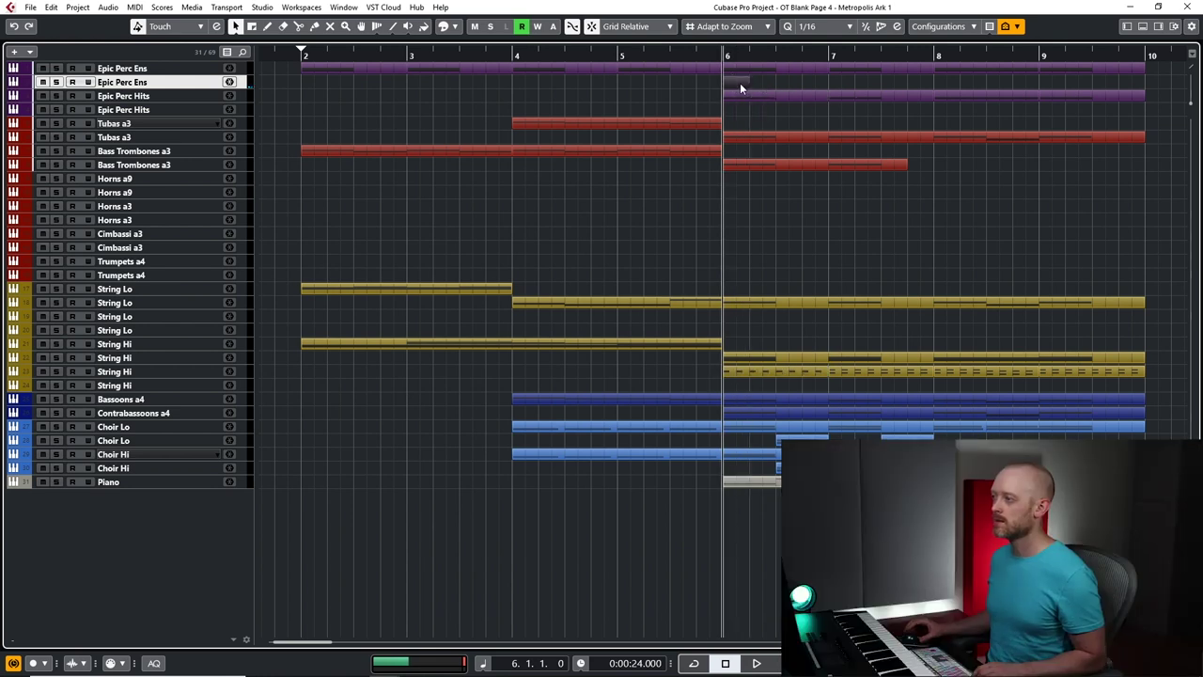
double_click(740, 83)
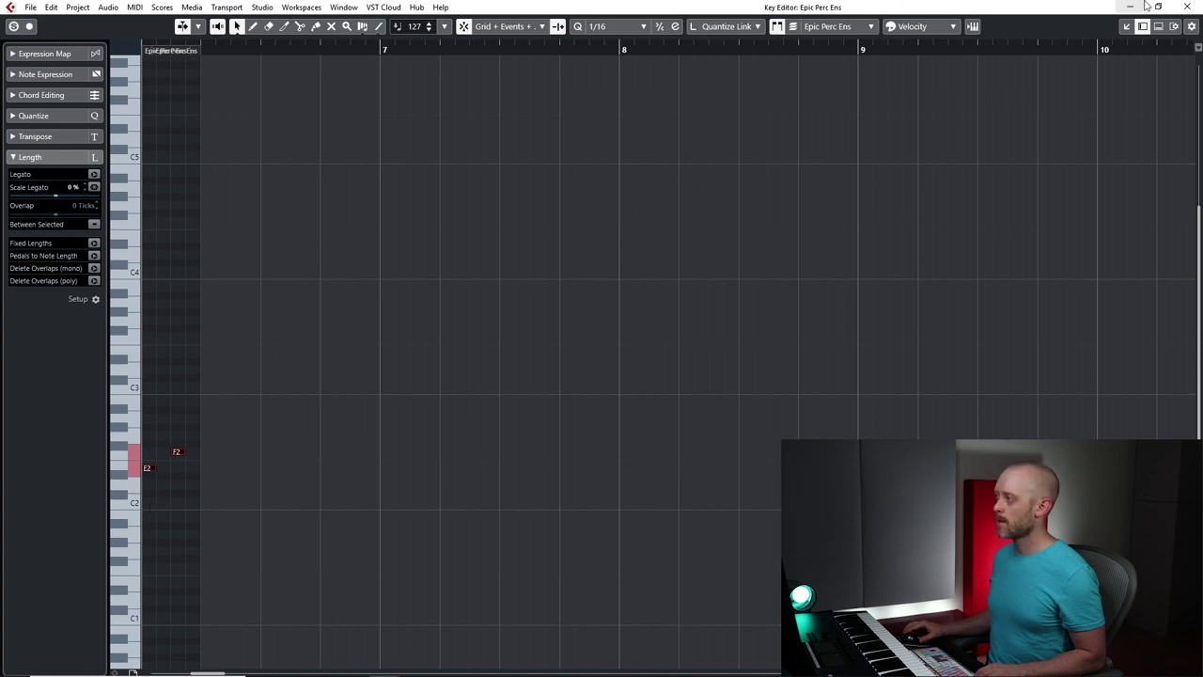
click(1183, 7)
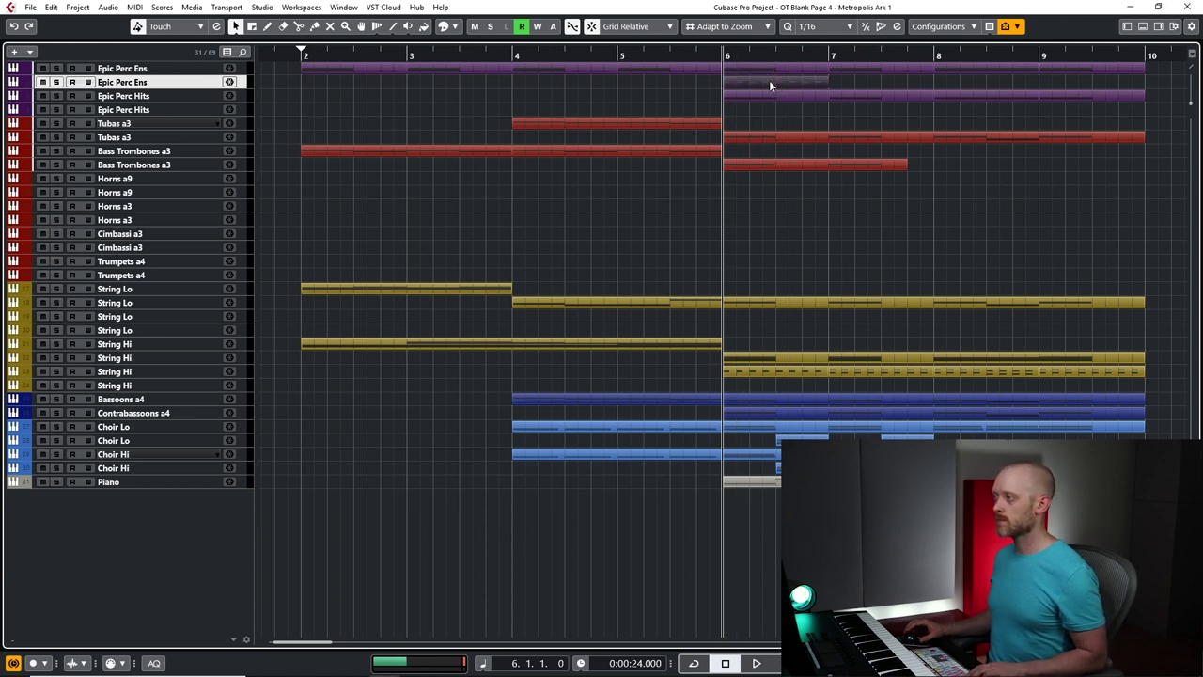
Repeat the percussion part through bar 10 and audition the section from bar 6
key(ctrl+d)
key(ctrl+d)
key(ctrl+d)
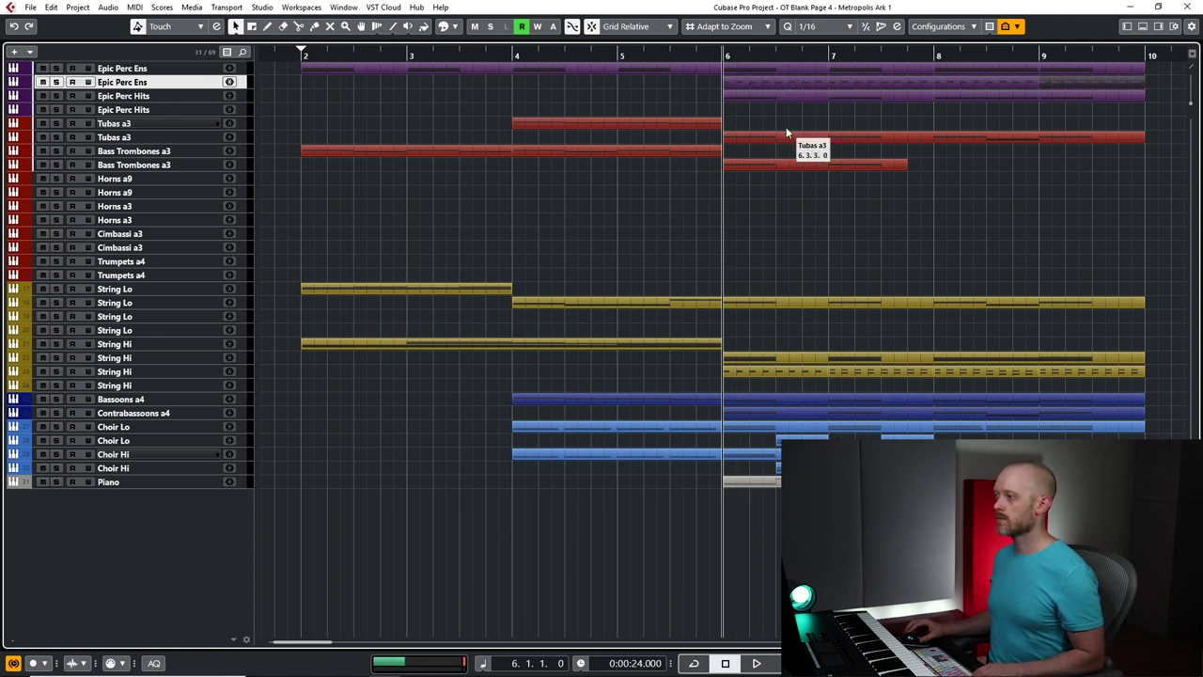
key(space)
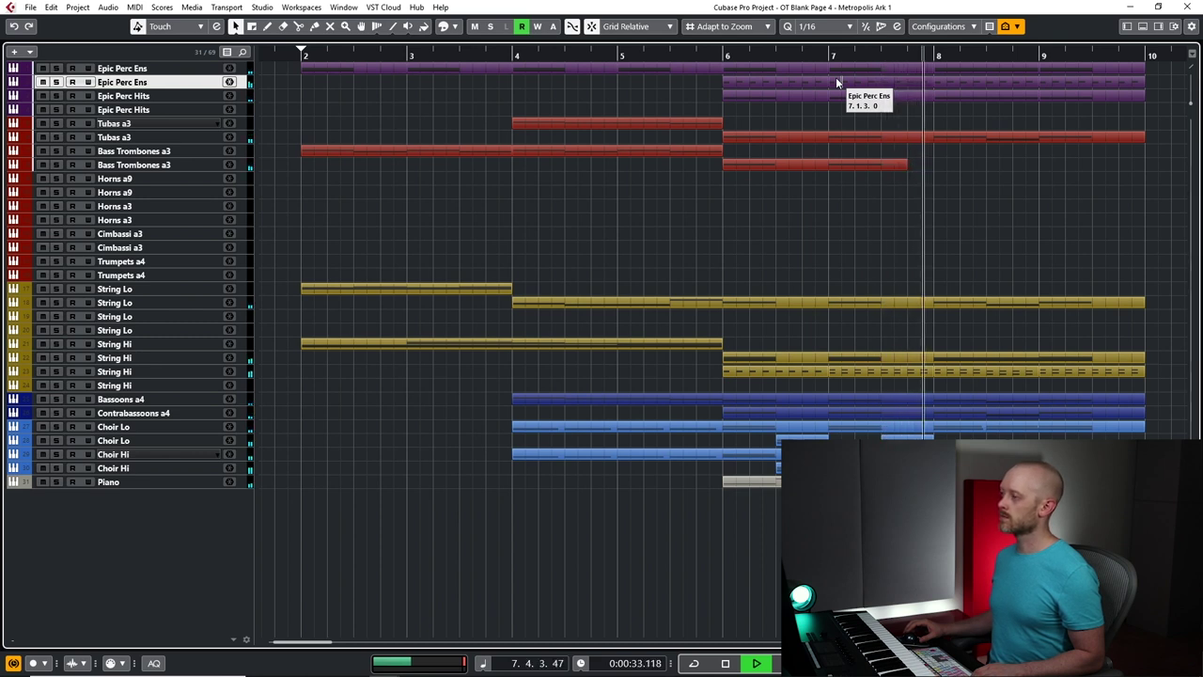
key(space)
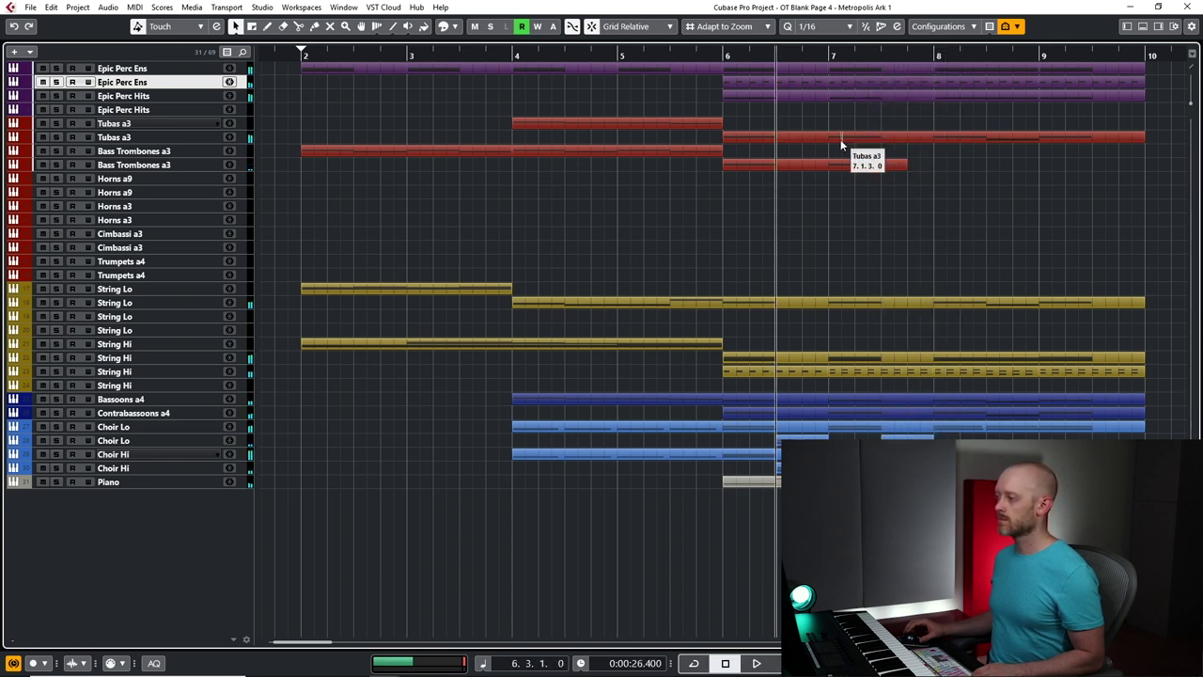
click(746, 95)
key(space)
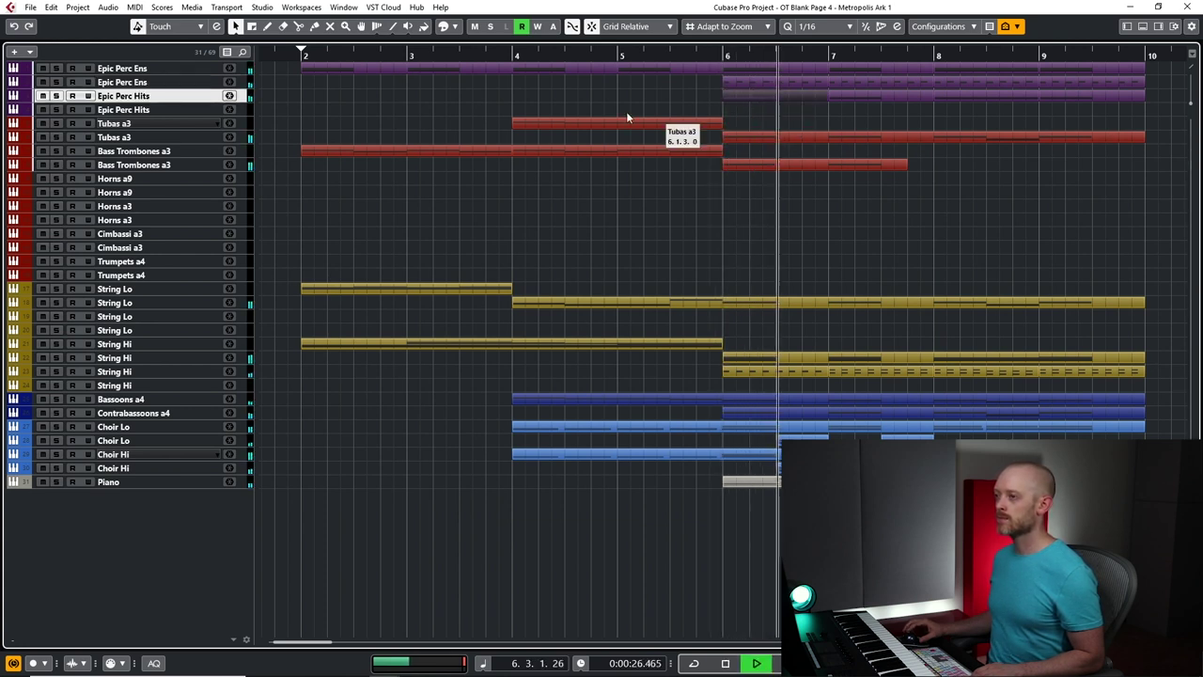
key(space)
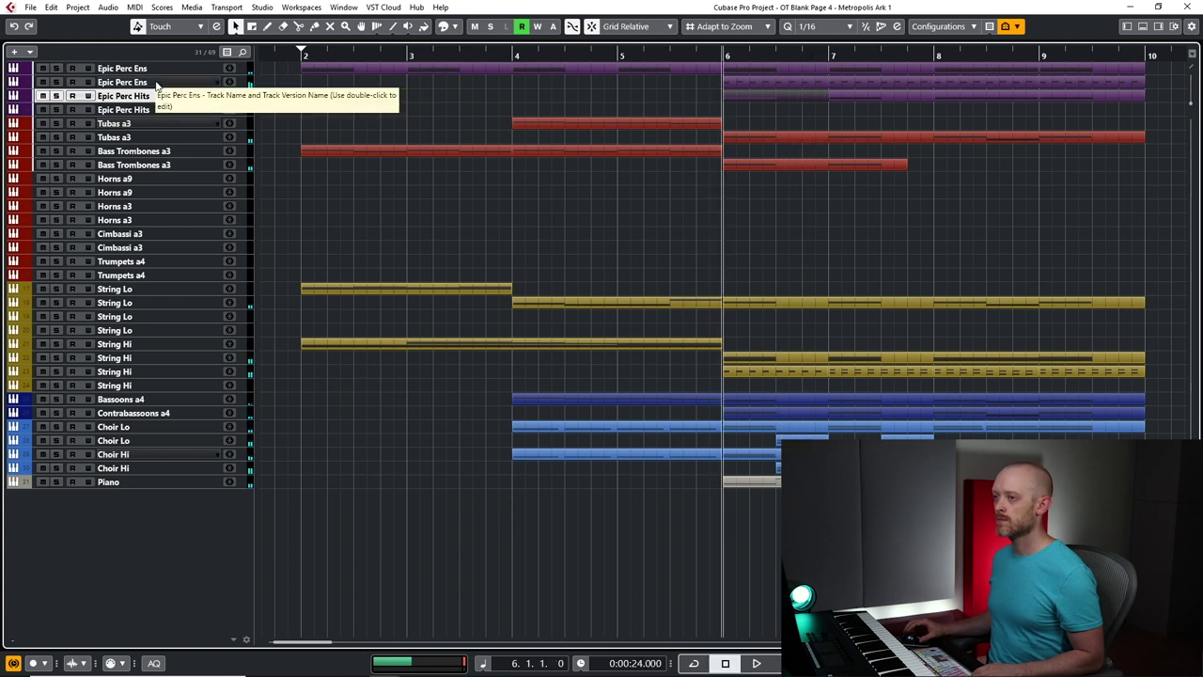
click(156, 82)
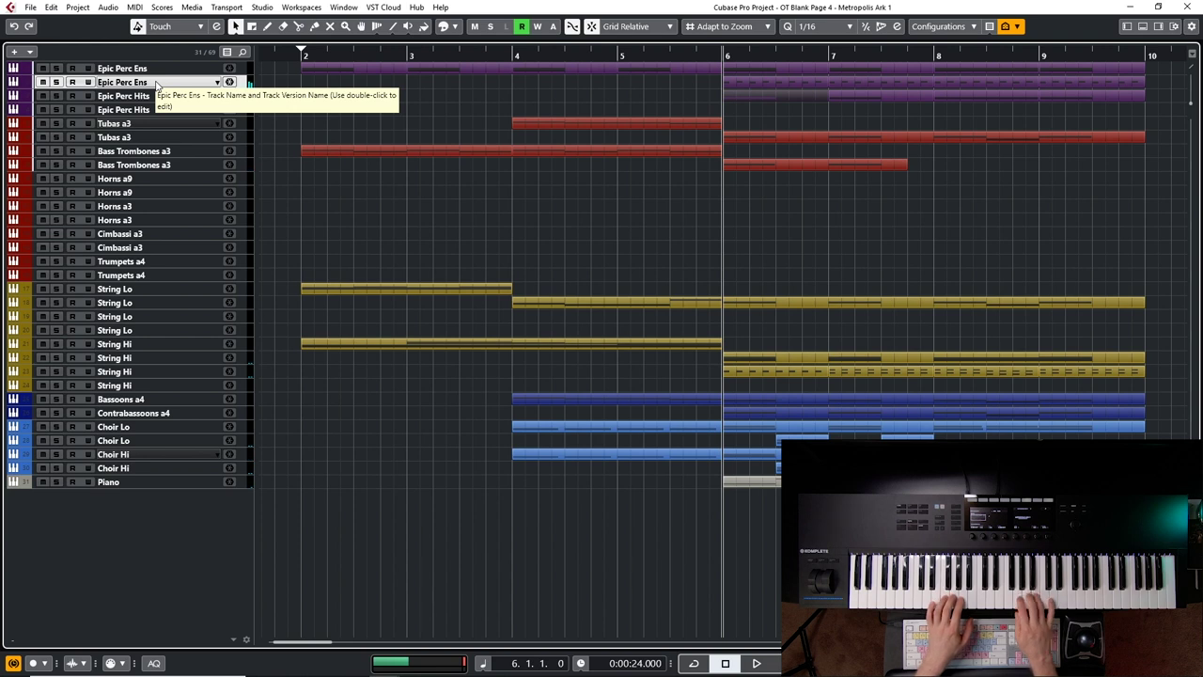
Record extra percussion hits on the Epic Perc Hits track from bar 6
click(153, 96)
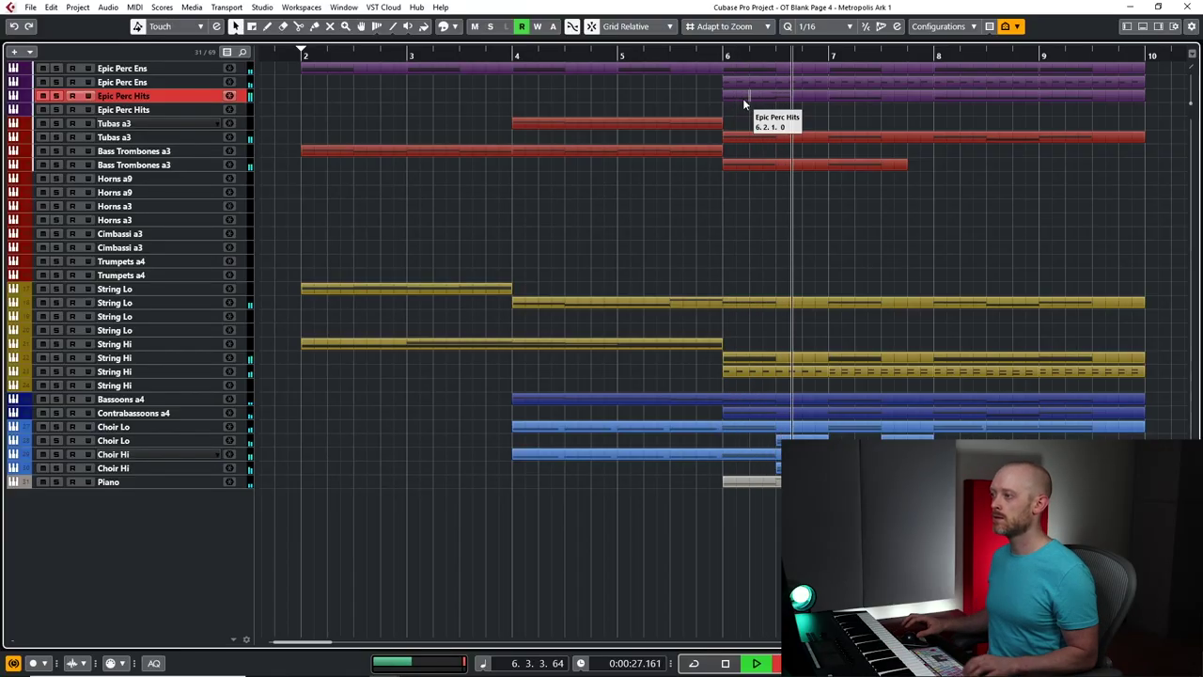
key(space)
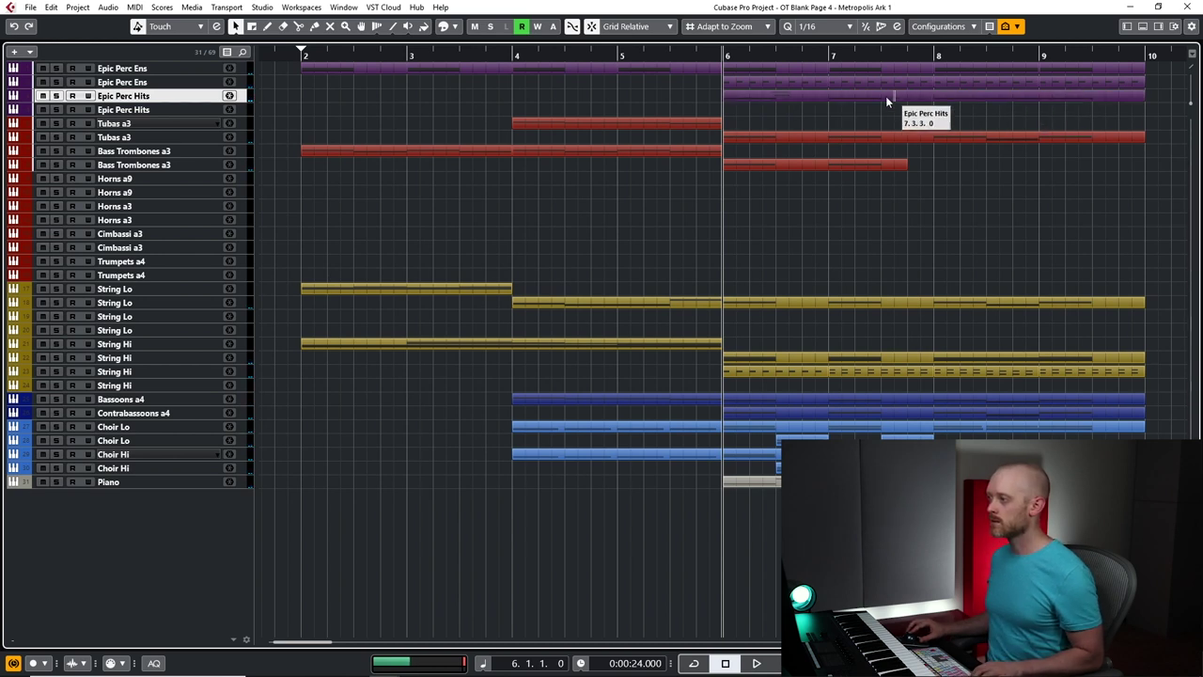
Trim the starts of the A3 and F2 hits and copy them one bar later
double_click(866, 96)
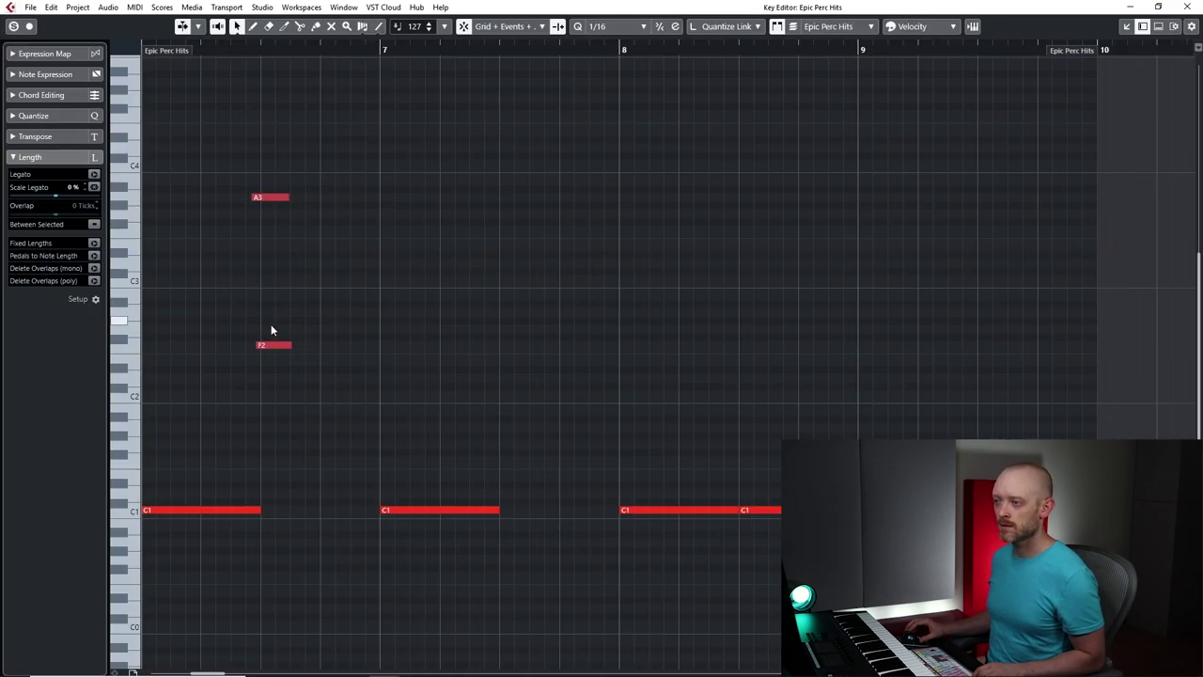
scroll(244, 281, up, 4)
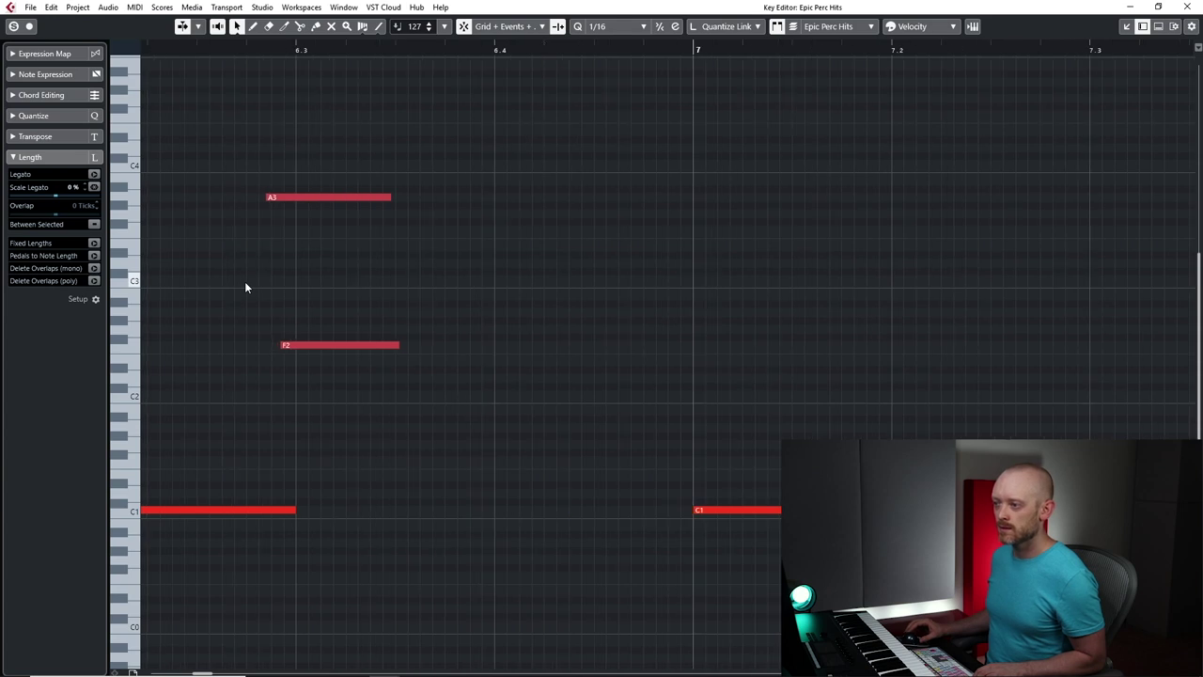
drag(279, 344, 287, 345)
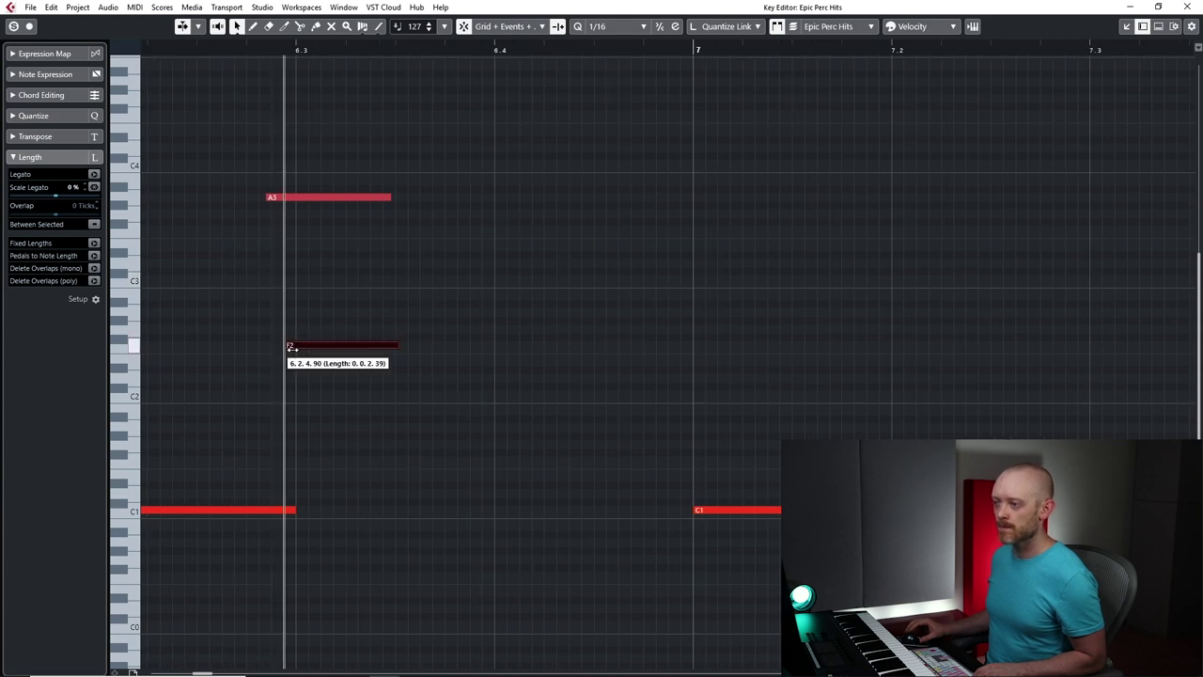
drag(264, 197, 272, 197)
click(292, 163)
scroll(526, 325, down, 3)
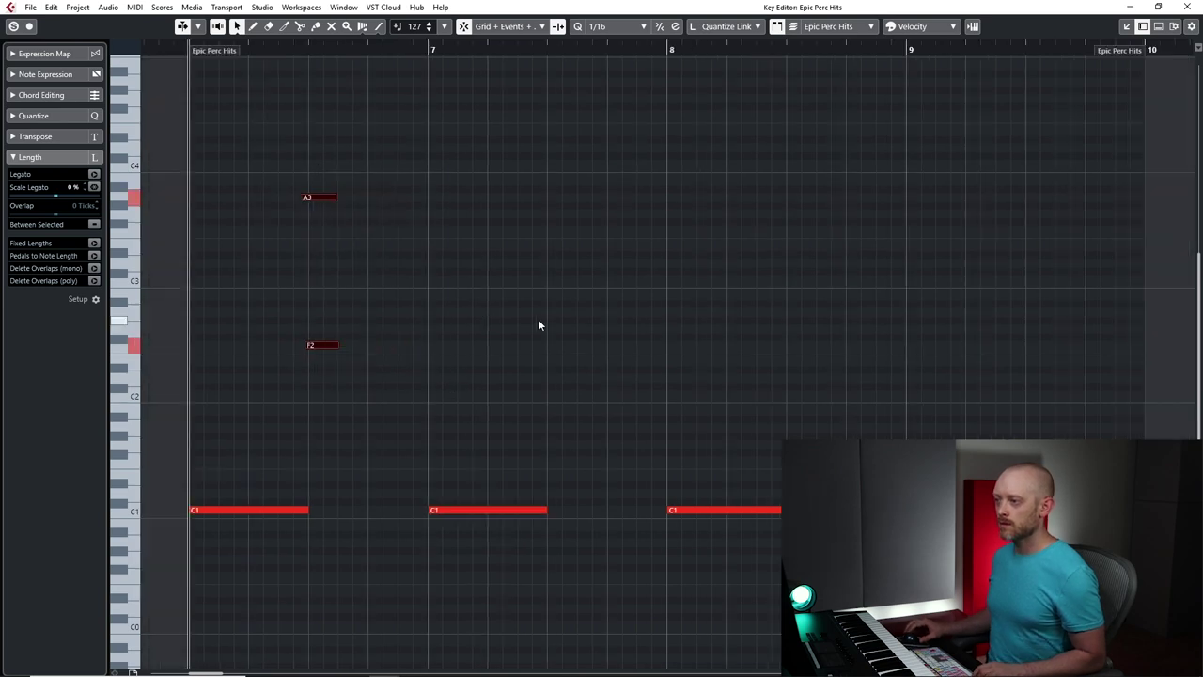
drag(289, 161, 384, 341)
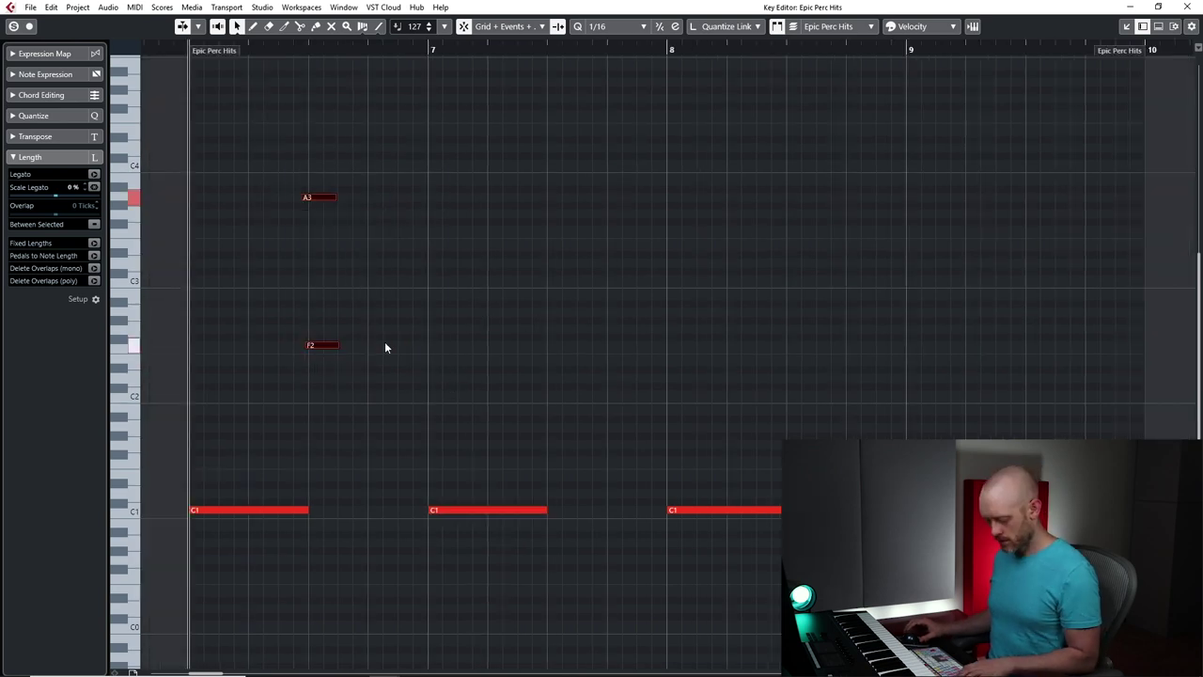
drag(315, 198, 551, 201)
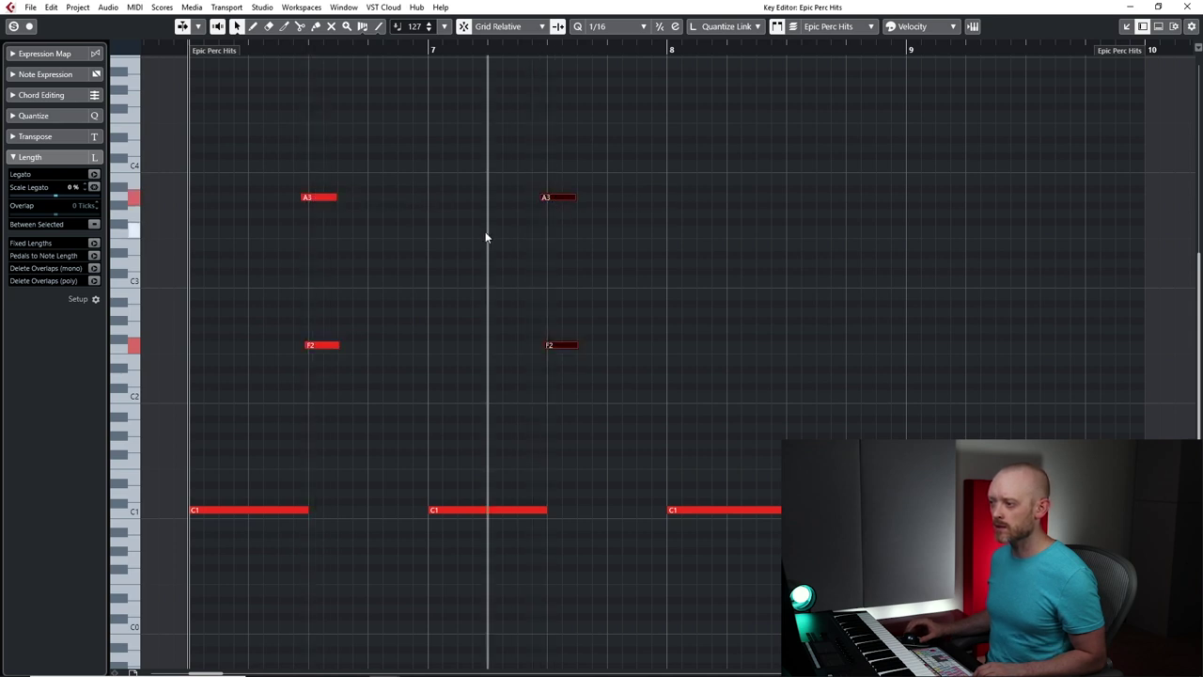
click(508, 510)
Copy the A3/F2 hit again to just after bar 9 and audition it
key(space)
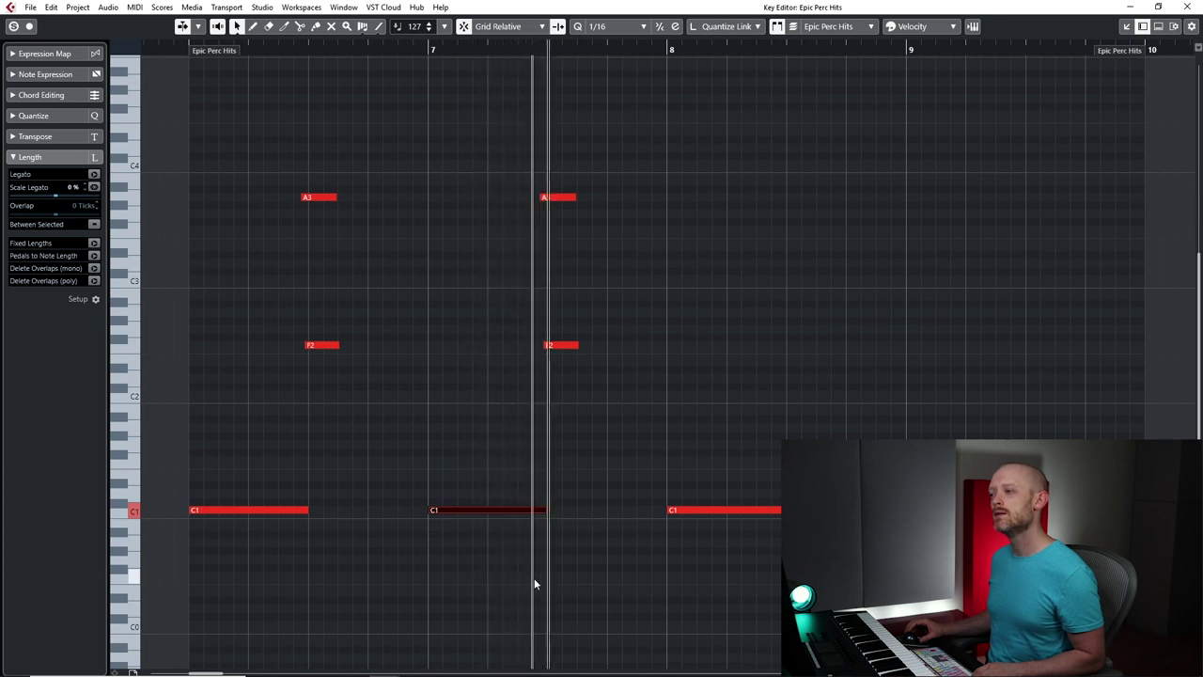
key(space)
drag(532, 189, 650, 413)
drag(552, 199, 1024, 198)
key(alt+space)
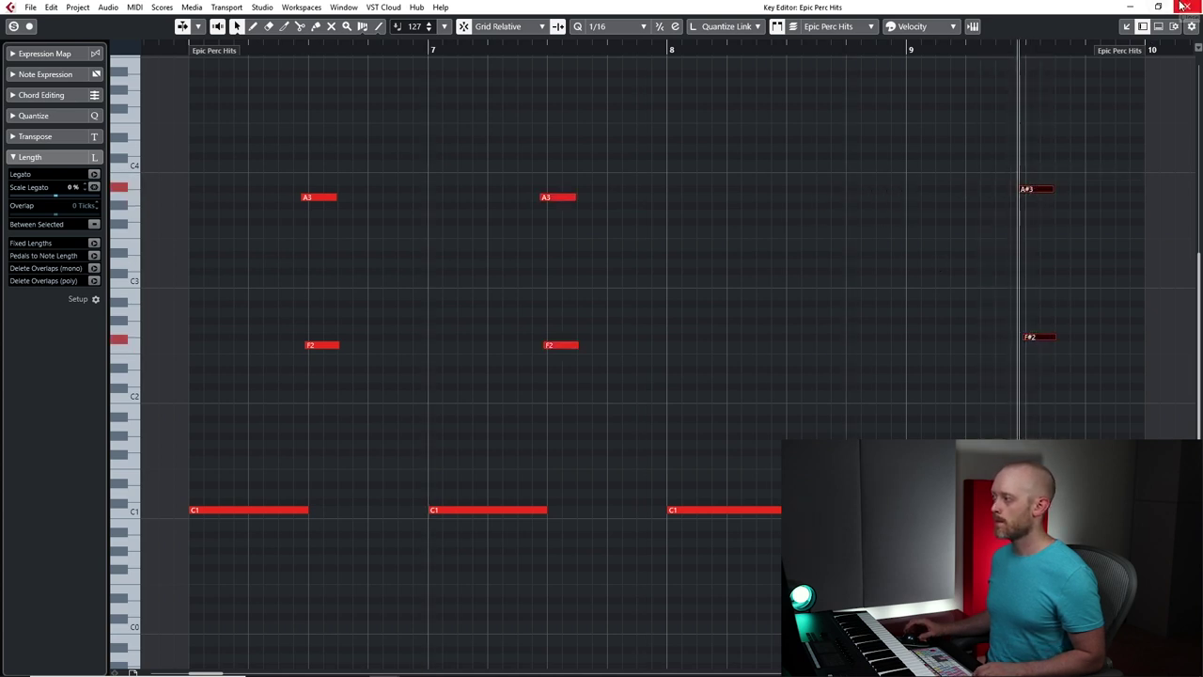
click(1183, 7)
scroll(515, 254, left, 7)
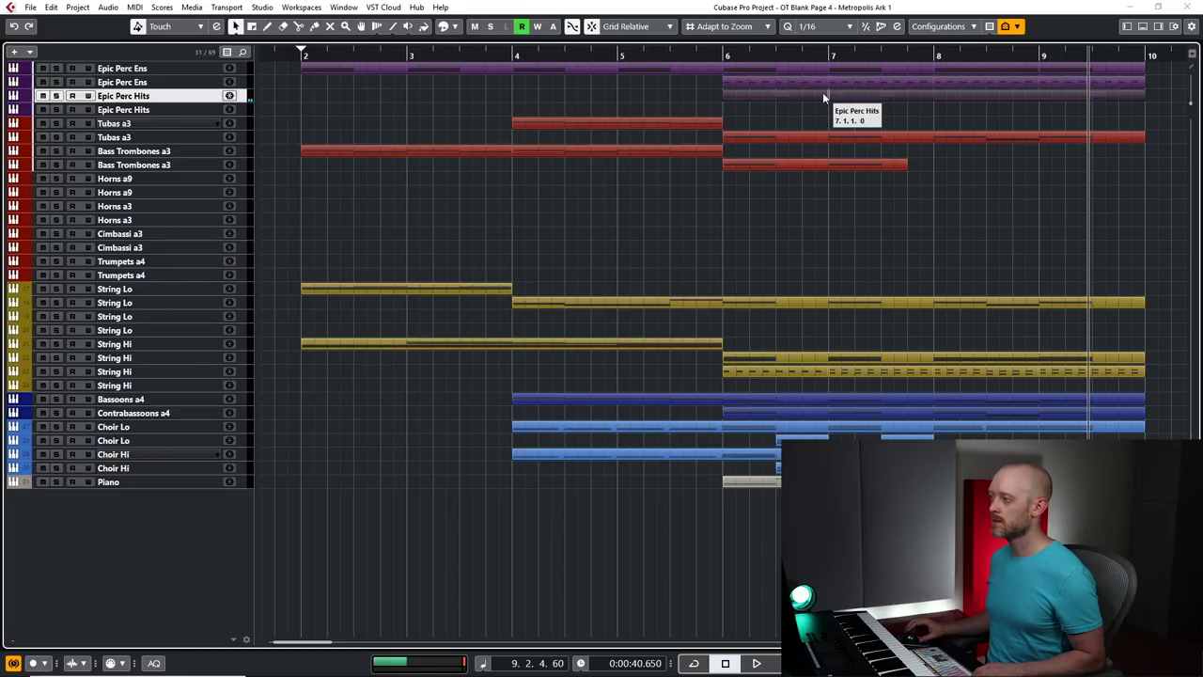
Draw four short alternating C4, D4, C4, D4 notes after the second hit
double_click(822, 92)
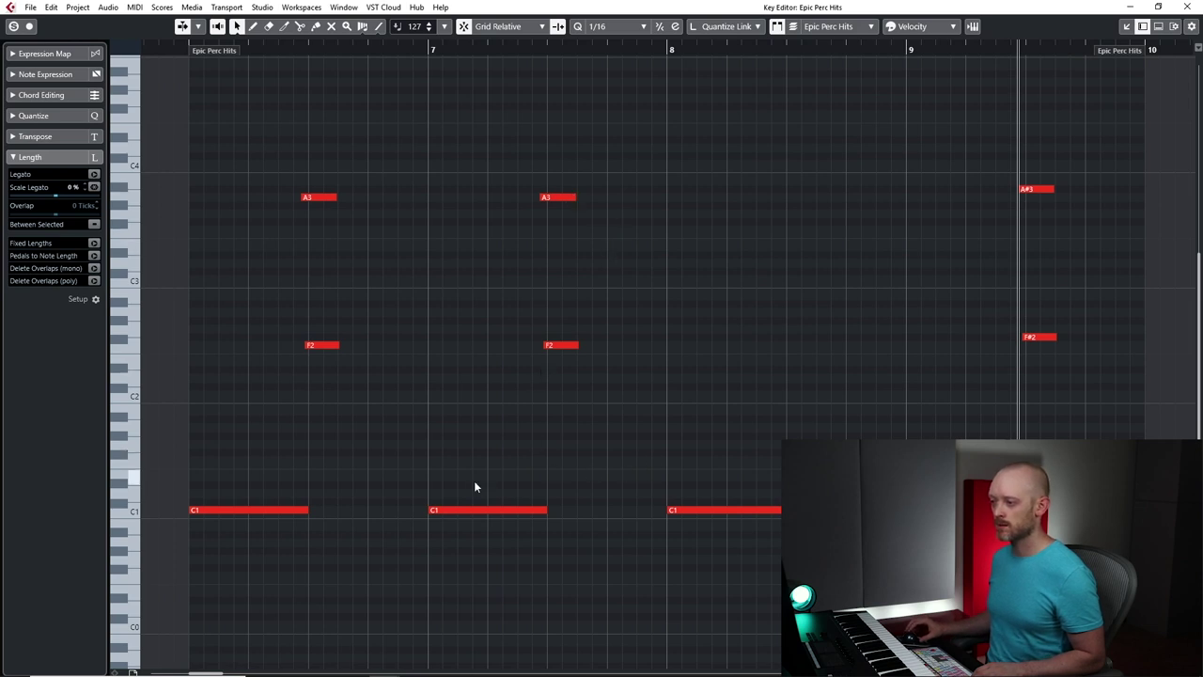
click(526, 511)
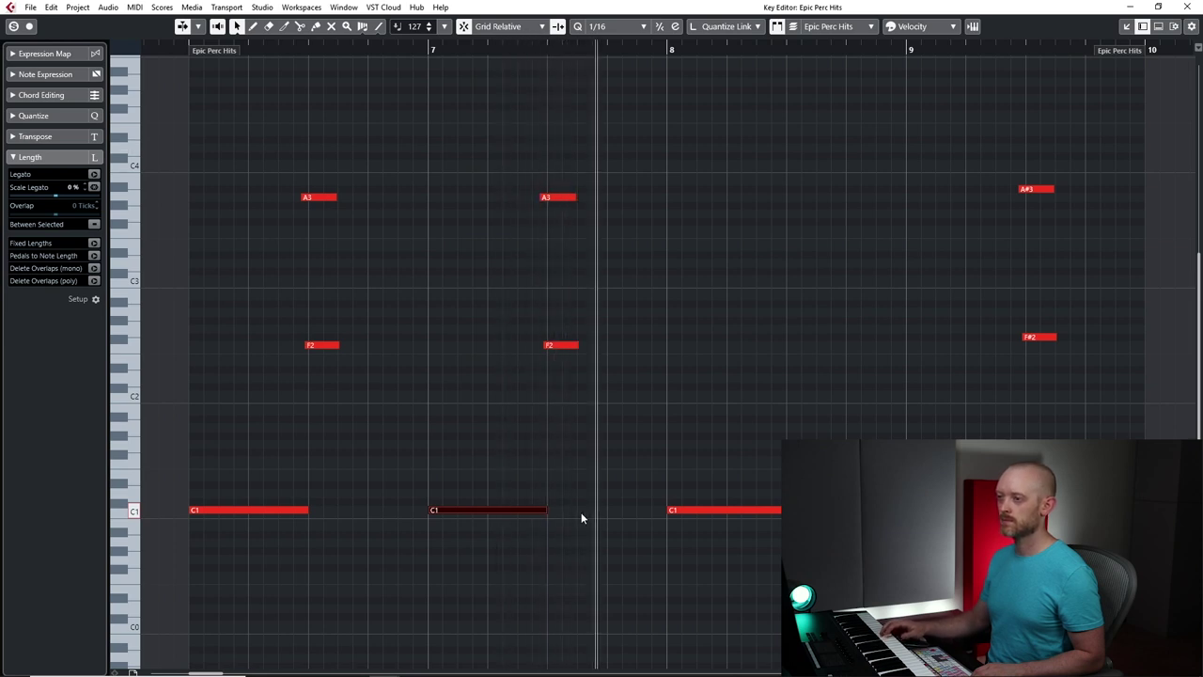
key(space)
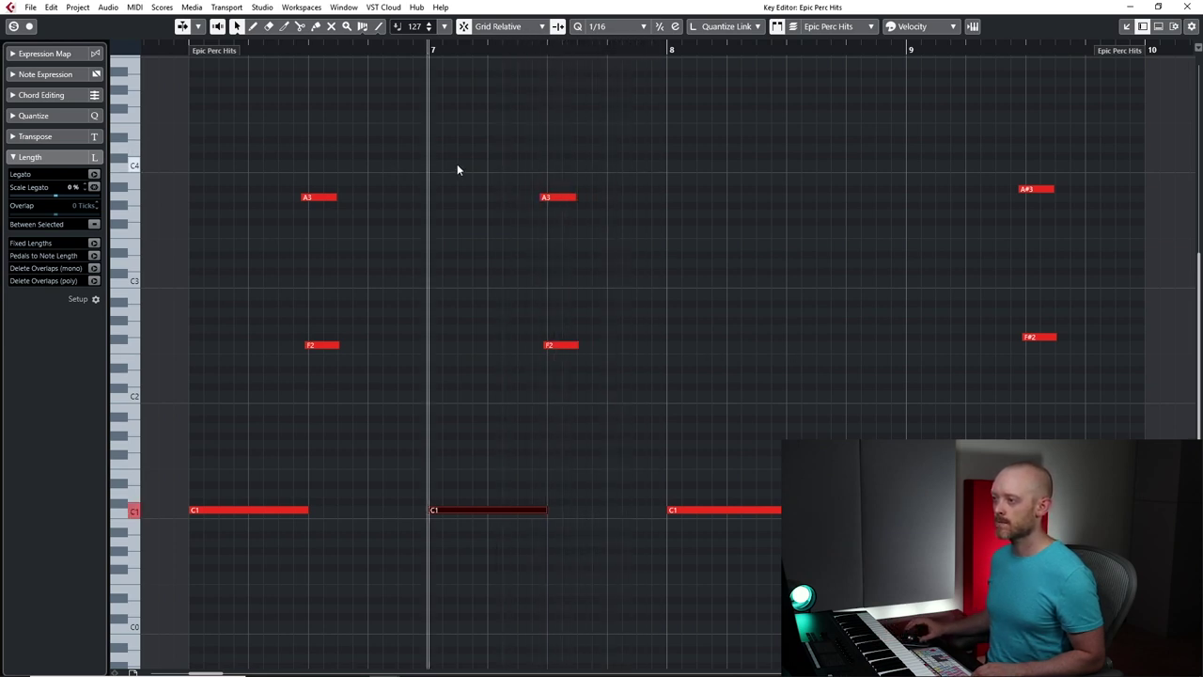
alt+click(555, 165)
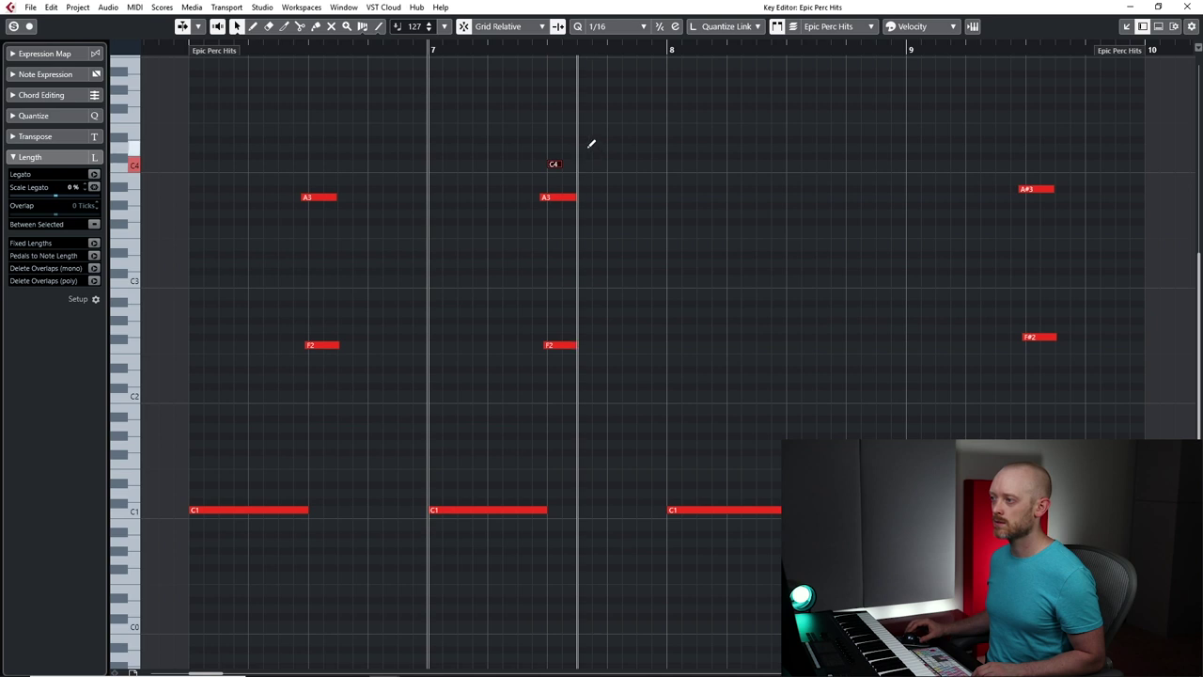
alt+click(584, 147)
alt+click(614, 163)
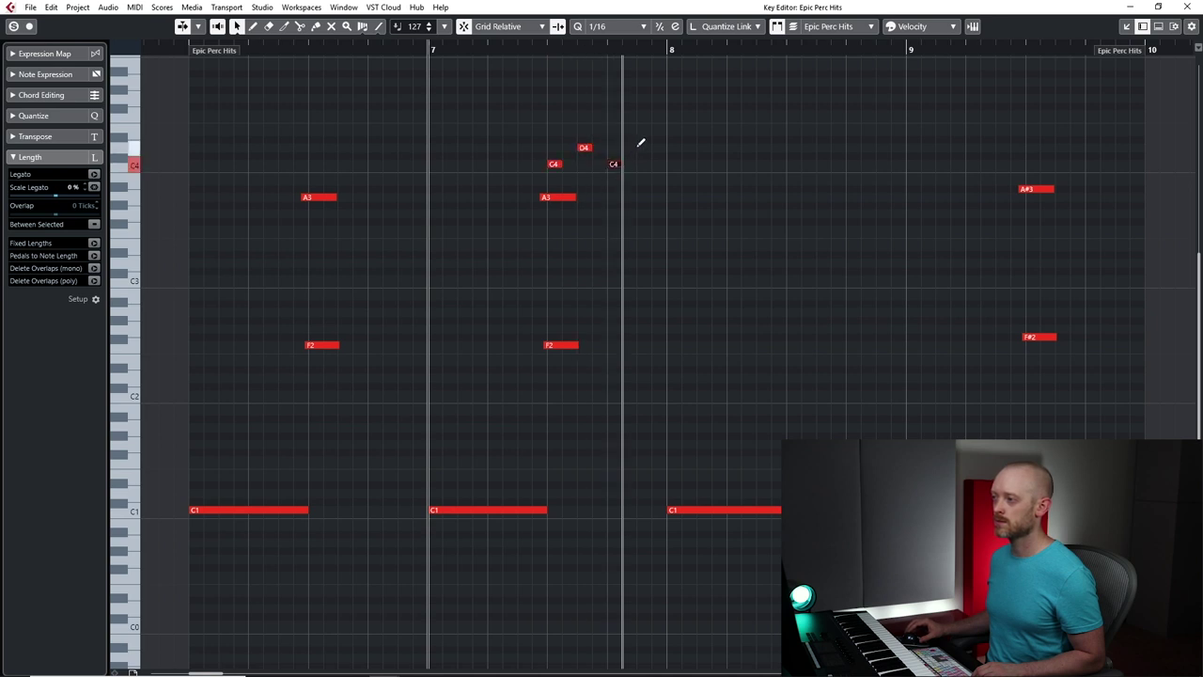
alt+click(643, 148)
Audition the C4–D4 figure and copy it forward twice, one bar each time
drag(658, 129, 541, 171)
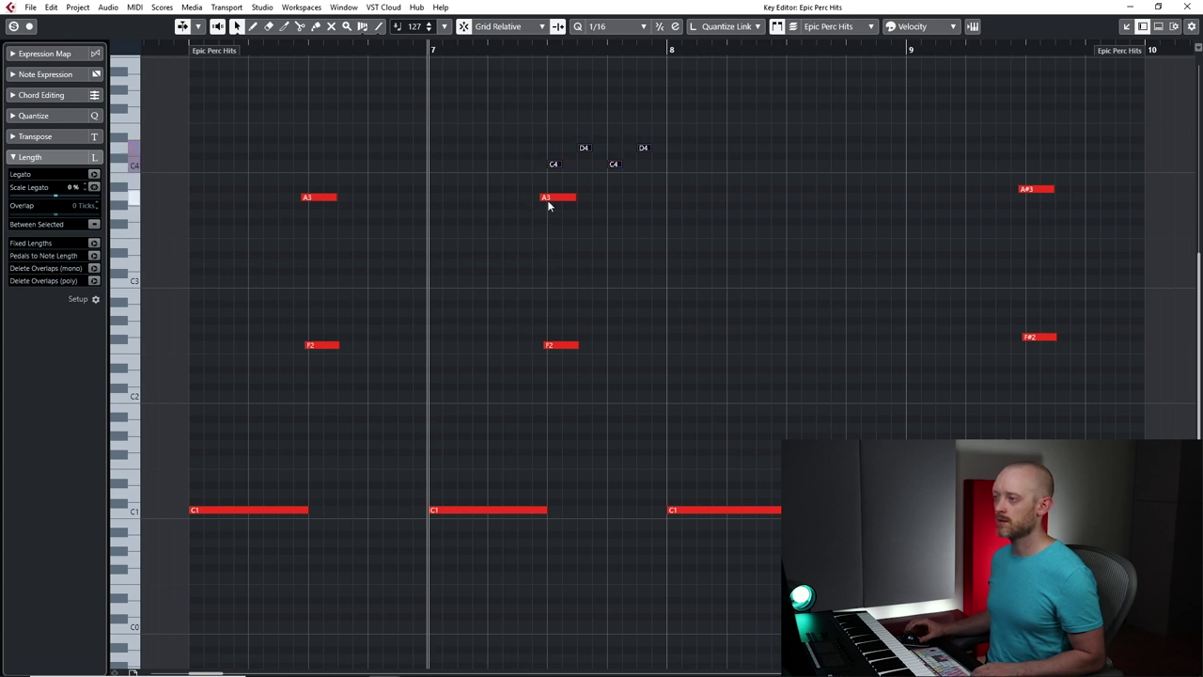
key(alt+space)
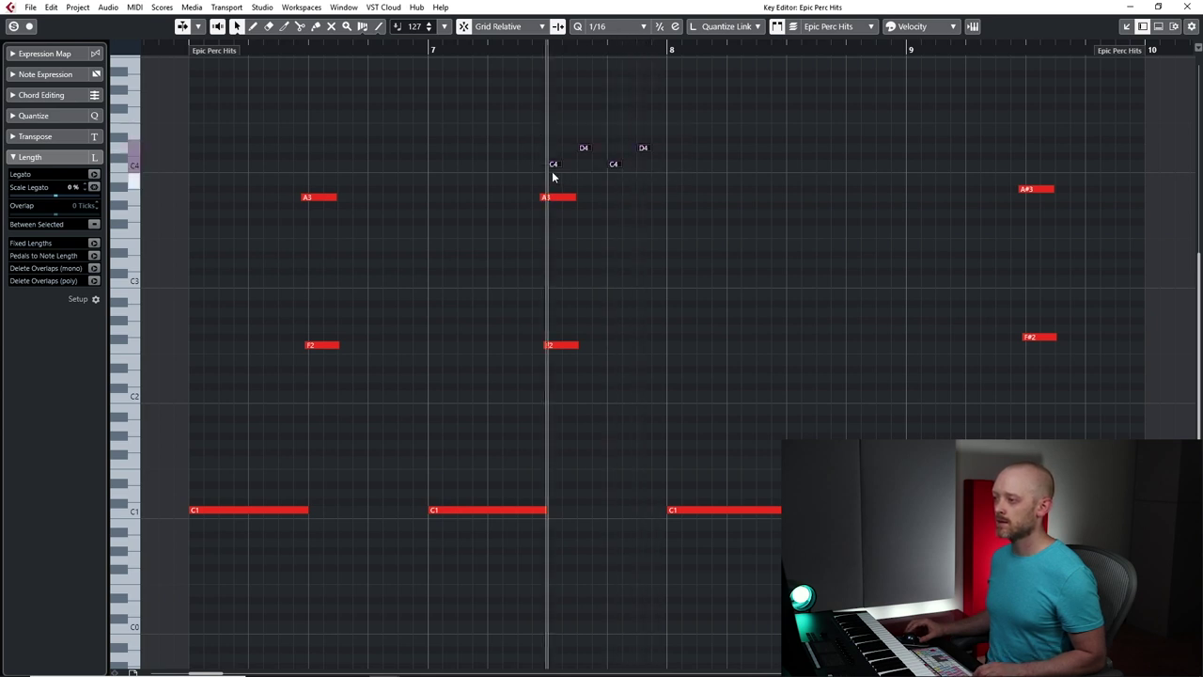
drag(554, 164, 681, 165)
drag(538, 138, 769, 167)
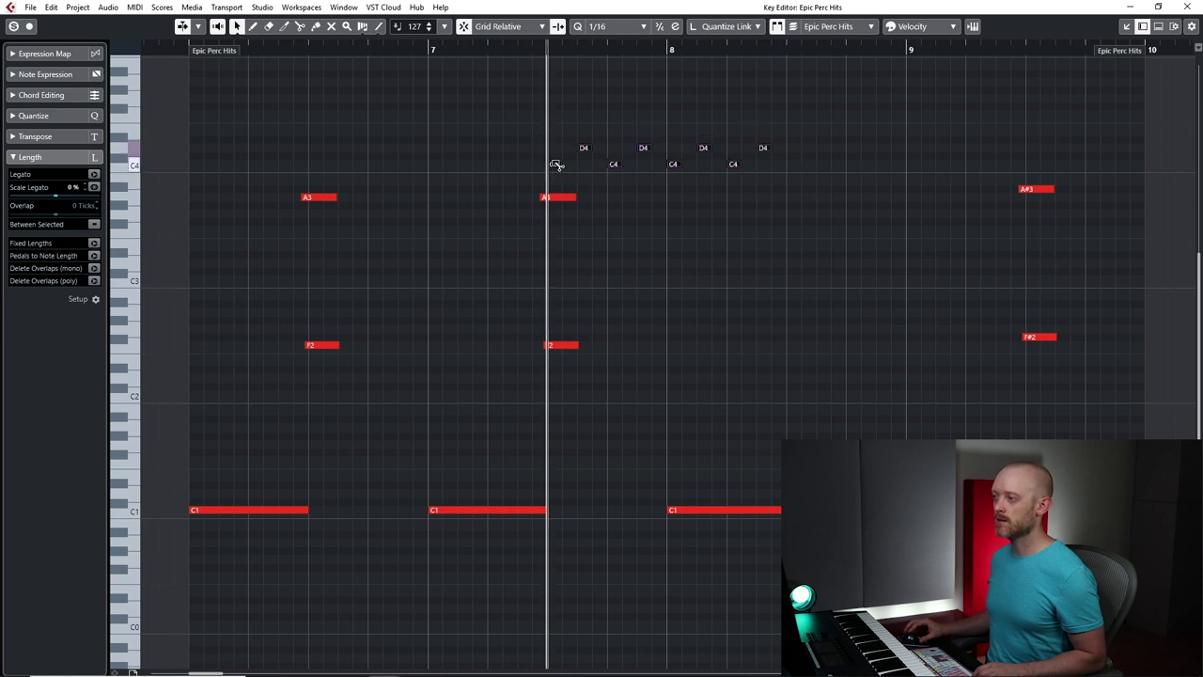
drag(557, 164, 798, 167)
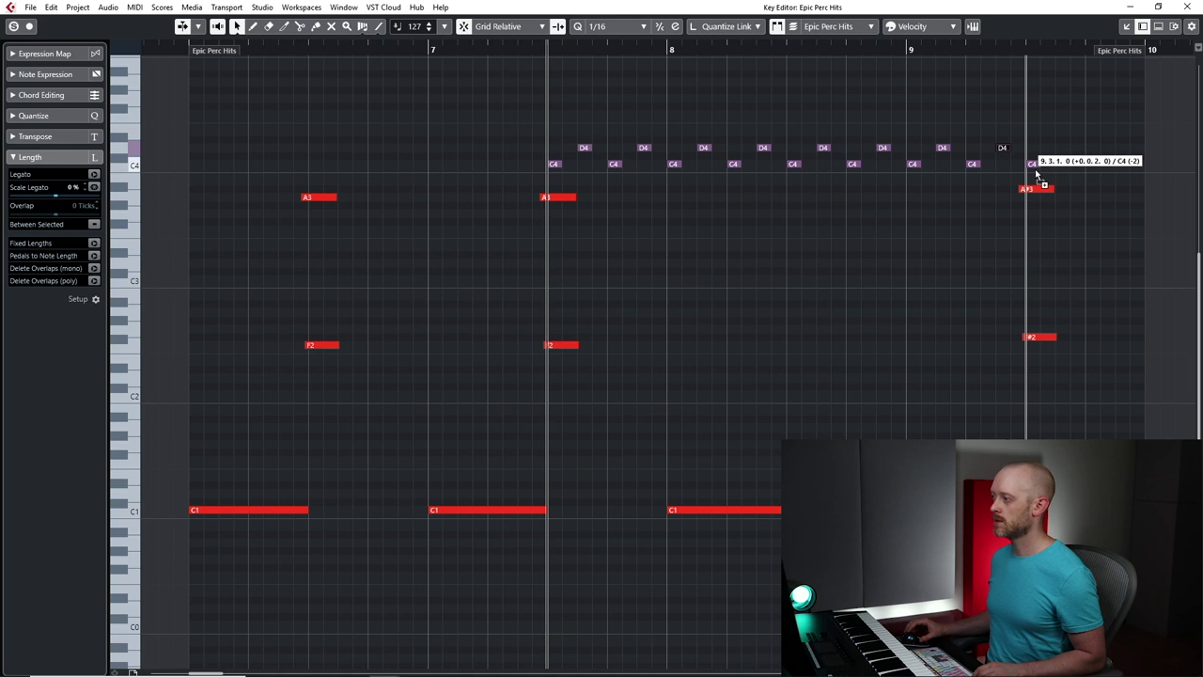
Play from bar 9 and select the last three Epic Perc Ens F2/E2 notes
click(1195, 5)
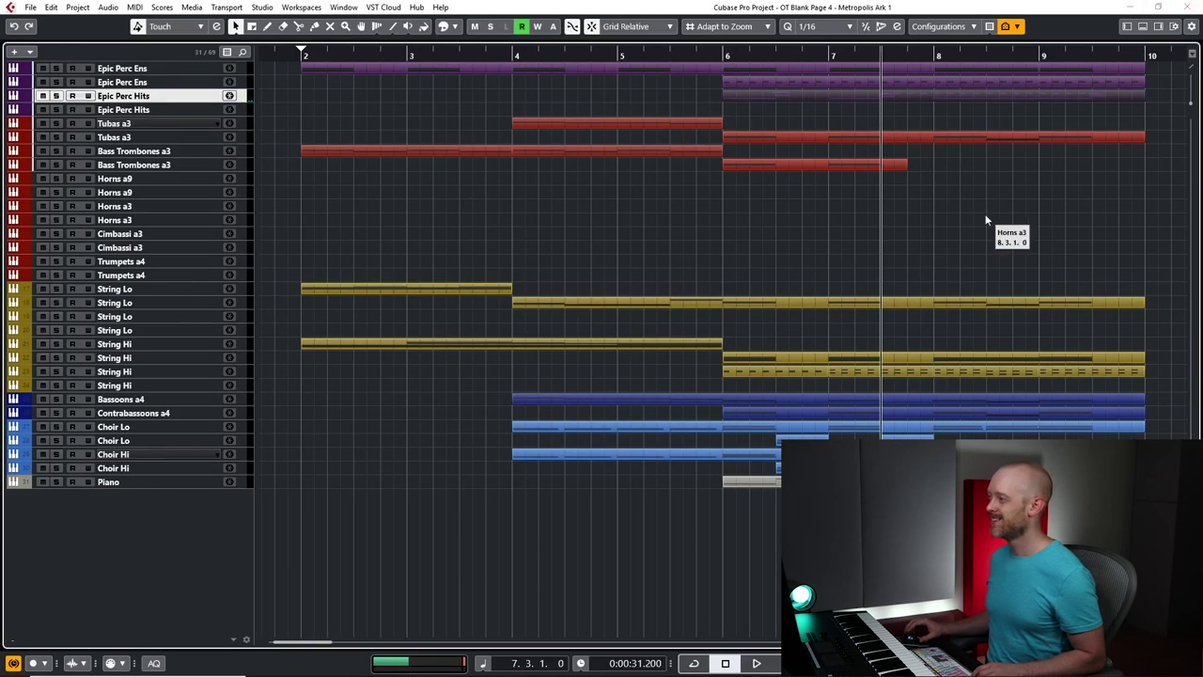
click(1037, 216)
key(space)
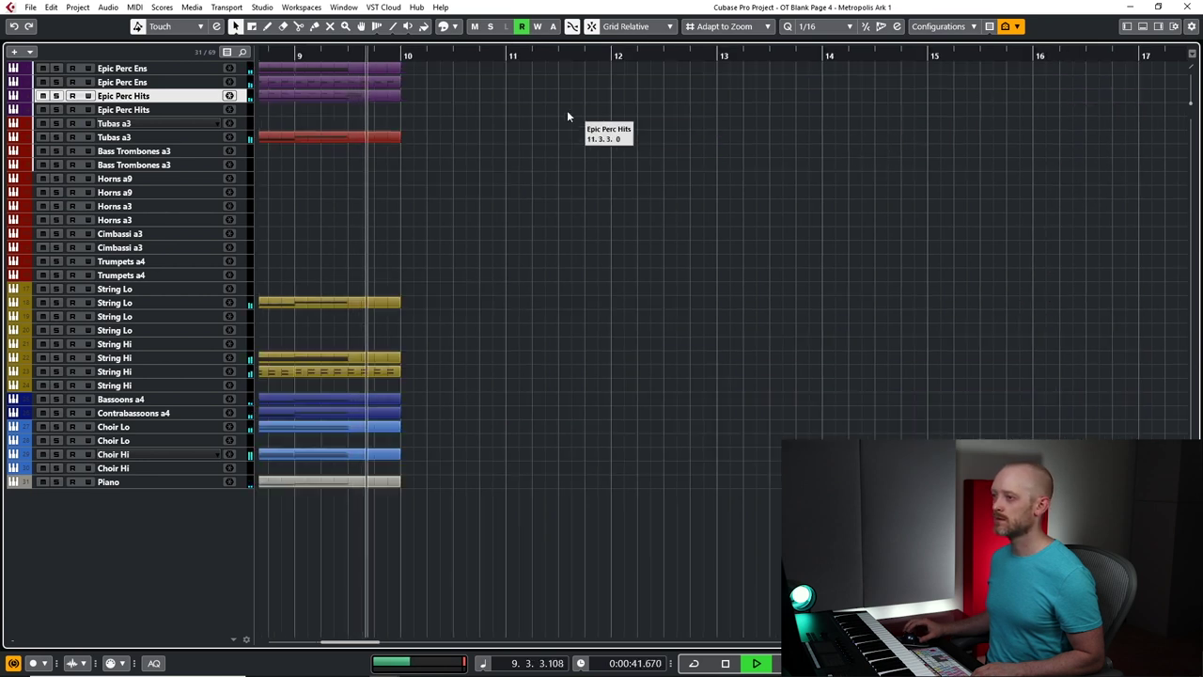
double_click(381, 81)
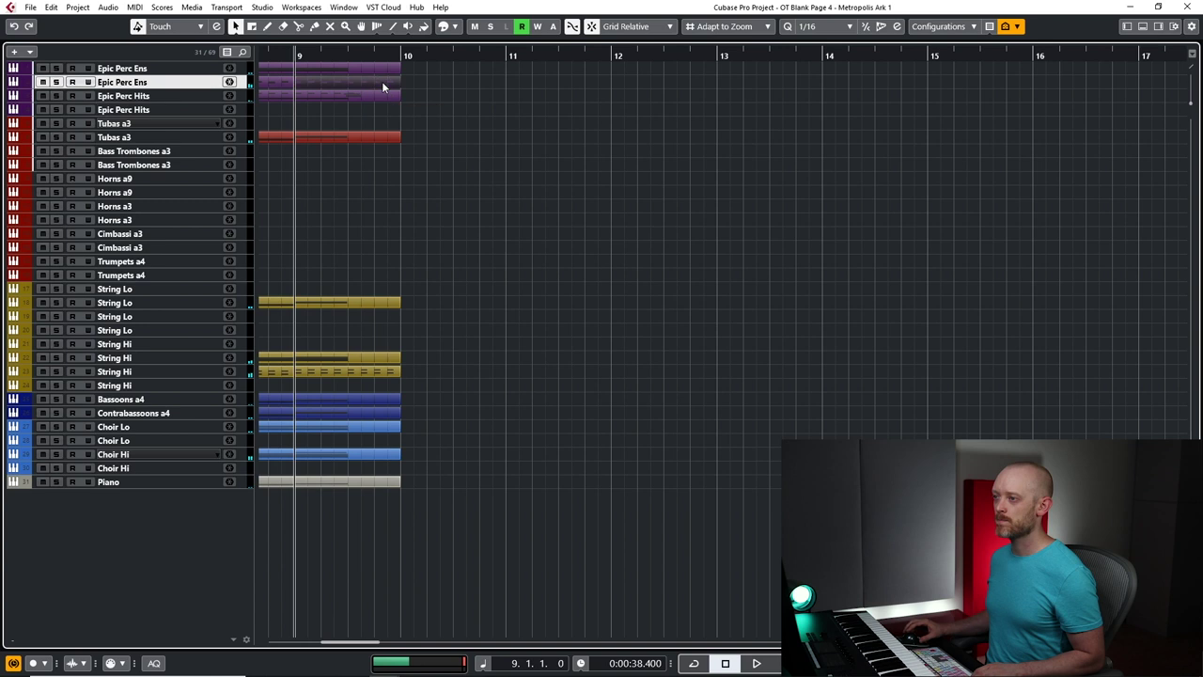
drag(290, 328, 394, 400)
click(1174, 8)
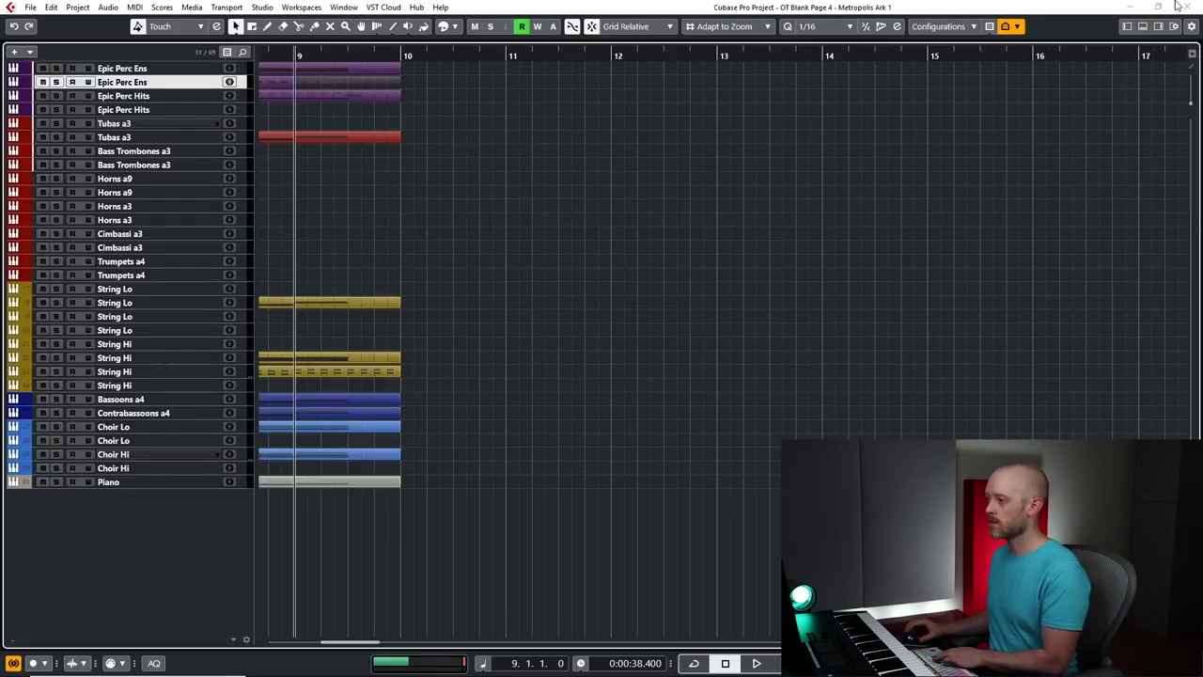
Delete the last three F3/F2 String Hi notes and play back from bar 8
double_click(357, 370)
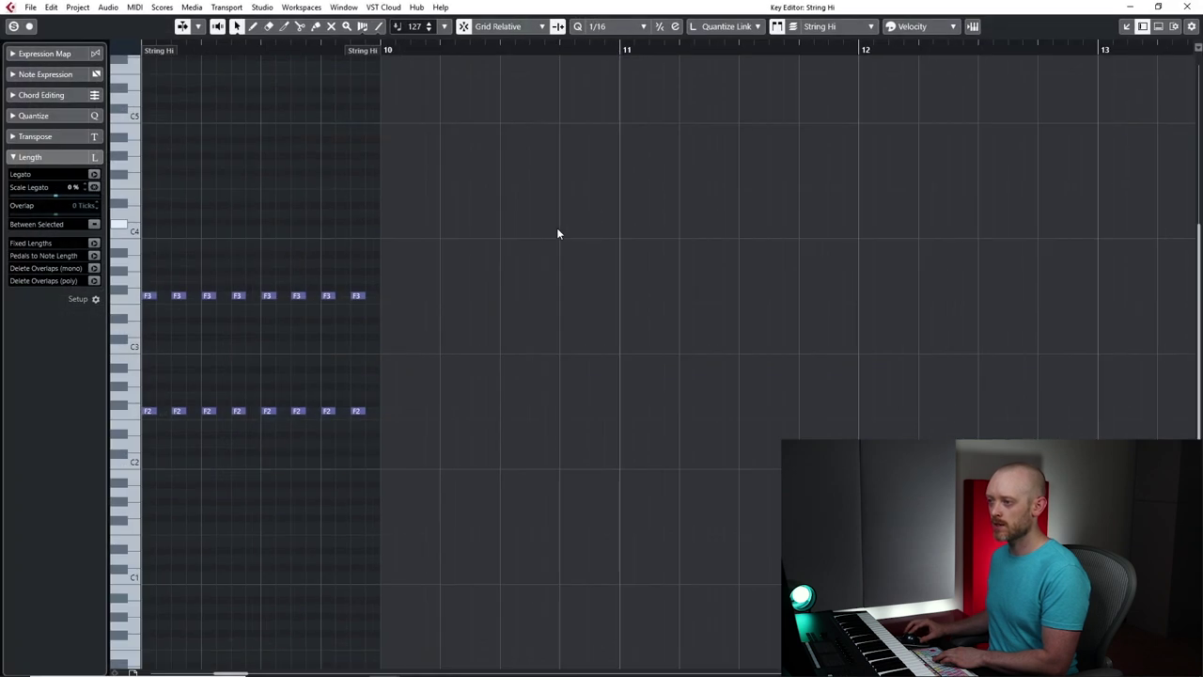
drag(303, 272, 451, 485)
key(Delete)
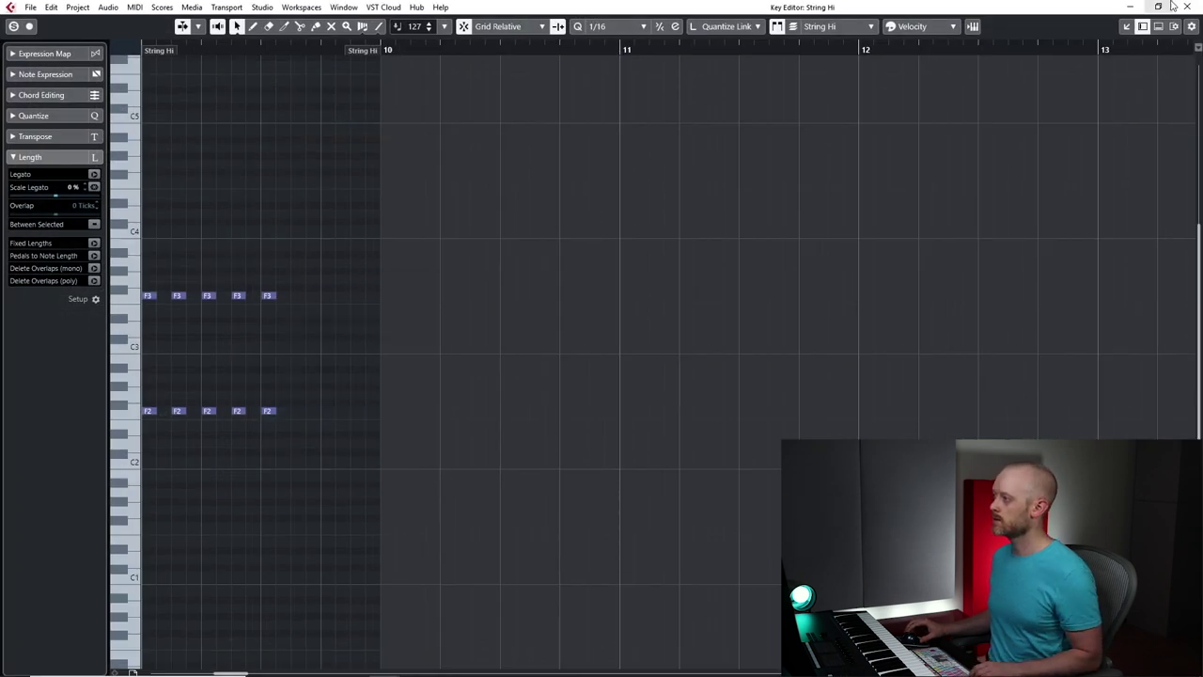
click(1186, 7)
scroll(885, 288, left, 5)
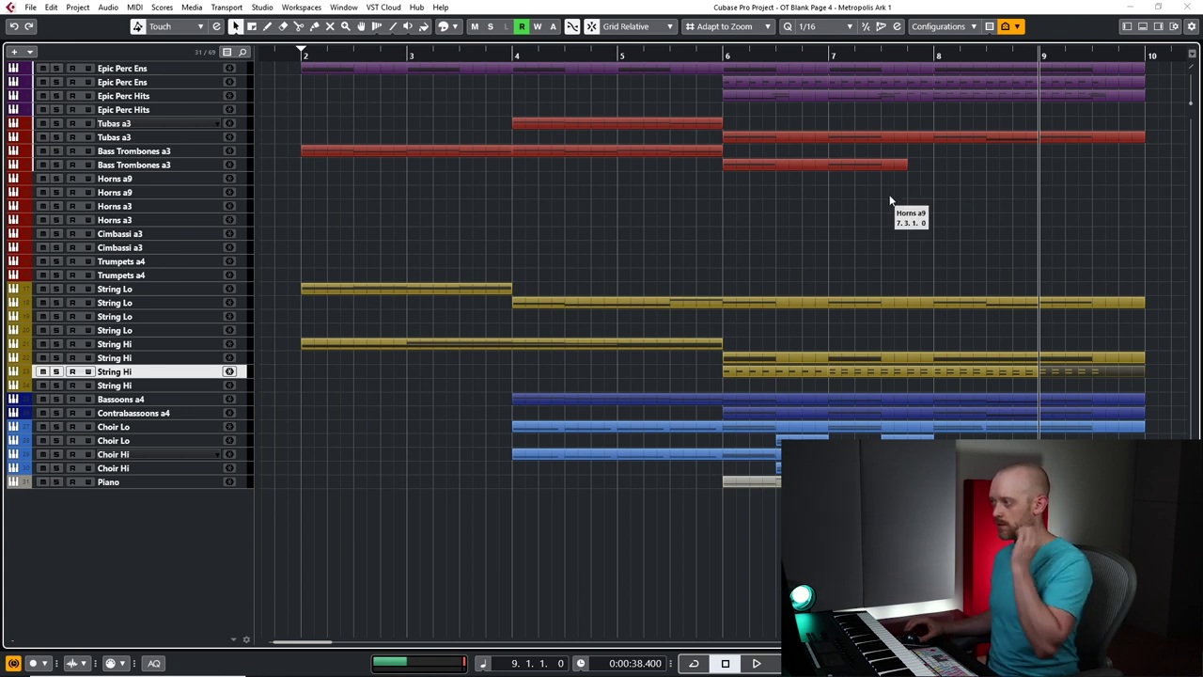
click(933, 250)
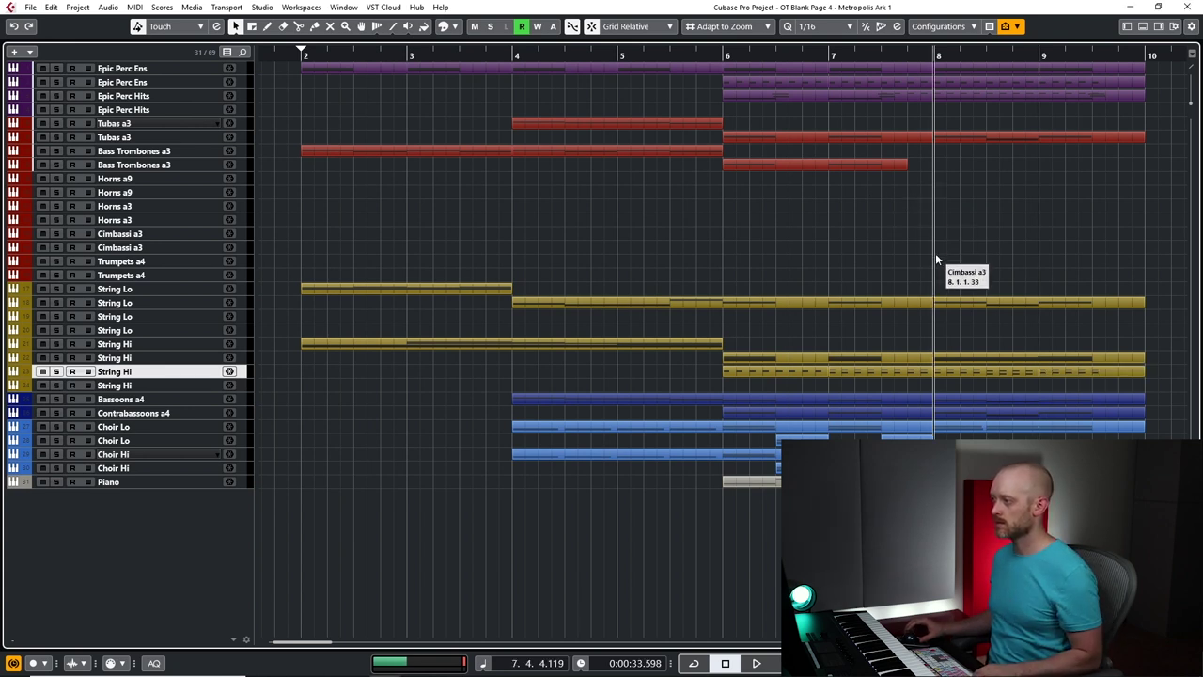
key(space)
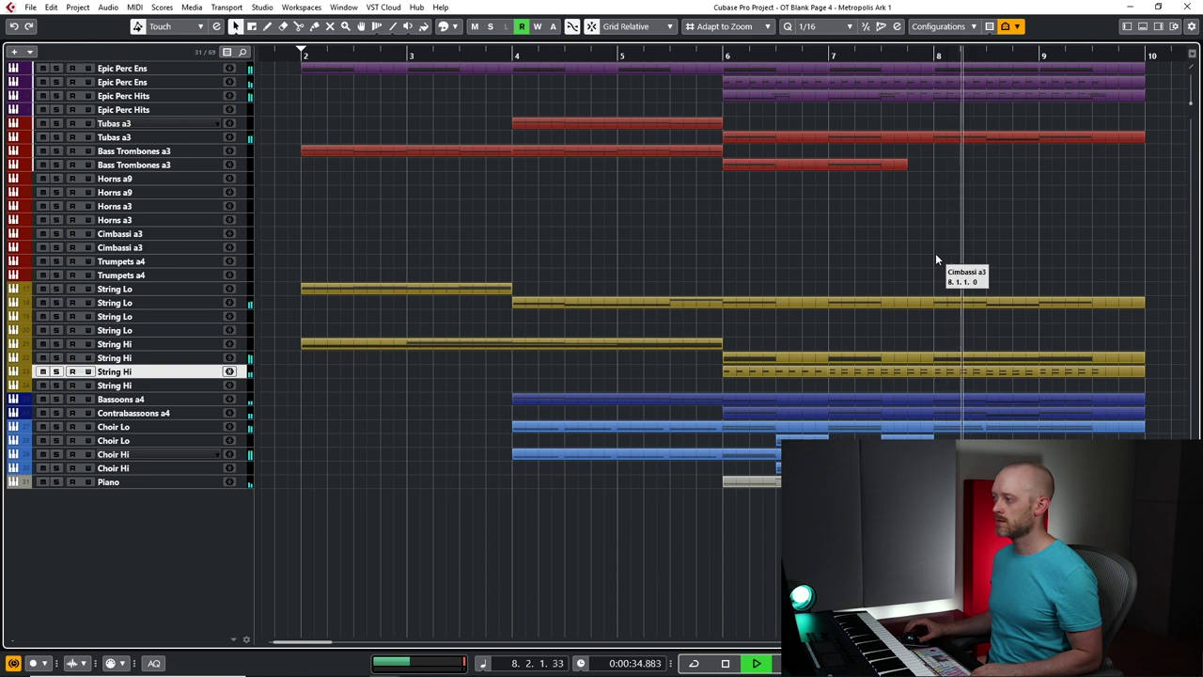
Select Horns a9 and audition the passage from bar 8
key(space)
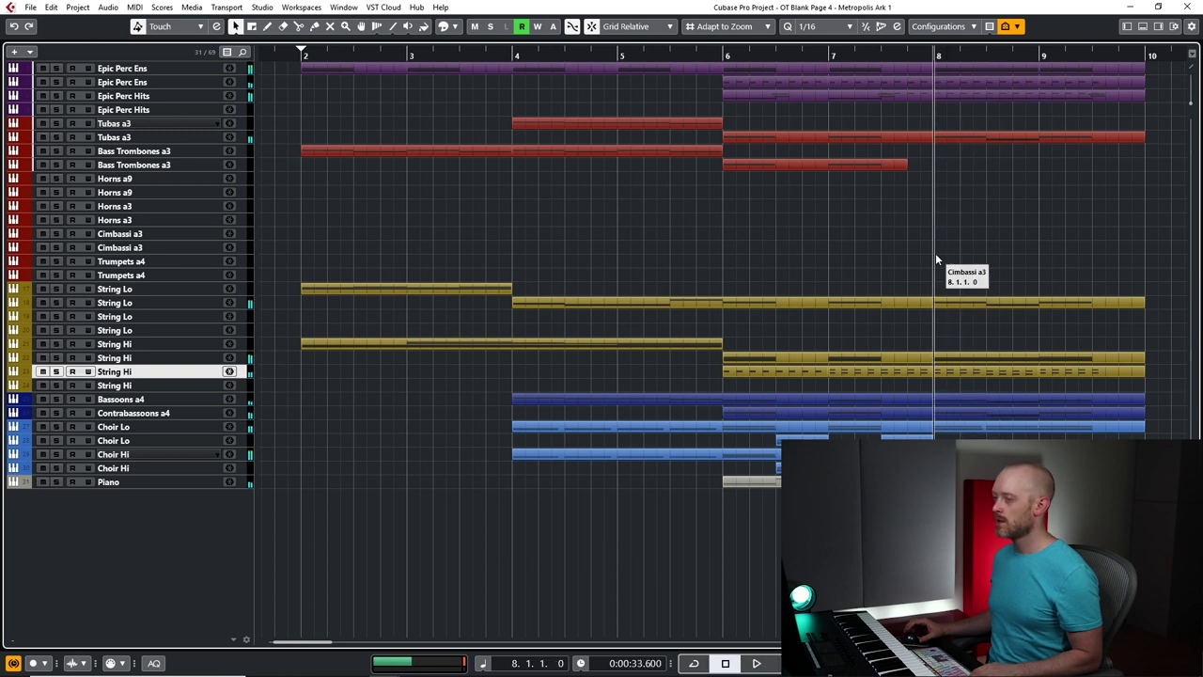
click(114, 180)
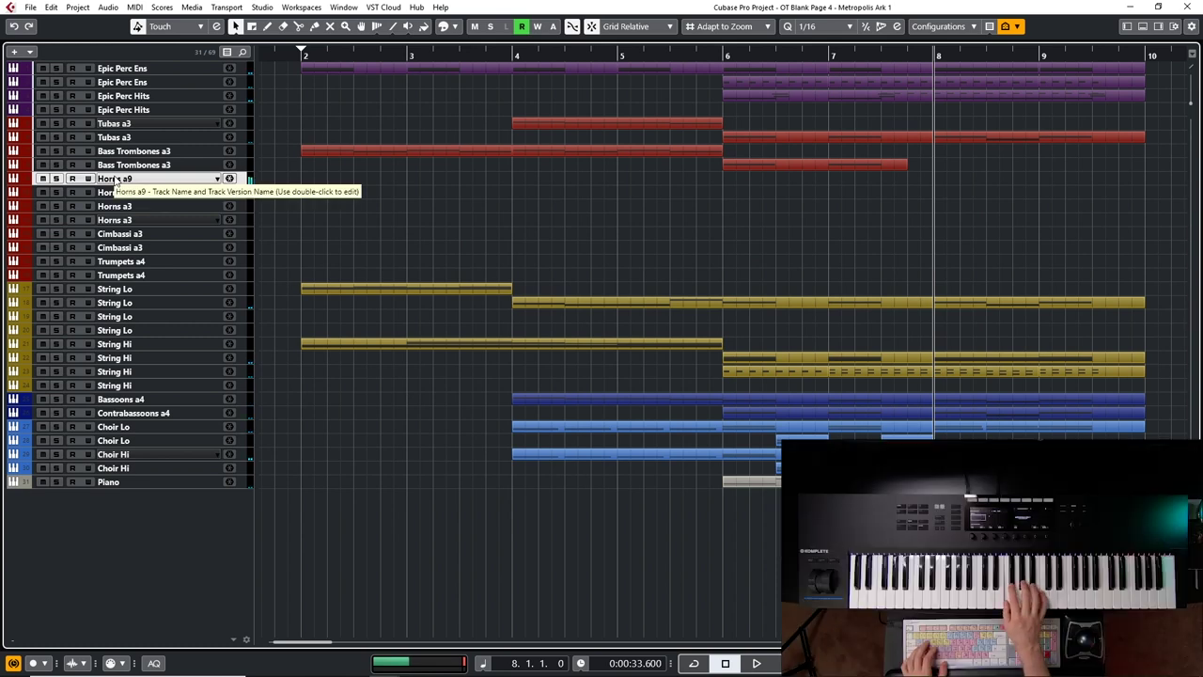
key(space)
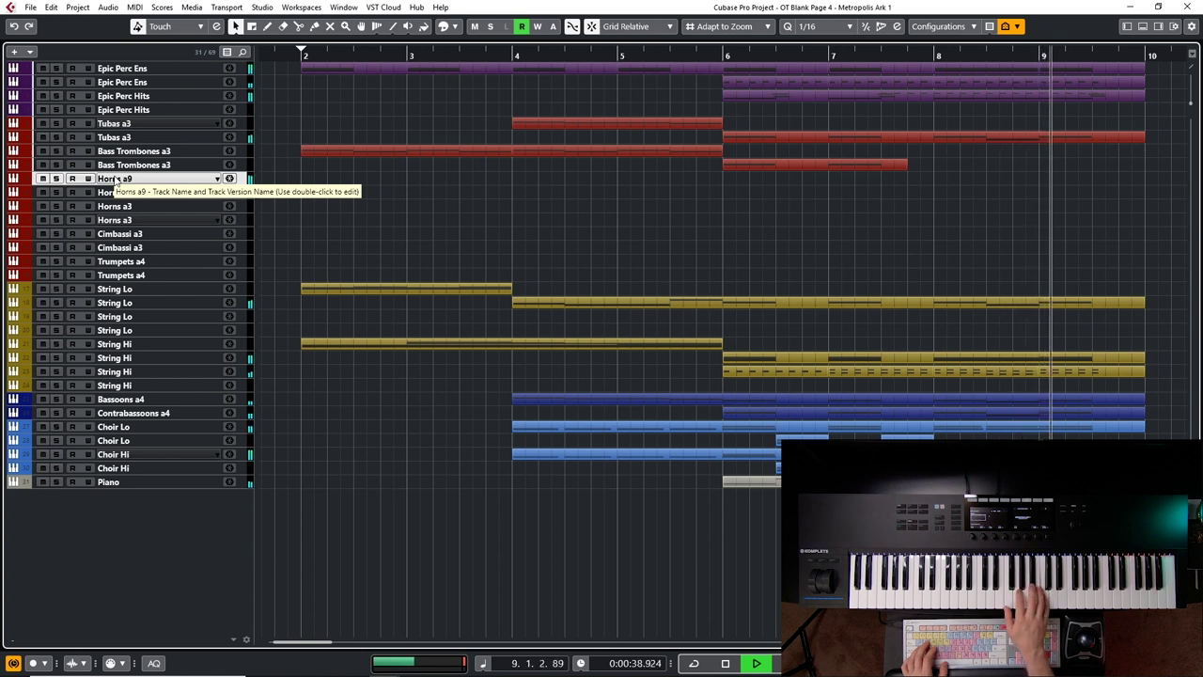
key(space)
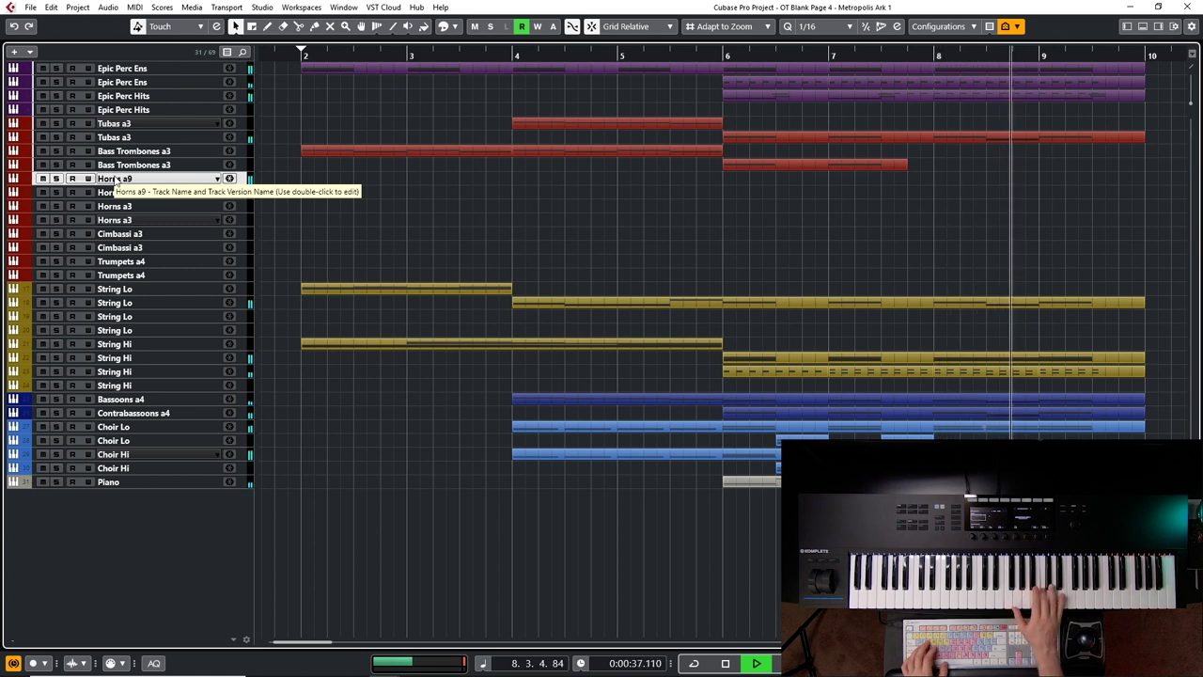
key(space)
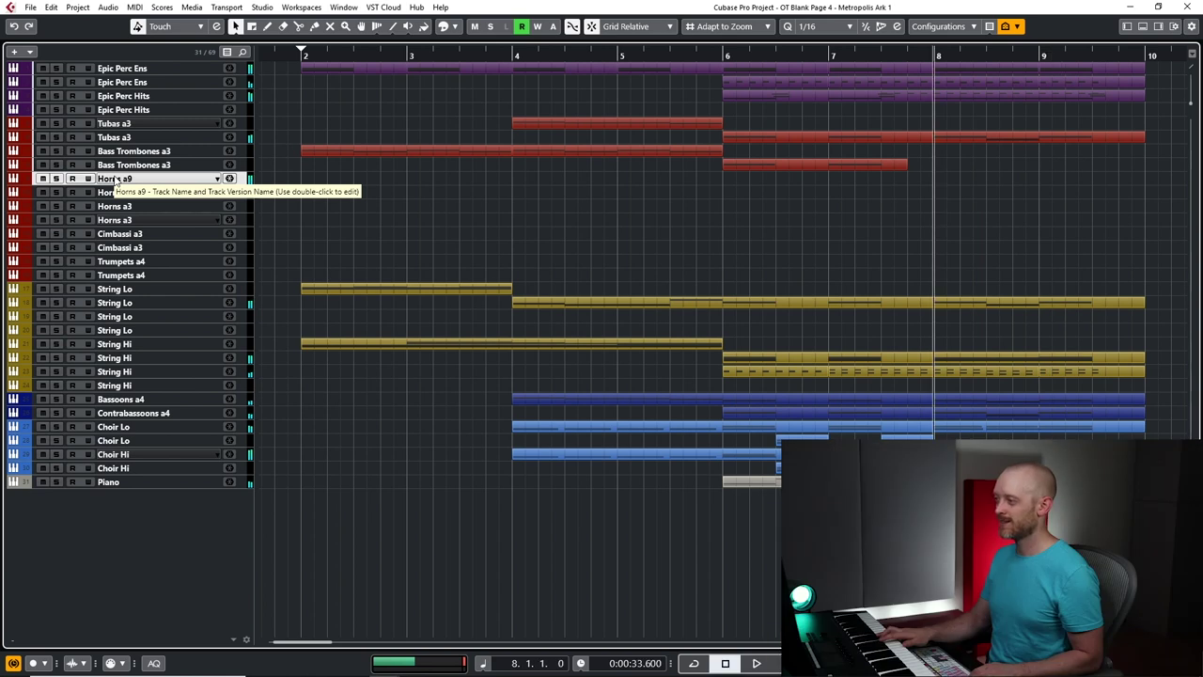
Record the horn line C4, F3, C#4, C4, A#3, C4 from bar 8
click(114, 181)
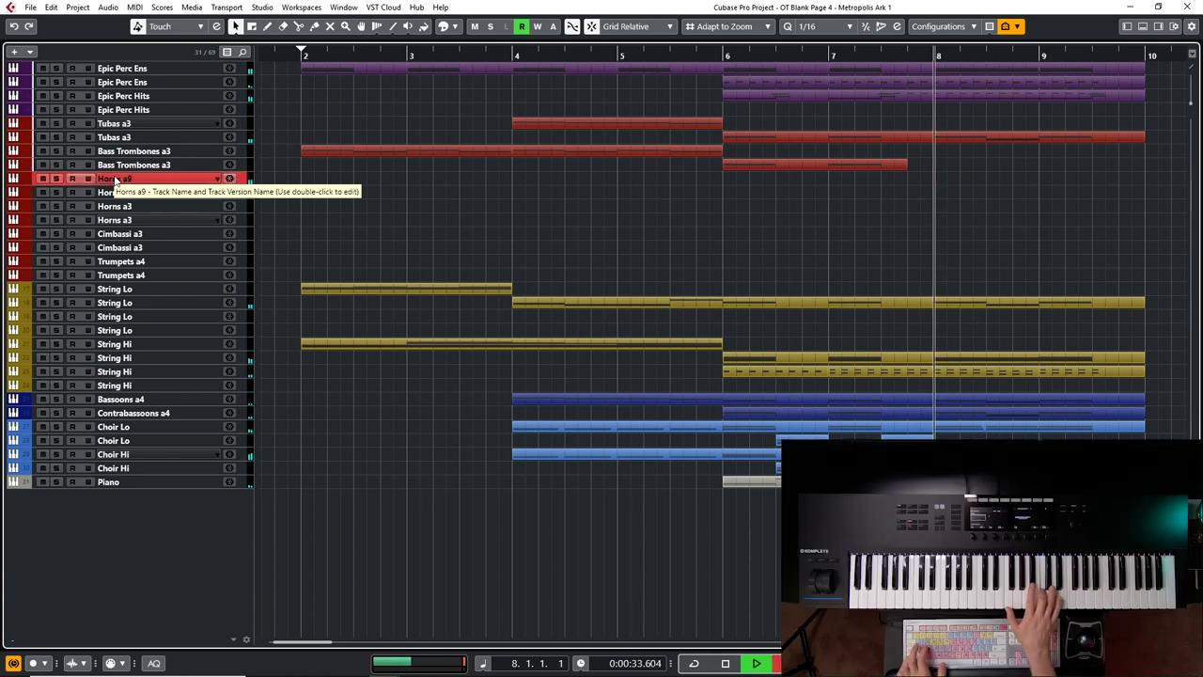
key(KP_Multiply)
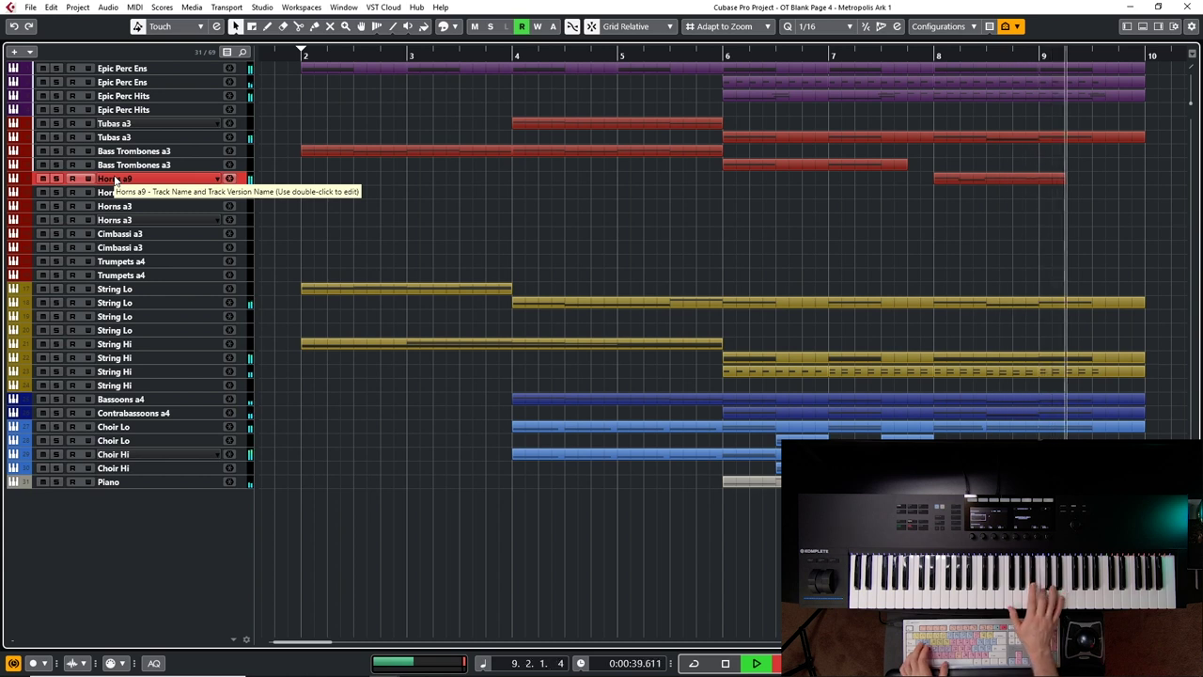
key(space)
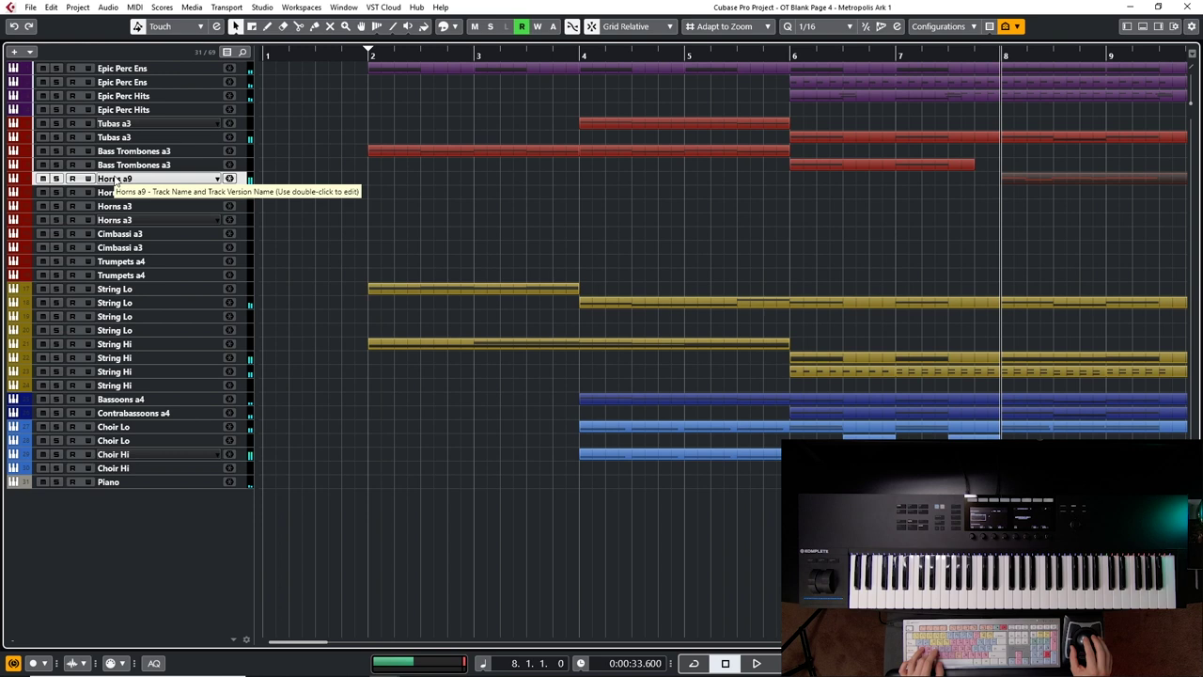
Make the Horns a9 notes legato, set the final C4 to two beats, and audition the phrase
double_click(1007, 177)
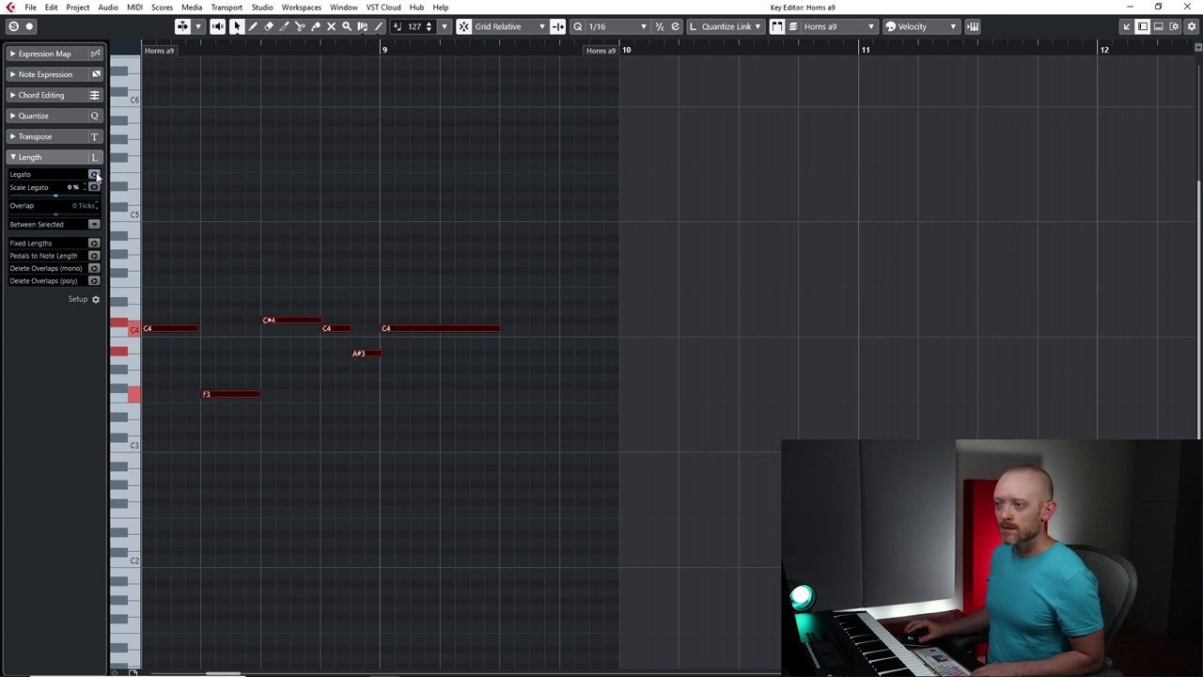
click(612, 317)
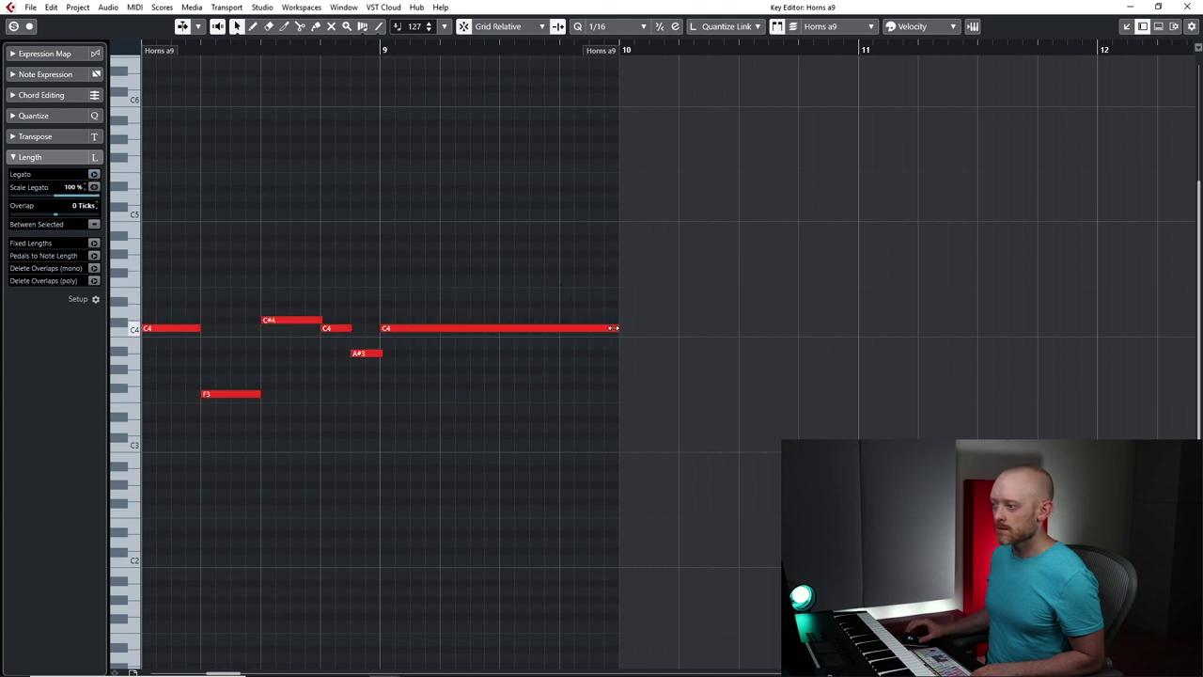
drag(617, 328, 498, 336)
key(h)
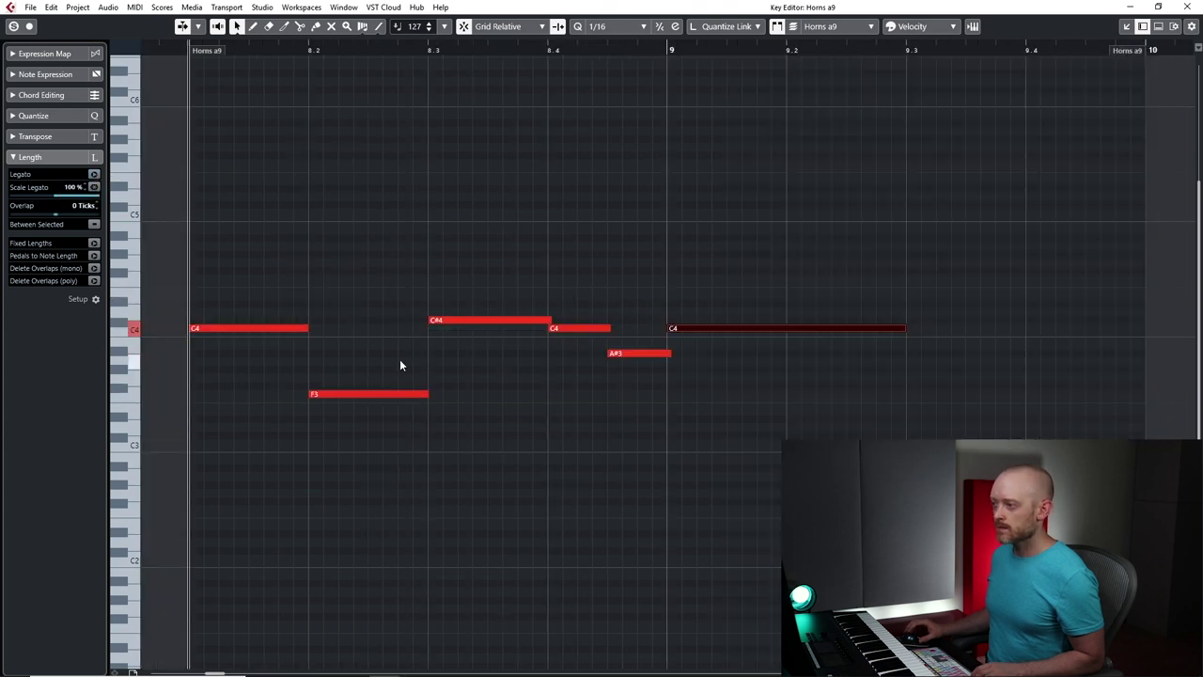
key(space)
key(space)
key(Home)
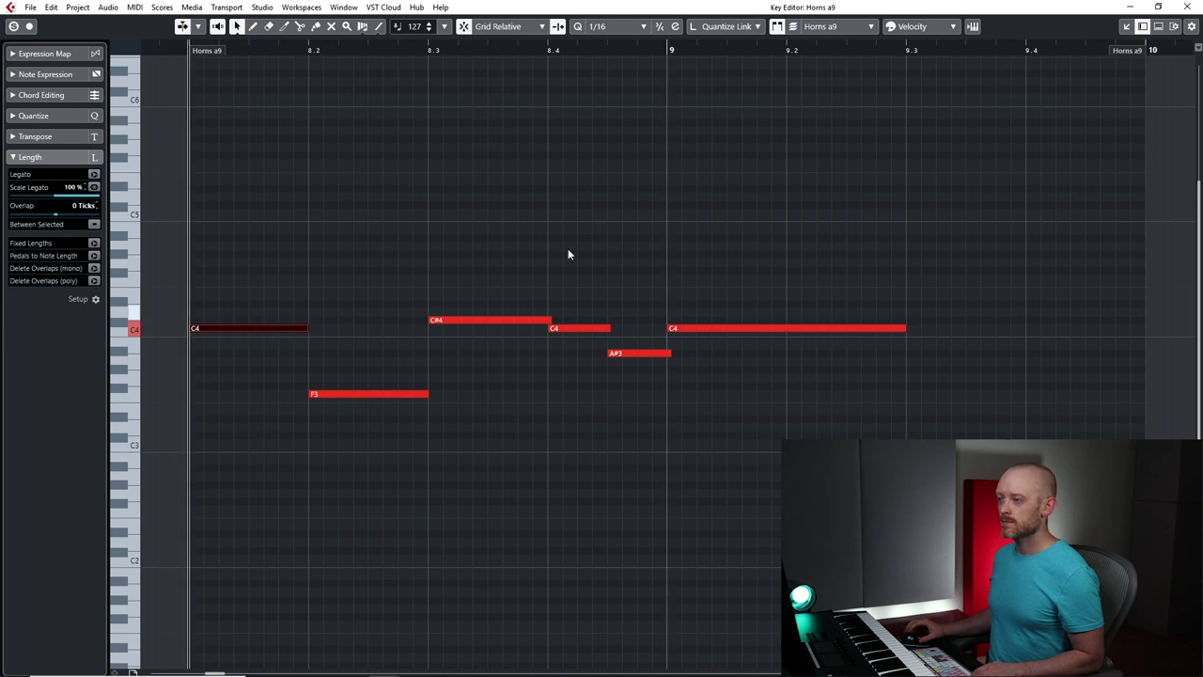
key(space)
Copy the bar 8 horn part onto the Trumpets a4 track and audition the doubled brass
key(ctrl+w)
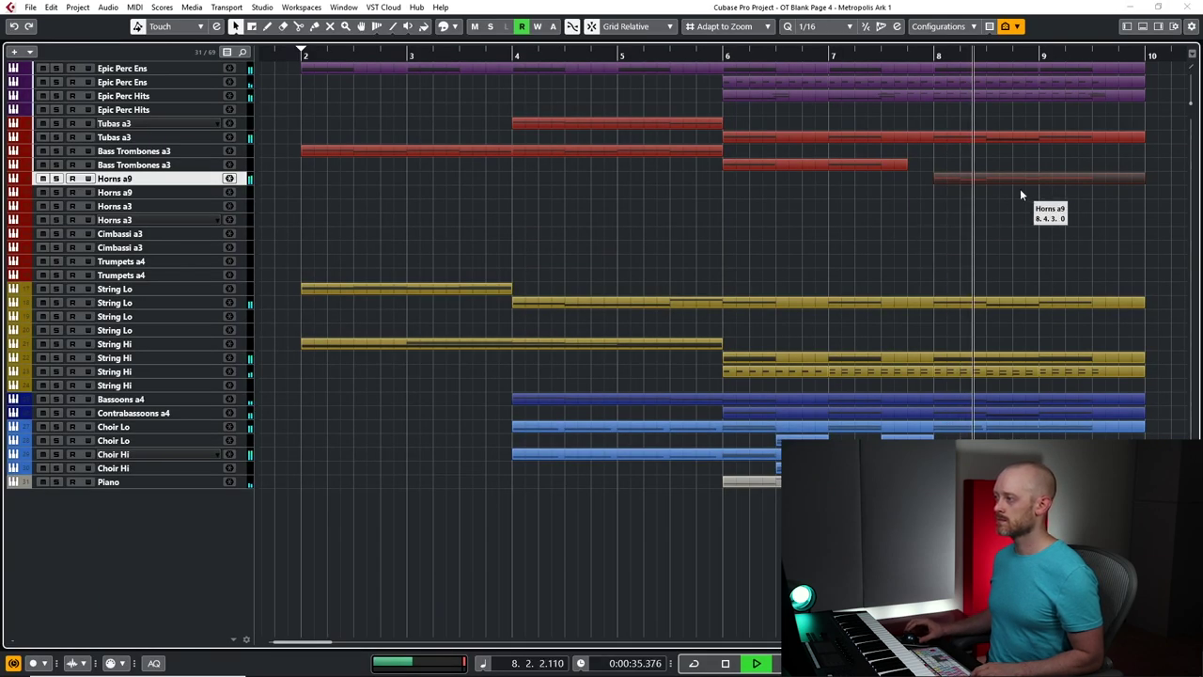
key(space)
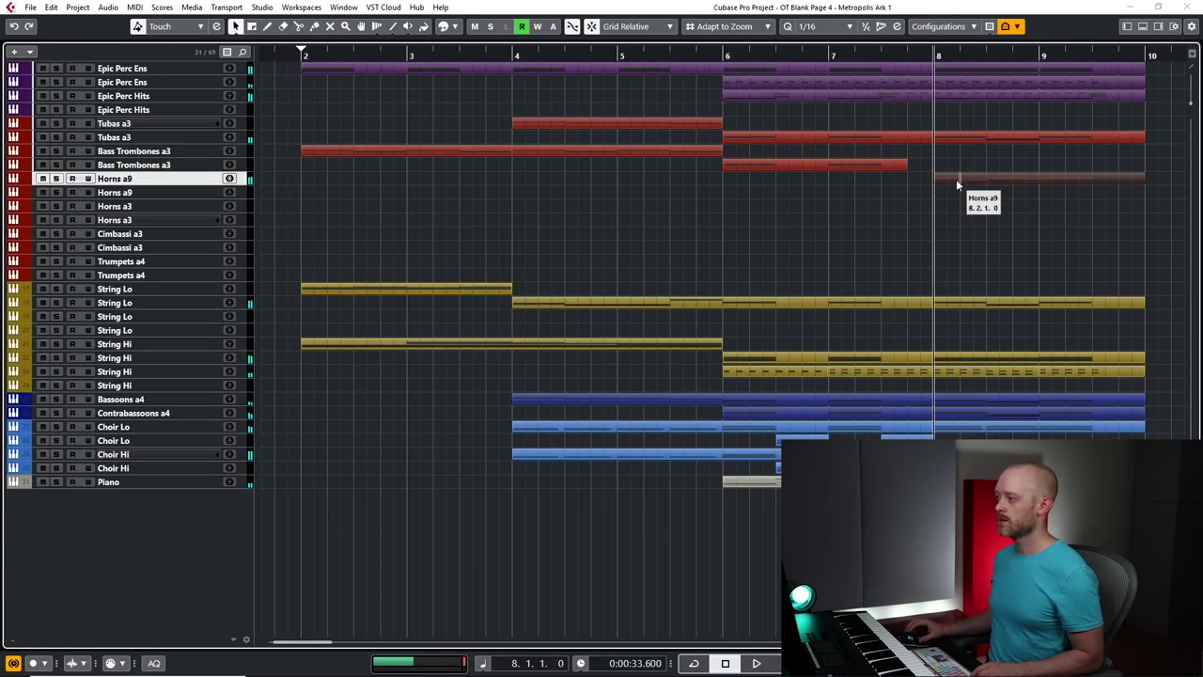
drag(956, 179, 964, 268)
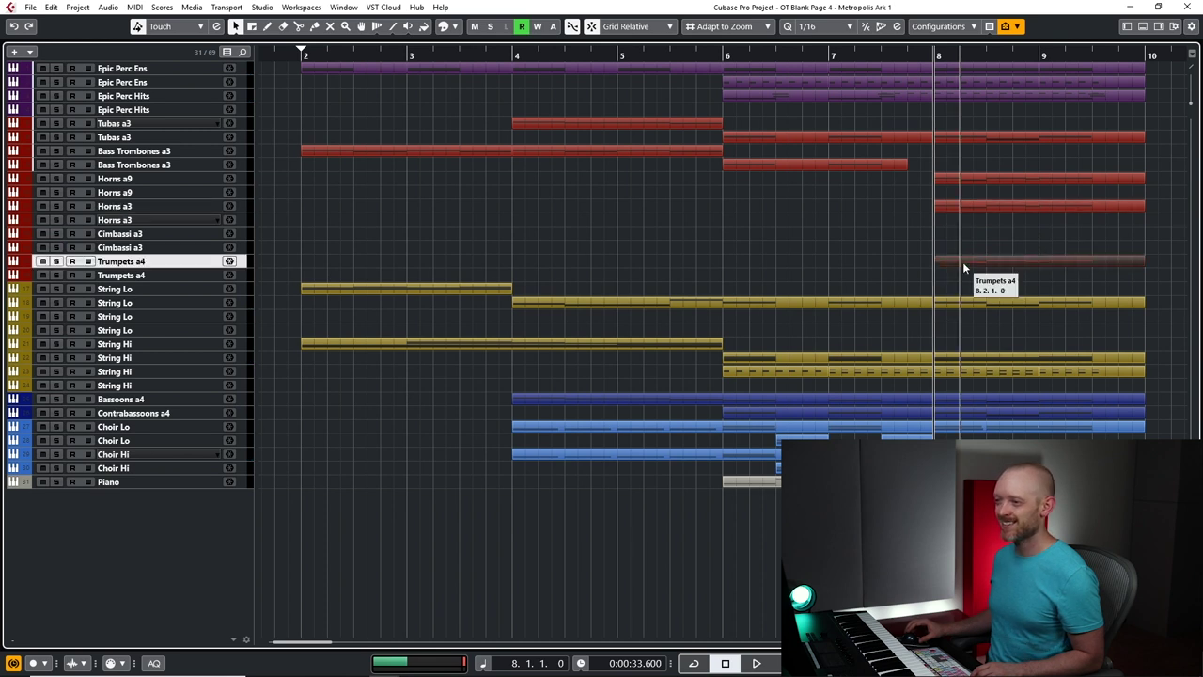
key(space)
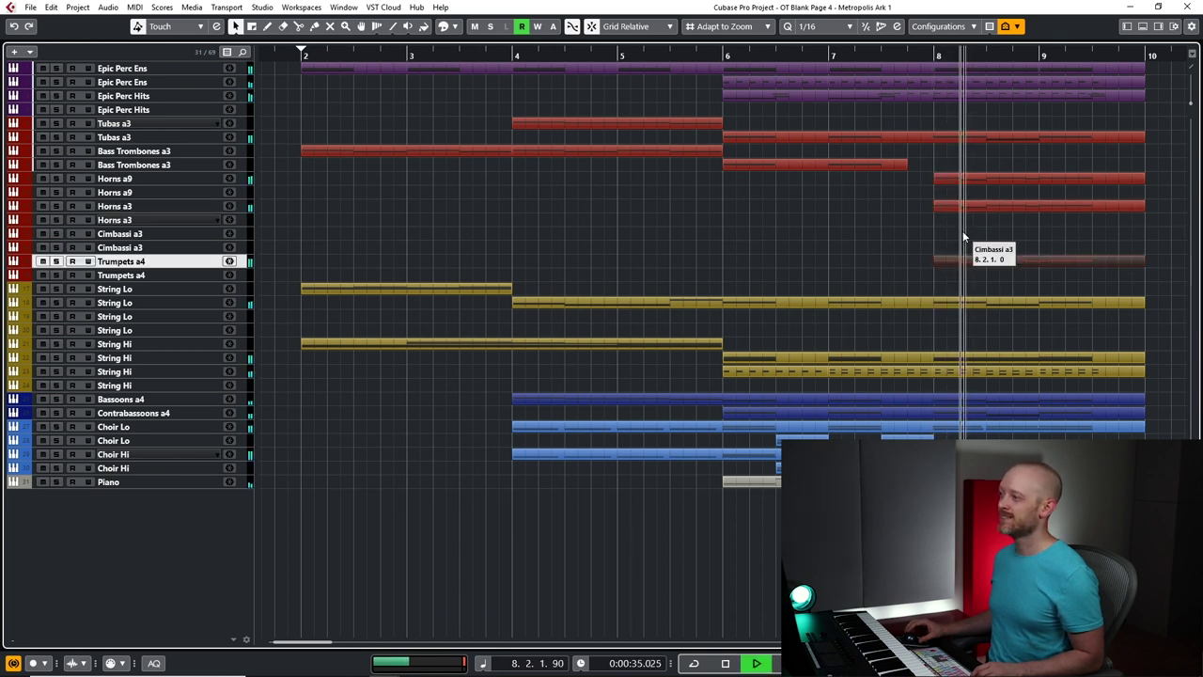
key(space)
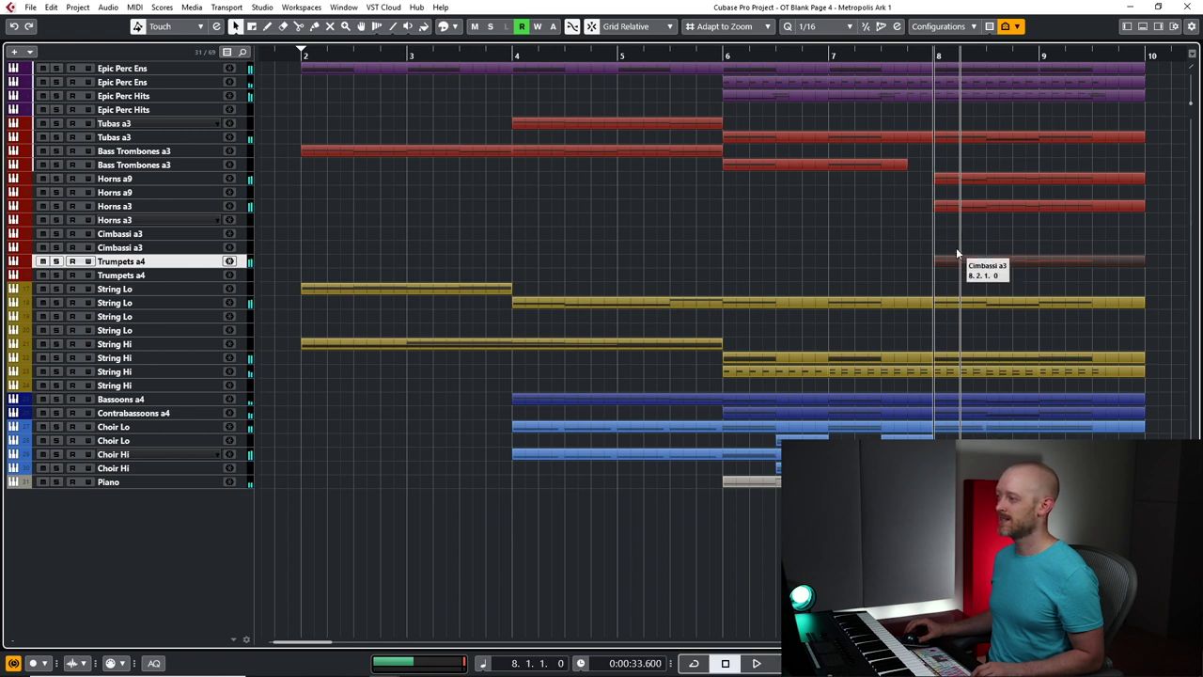
Copy the trumpet part to a String Hi track and transpose its six notes down an octave
click(972, 274)
click(963, 261)
drag(963, 261, 967, 380)
double_click(967, 380)
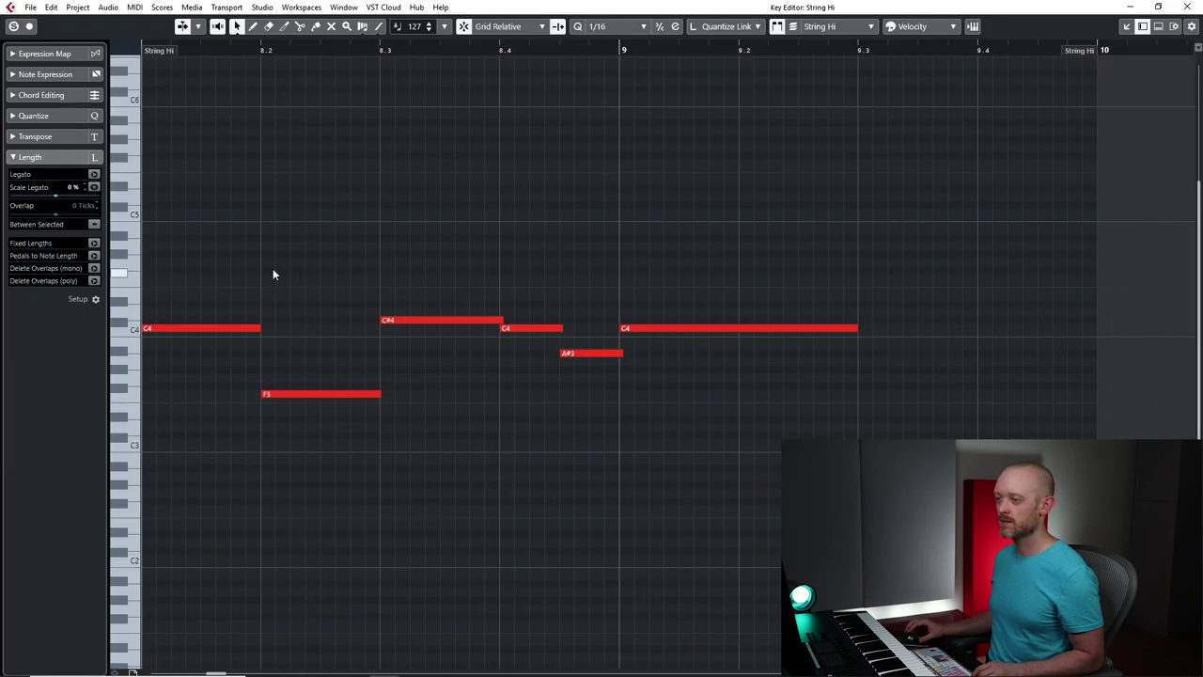
drag(205, 268, 662, 467)
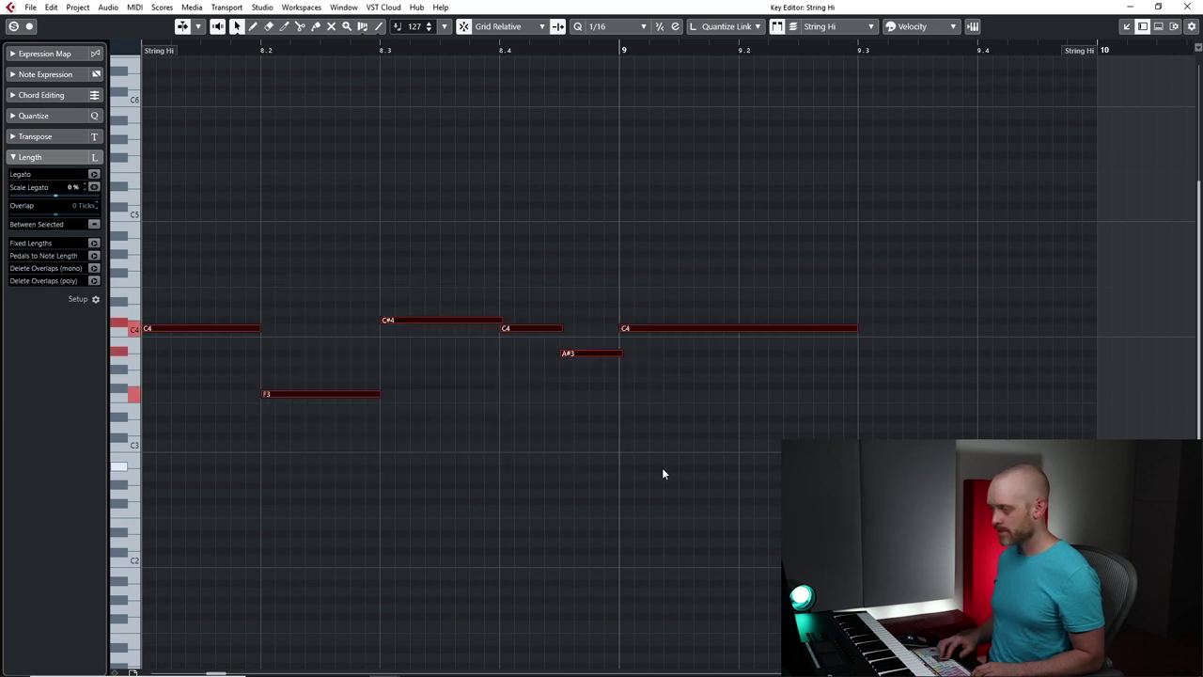
key(shift+Down)
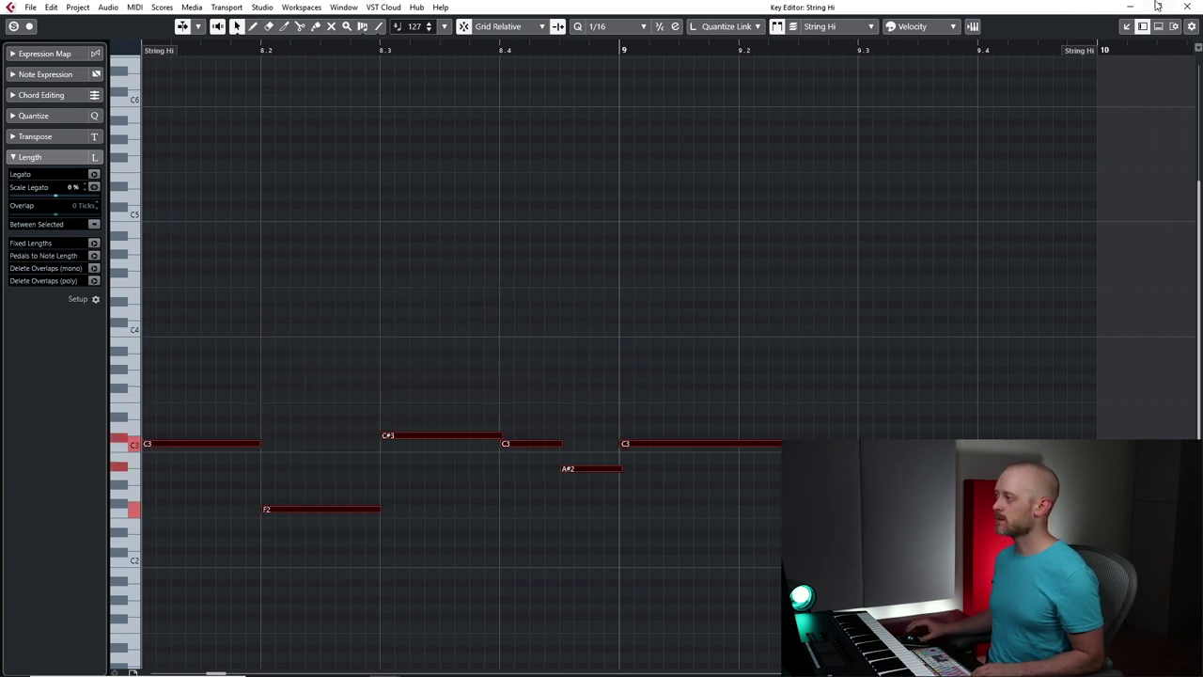
click(1185, 7)
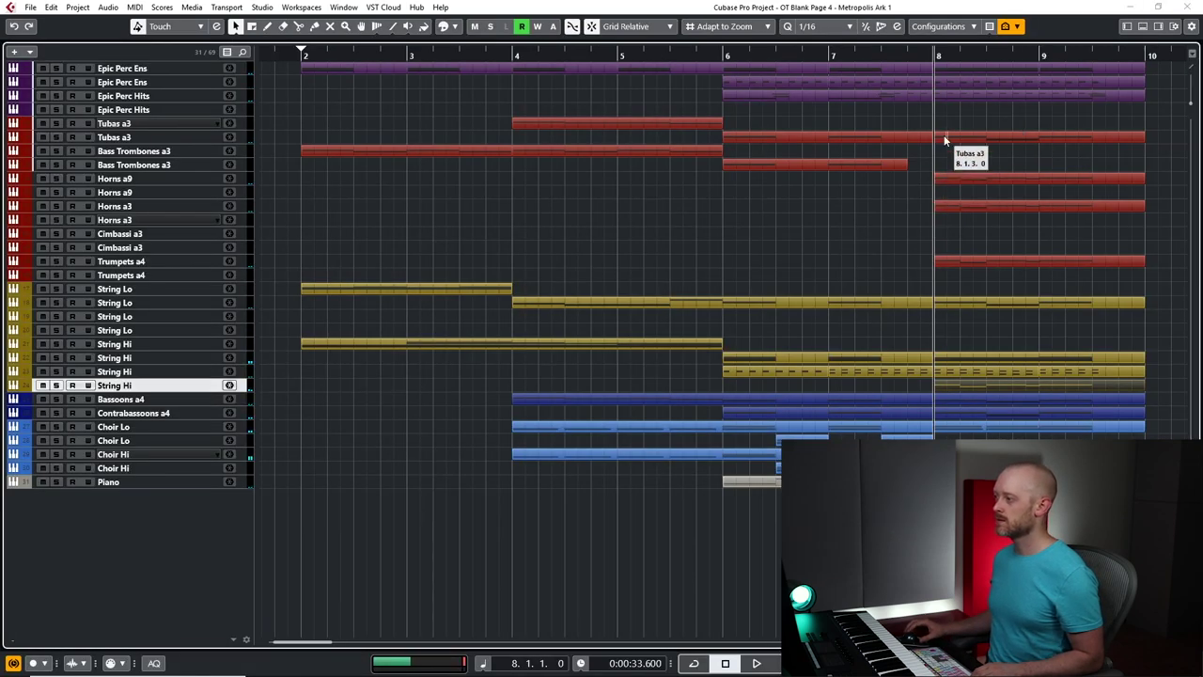
Select Bass Trombones a3, set the position to bar 8, and record a new part into bar 9
key(space)
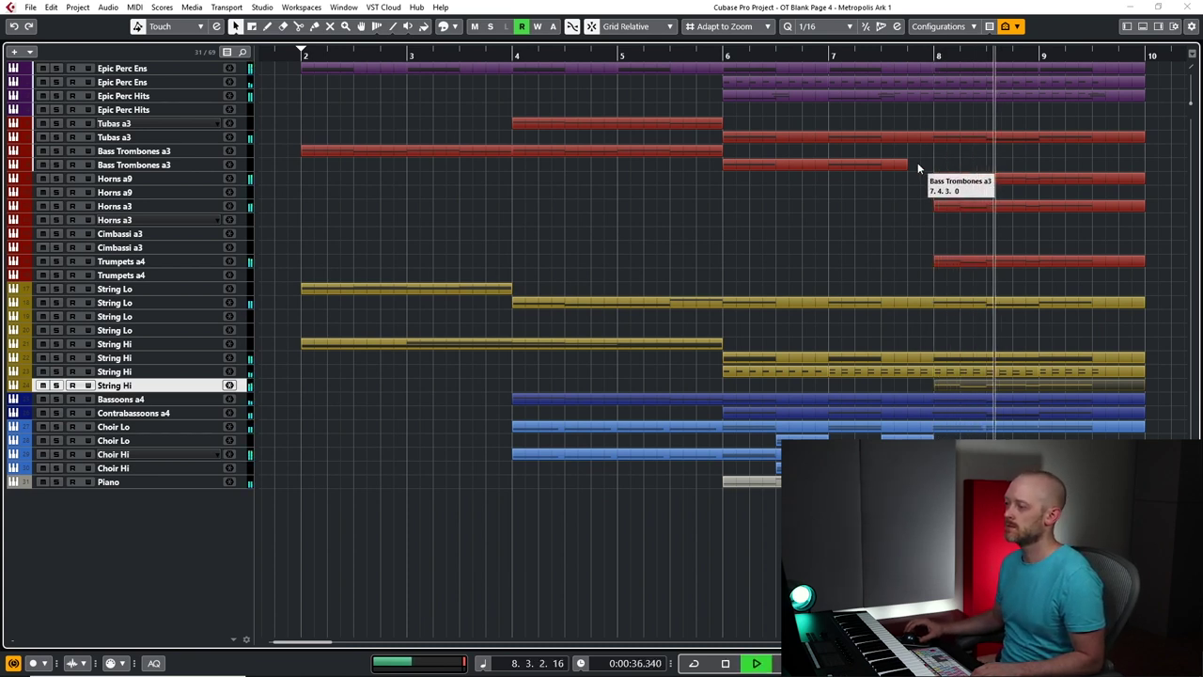
key(space)
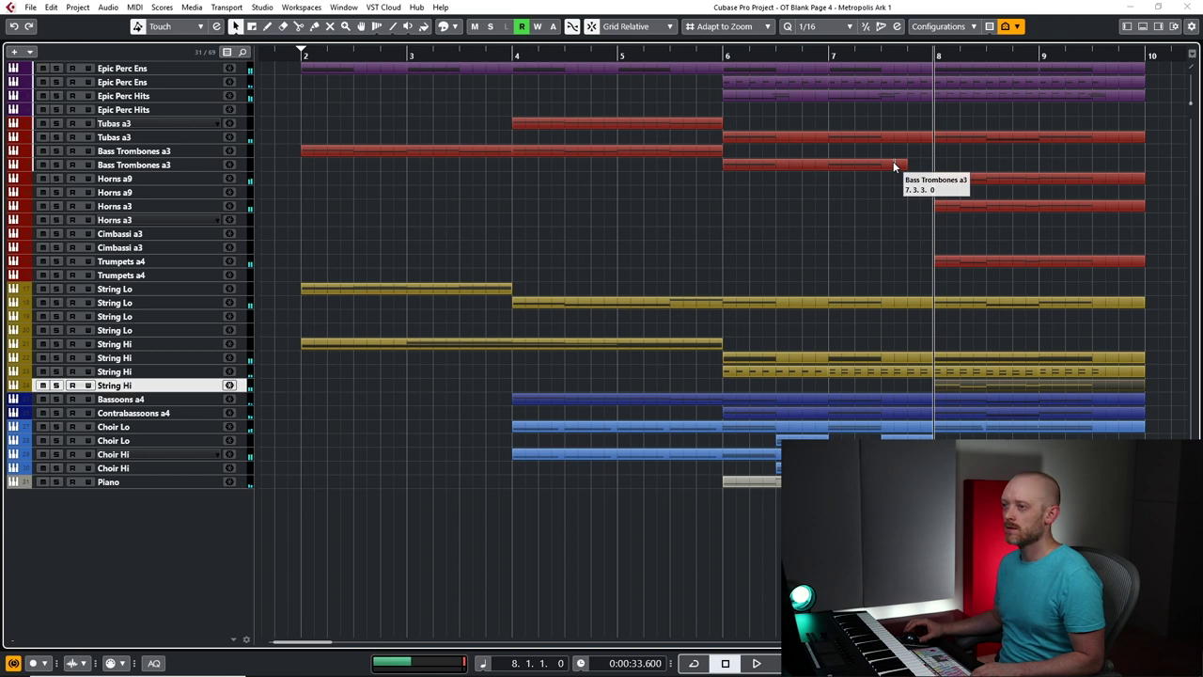
click(894, 165)
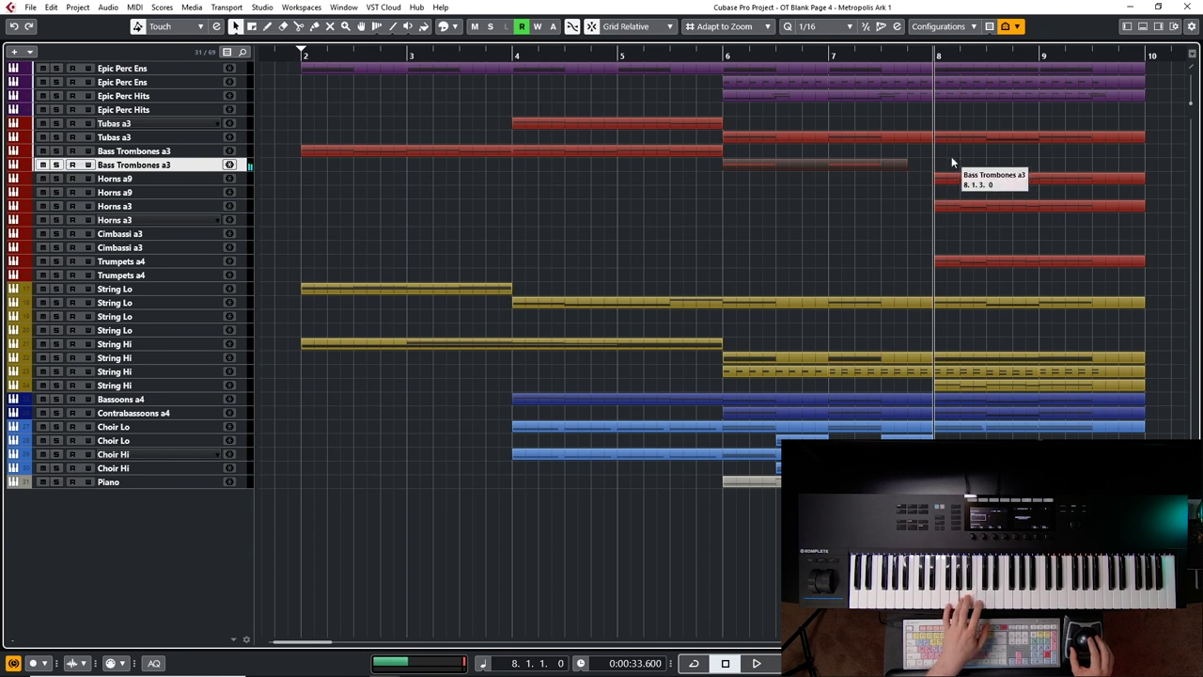
key(space)
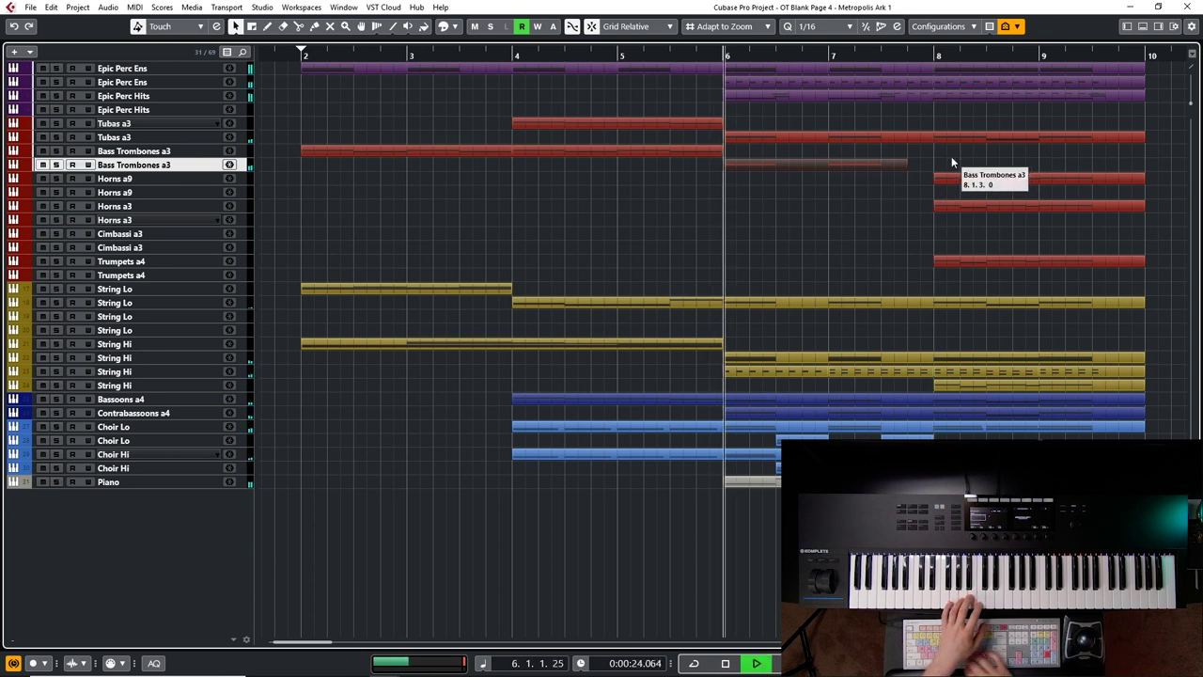
key(space)
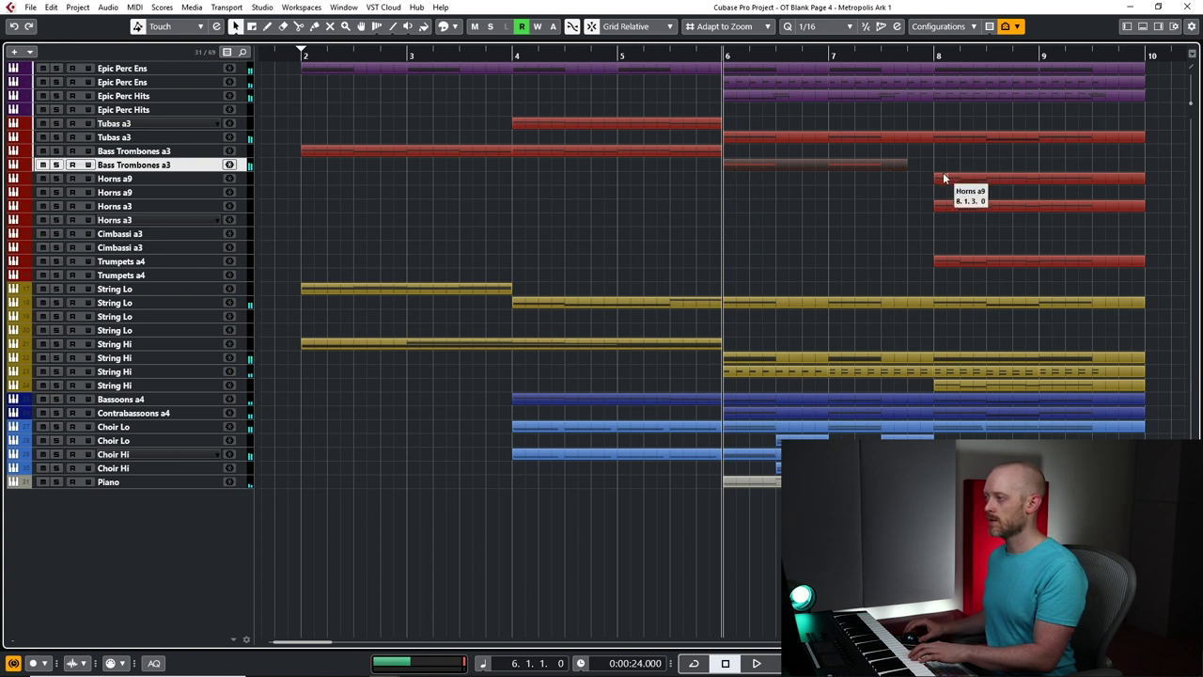
click(935, 170)
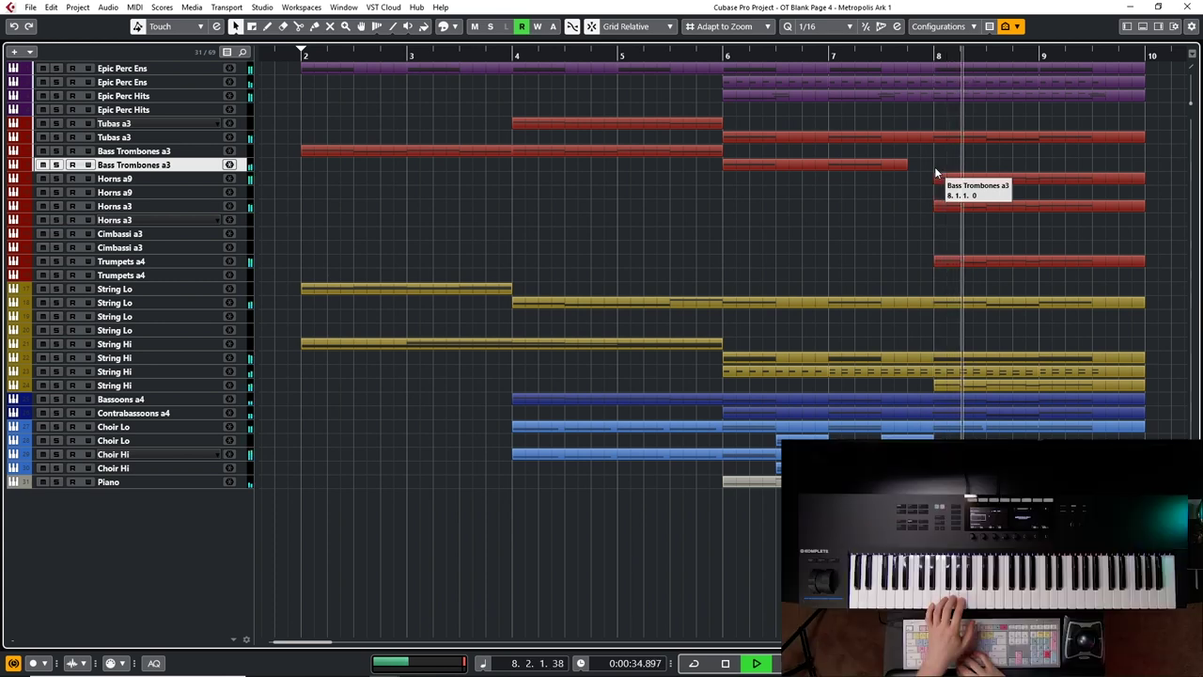
key(space)
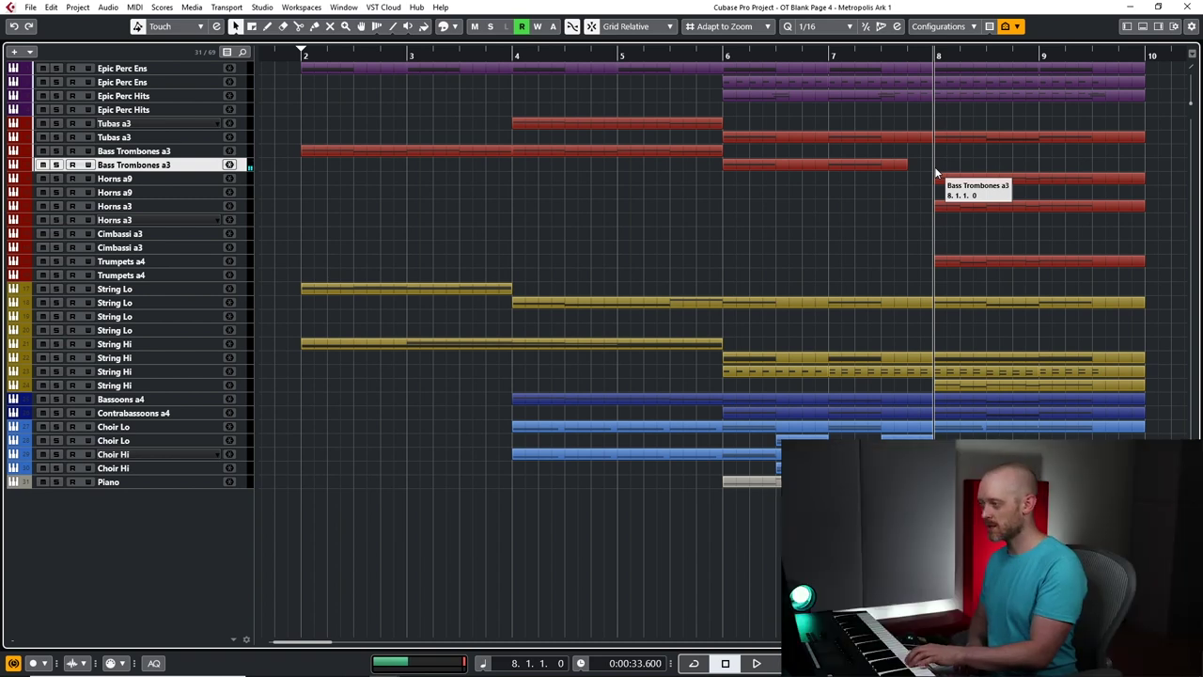
key(space)
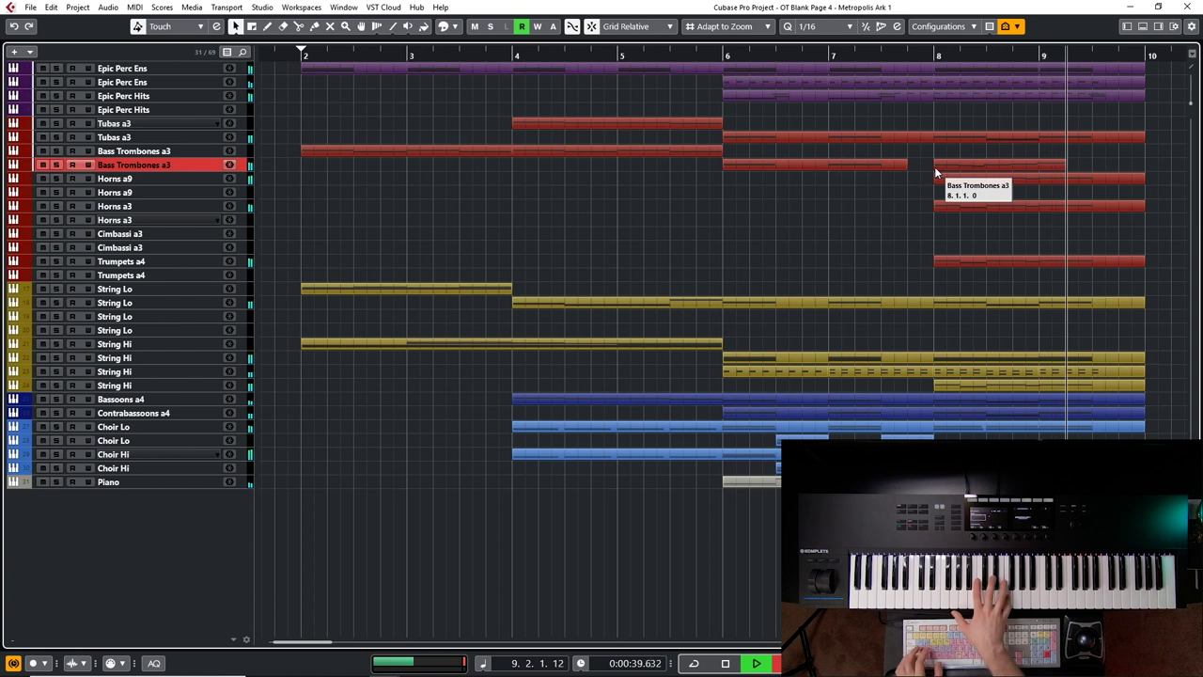
key(space)
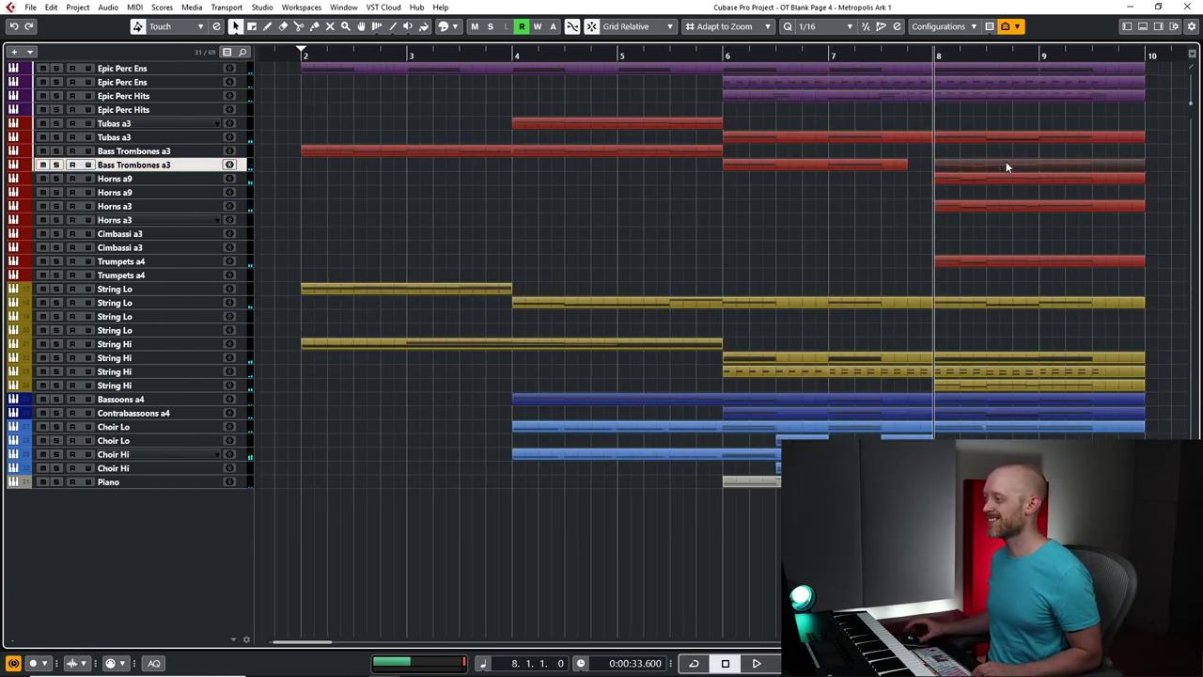
Quantize the trombone notes, set all velocities to 127, and shorten the final F3 to end near 9.3
double_click(1006, 164)
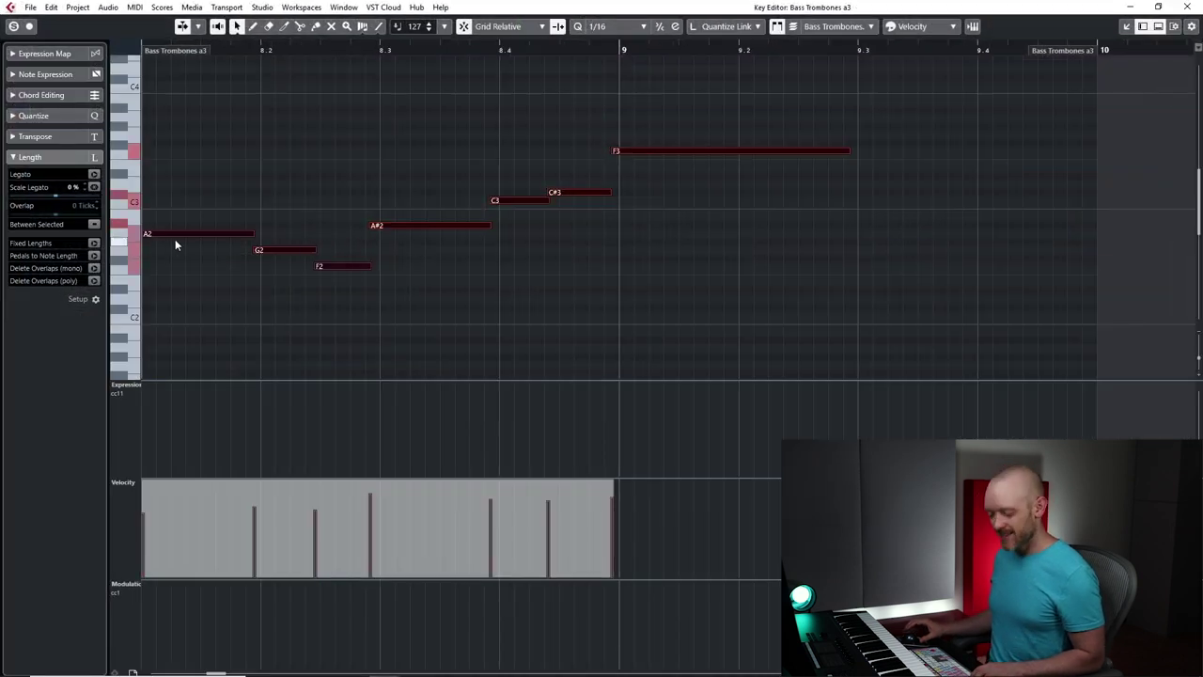
key(q)
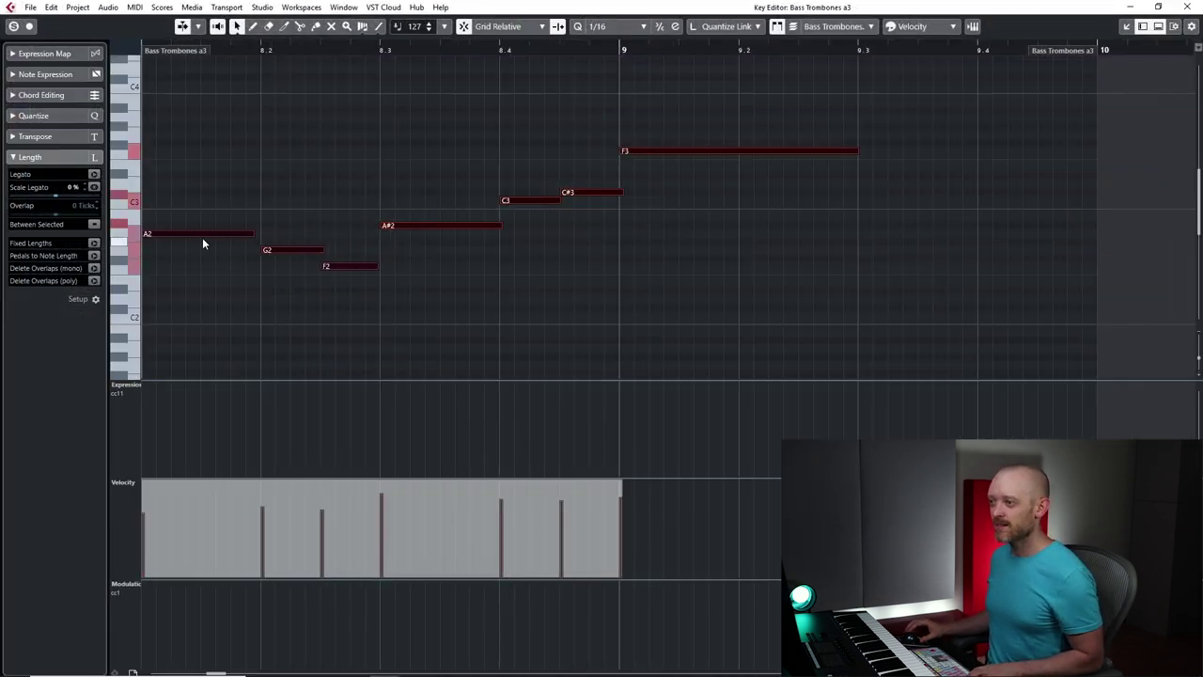
key(ctrl+a)
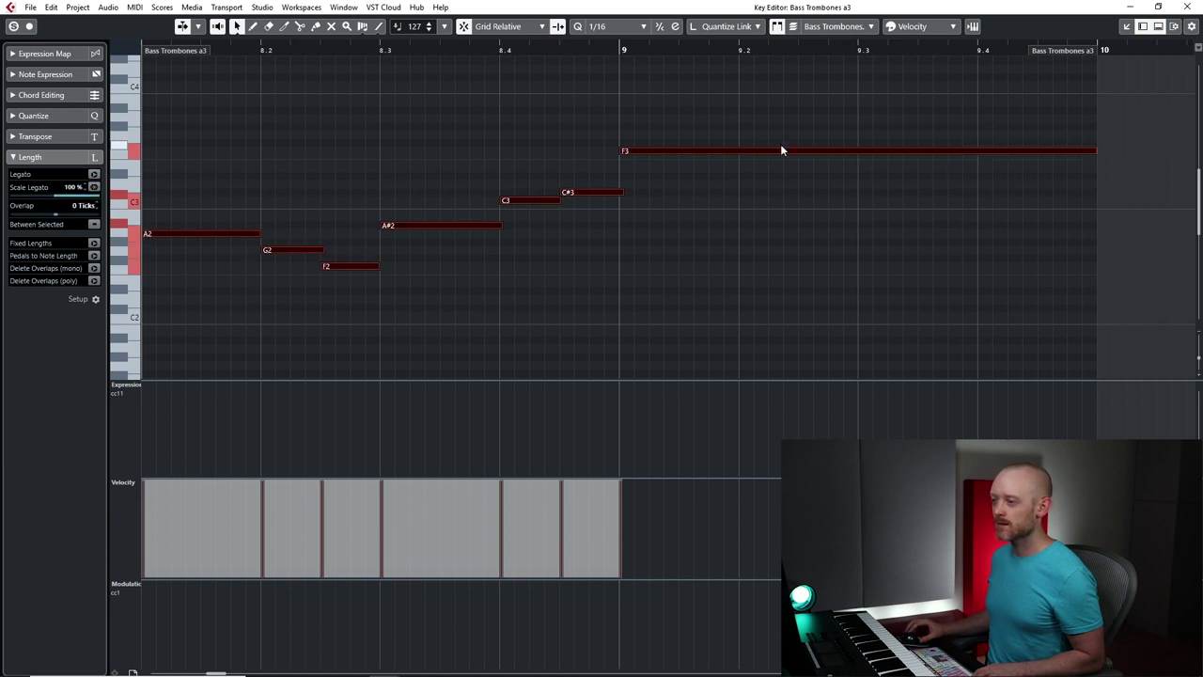
click(813, 172)
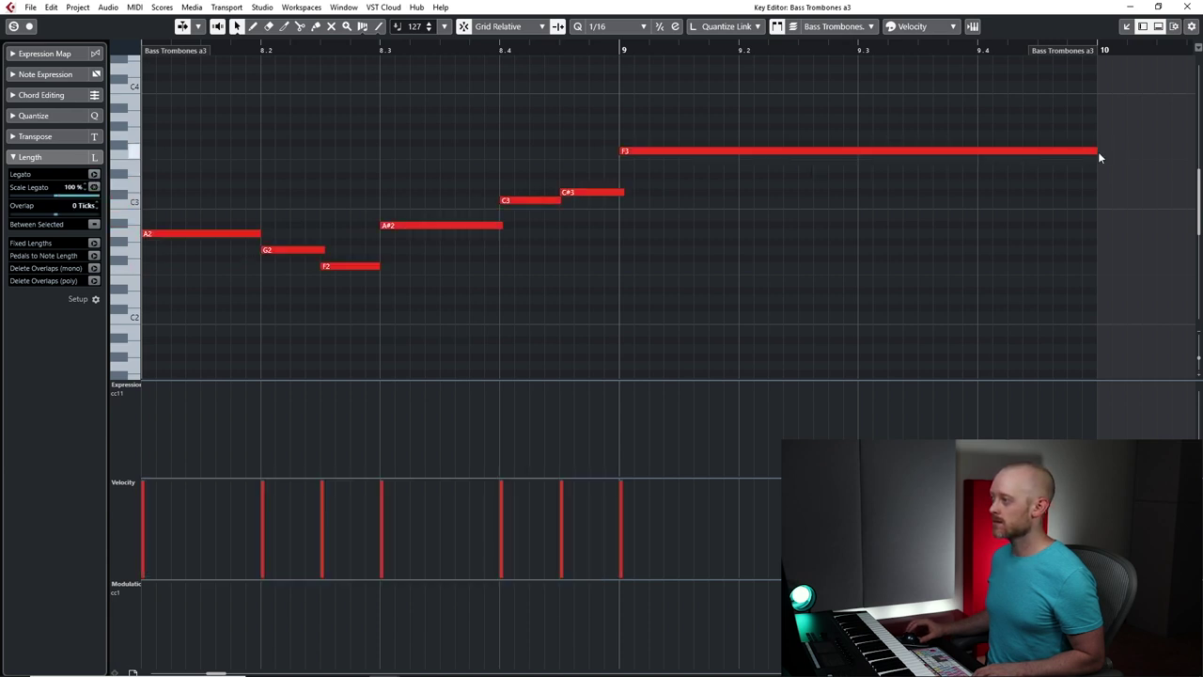
drag(1098, 151, 856, 152)
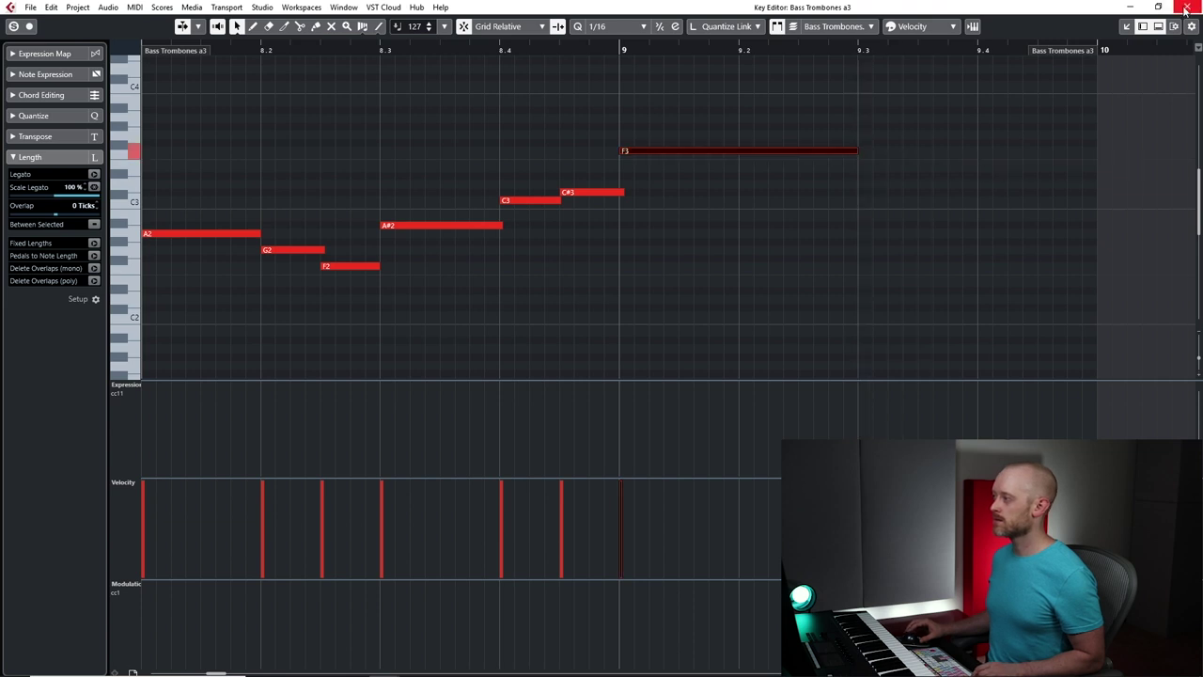
Audition the edited trombone line from the first note A2 and return to the arrangement
key(space)
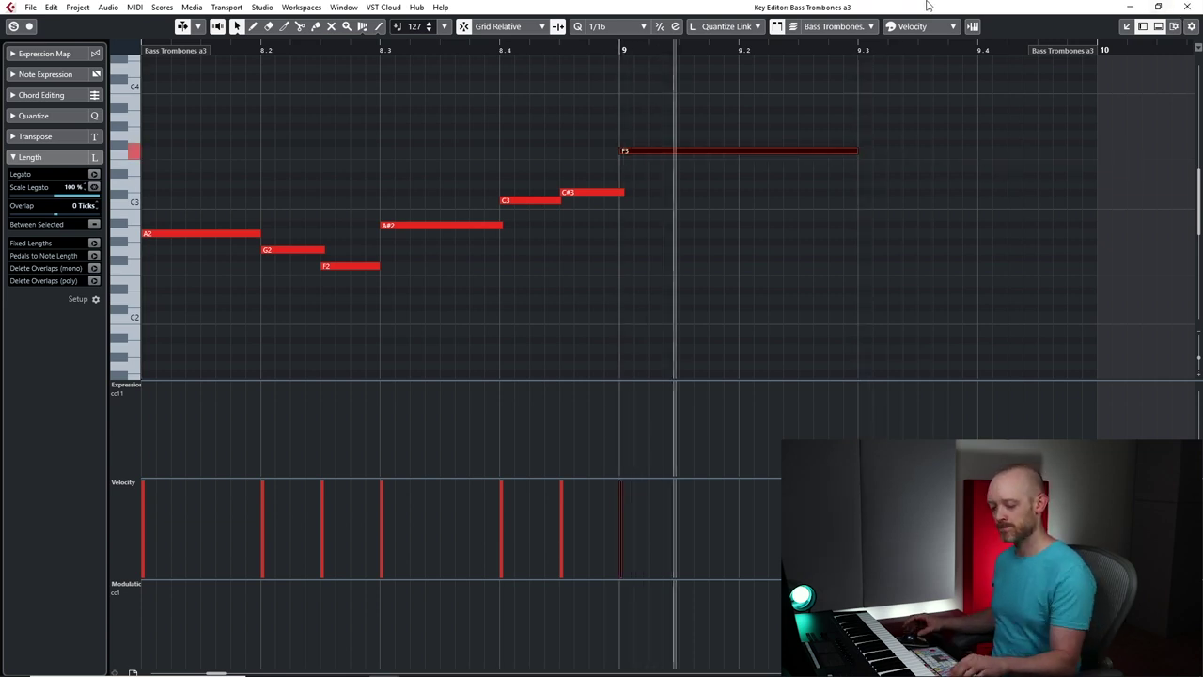
key(space)
click(187, 233)
key(space)
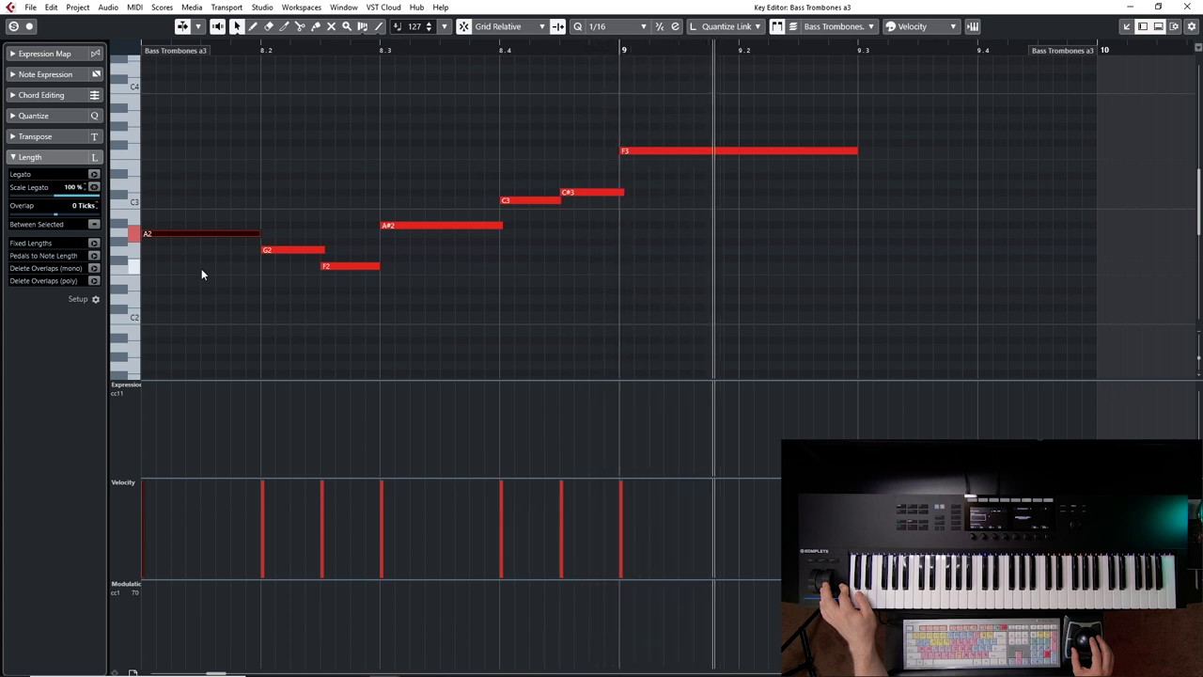
click(1192, 7)
click(1027, 222)
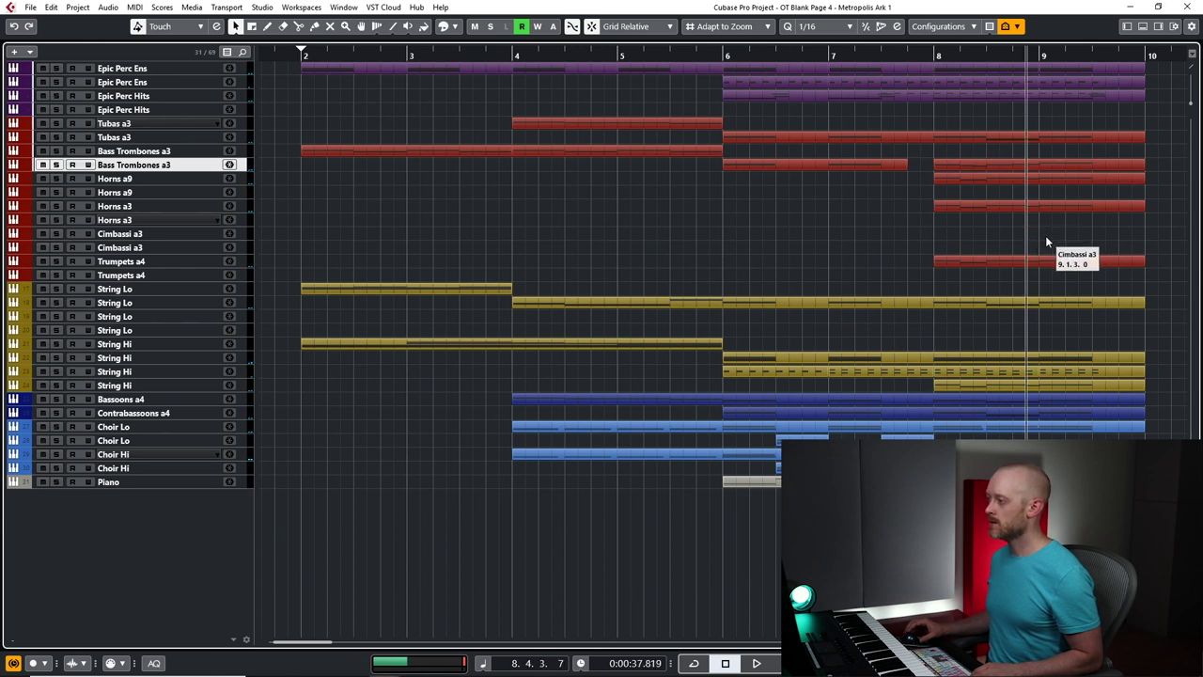
Place the cursor on bar 9 and switch Cimbassi a3 to the CR-F cross flutter-tongue articulation
click(1043, 236)
click(1040, 237)
click(150, 233)
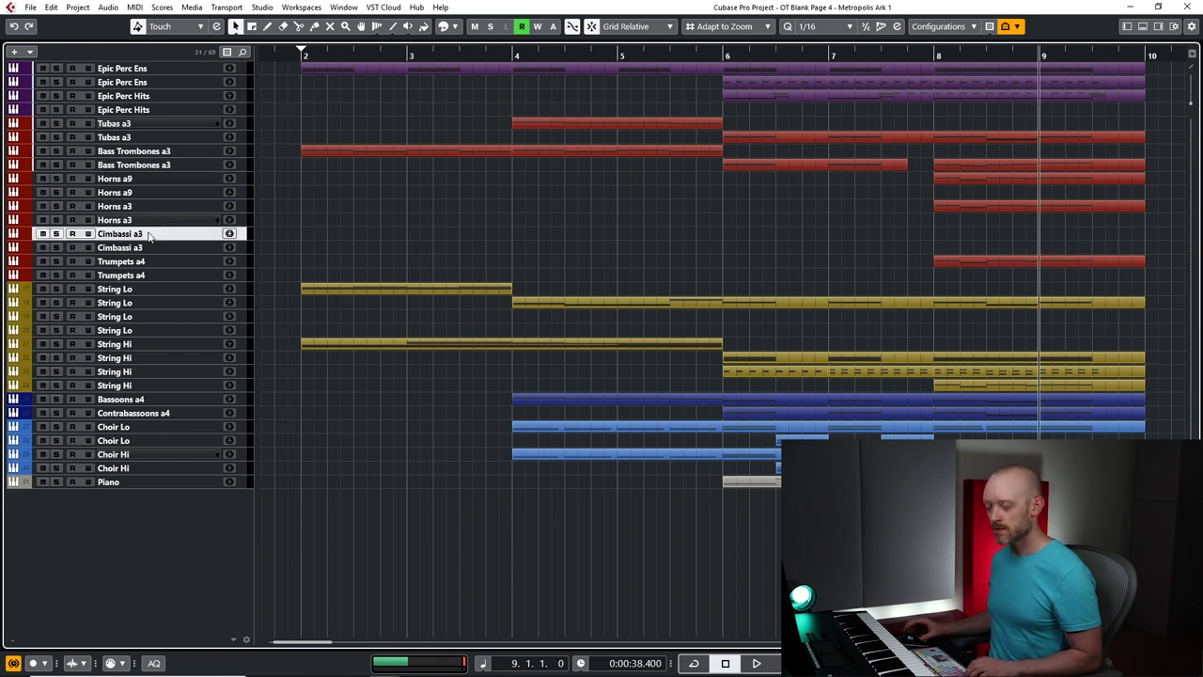
click(229, 233)
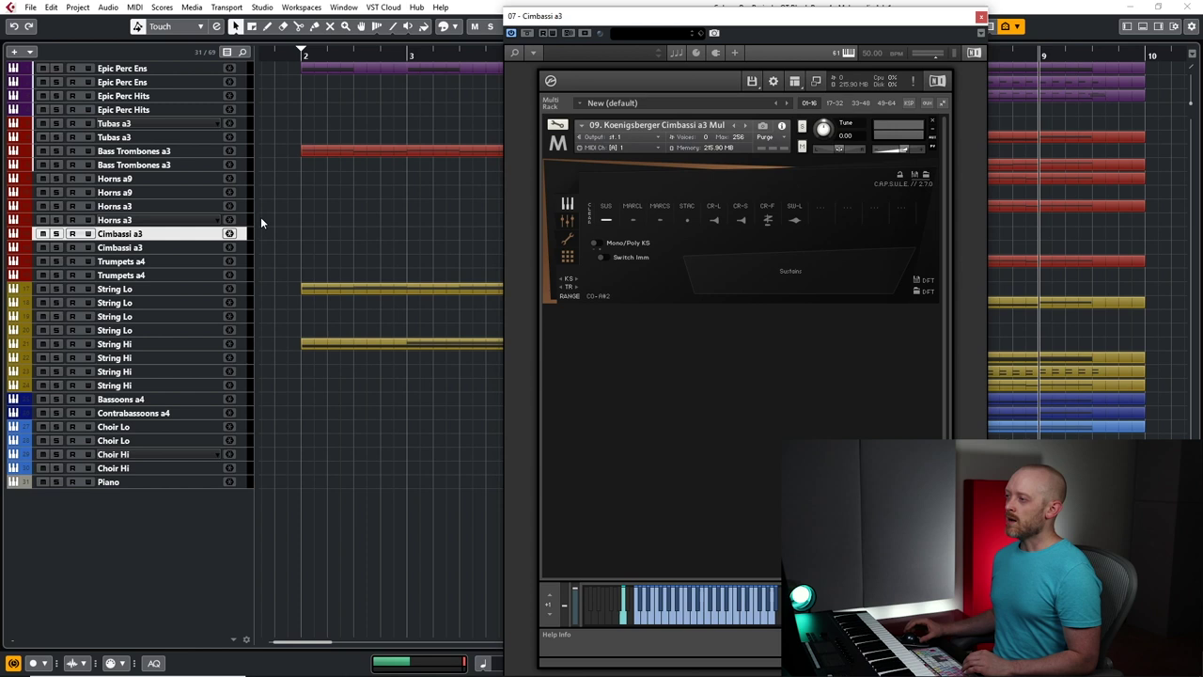
click(769, 220)
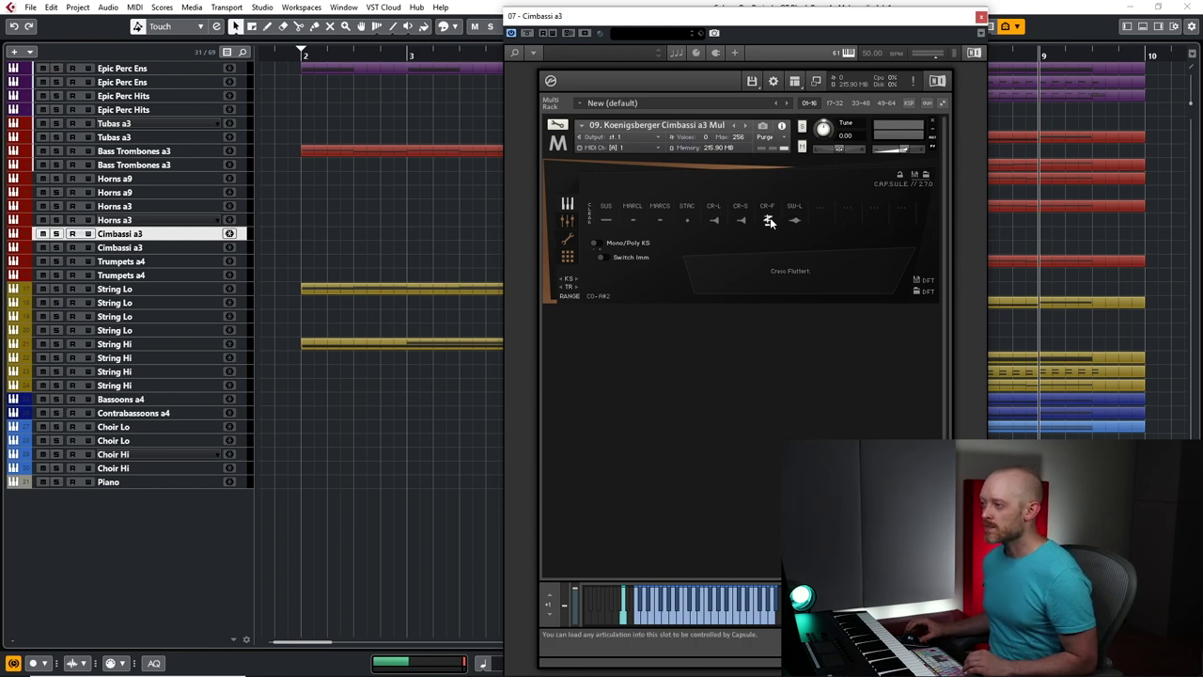
click(981, 17)
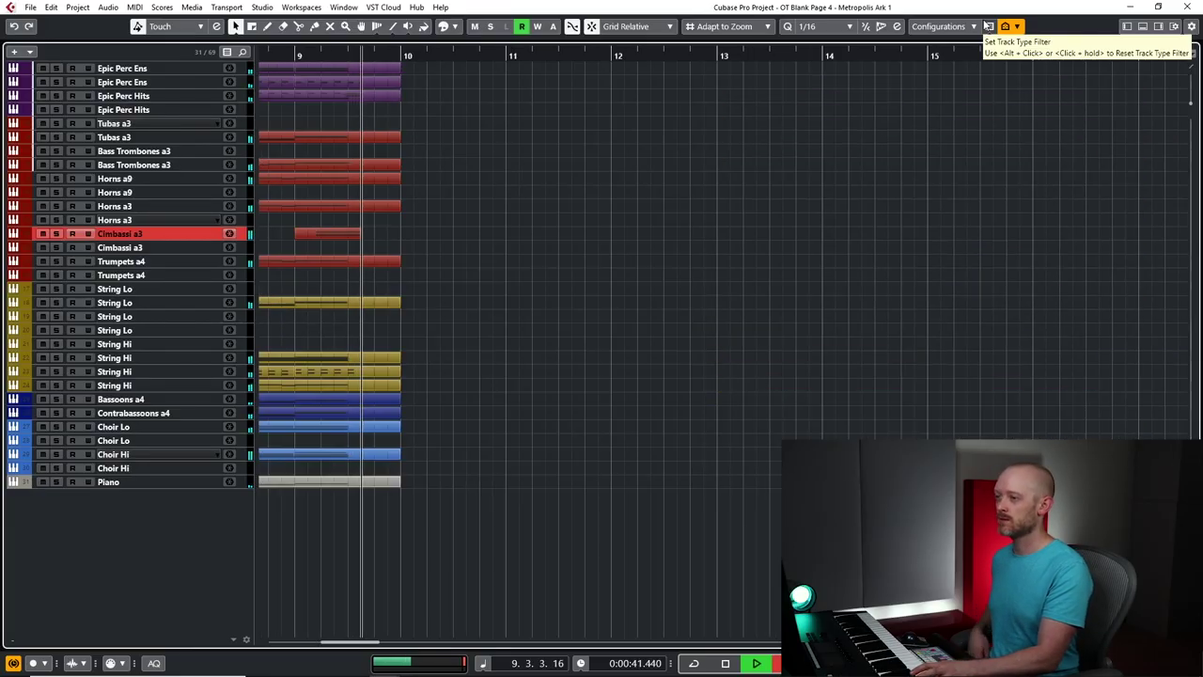
Stop recording and make the cimbassi F1 and F2 notes start slightly earlier
key(space)
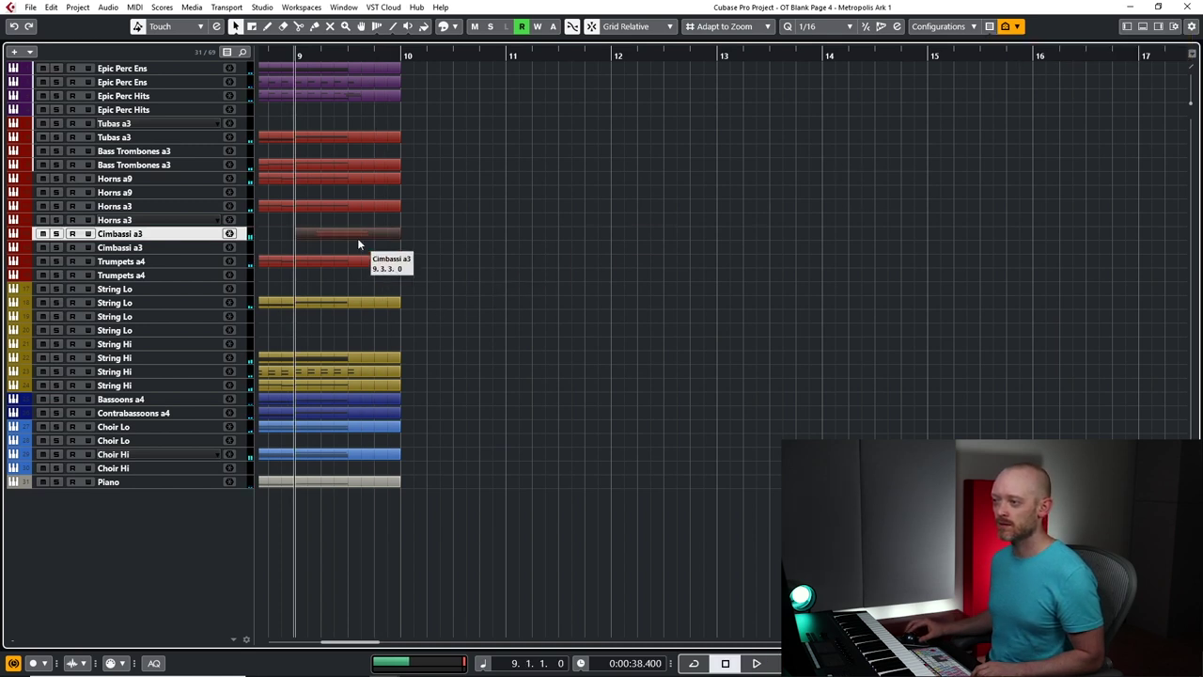
key(h)
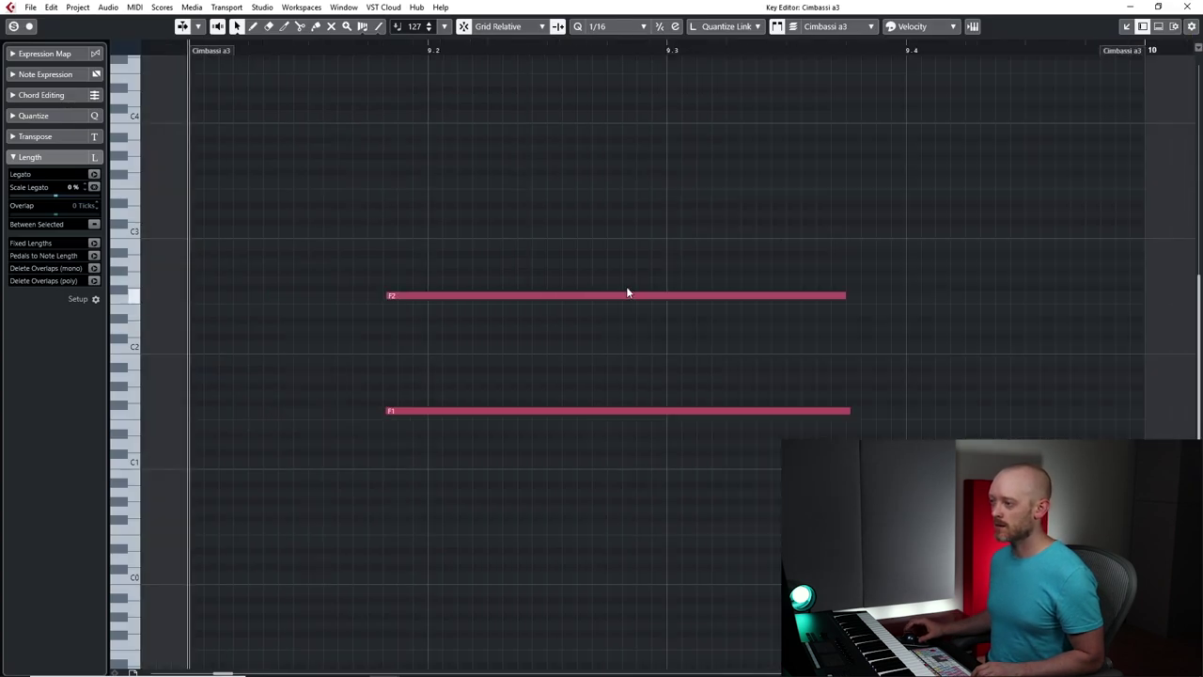
drag(405, 282, 463, 470)
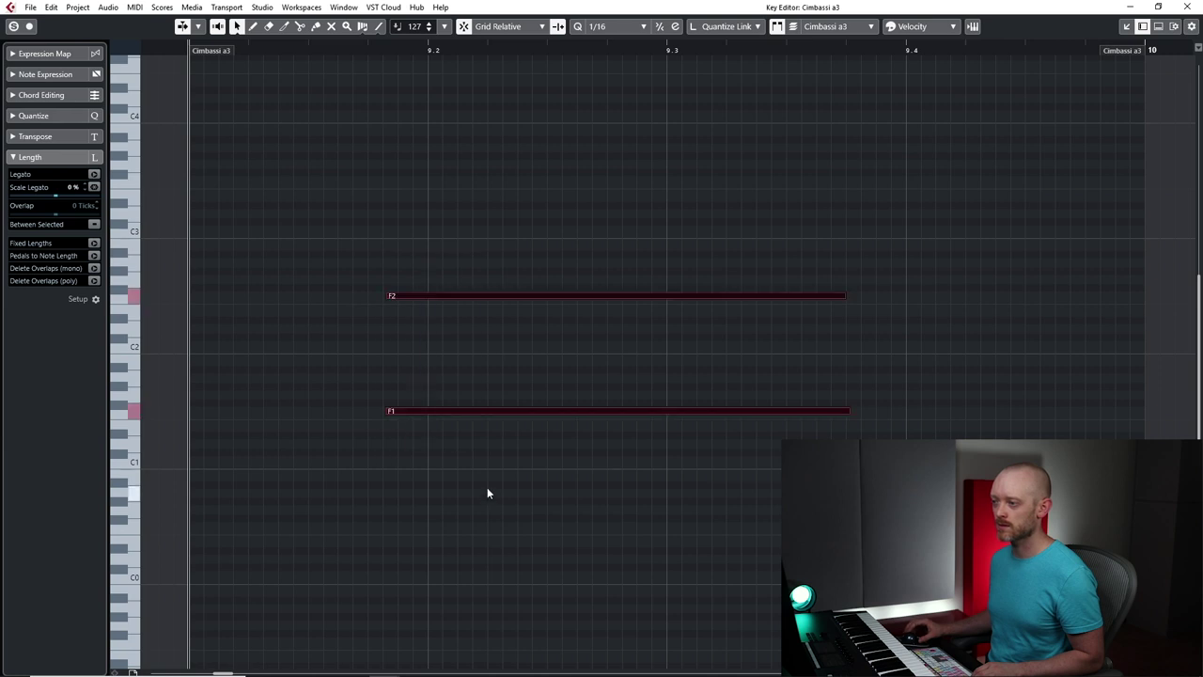
key(g)
key(g)
key(g)
mouse_move(391, 411)
mouse_down()
mouse_move(384, 424)
mouse_move(387, 413)
mouse_up()
Shorten both cimbassi notes to end around 9.3 and set the position to 9.2.3
key(space)
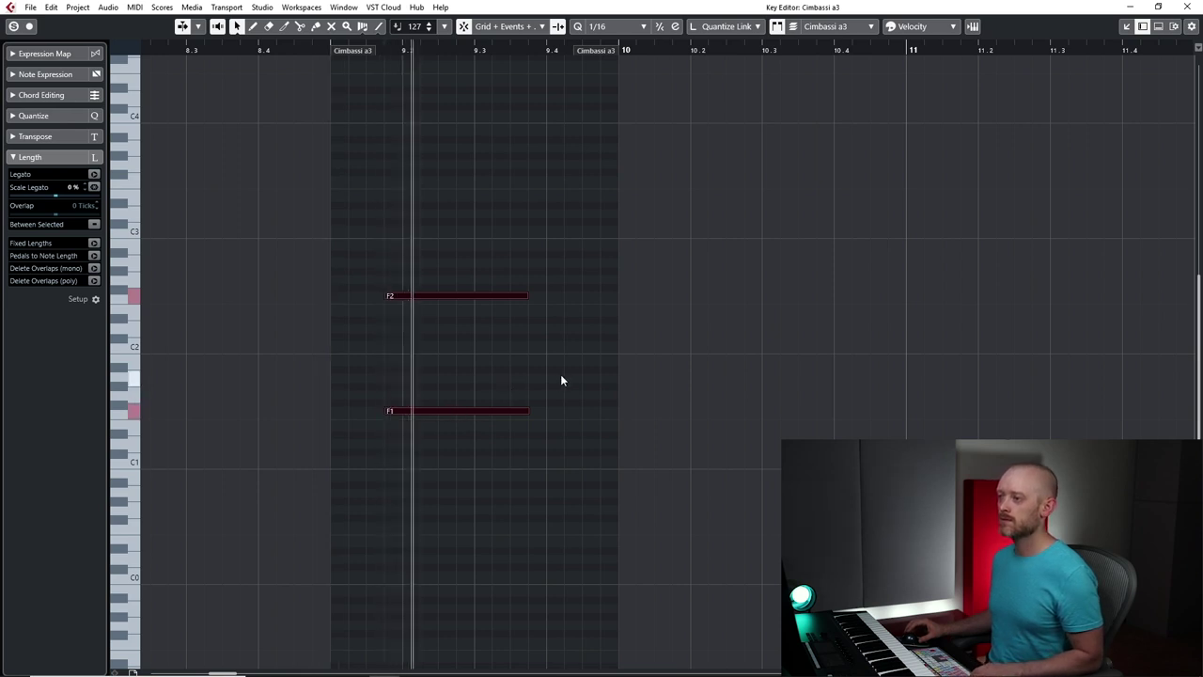
key(space)
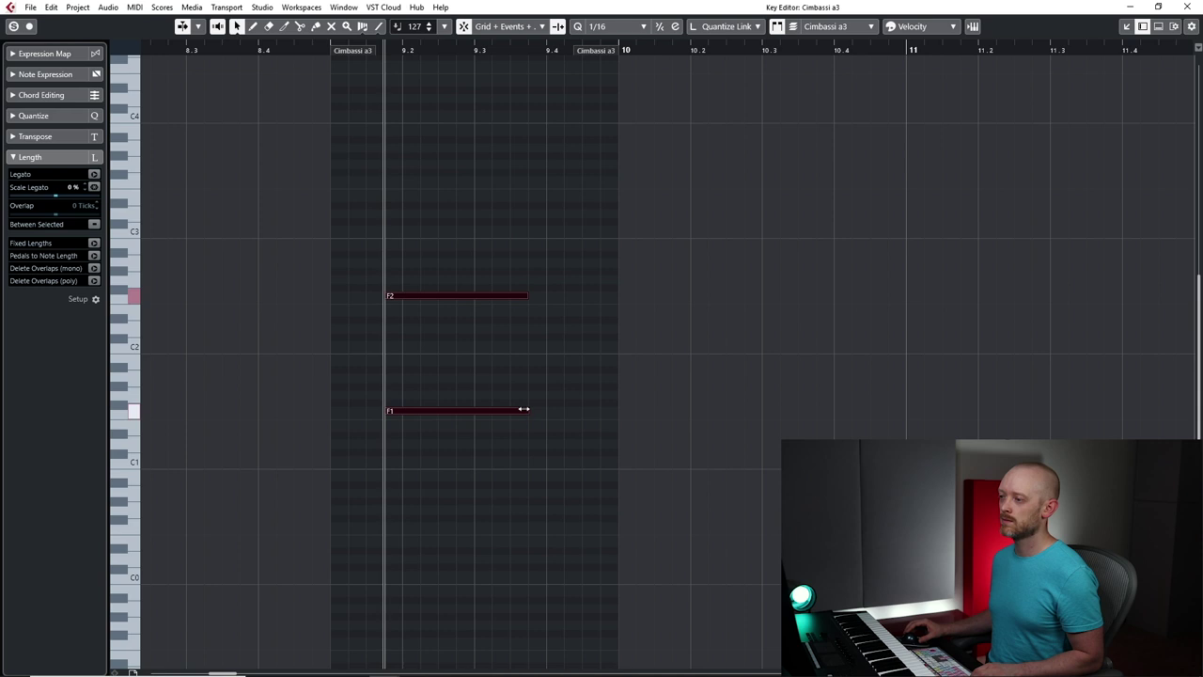
drag(523, 412, 475, 412)
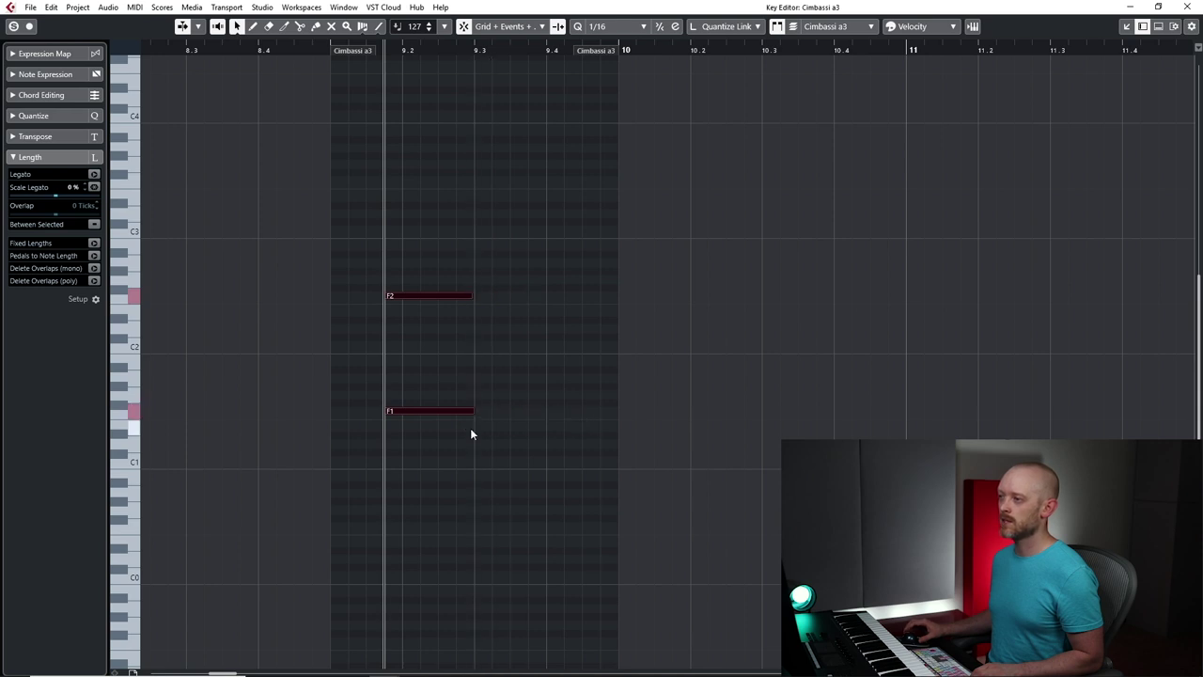
click(1186, 7)
click(333, 232)
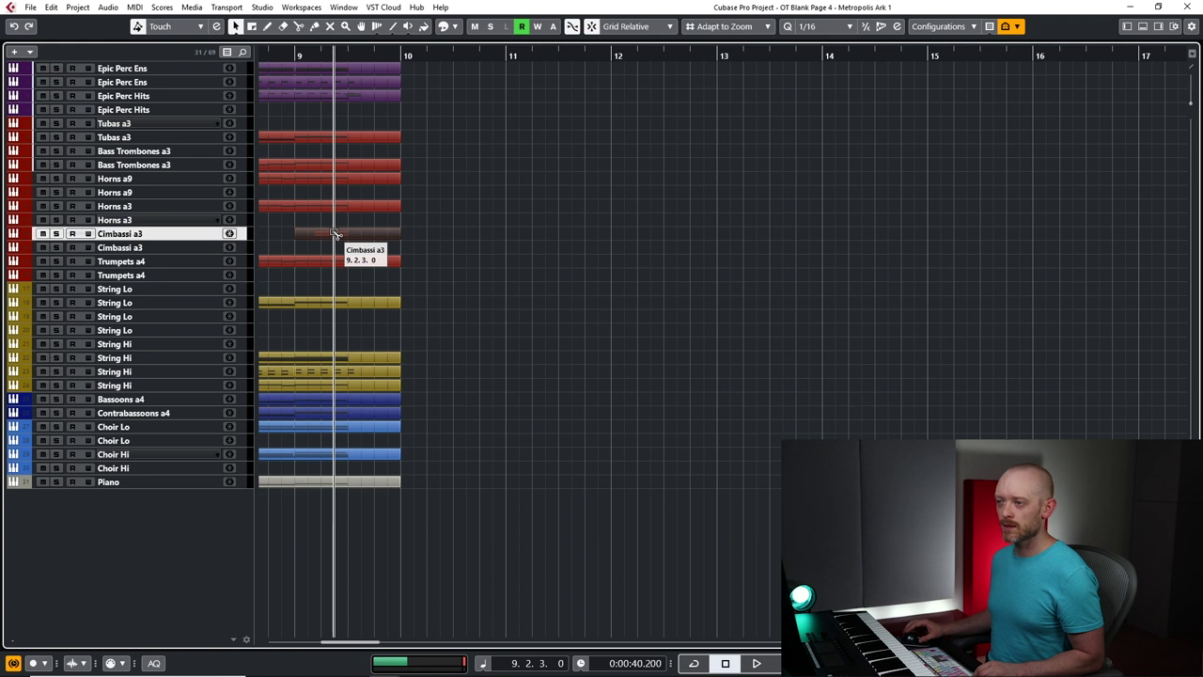
Copy the cimbassi part to Trumpets a4 and transpose it up two octaves to F3 and F4
drag(336, 233, 336, 277)
double_click(338, 279)
drag(242, 262, 372, 514)
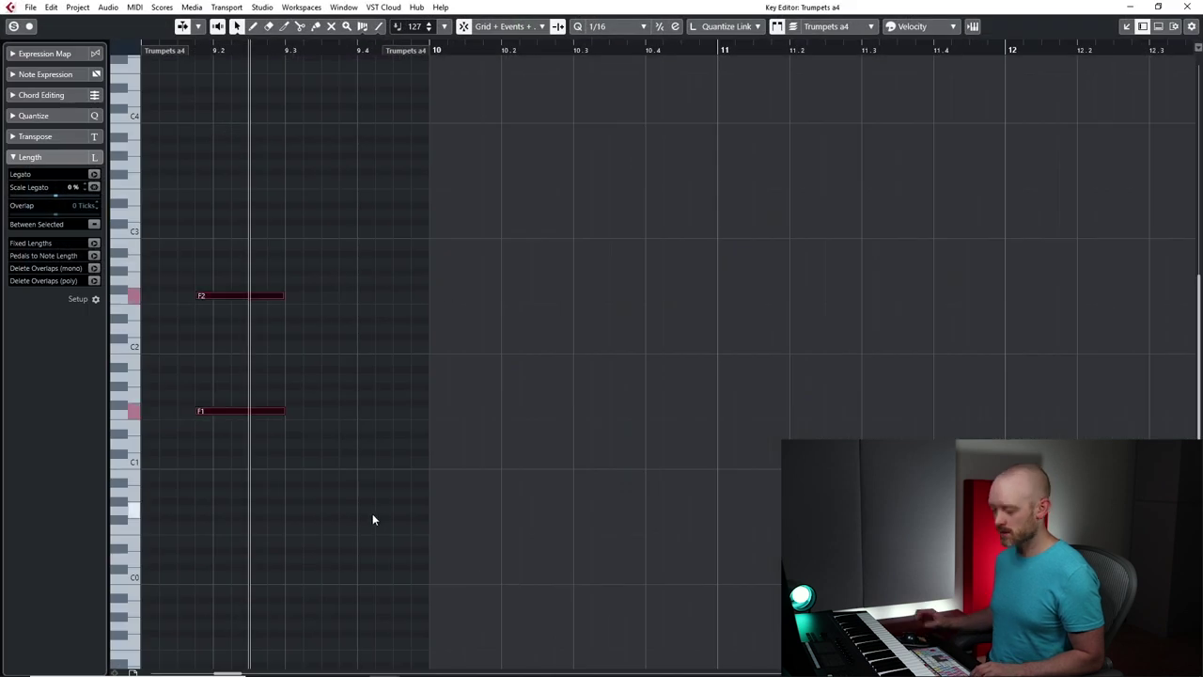
key(shift+Up)
key(shift+Up)
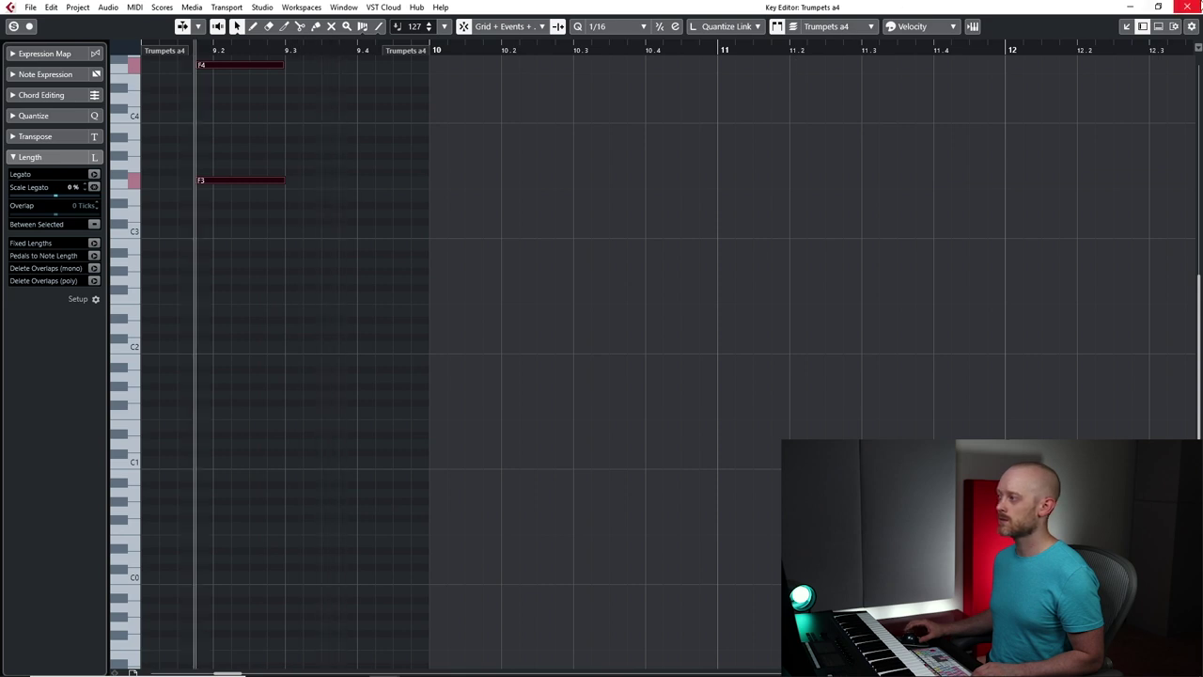
key(Return)
scroll(496, 293, left, 2)
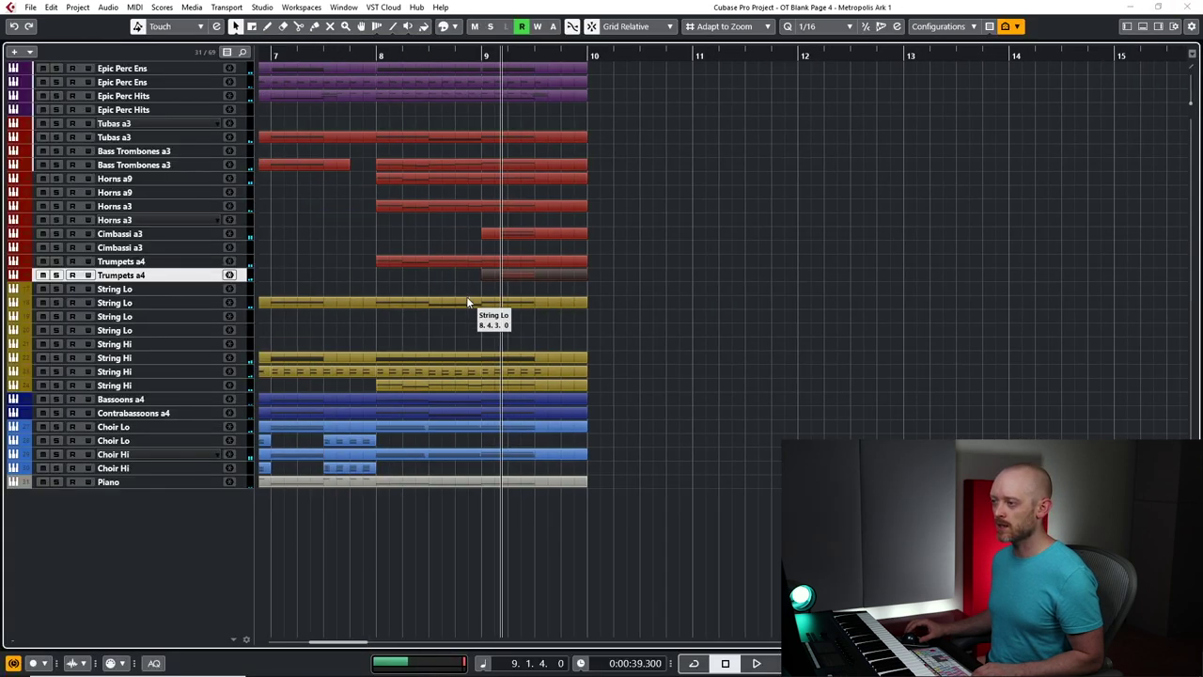
key(space)
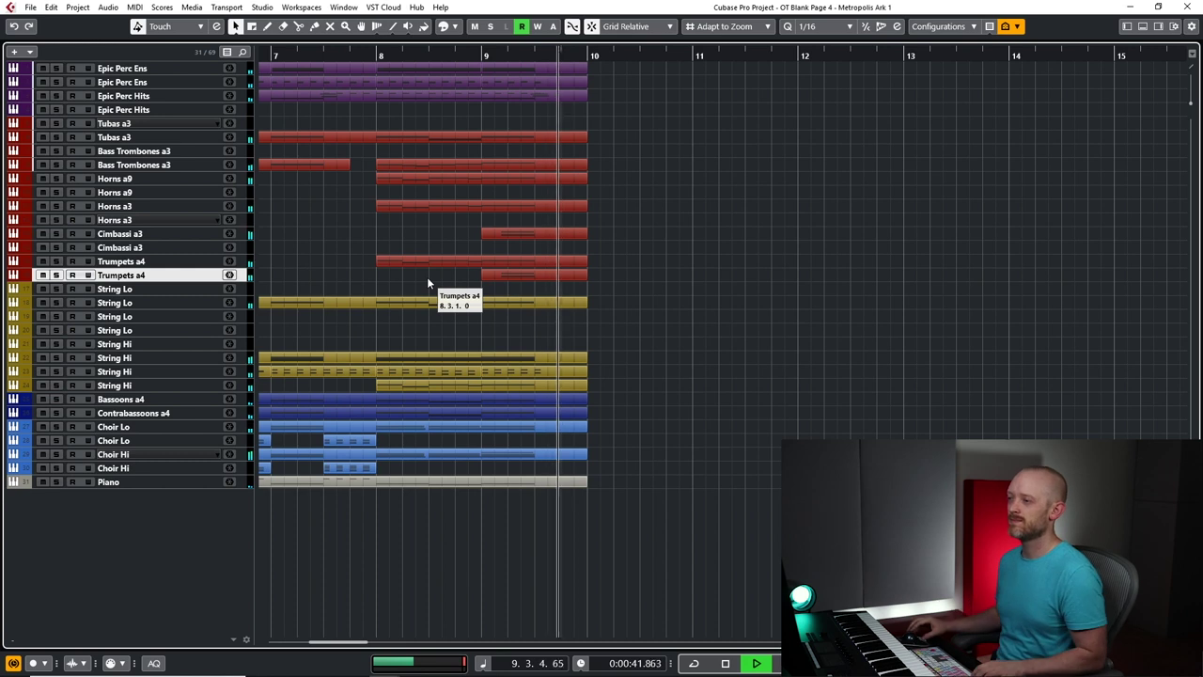
key(space)
Move the cimbassi note starts earlier, then play the brass back from bar 8
click(516, 233)
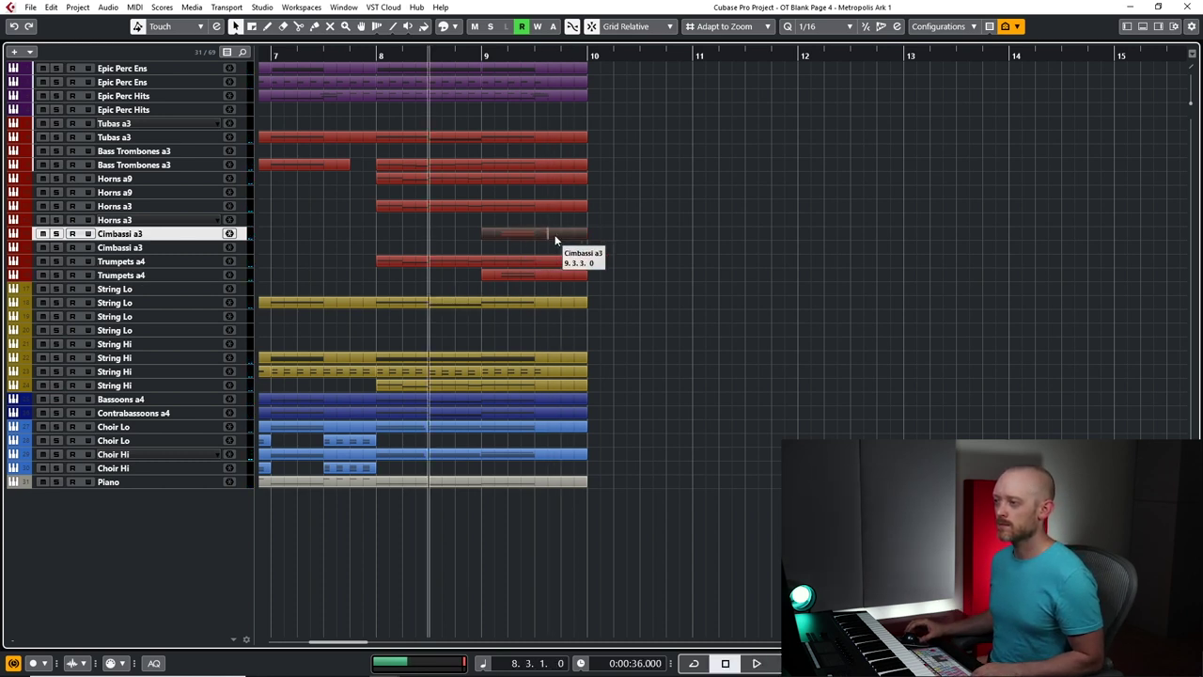
double_click(513, 235)
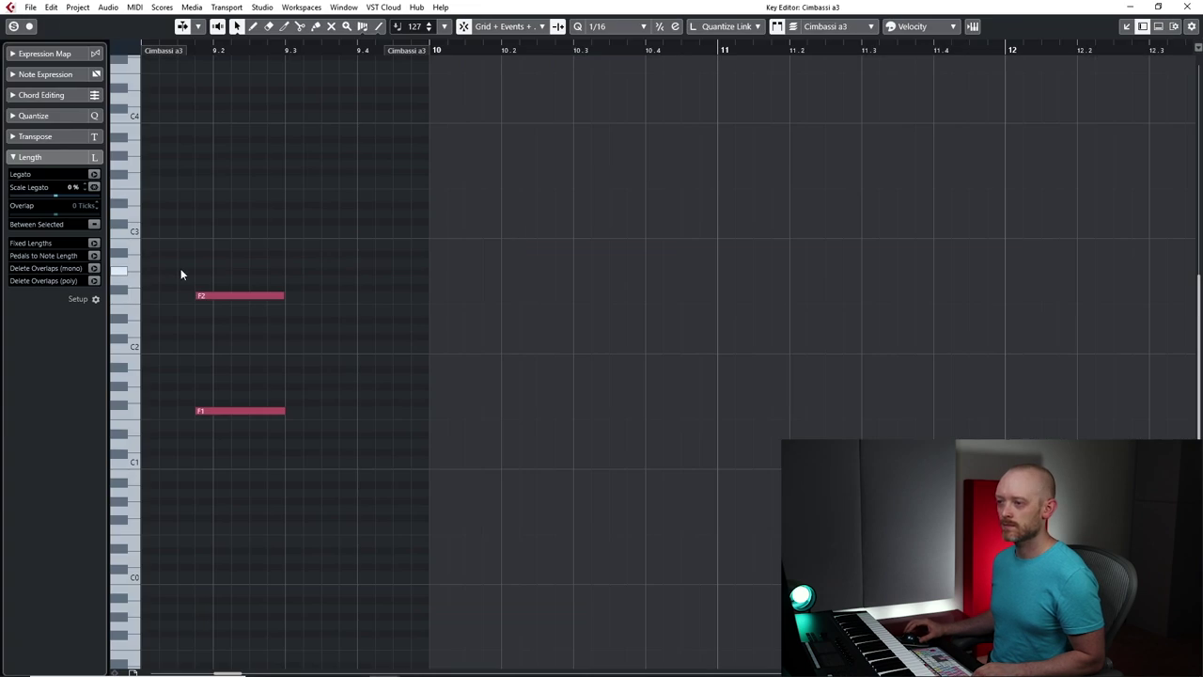
drag(195, 411, 180, 414)
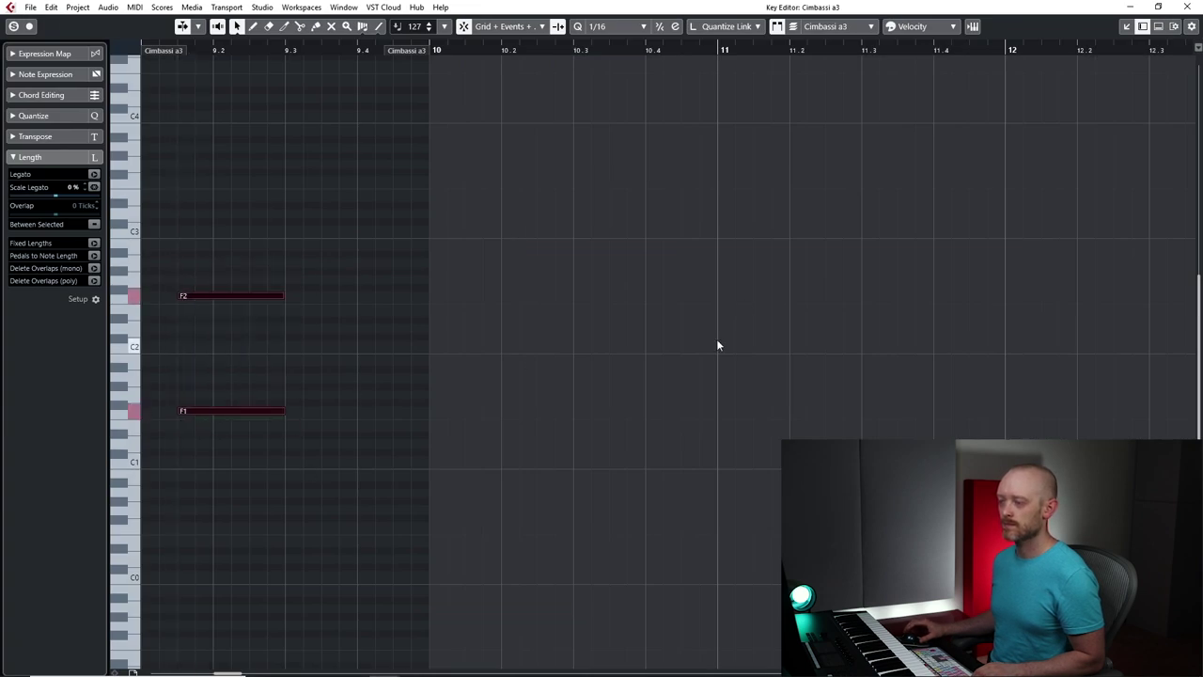
click(1183, 6)
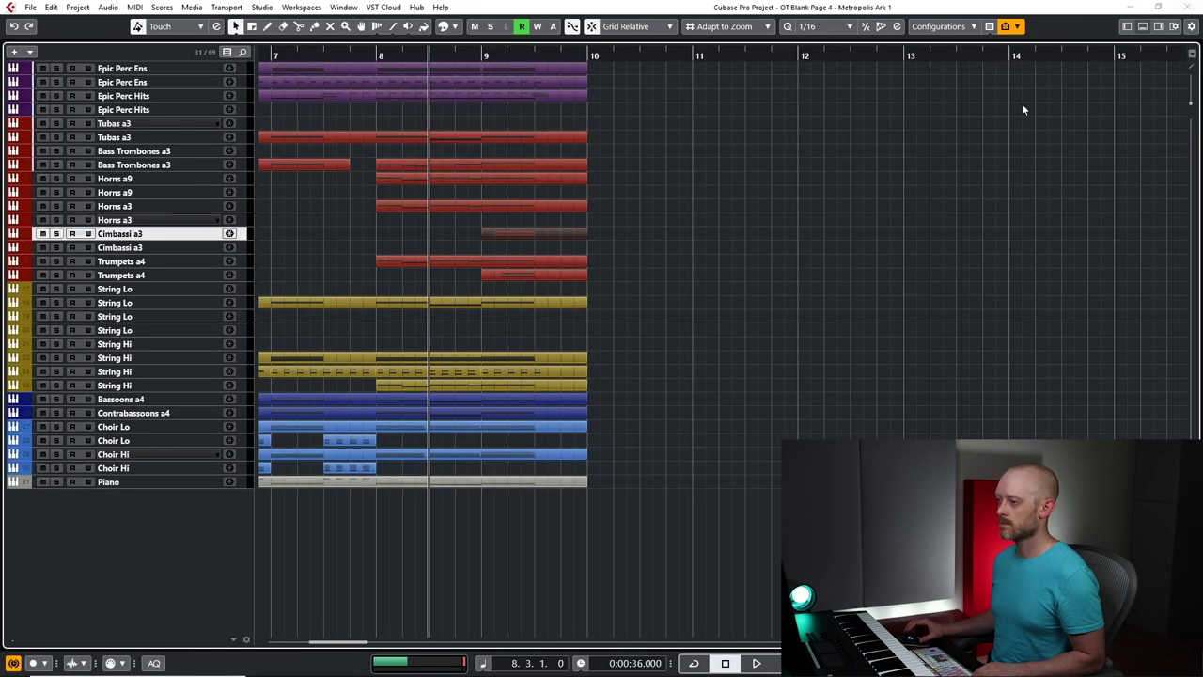
double_click(520, 276)
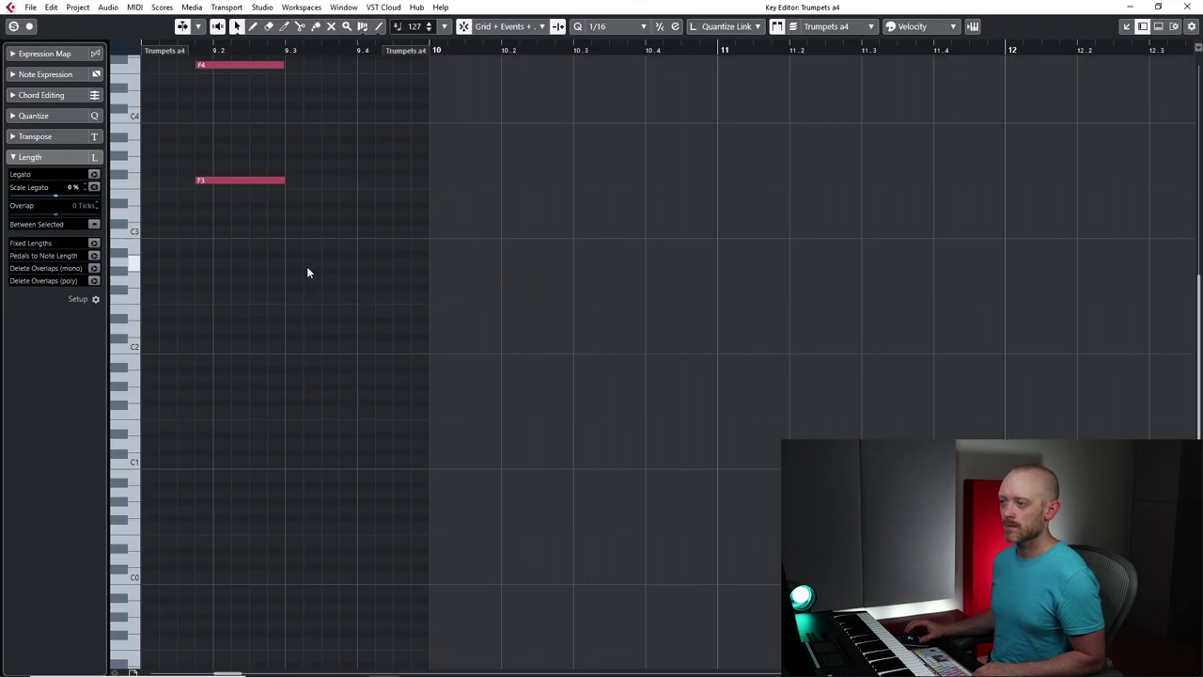
click(1193, 7)
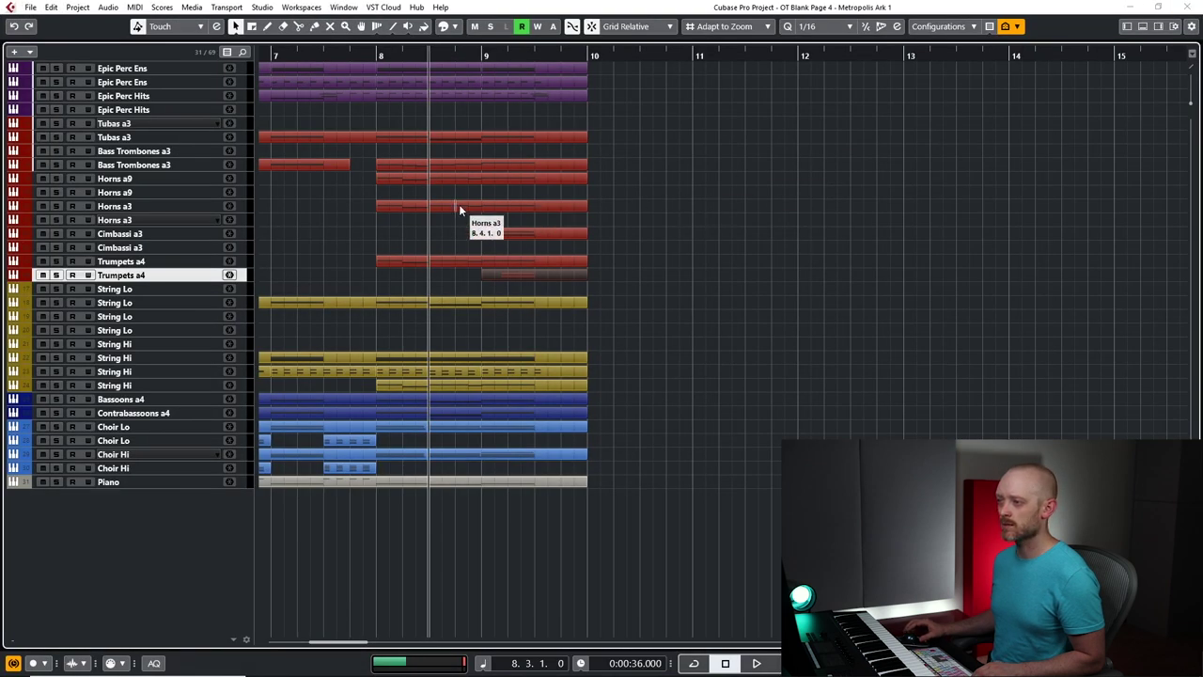
click(459, 207)
key(space)
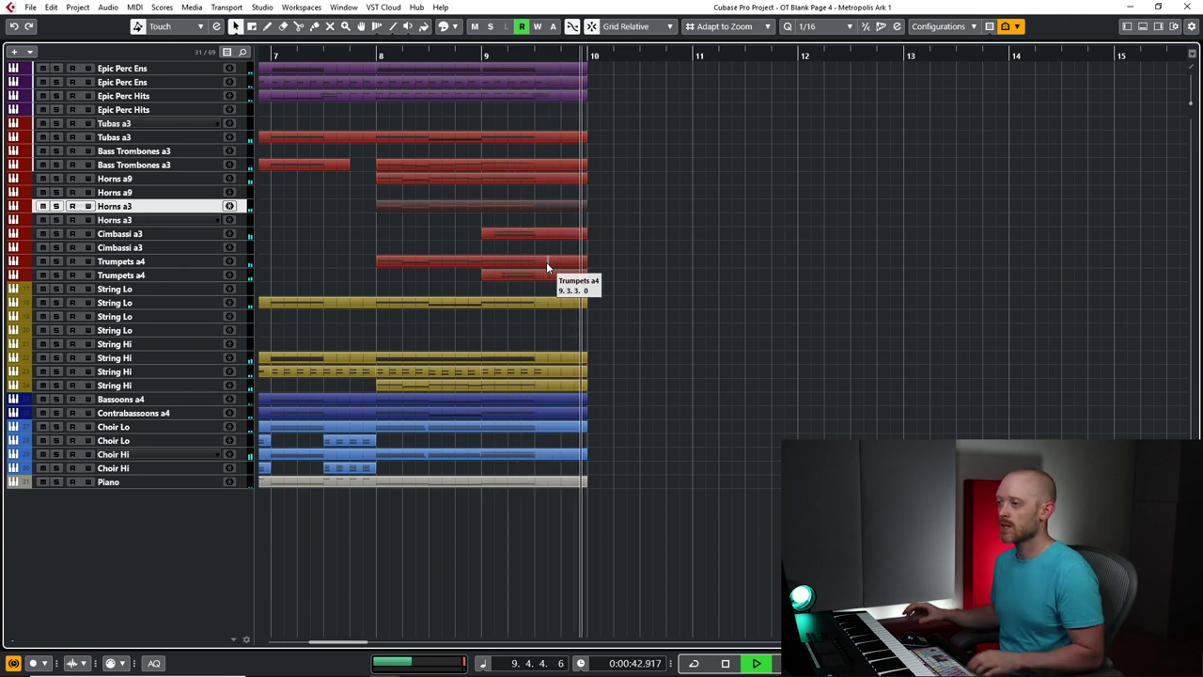
key(space)
scroll(544, 255, left, 5)
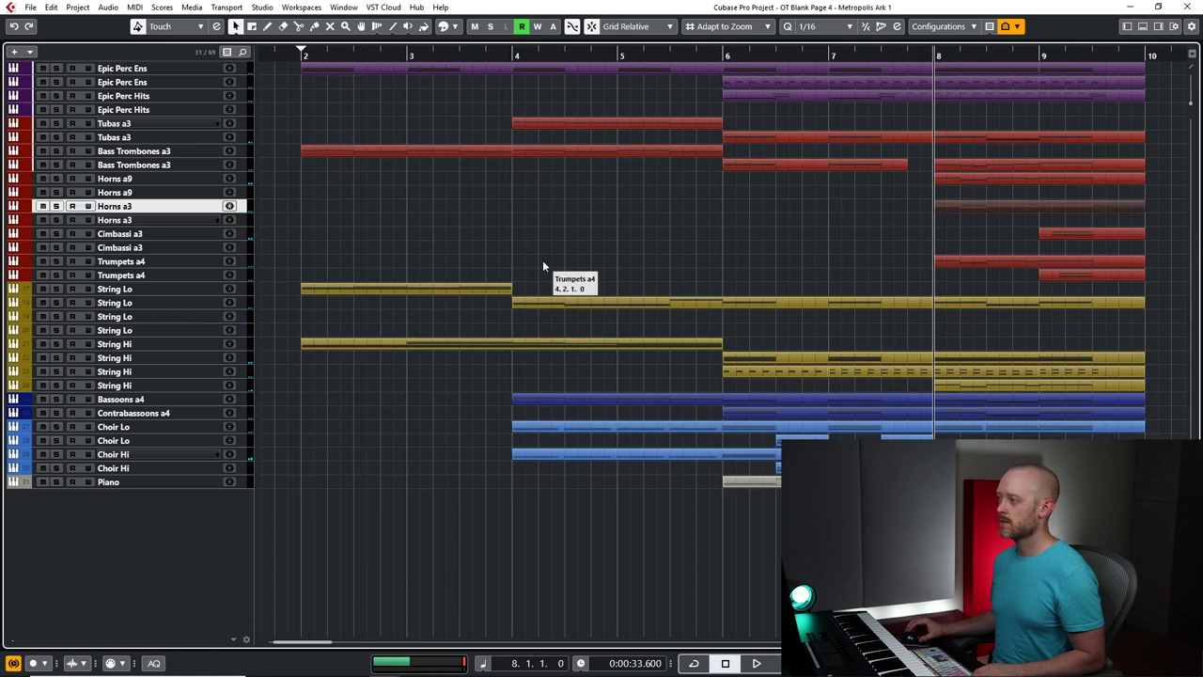
click(778, 138)
key(space)
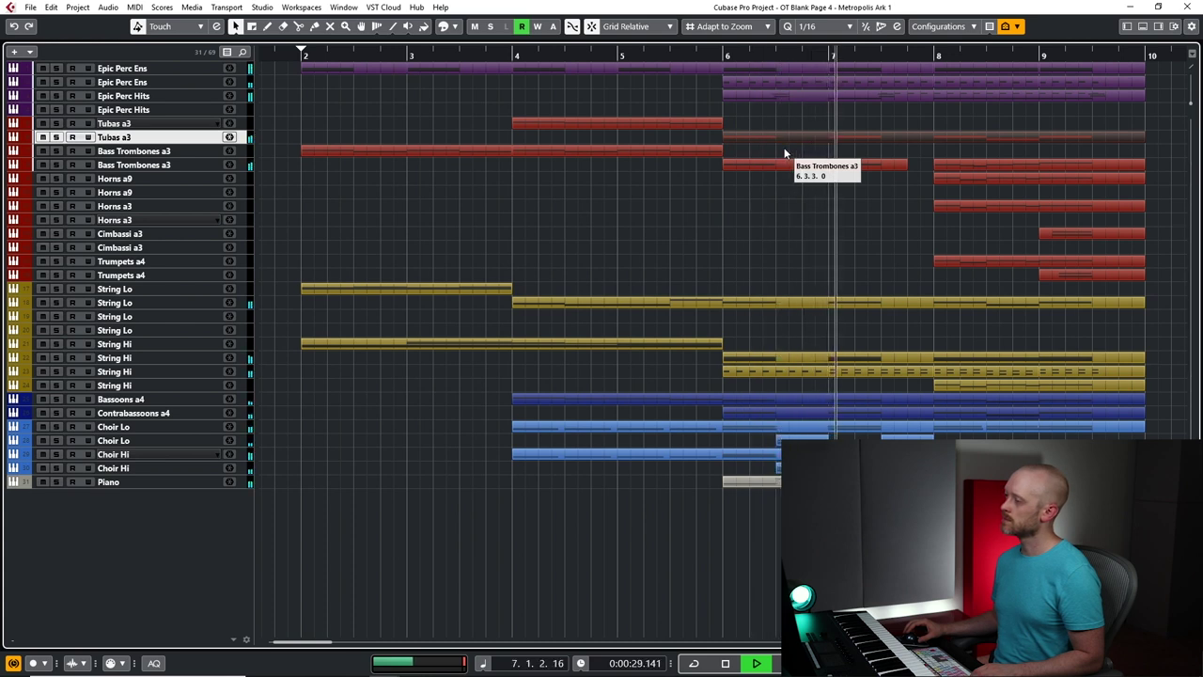
key(space)
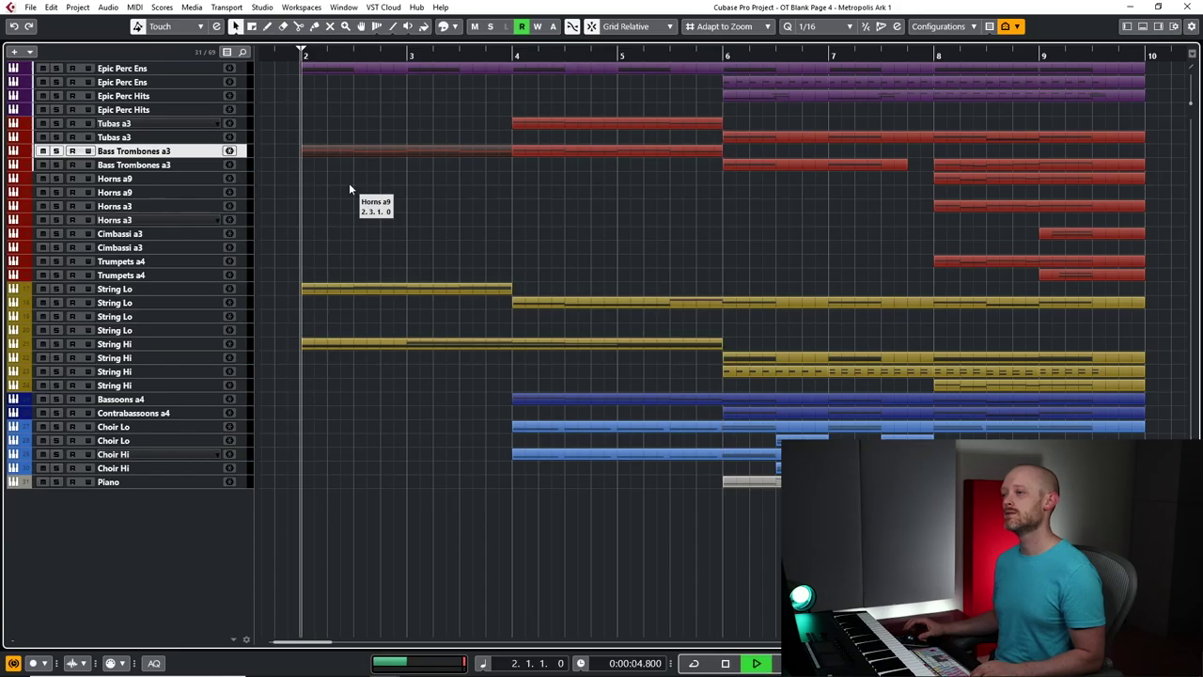
key(space)
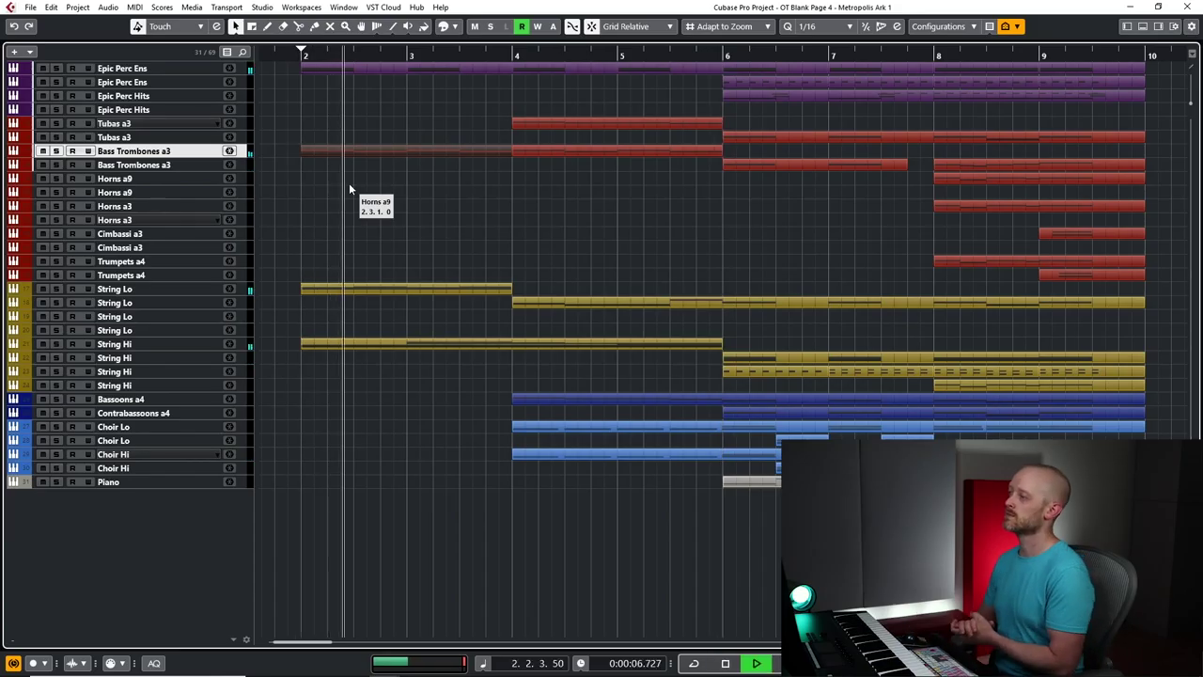